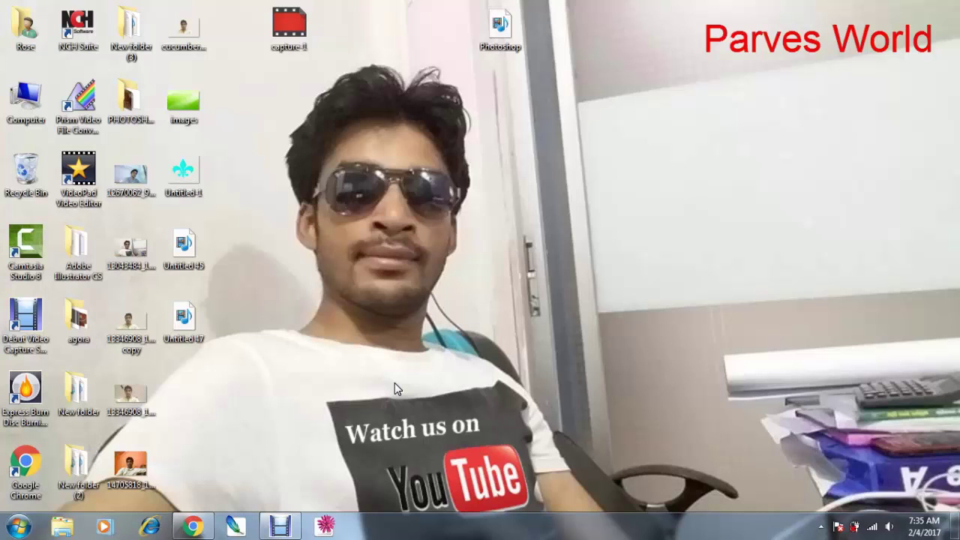
Hide the desktop icons and refresh the desktop
right_click(417, 417)
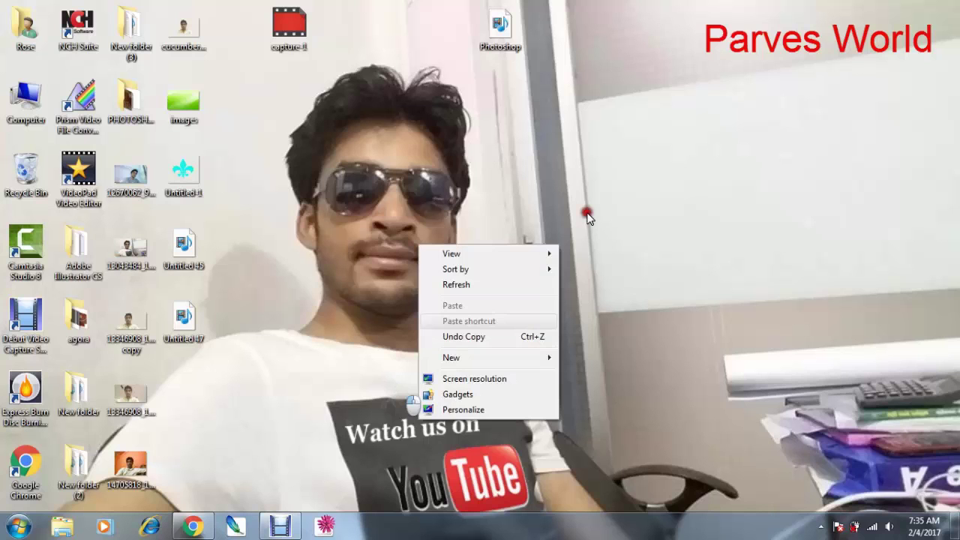
left_click(461, 304)
right_click(431, 218)
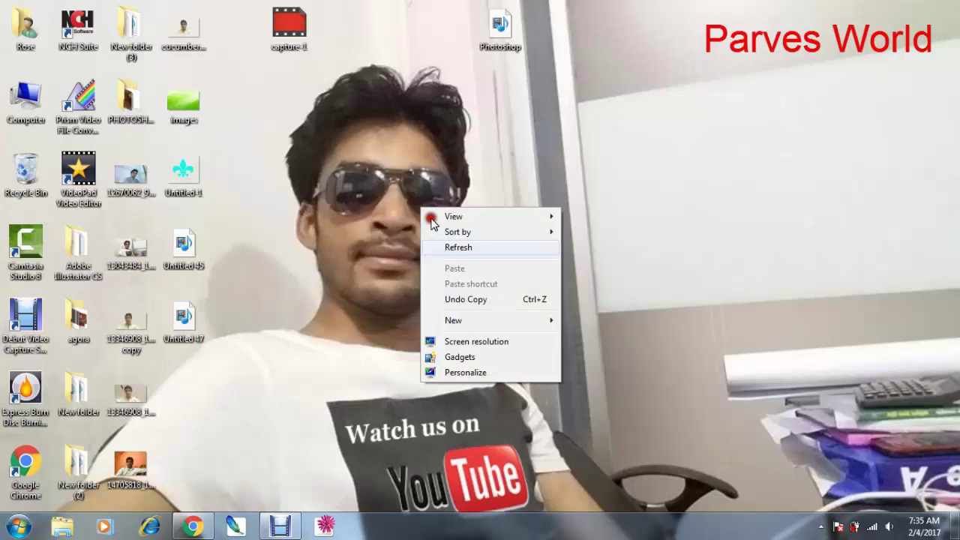
left_click(442, 249)
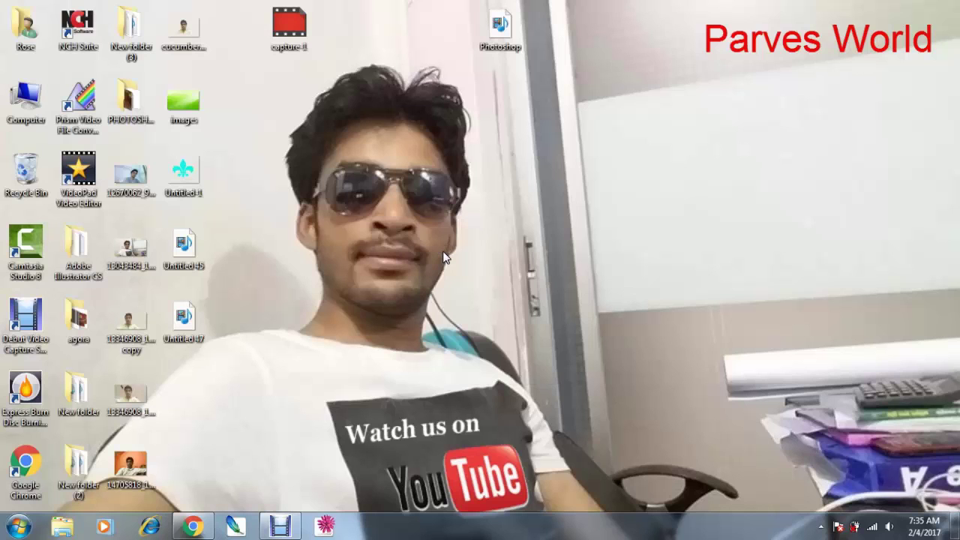
left_click(473, 248)
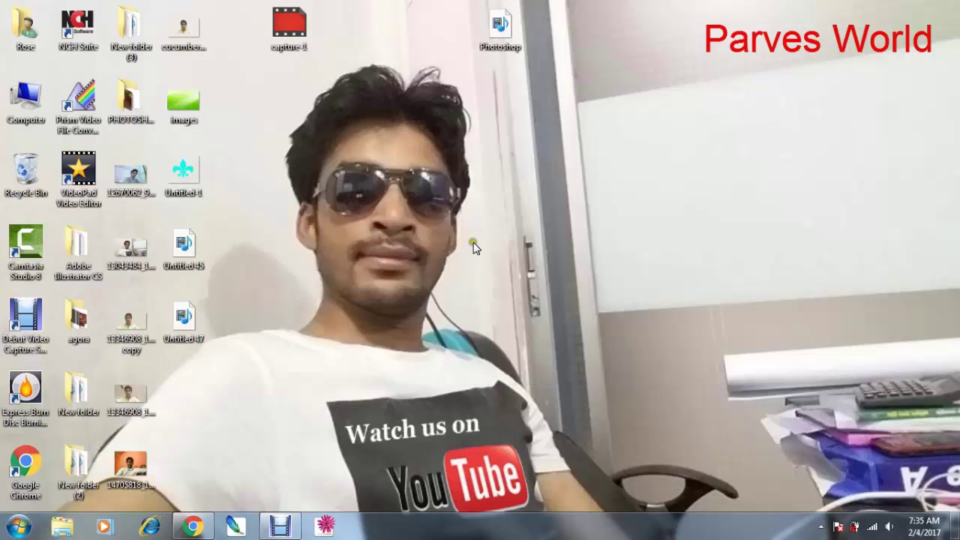
Maximize Chrome and switch to the PARVES WORLD blog tab
right_click(294, 144)
mouse_move(343, 207)
left_mouse_down()
mouse_move(475, 336)
mouse_move(268, 68)
left_mouse_up()
left_click_drag(422, 210, 267, 66)
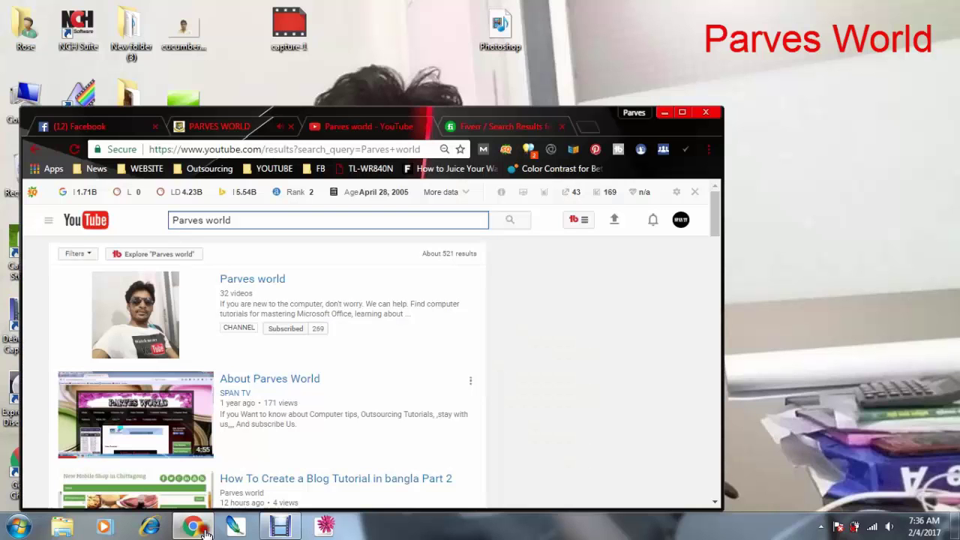
left_click(682, 112)
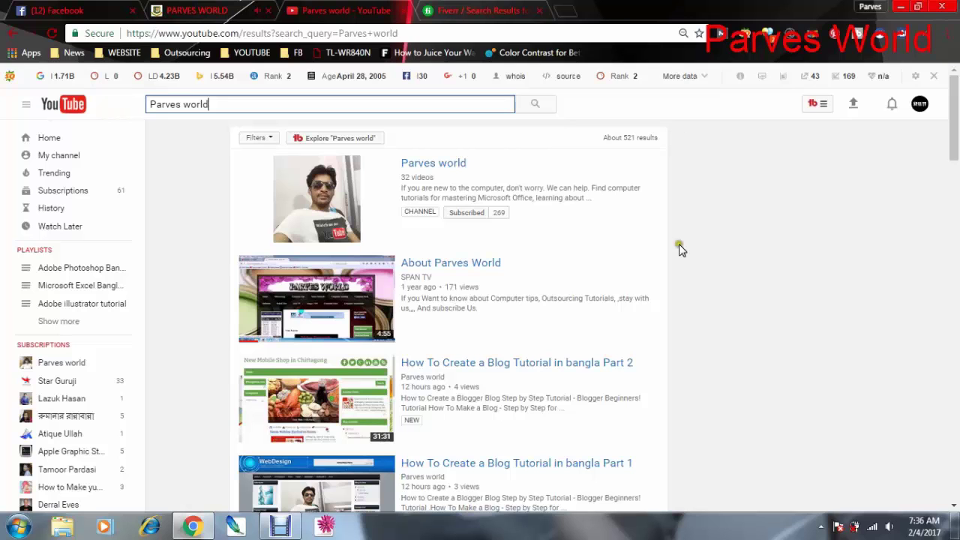
left_click(213, 9)
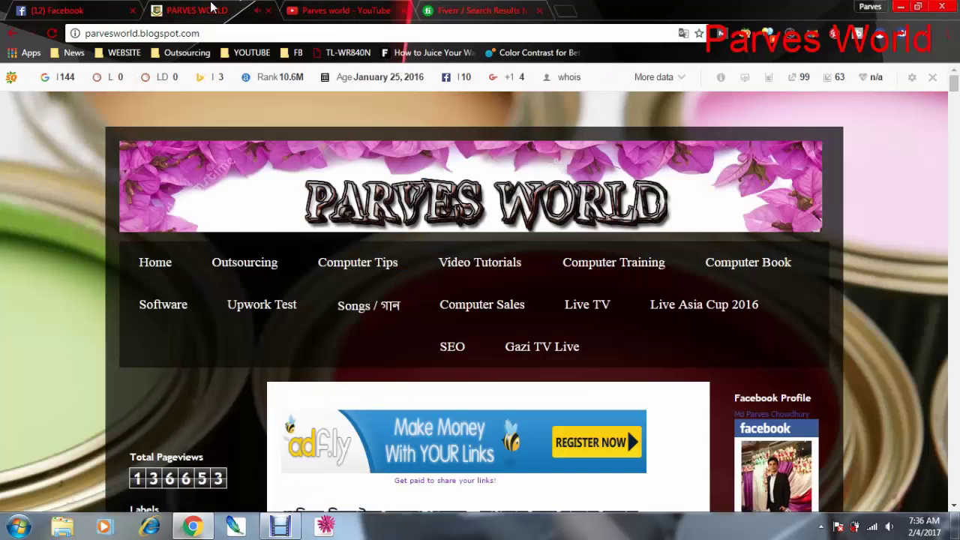
left_click_drag(86, 33, 203, 34)
double_click(111, 34)
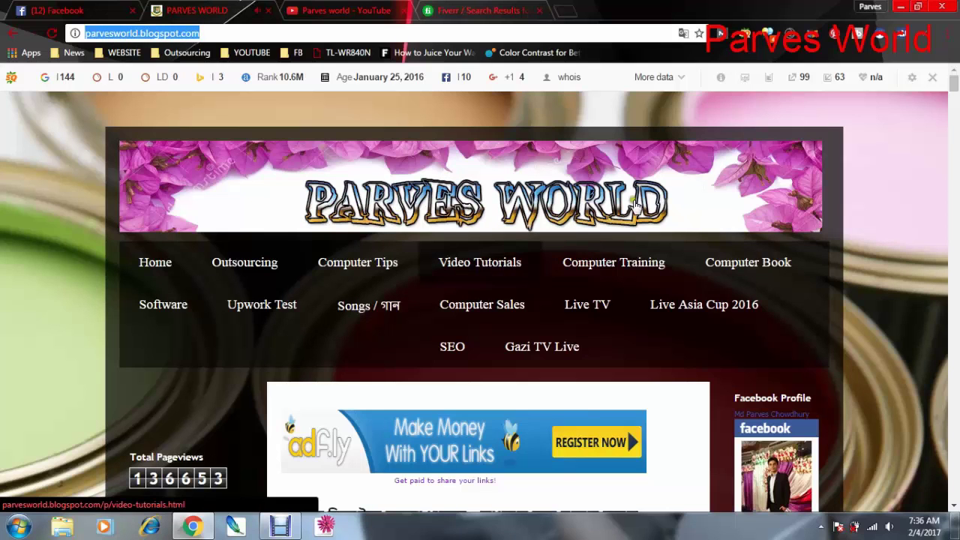
scroll(275, 237, "down", 4)
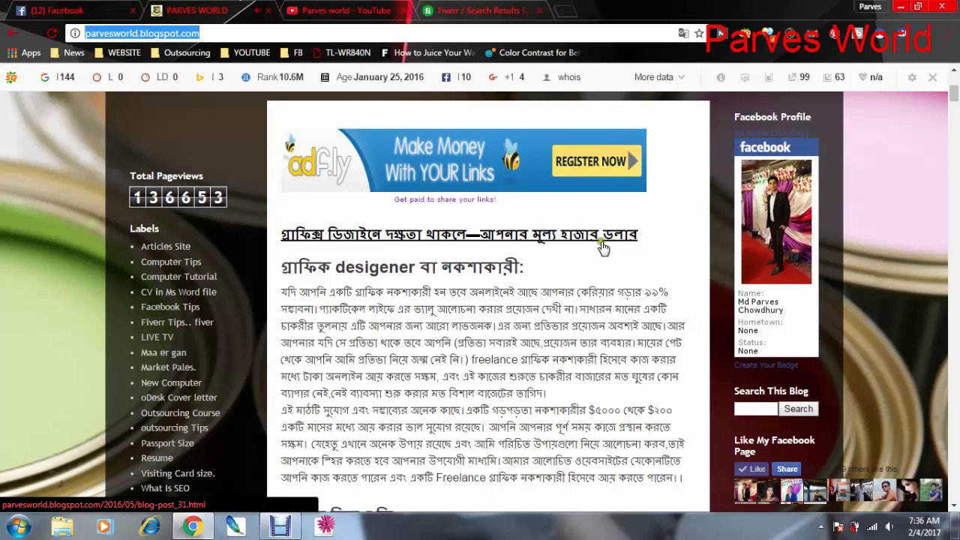
scroll(389, 303, "down", 1)
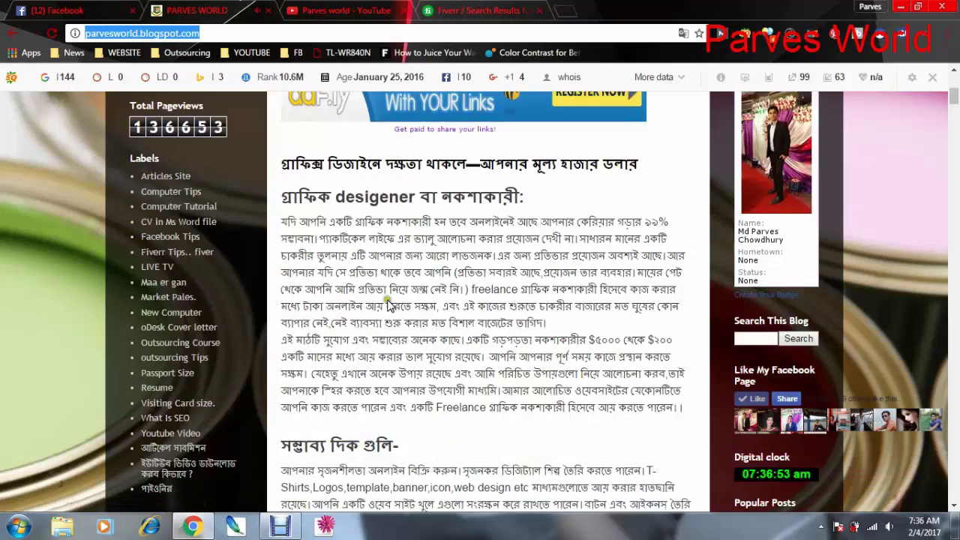
scroll(389, 303, "down", 1)
scroll(389, 304, "down", 1)
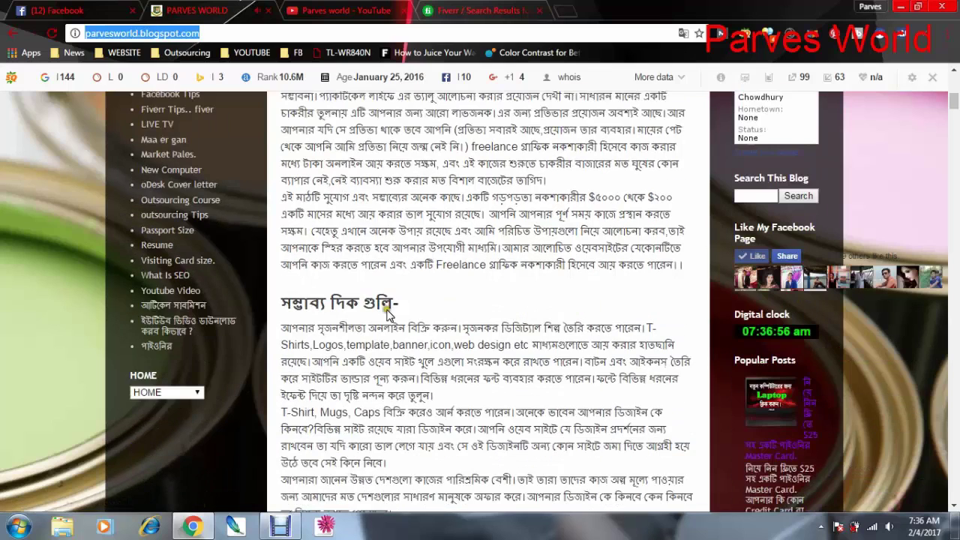
scroll(388, 310, "down", 1)
left_click_drag(282, 261, 384, 377)
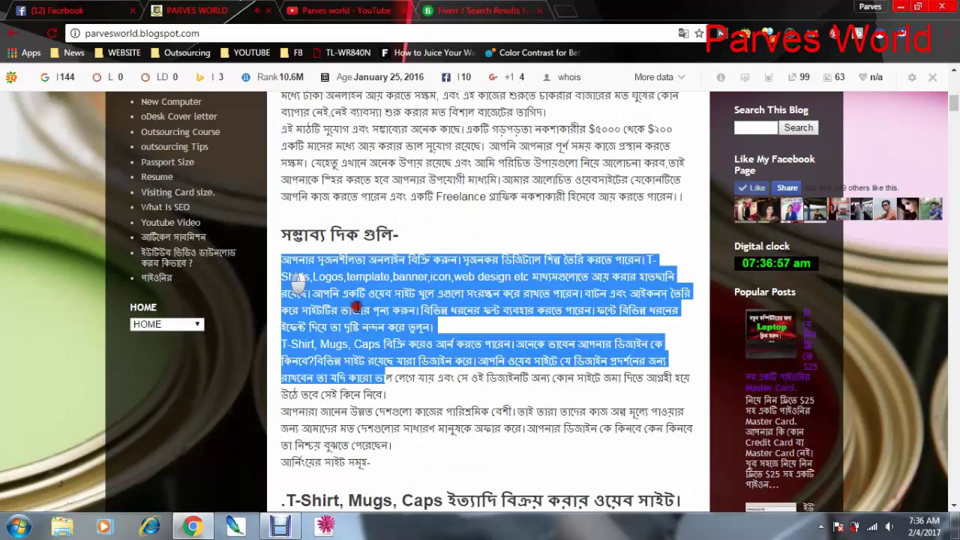
left_click_drag(356, 308, 394, 445)
scroll(397, 443, "down", 2)
scroll(398, 442, "down", 1)
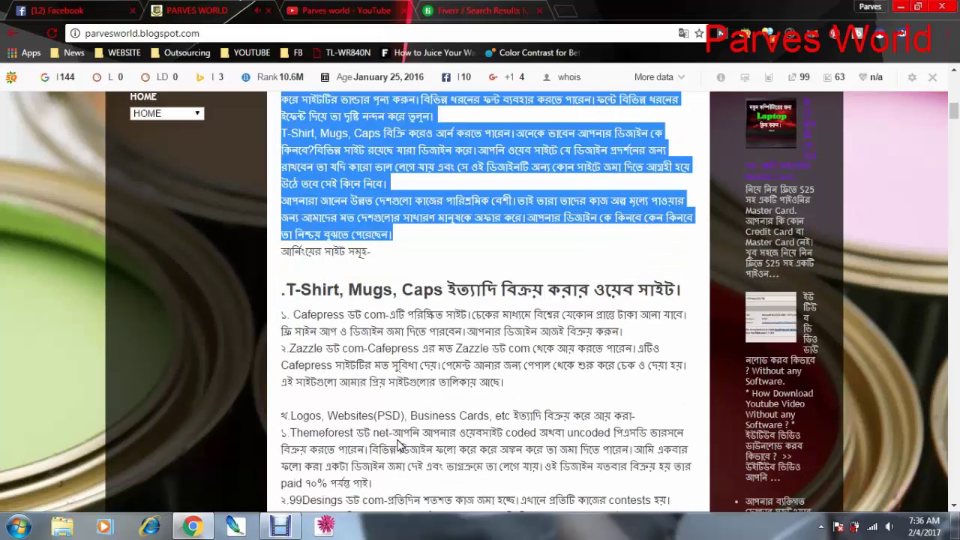
scroll(399, 445, "down", 1)
left_click_drag(295, 244, 336, 343)
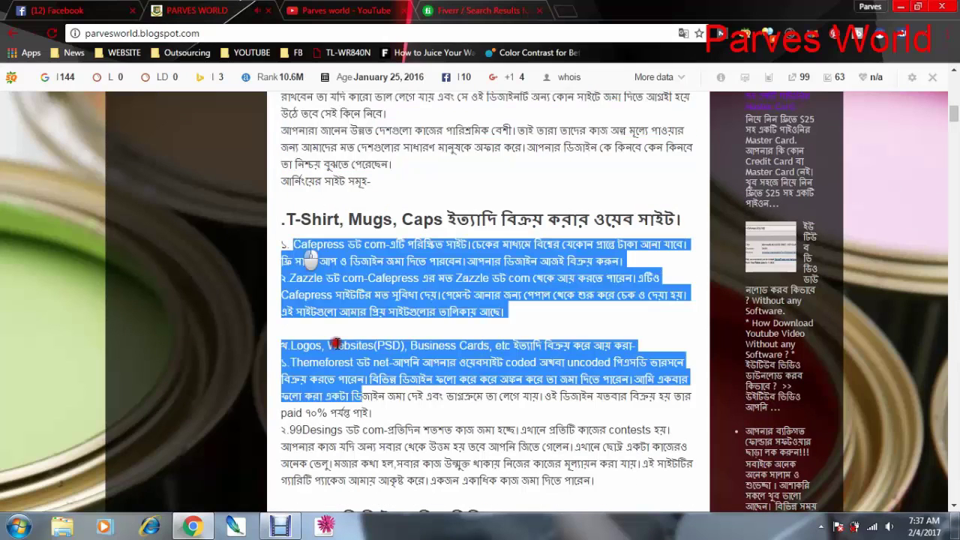
scroll(367, 403, "down", 2)
scroll(367, 405, "down", 1)
left_click(390, 384)
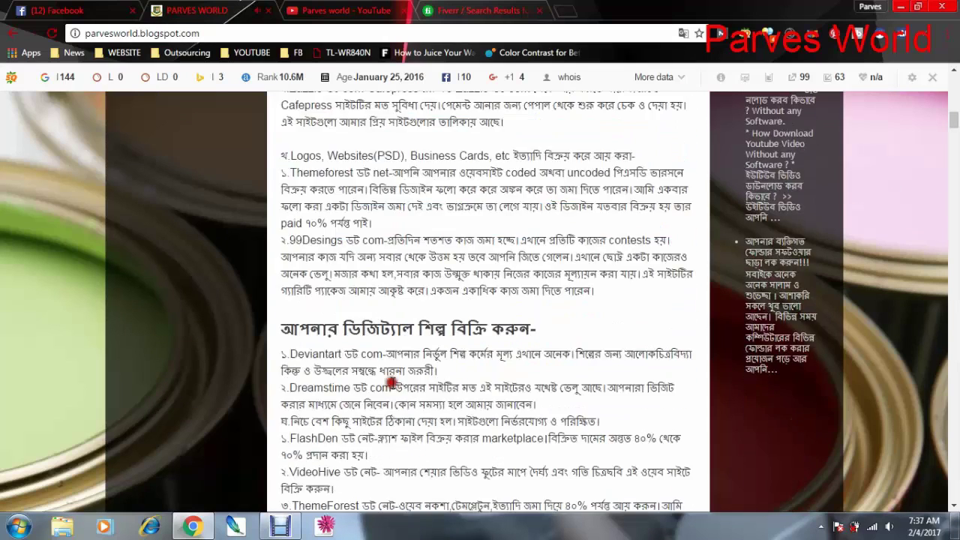
scroll(390, 384, "down", 2)
scroll(390, 385, "down", 4)
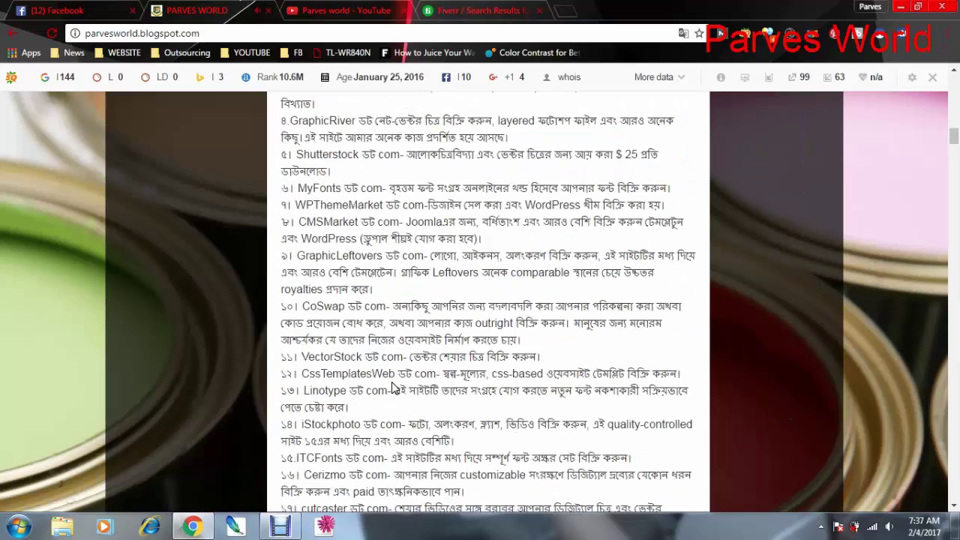
scroll(390, 384, "down", 2)
scroll(390, 388, "down", 2)
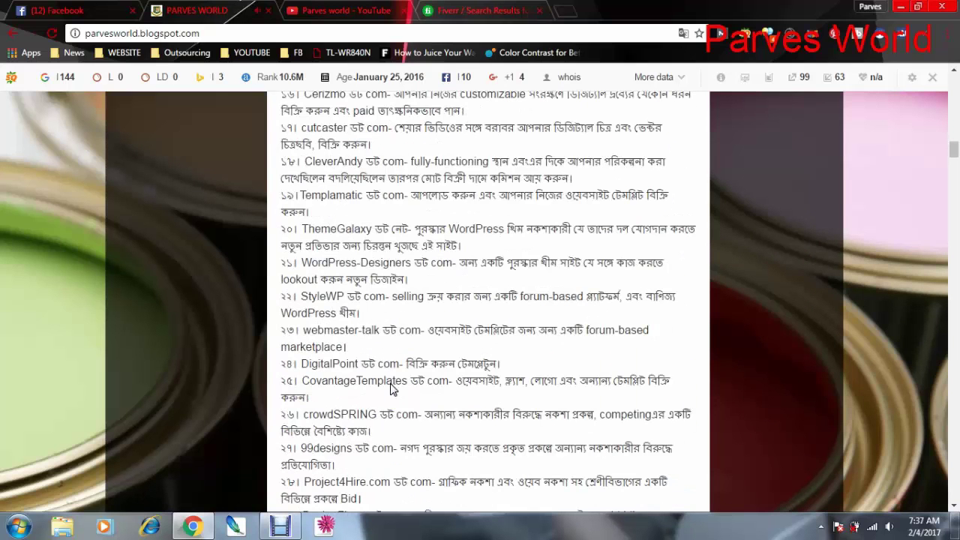
scroll(390, 388, "down", 3)
scroll(390, 387, "down", 4)
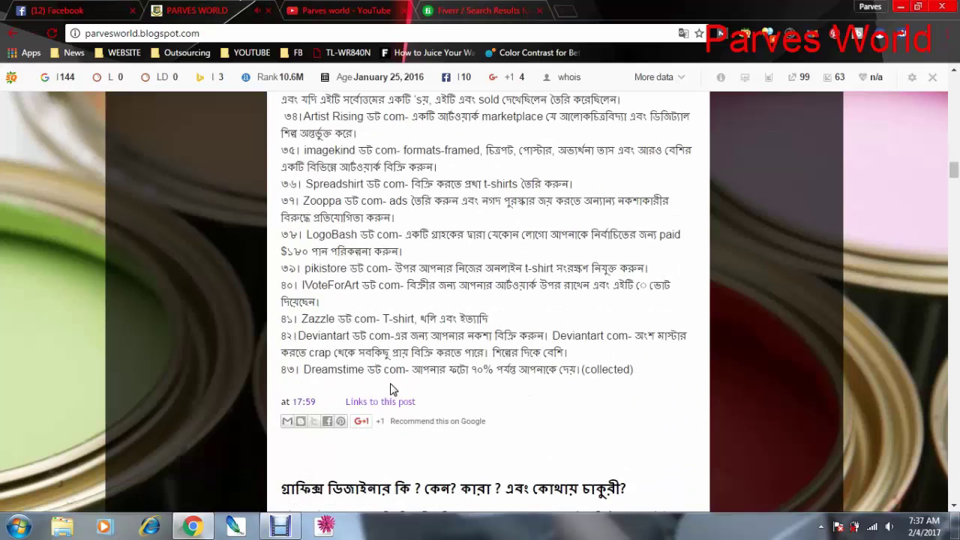
scroll(390, 388, "down", 1)
scroll(390, 388, "down", 1)
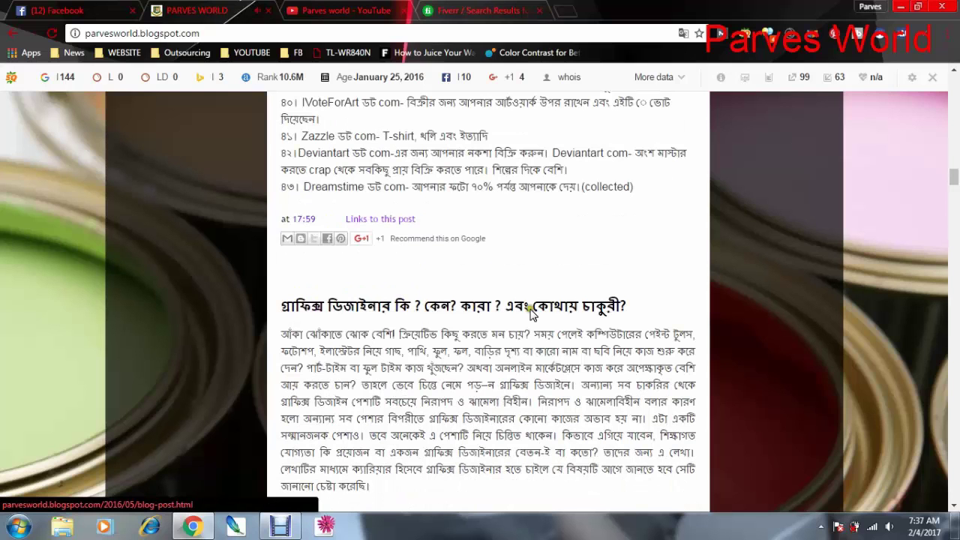
scroll(649, 324, "down", 2)
scroll(649, 323, "down", 4)
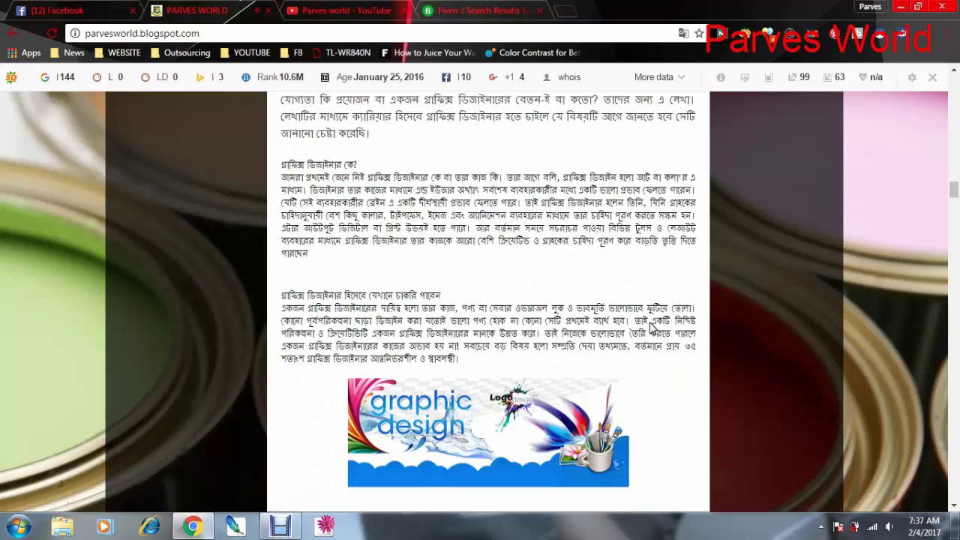
scroll(651, 328, "down", 6)
scroll(488, 333, "down", 8)
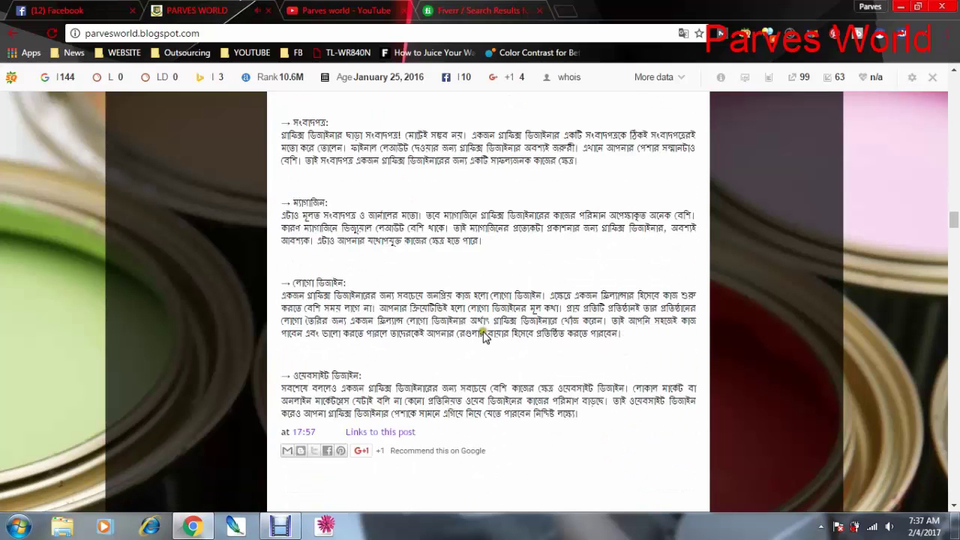
scroll(483, 337, "down", 2)
scroll(484, 337, "down", 2)
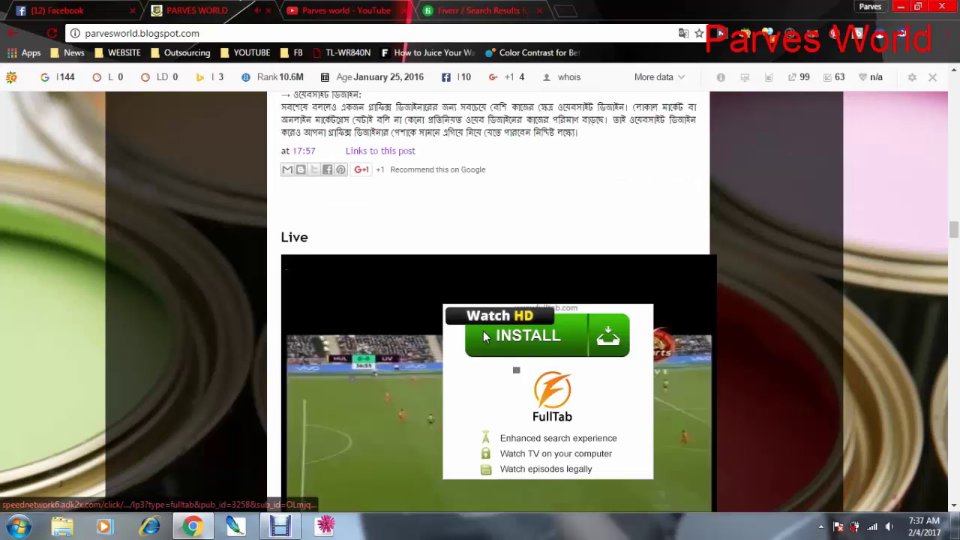
scroll(484, 336, "up", 3)
scroll(485, 337, "up", 8)
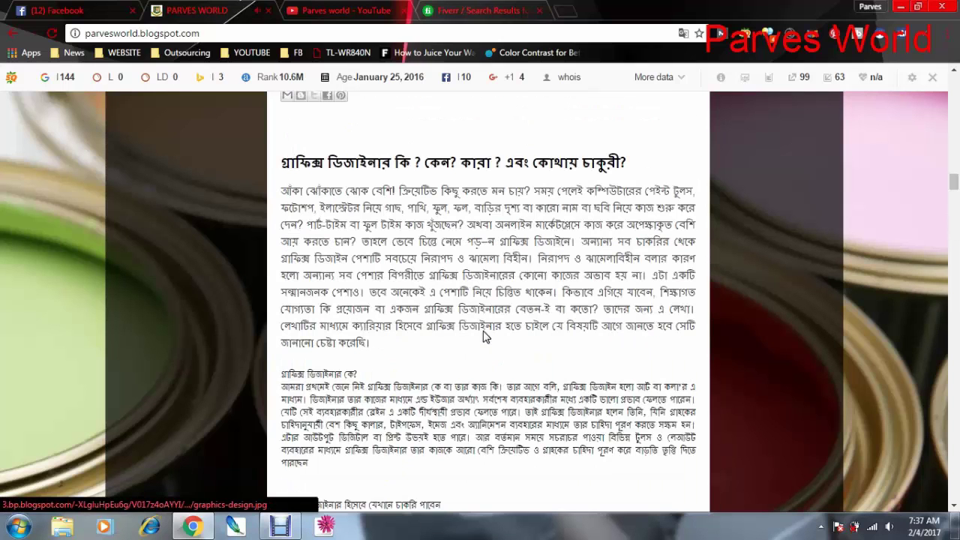
scroll(483, 337, "up", 5)
scroll(484, 336, "up", 8)
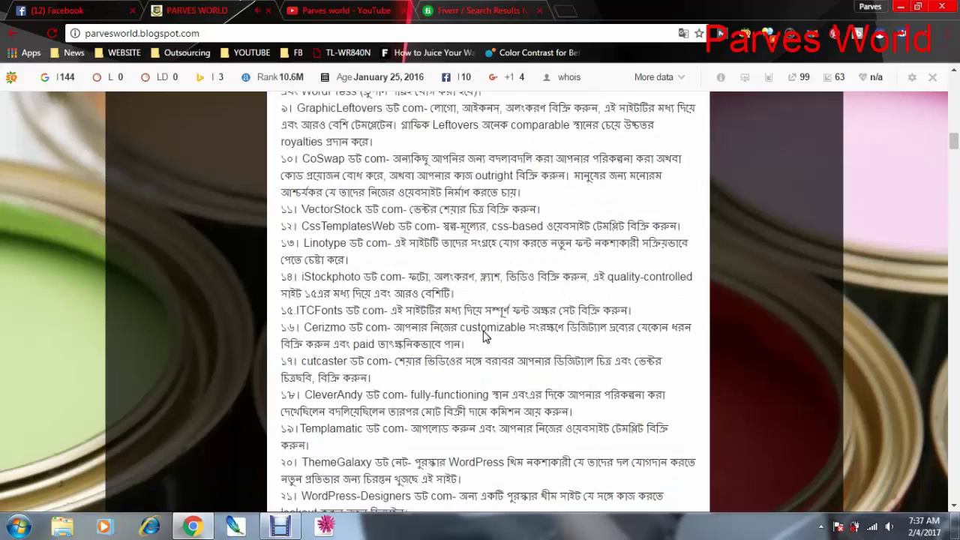
scroll(483, 337, "up", 8)
scroll(433, 264, "up", 4)
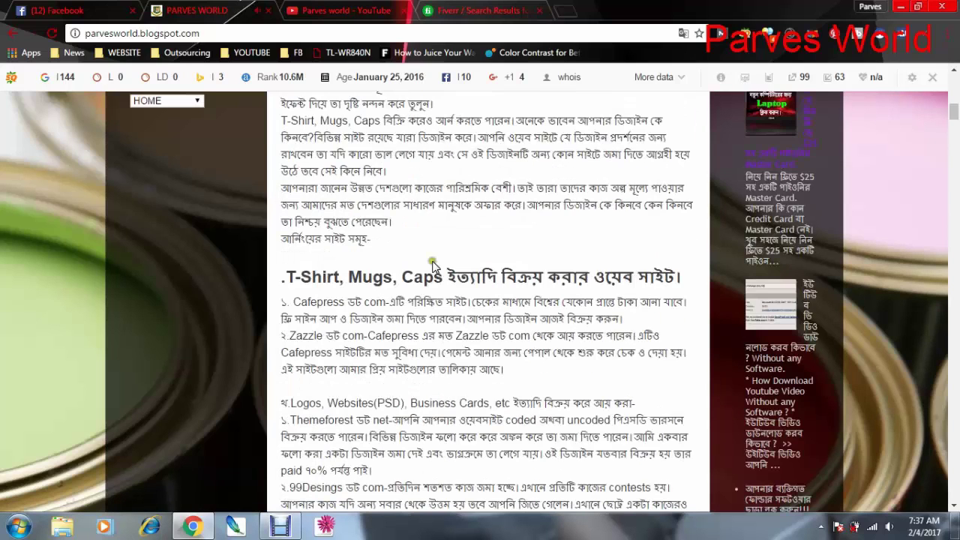
scroll(433, 264, "up", 5)
scroll(482, 218, "up", 2)
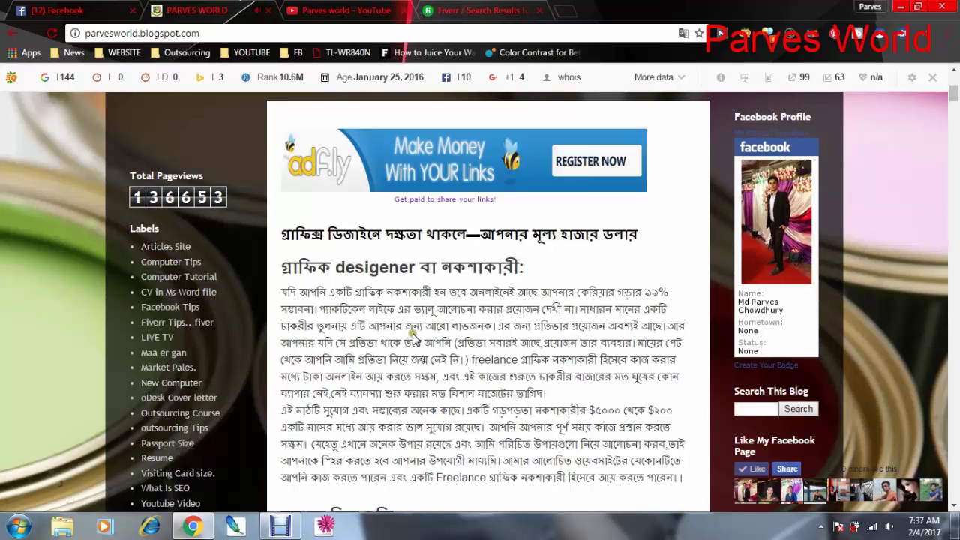
Switch to the Fiverr 'business card' search results and browse the listed gigs
left_click(415, 12)
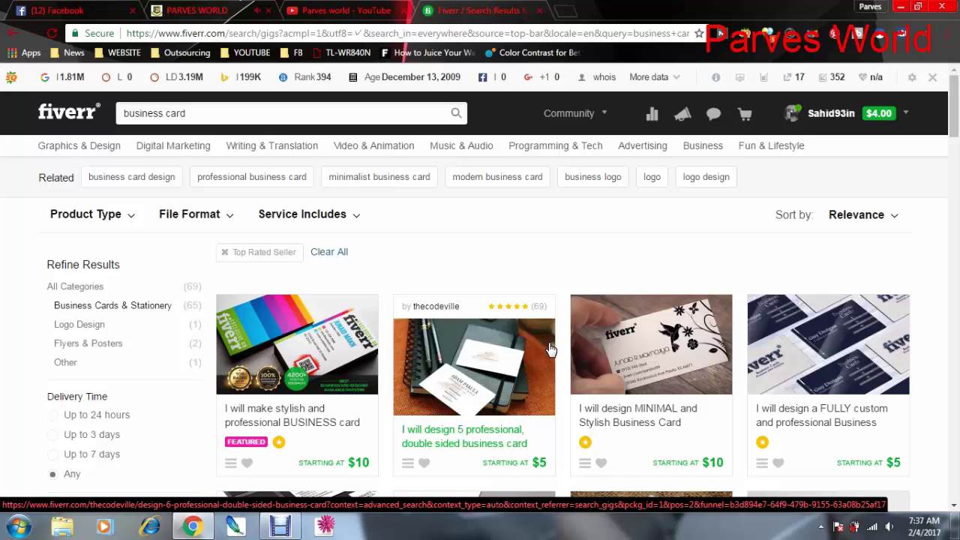
mouse_move(297, 356)
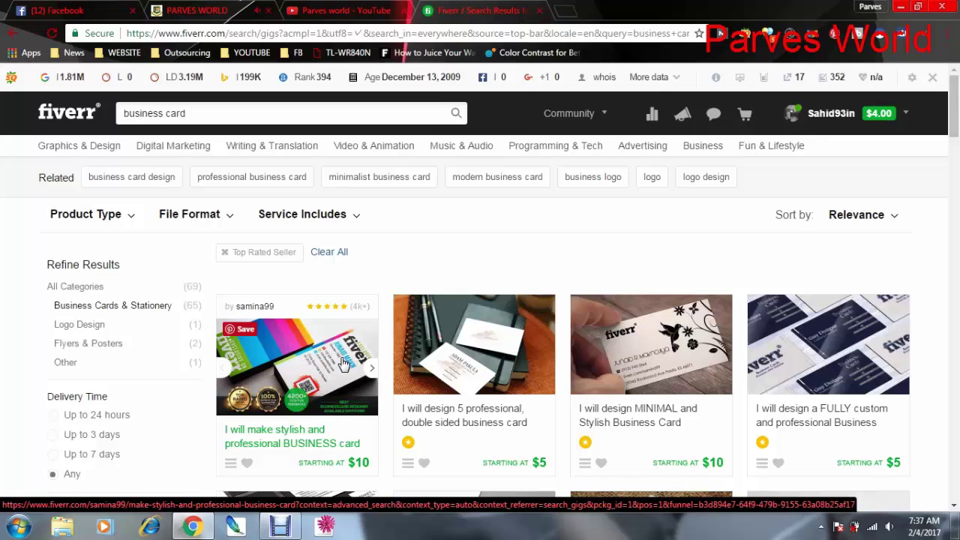
scroll(346, 398, "down", 1)
scroll(346, 398, "down", 1)
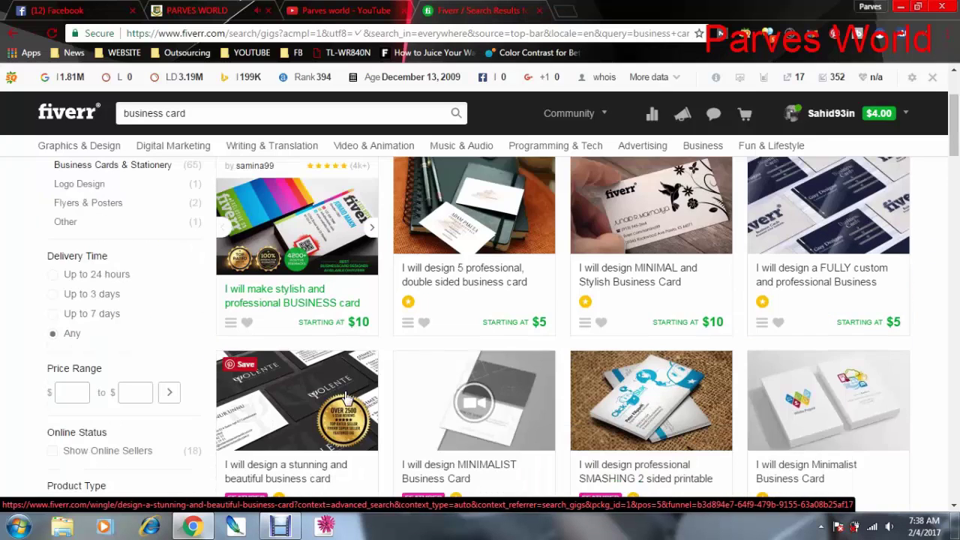
scroll(357, 395, "down", 1)
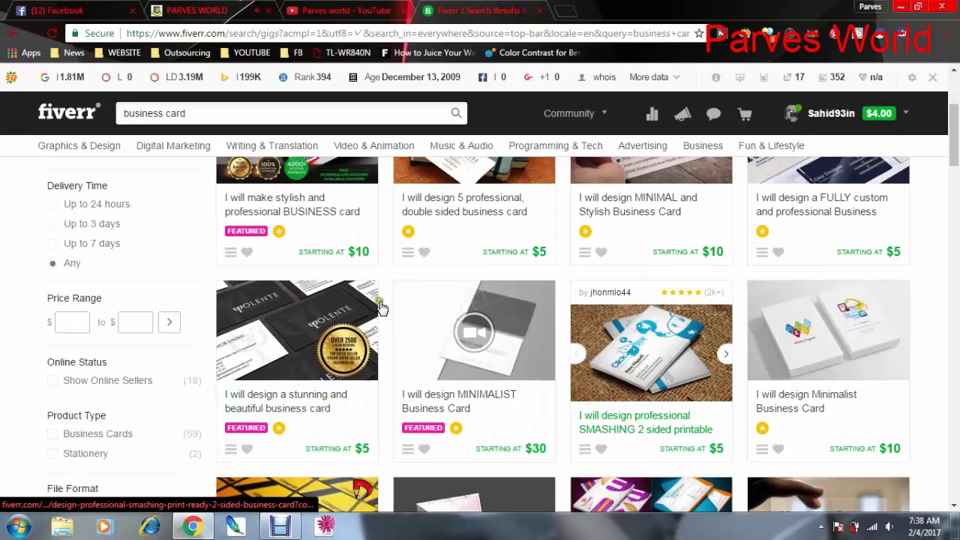
scroll(486, 339, "down", 1)
scroll(495, 332, "down", 1)
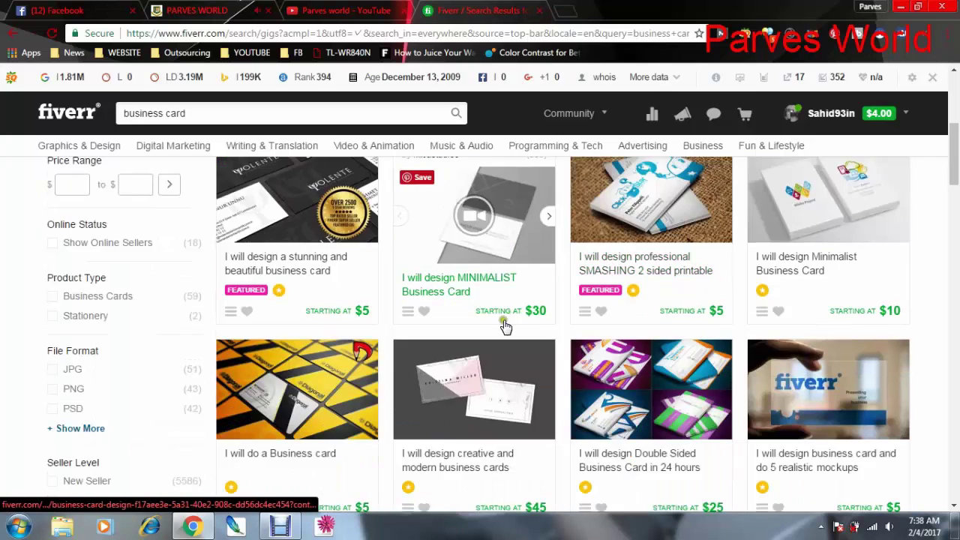
scroll(505, 327, "down", 2)
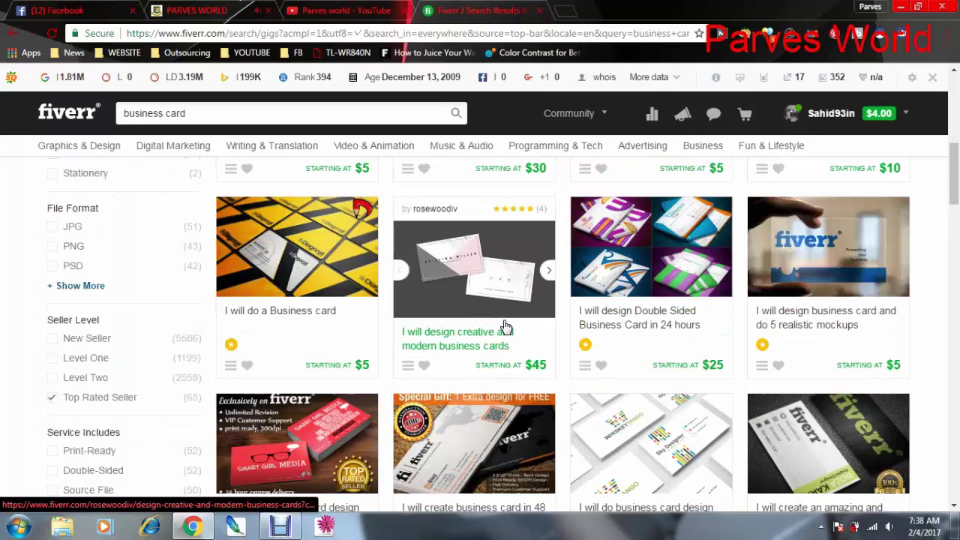
scroll(505, 327, "up", 1)
scroll(516, 346, "up", 5)
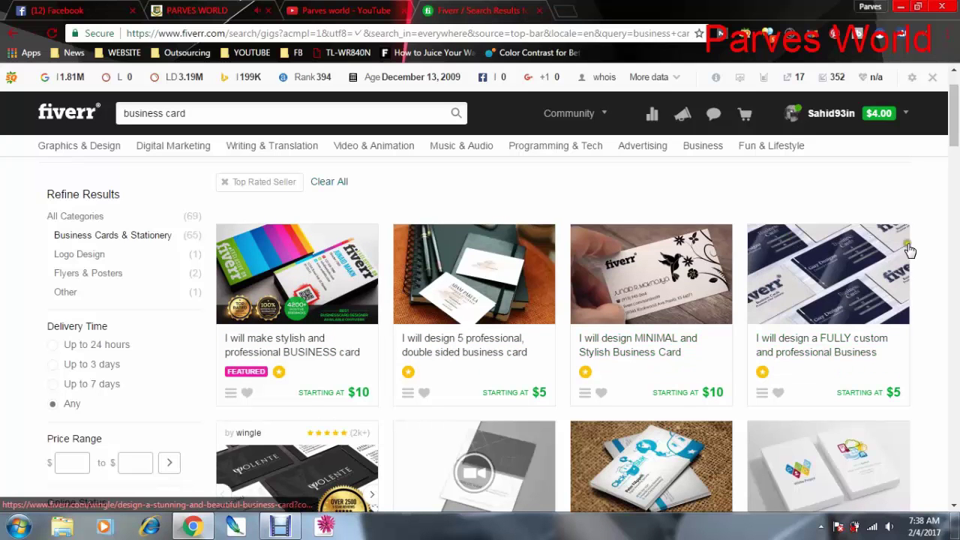
scroll(302, 474, "down", 1)
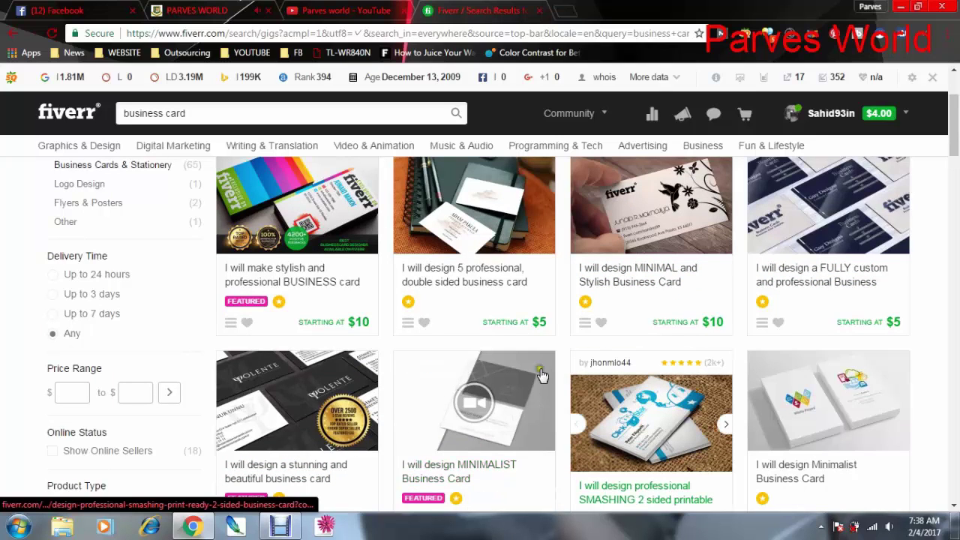
scroll(713, 390, "down", 1)
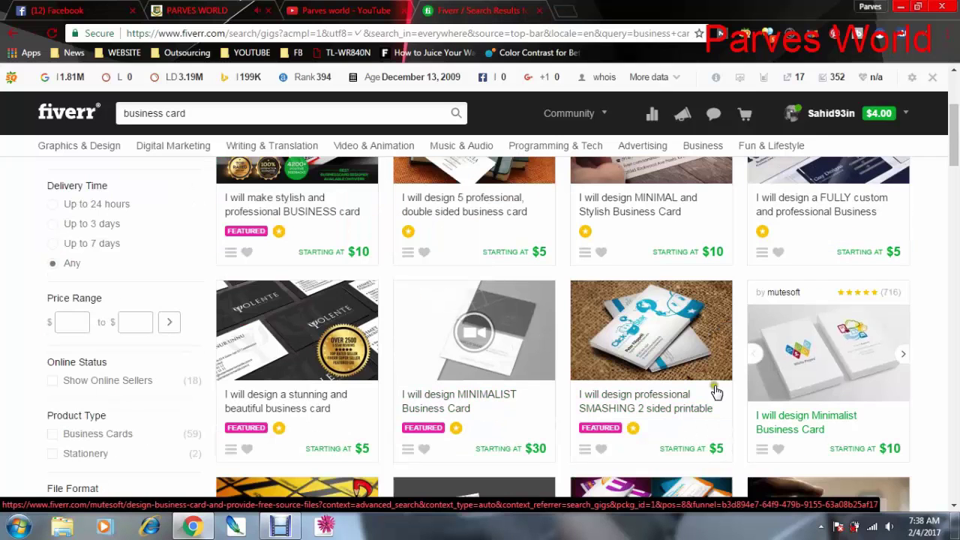
scroll(846, 332, "down", 2)
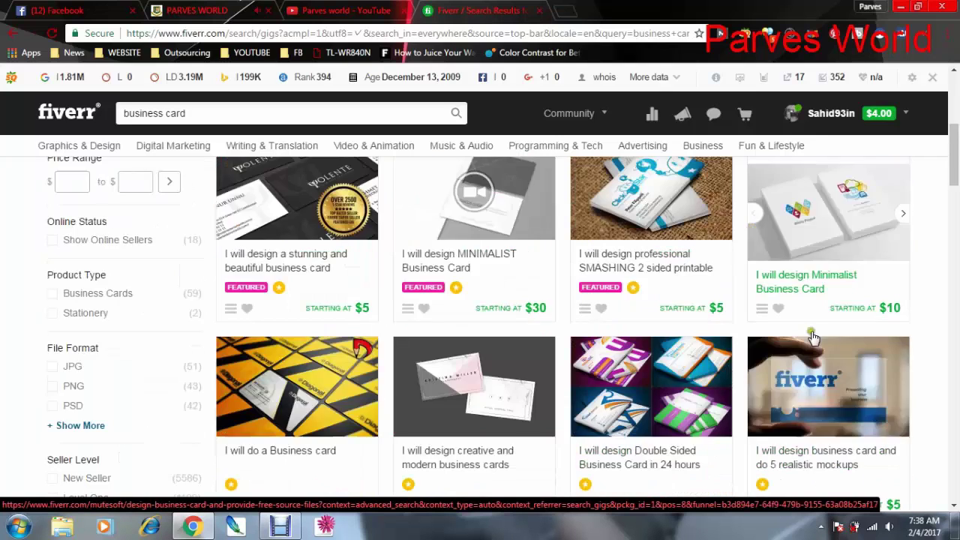
scroll(337, 414, "up", 1)
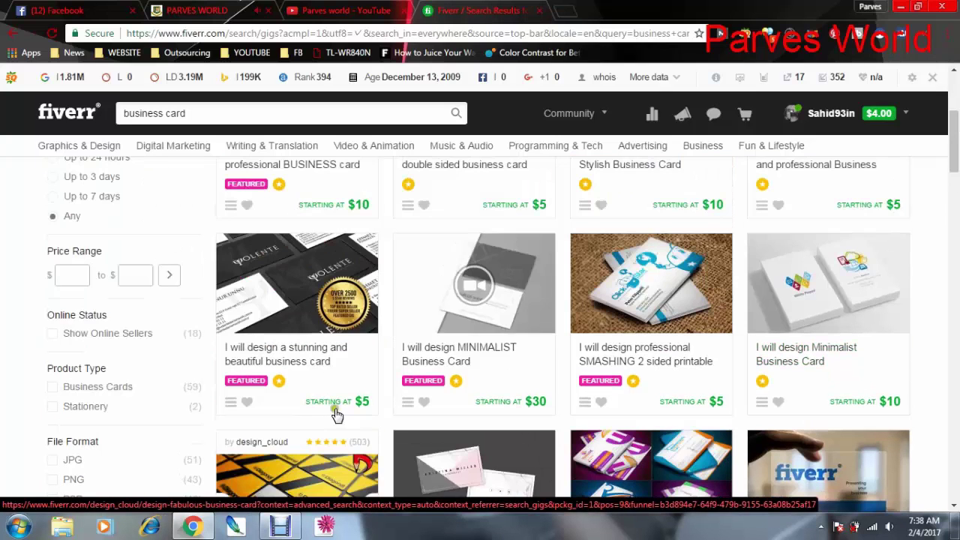
scroll(336, 415, "up", 3)
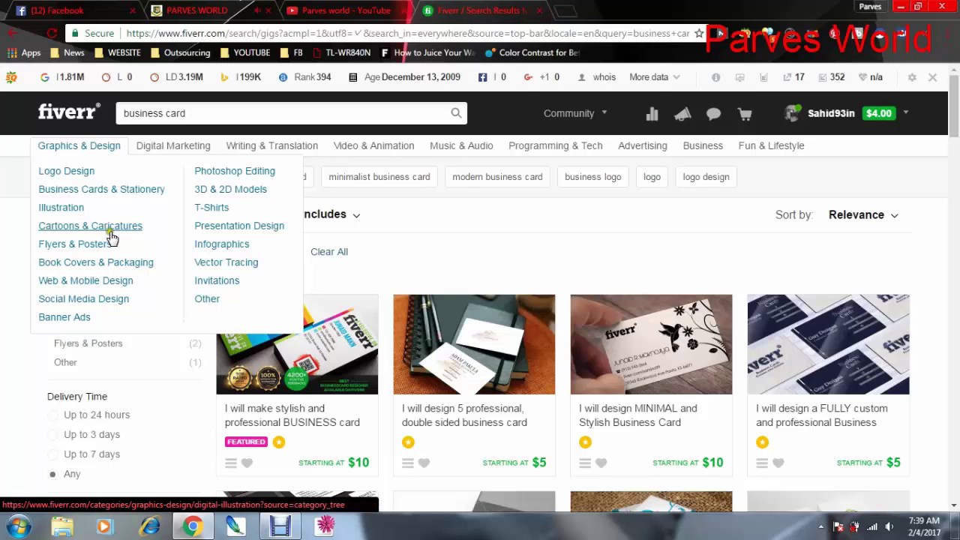
left_click(134, 113)
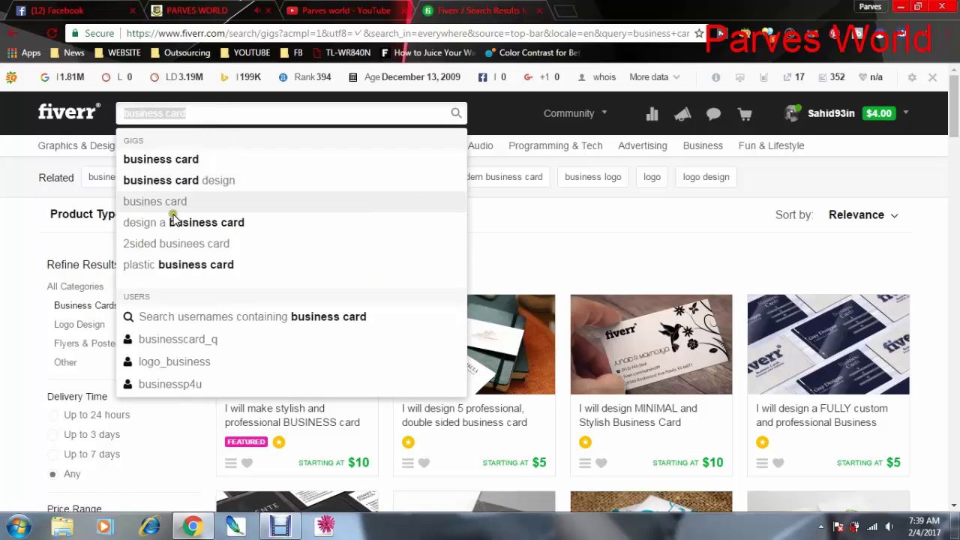
left_click(551, 204)
left_click(571, 227)
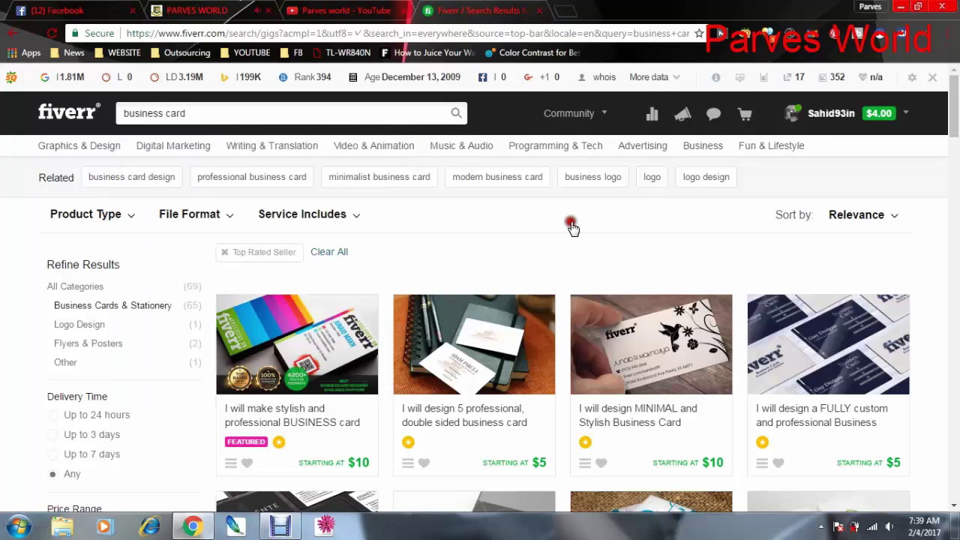
scroll(433, 339, "down", 2)
scroll(433, 339, "down", 1)
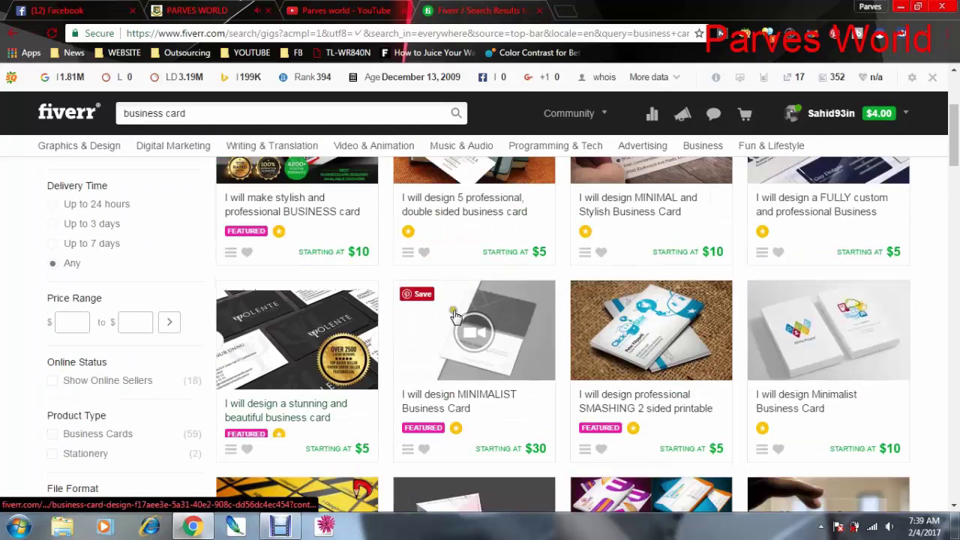
scroll(465, 318, "up", 3)
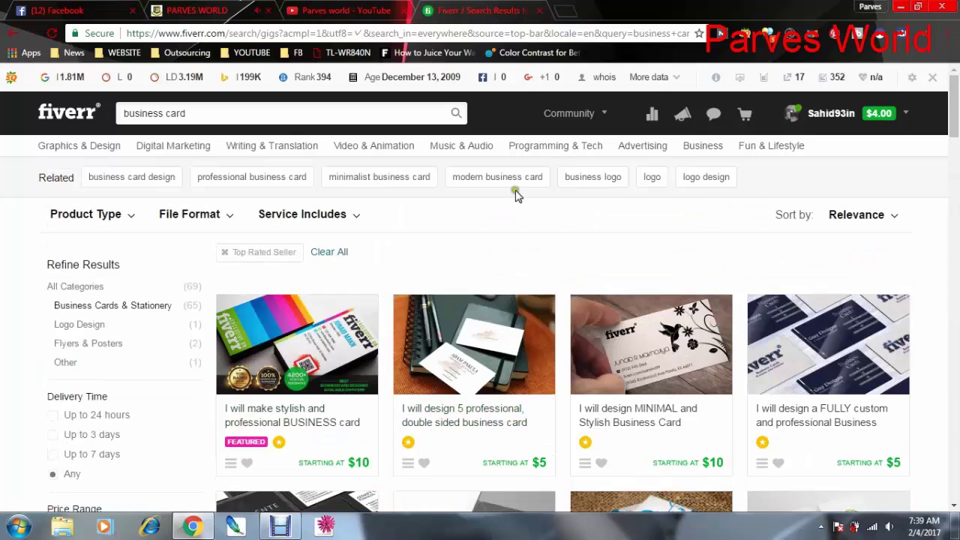
Switch to the YouTube tab and select the channel-name search query
left_click(415, 235)
left_click(343, 9)
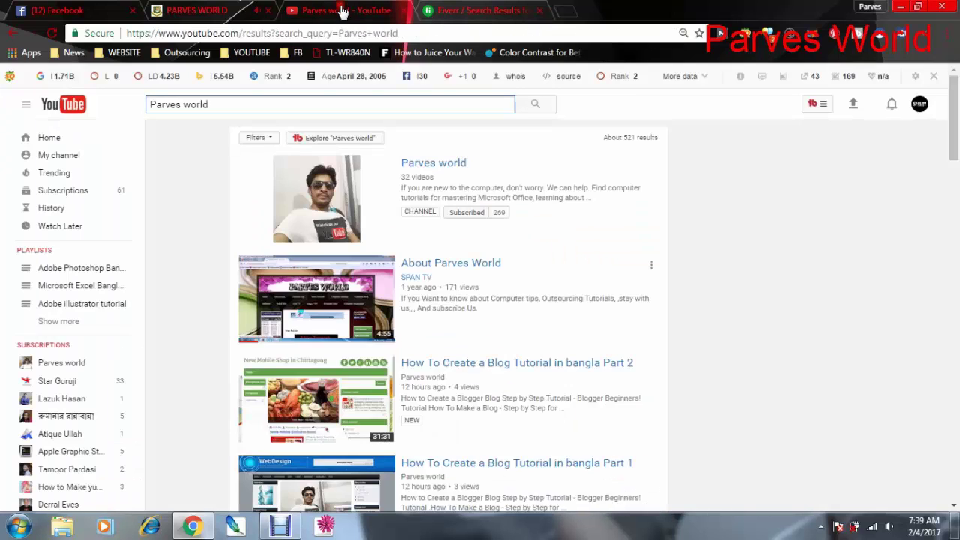
left_click(637, 291)
left_click(312, 139)
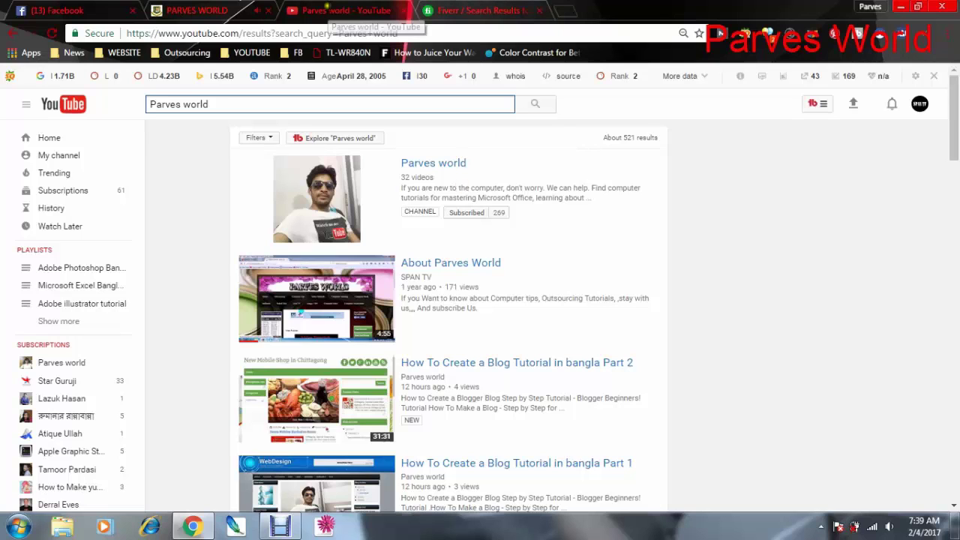
triple_click(275, 102)
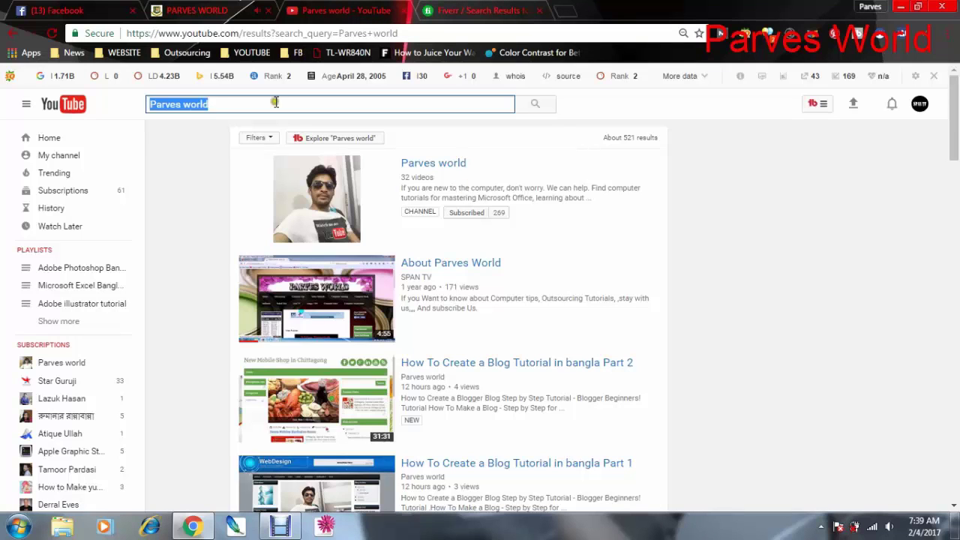
left_click(288, 107)
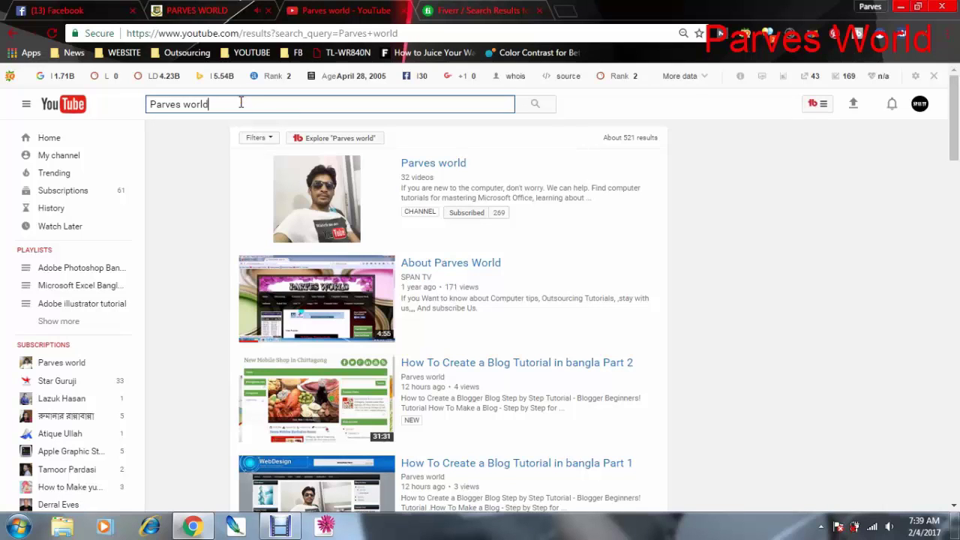
key("shift+Left")
key("shift+Left")
key("shift+Left")
left_click(254, 110)
left_click(291, 100)
double_click(290, 100)
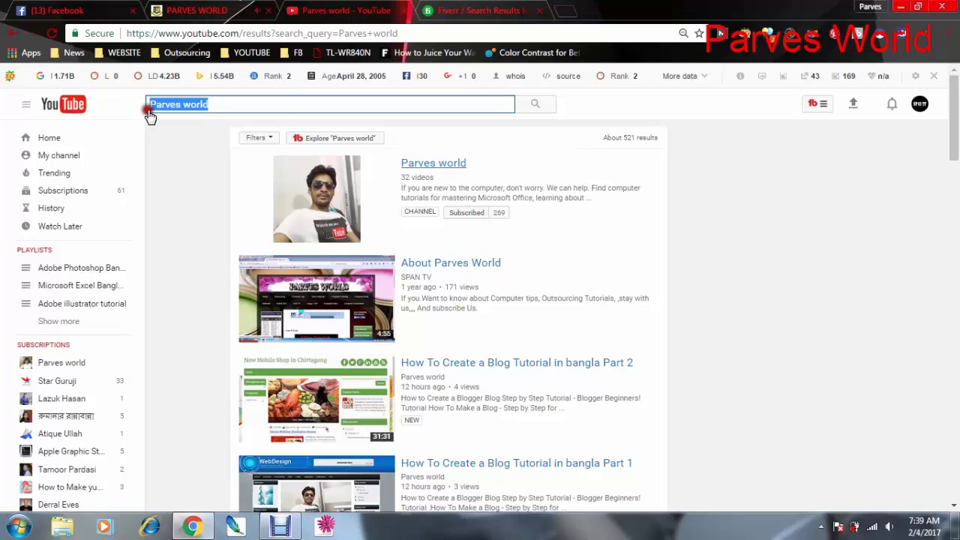
left_click(361, 195)
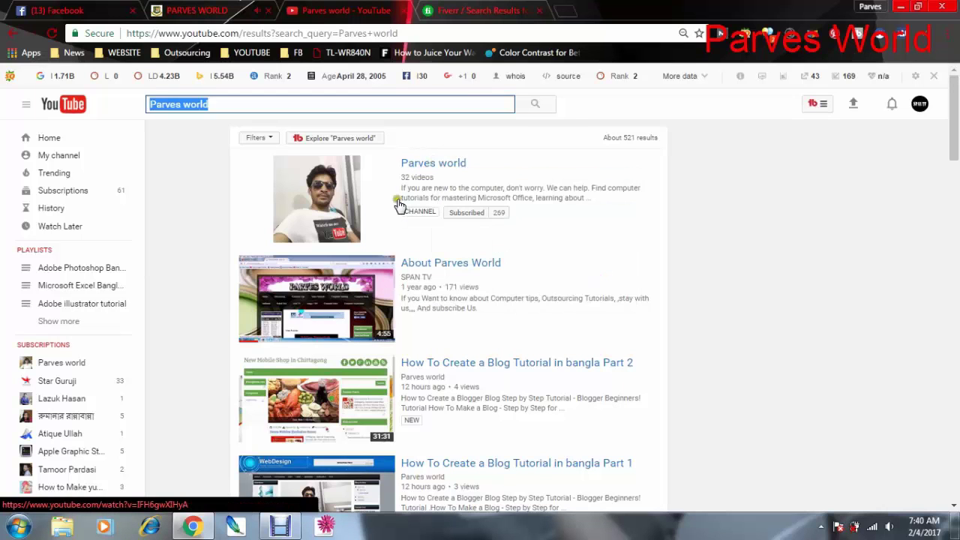
Scroll through the channel search results and deselect the query text
scroll(430, 276, "down", 2)
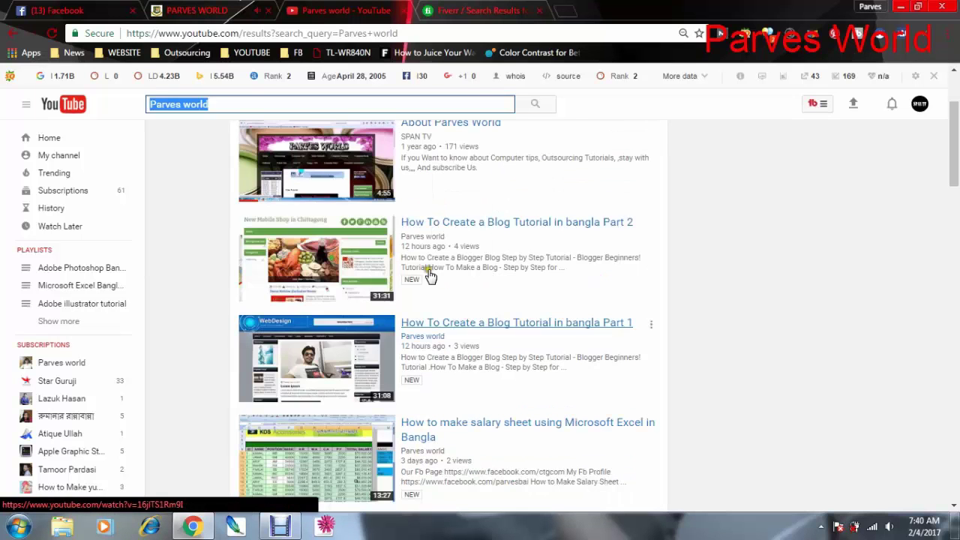
scroll(430, 276, "down", 4)
scroll(441, 330, "down", 5)
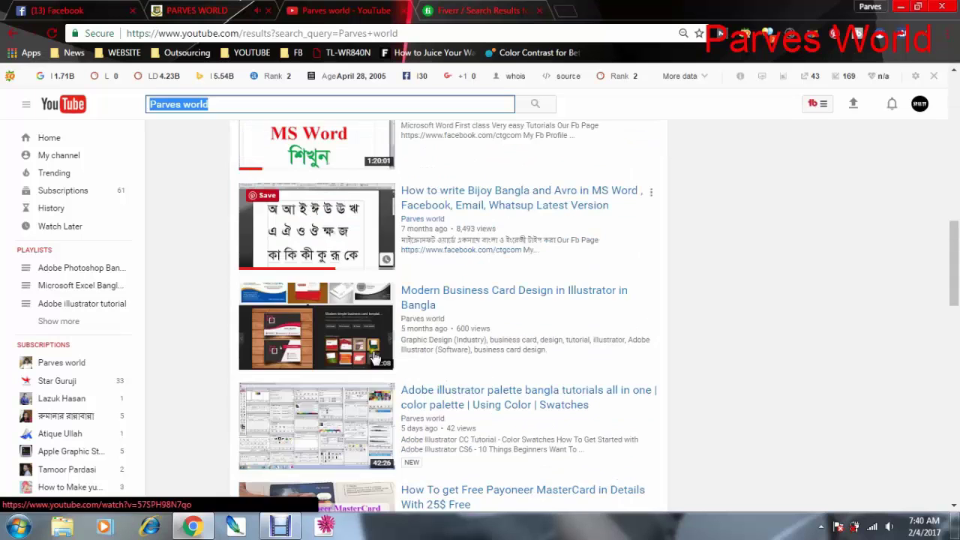
scroll(504, 337, "down", 3)
scroll(503, 337, "down", 6)
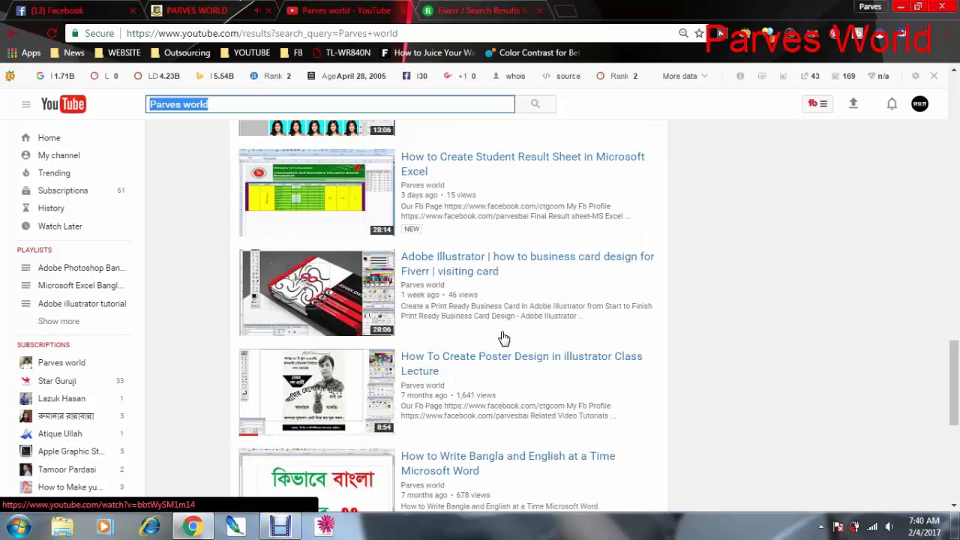
scroll(504, 339, "down", 3)
scroll(501, 335, "up", 3)
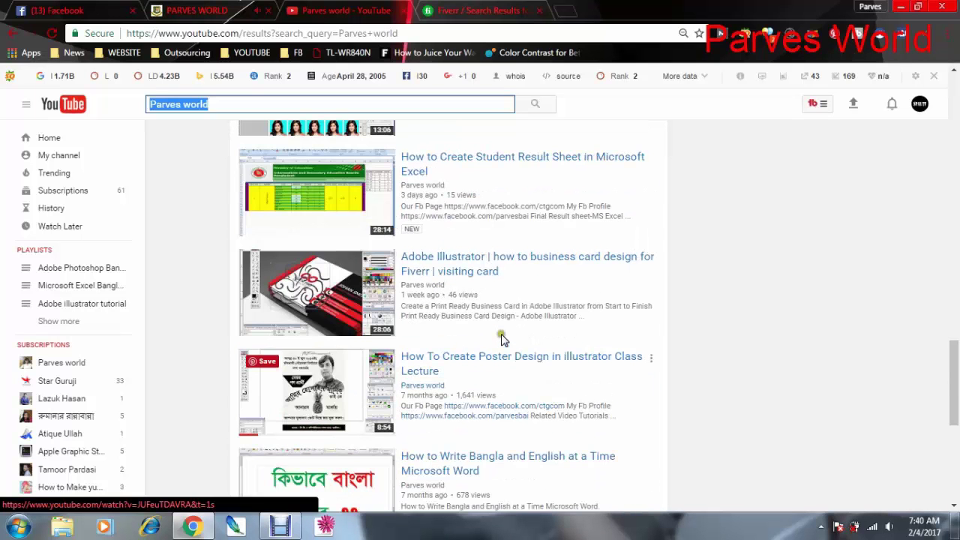
scroll(502, 339, "down", 5)
scroll(365, 351, "up", 10)
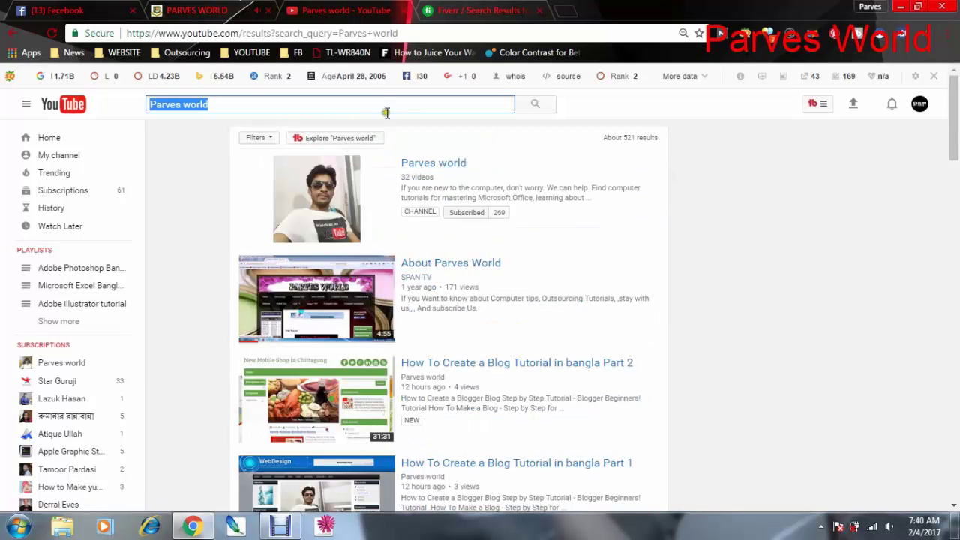
left_click(365, 100)
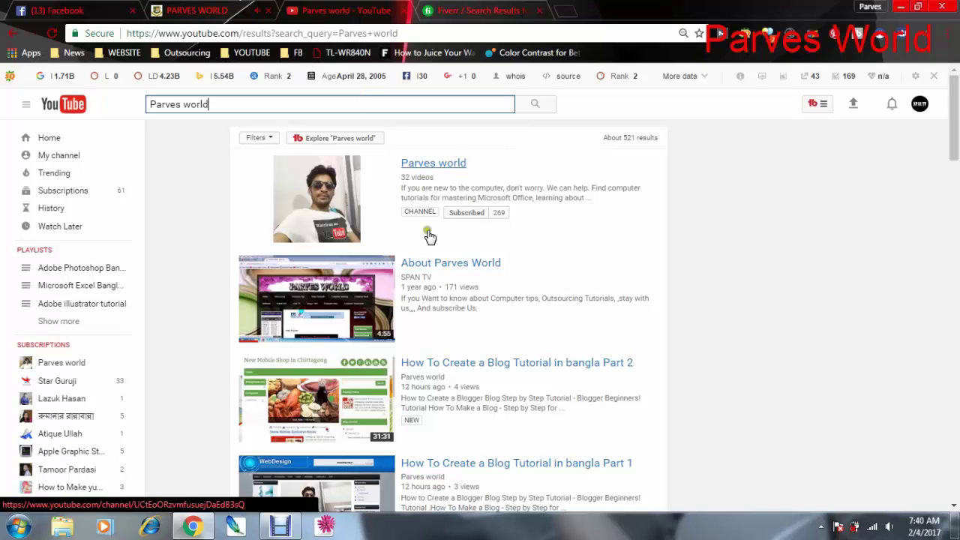
Open the Parves world channel page from the results and scroll through it
left_click(424, 165)
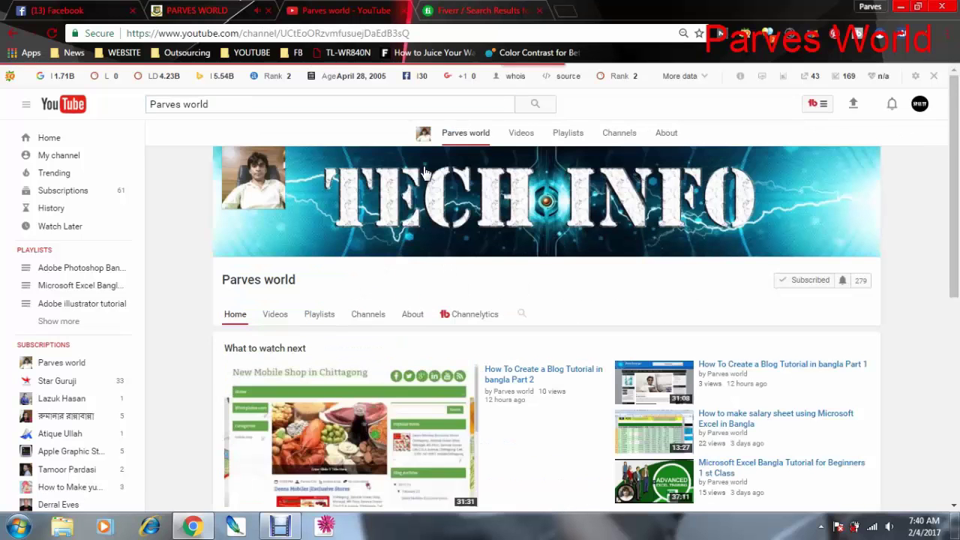
scroll(377, 234, "down", 1)
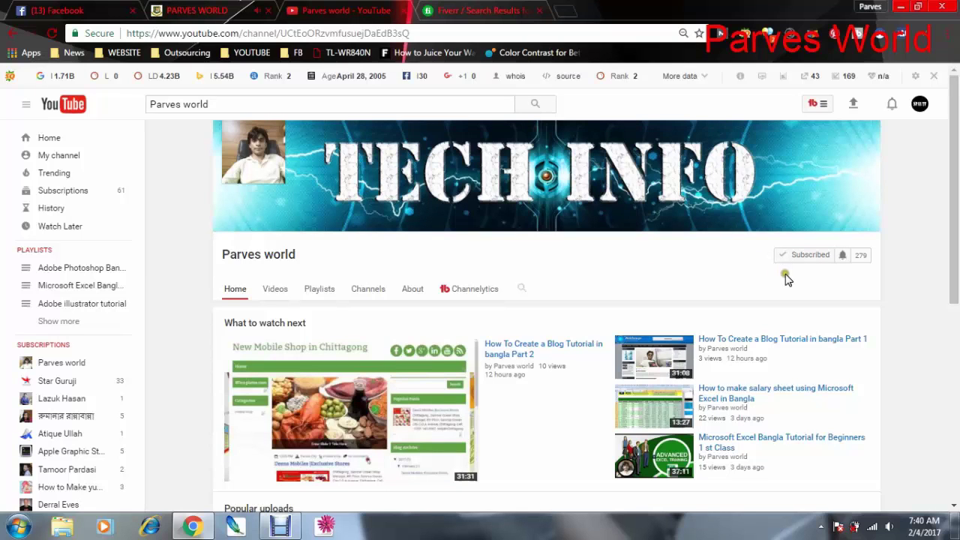
scroll(438, 370, "down", 1)
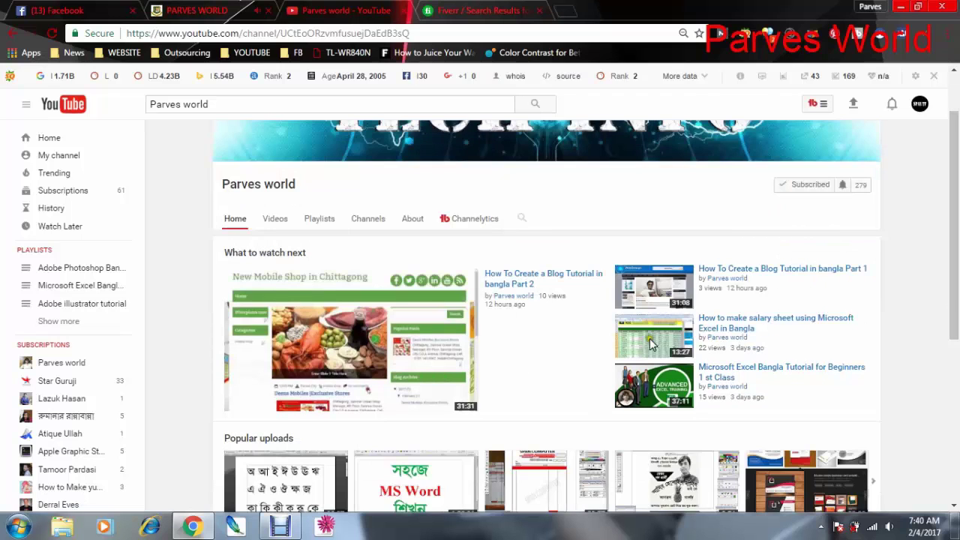
scroll(551, 338, "down", 1)
scroll(550, 342, "down", 1)
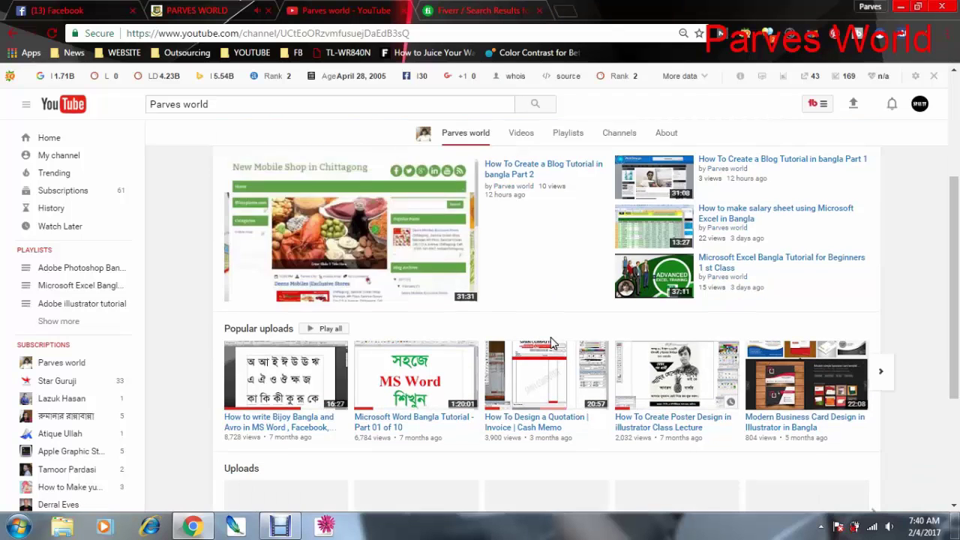
scroll(756, 319, "up", 2)
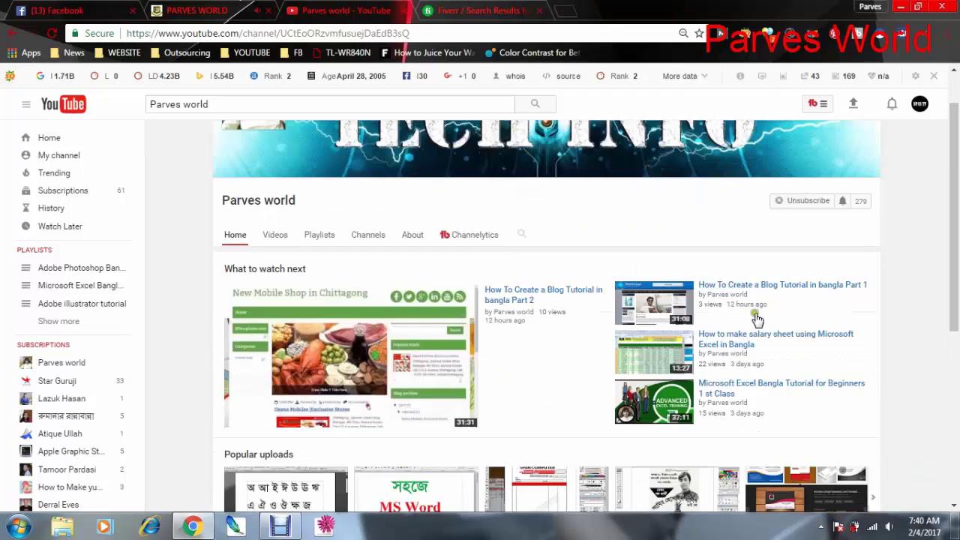
left_click(842, 203)
Enable 'Send me all notifications' for the Parves world channel and save
left_click(842, 202)
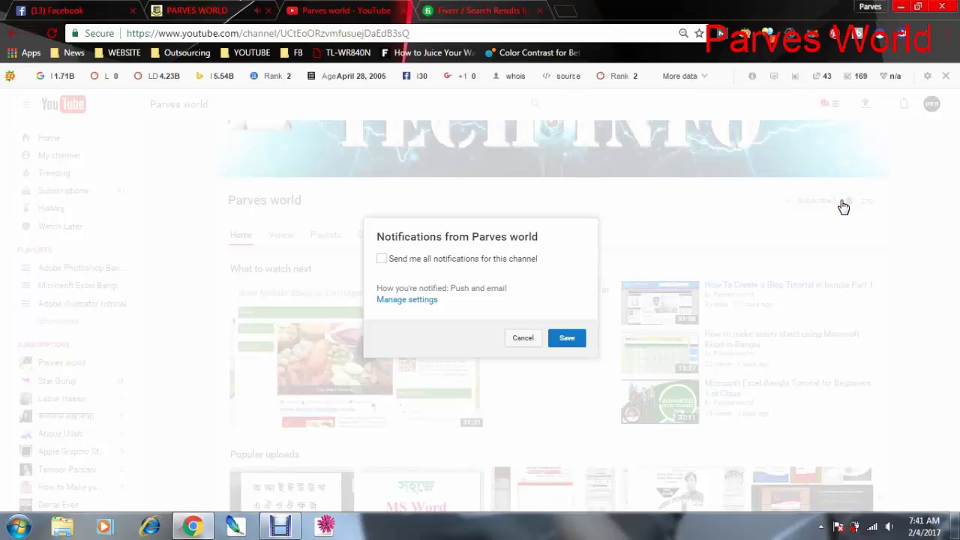
left_click(383, 259)
left_click(419, 260)
left_click(381, 259)
left_click(381, 260)
left_click(381, 260)
left_click(569, 345)
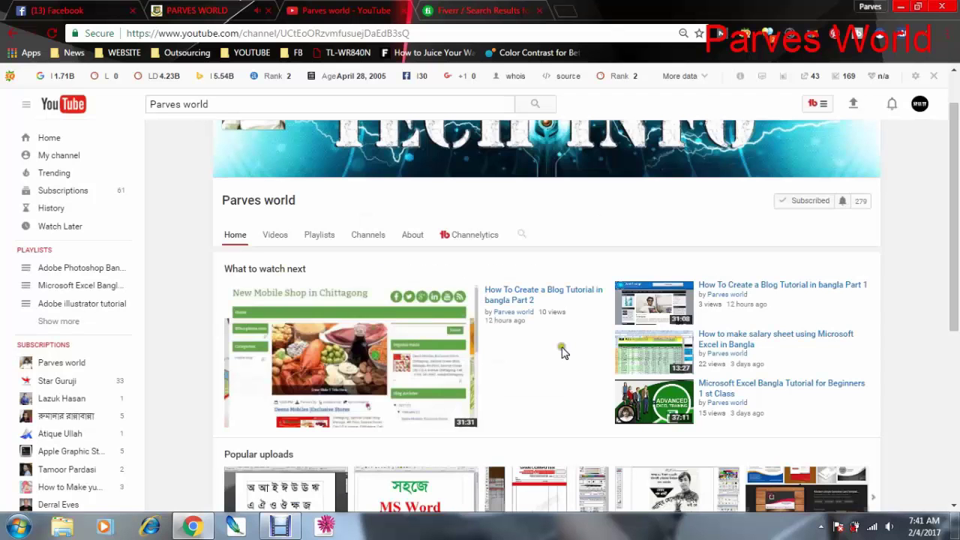
left_click(520, 338)
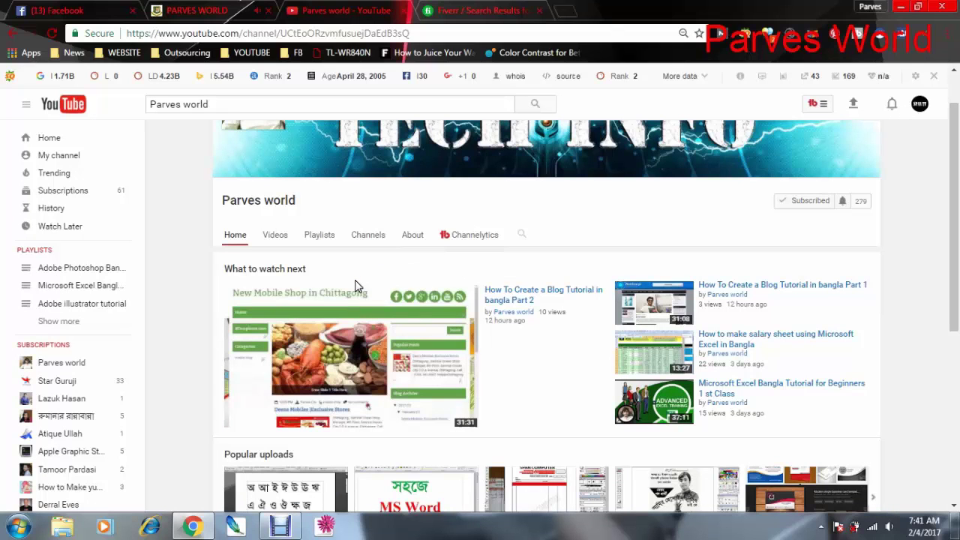
mouse_move(350, 353)
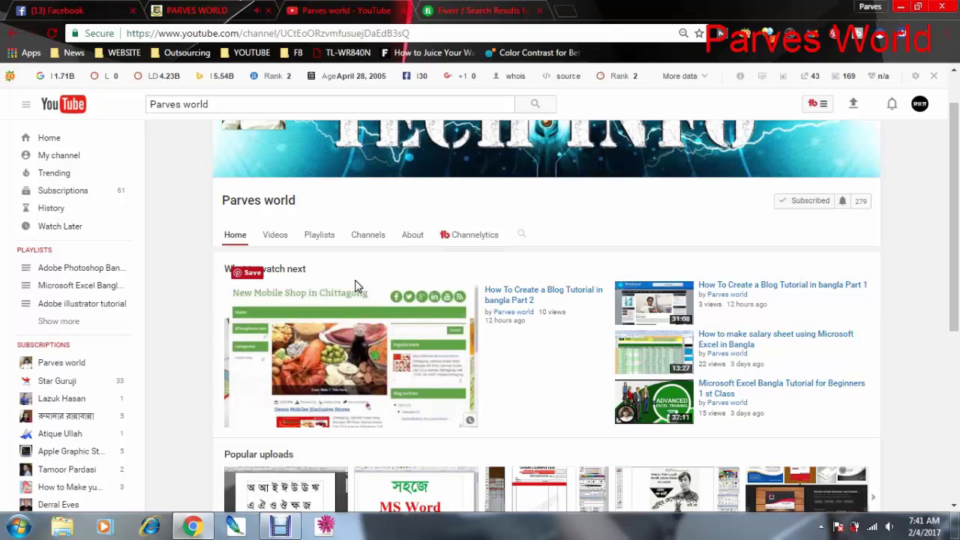
scroll(765, 341, "down", 2)
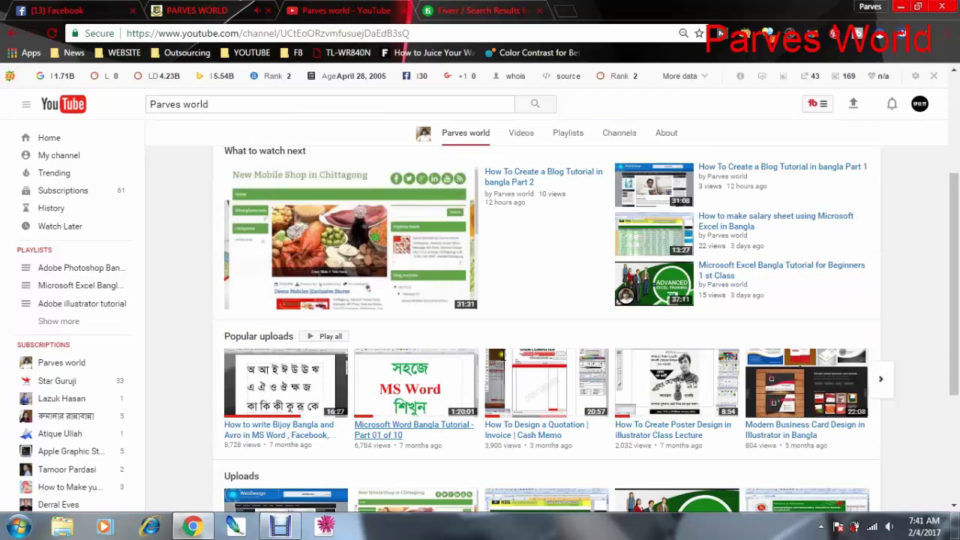
scroll(857, 308, "up", 3)
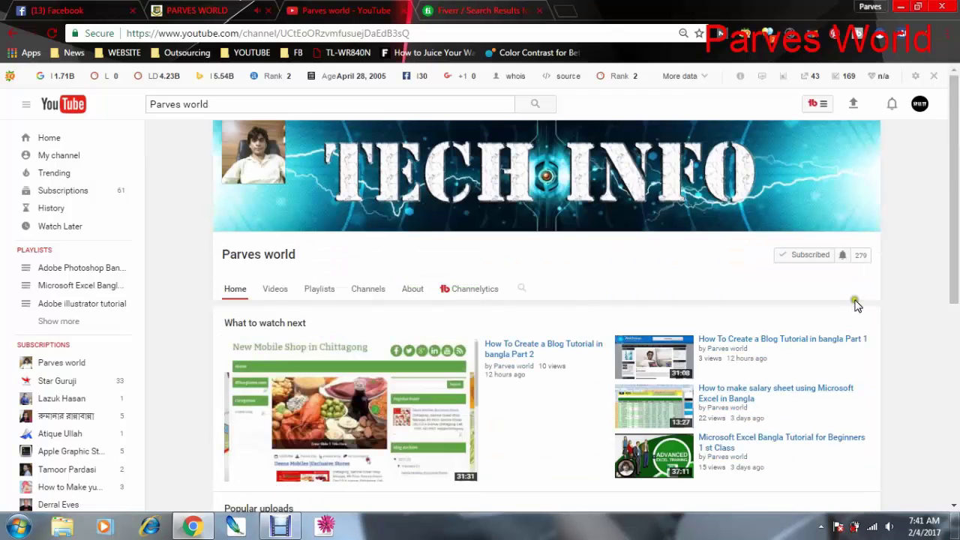
left_click(556, 278)
left_click(193, 103)
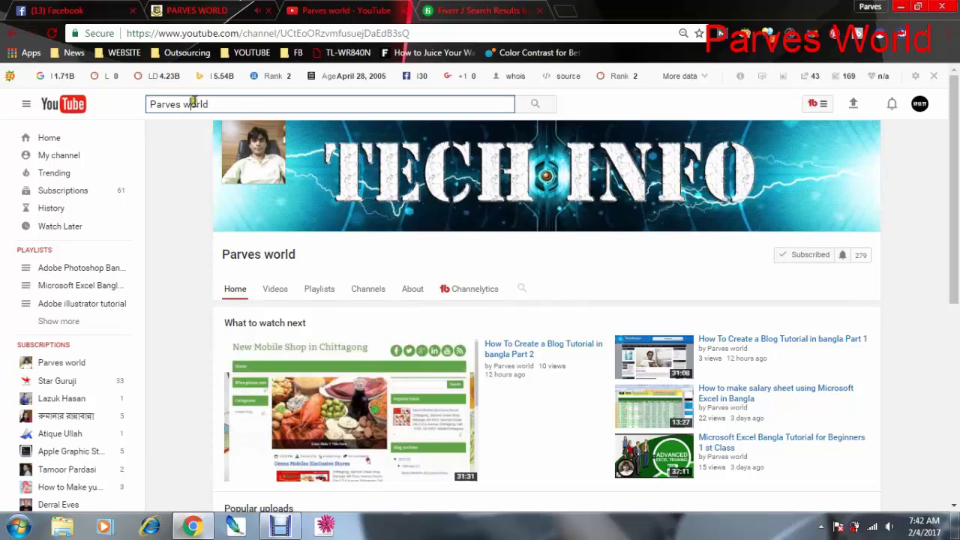
left_click(240, 110)
key("Home")
mouse_move(201, 104)
left_mouse_down()
mouse_move(158, 105)
mouse_move(201, 108)
left_mouse_up()
scroll(363, 445, "down", 2)
mouse_move(415, 414)
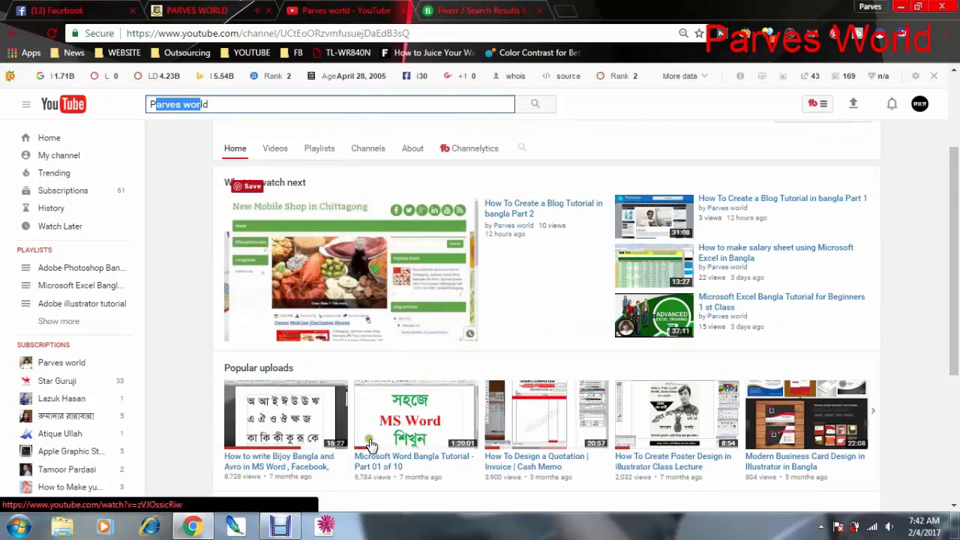
scroll(450, 431, "down", 1)
scroll(529, 419, "down", 1)
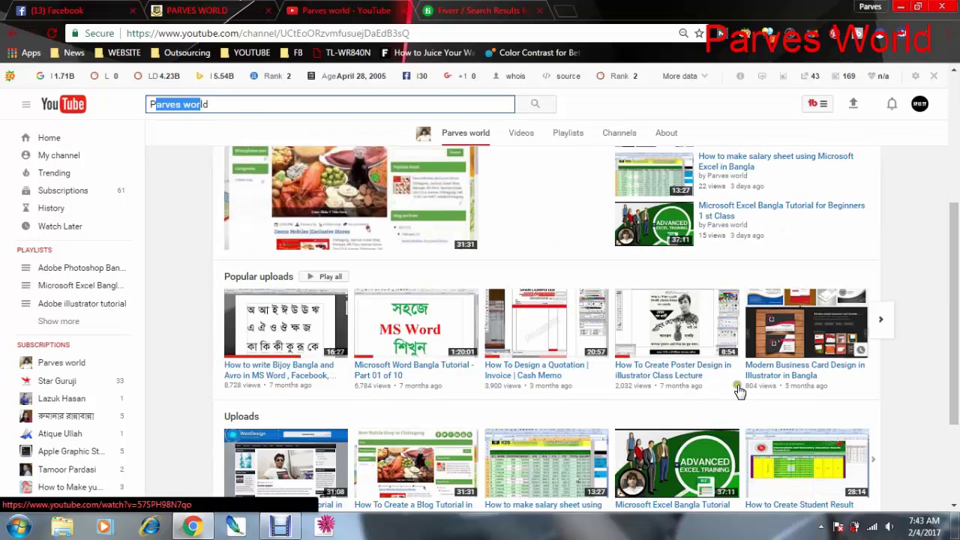
Open the Modern Business Card Design video, then start and cancel a comment
left_click(739, 390)
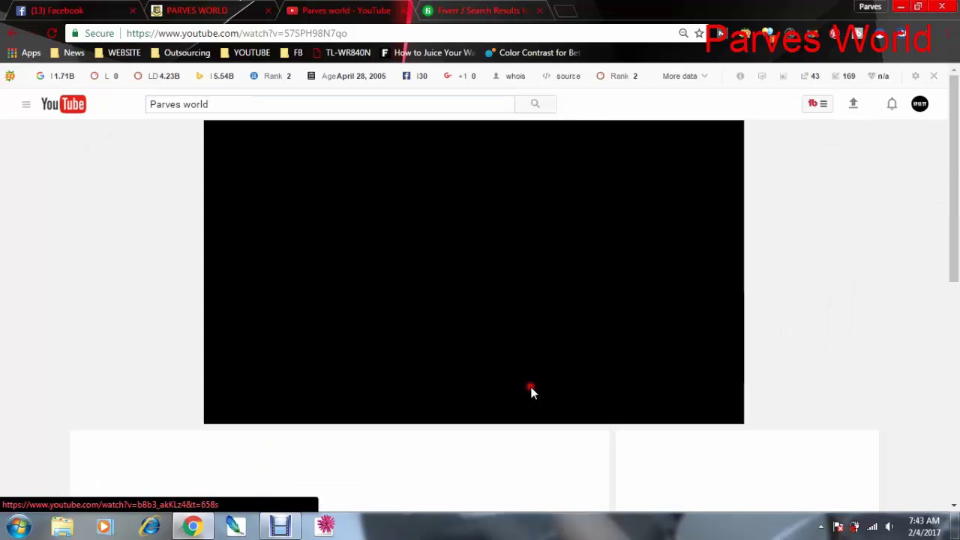
scroll(257, 347, "down", 3)
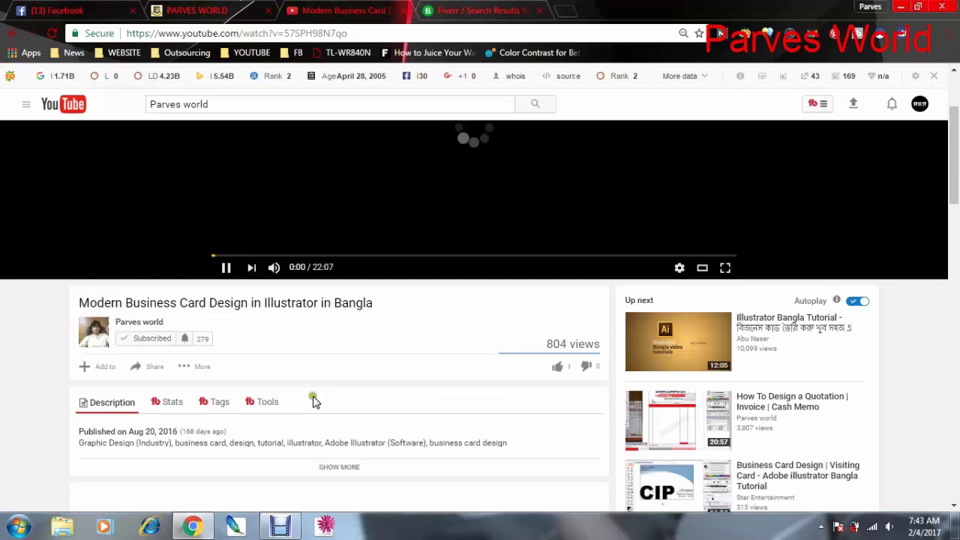
scroll(315, 405, "down", 3)
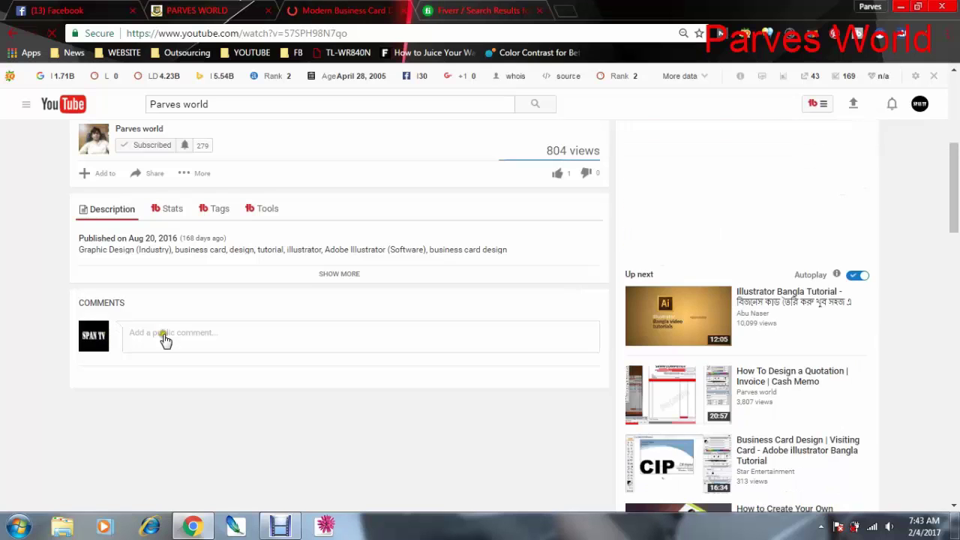
left_click(164, 337)
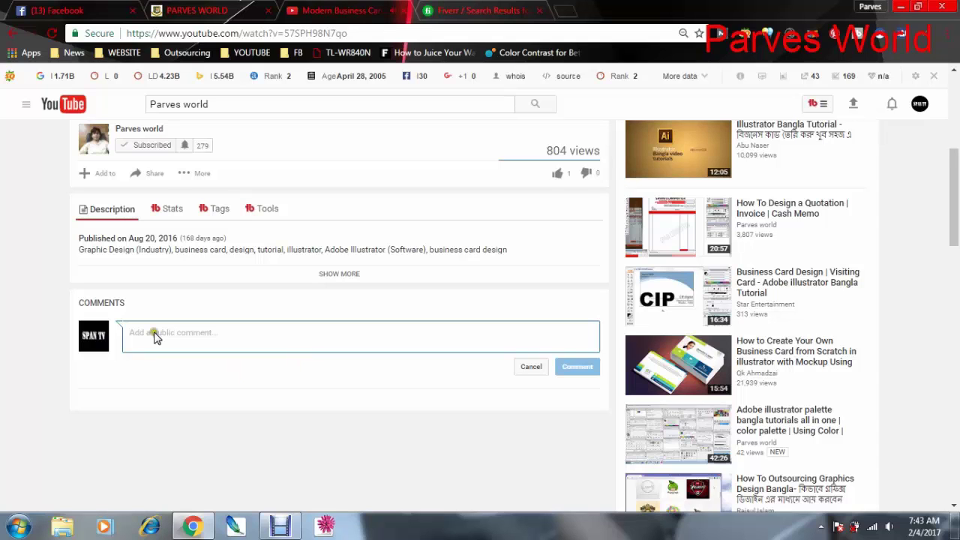
scroll(423, 315, "up", 2)
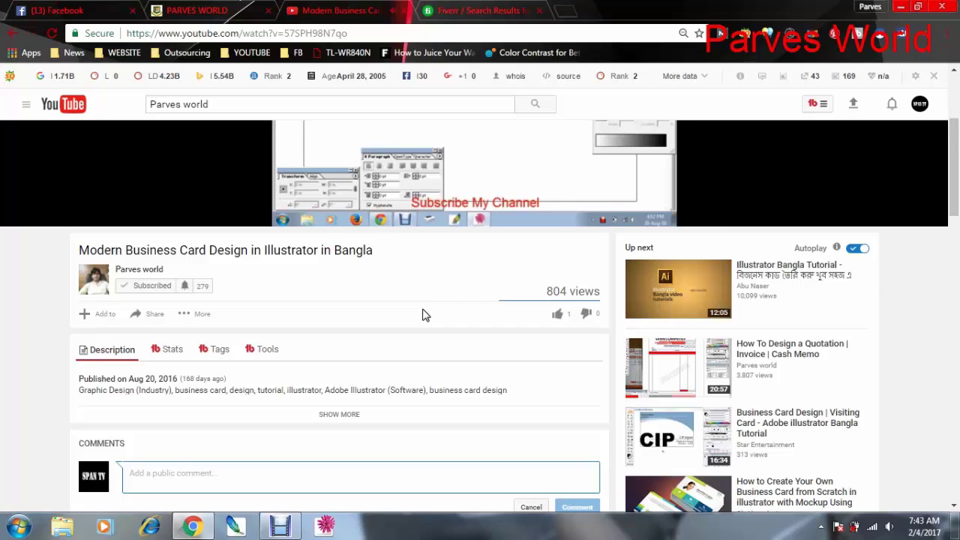
scroll(422, 321, "down", 2)
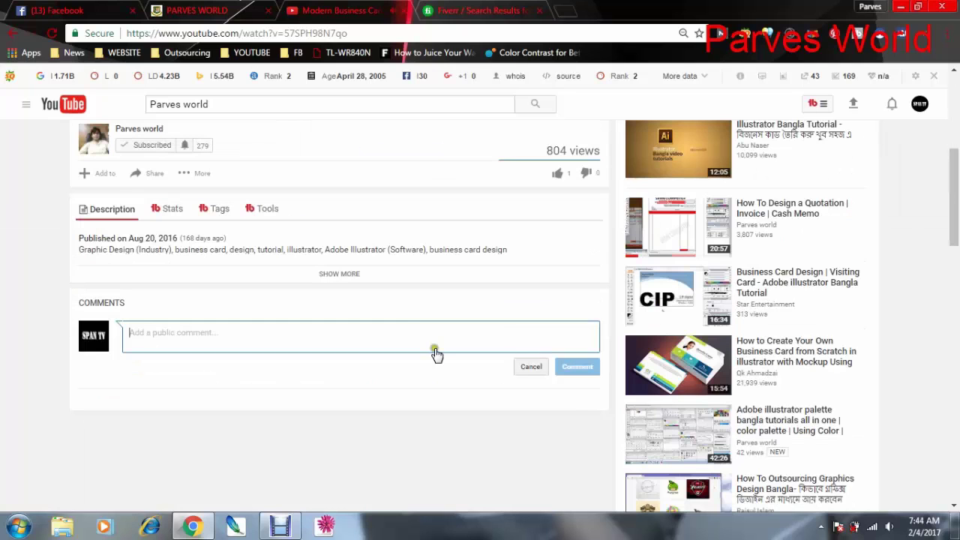
left_click(531, 367)
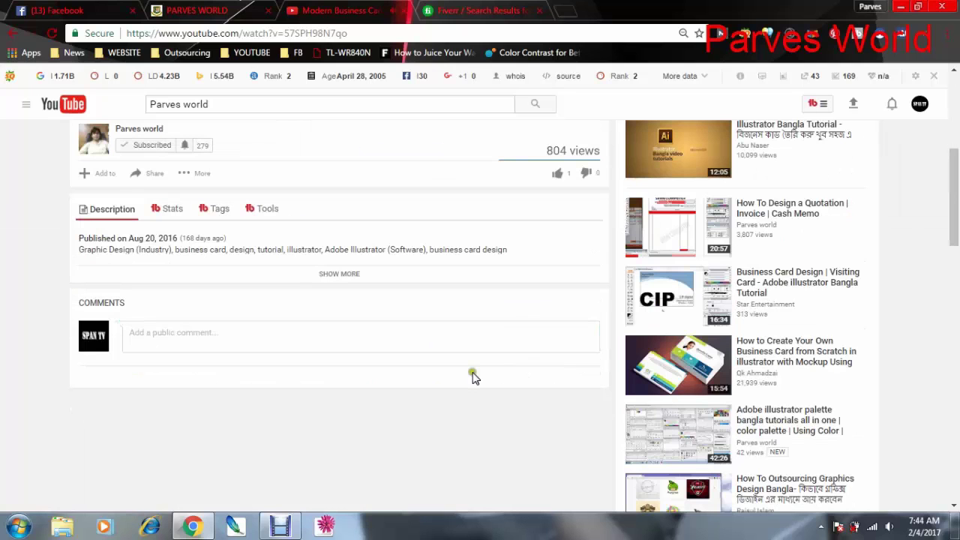
Pause the video at 1:15
scroll(435, 358, "up", 2)
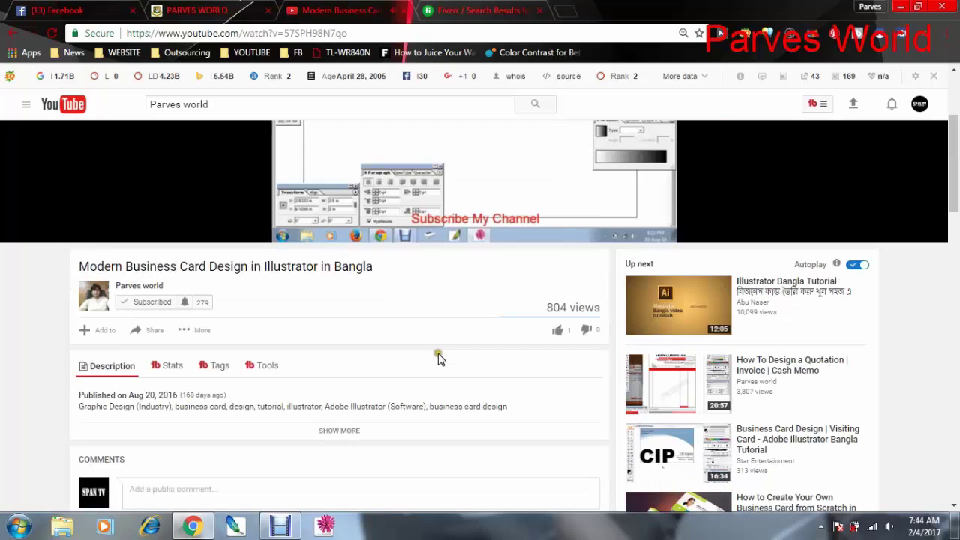
scroll(438, 359, "up", 1)
left_click(459, 354)
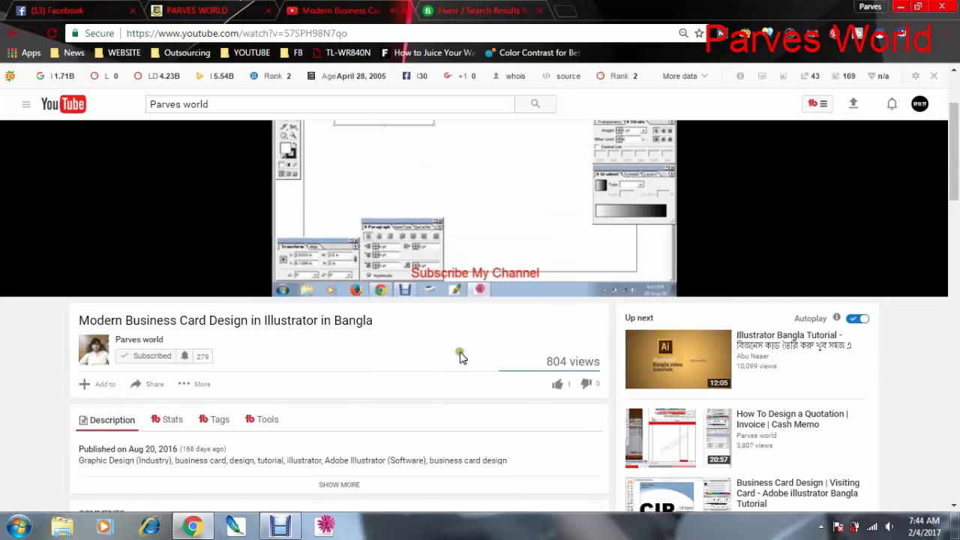
scroll(463, 387, "up", 1)
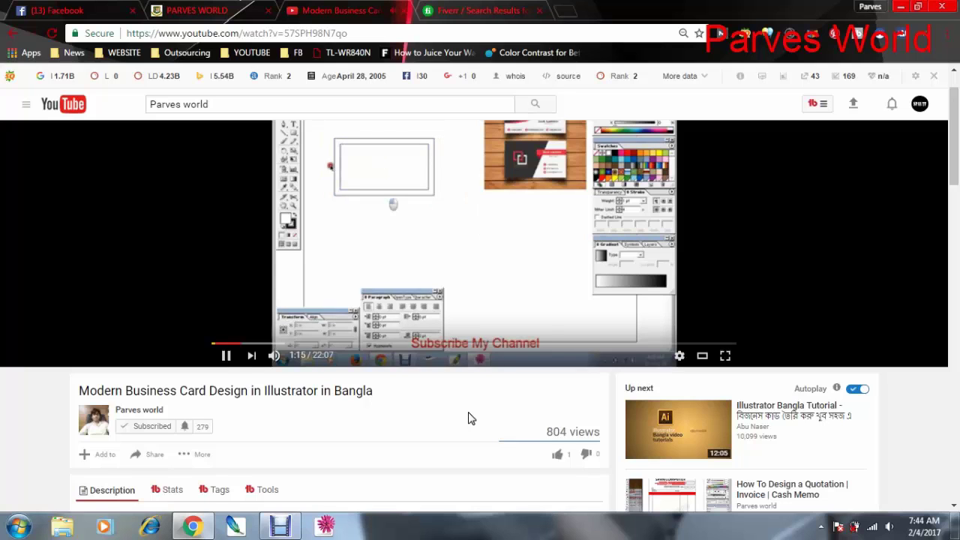
left_click(226, 357)
left_click(225, 365)
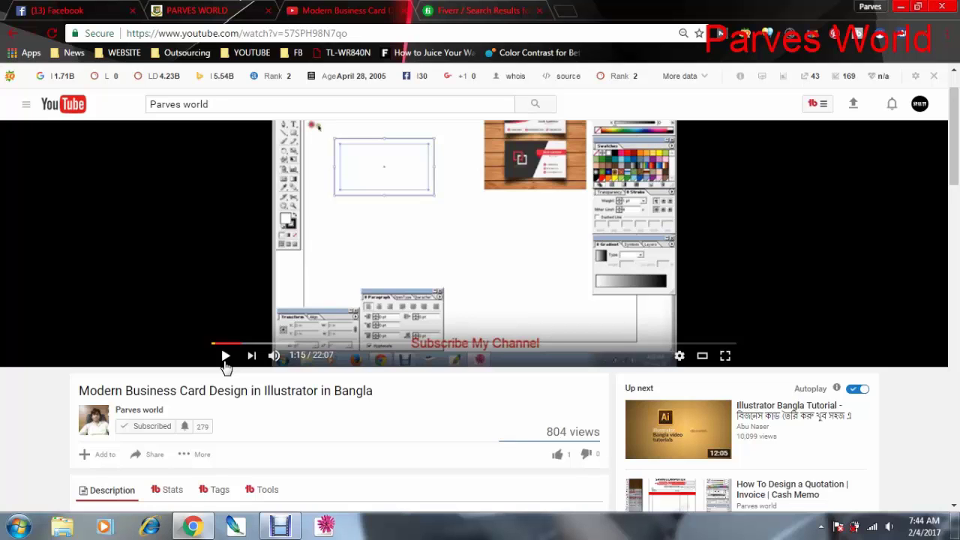
left_click(223, 386)
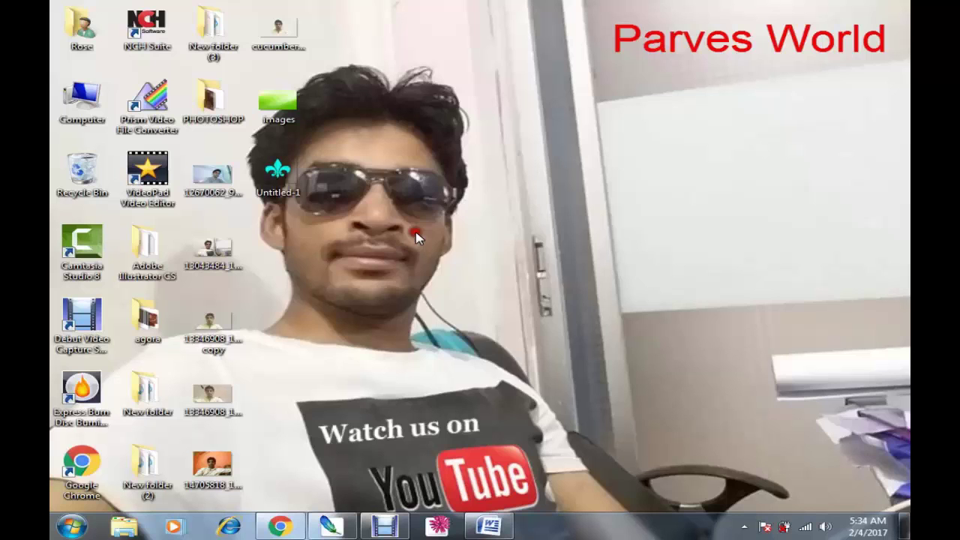
Refresh the desktop and restore the Photoshop window from the taskbar
right_click(414, 225)
left_click(435, 245)
right_click(435, 246)
mouse_move(280, 526)
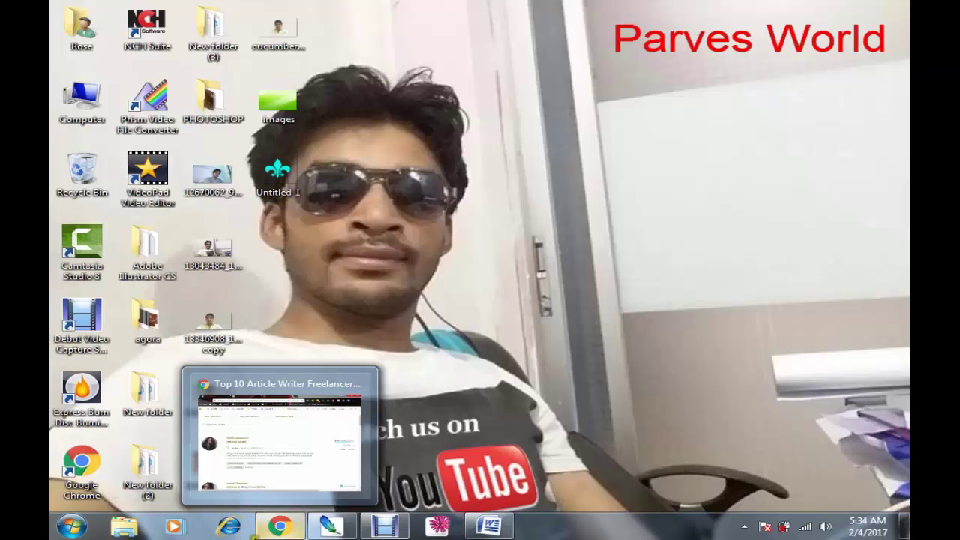
left_click(336, 527)
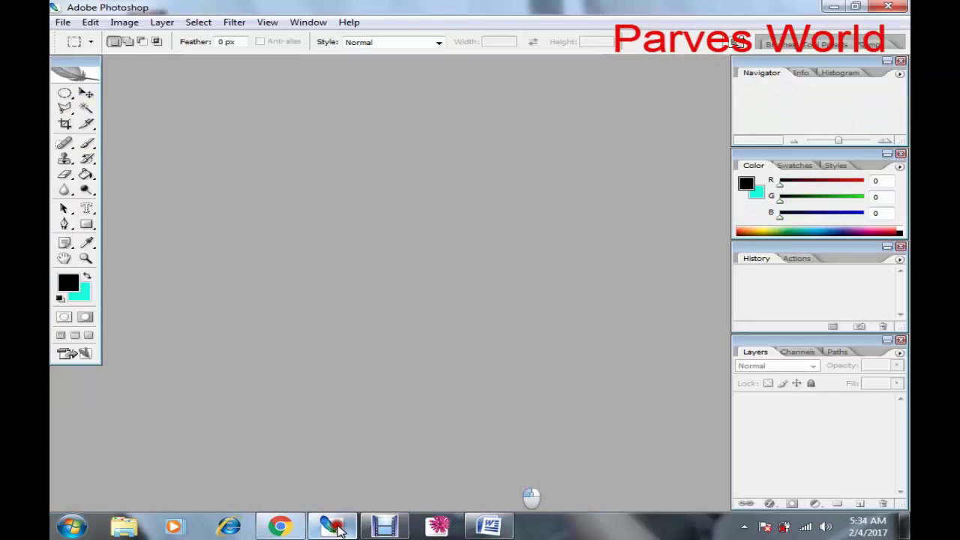
left_click(386, 436)
left_click(91, 61)
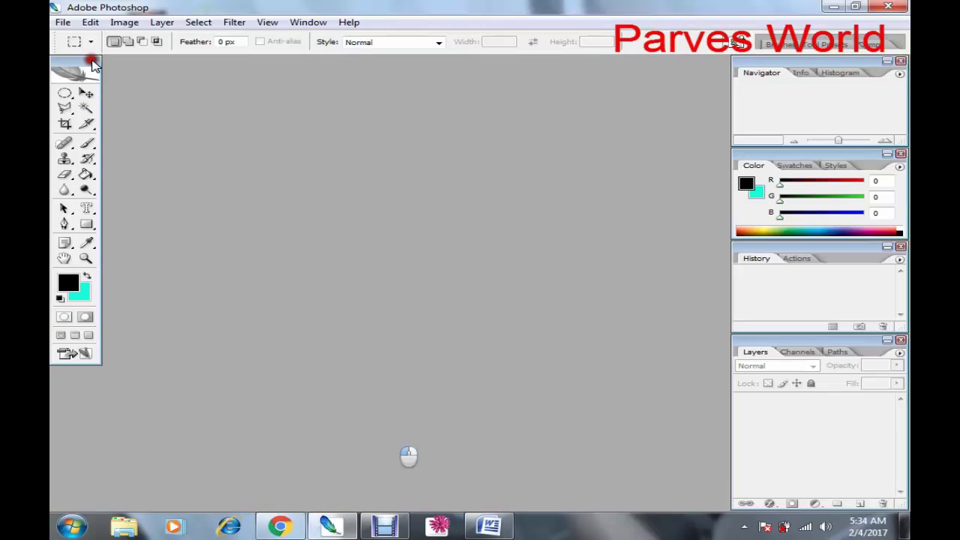
left_click(88, 66)
left_click(202, 23)
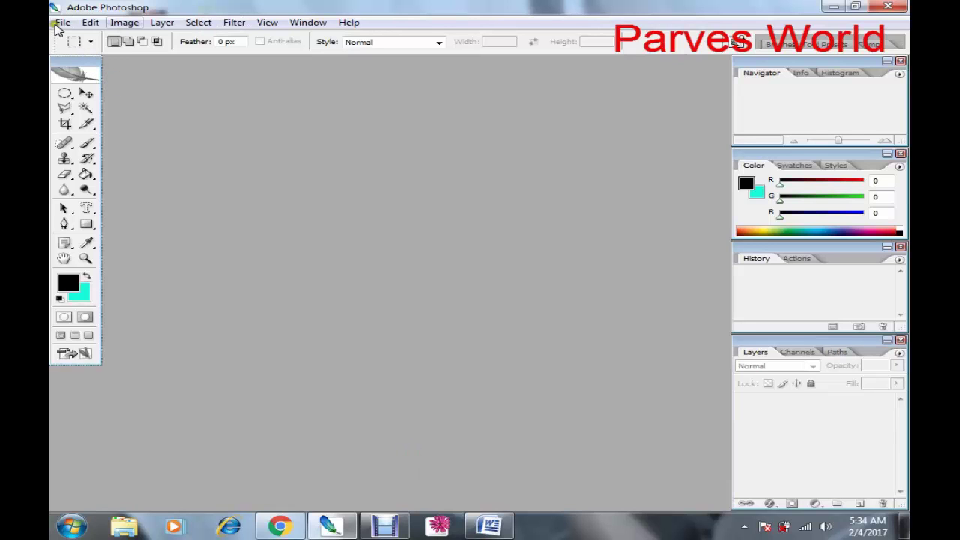
key("alt")
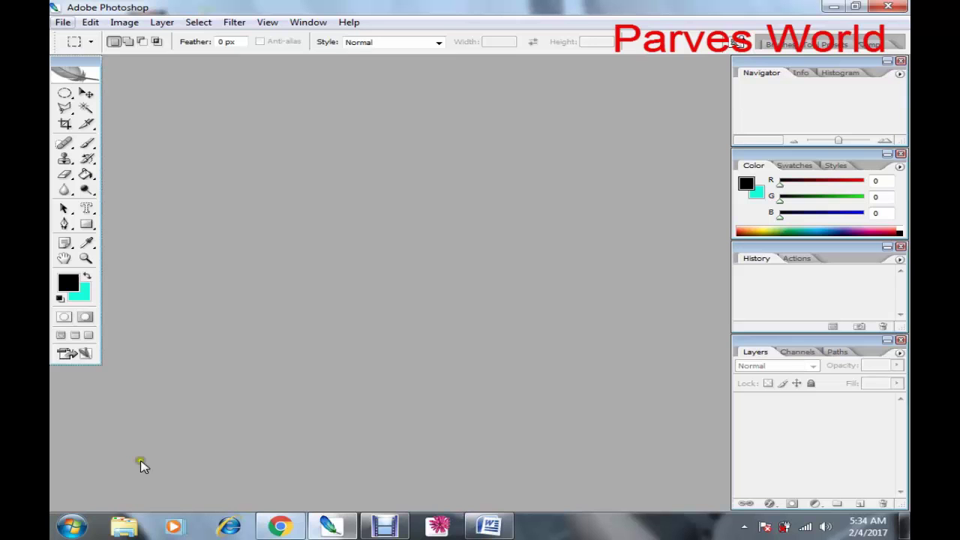
left_click(63, 23)
key("Right")
key("Right")
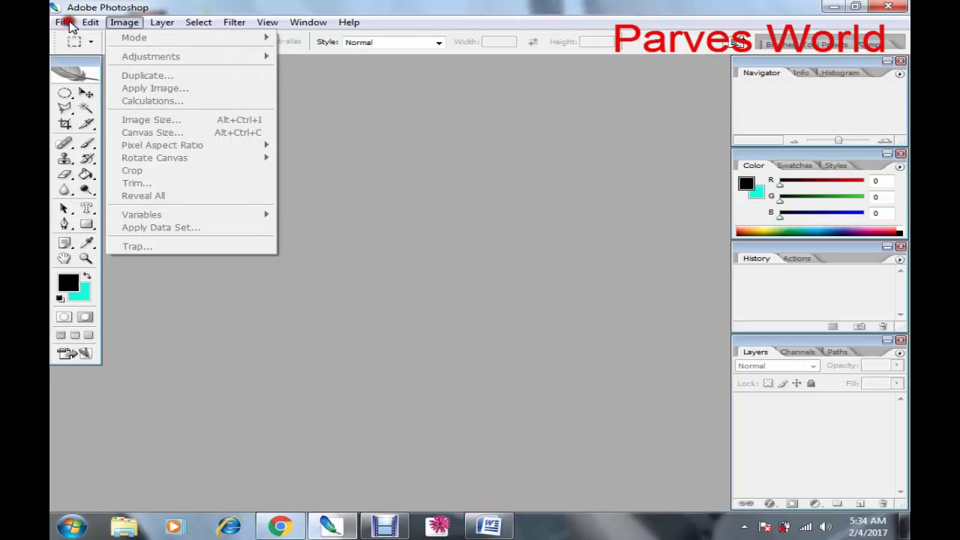
key("Right")
key("Right")
key("Right")
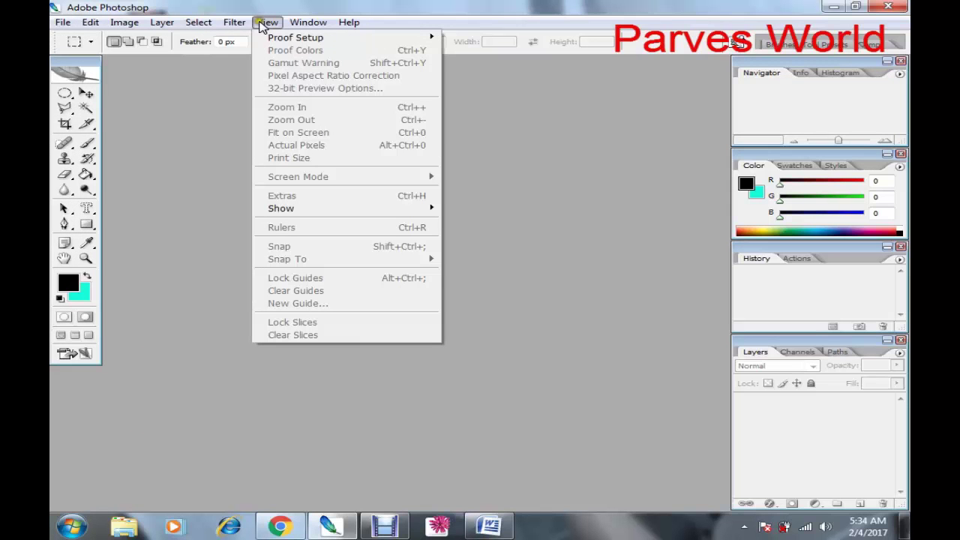
key("Left")
key("Left")
key("Left")
key("Left")
key("Left")
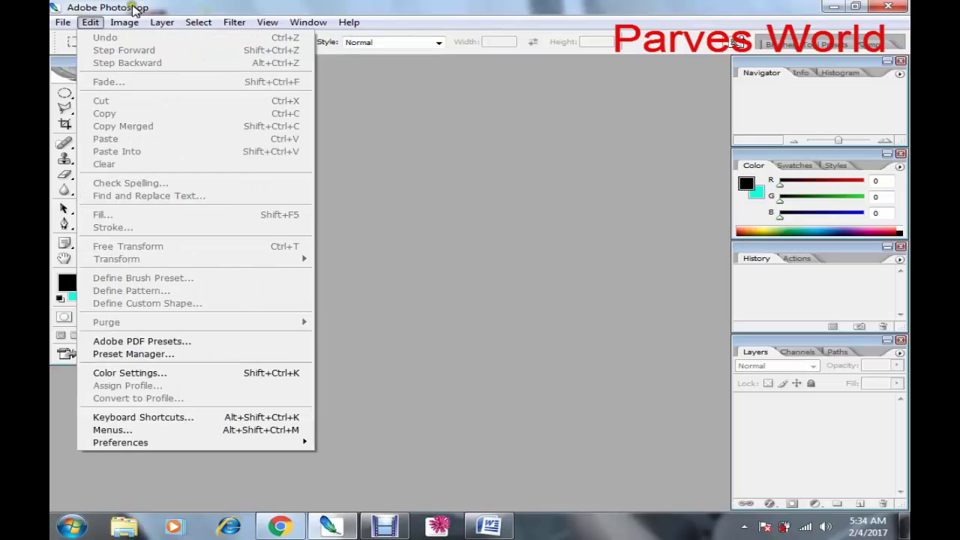
left_click(65, 60)
left_click(87, 95)
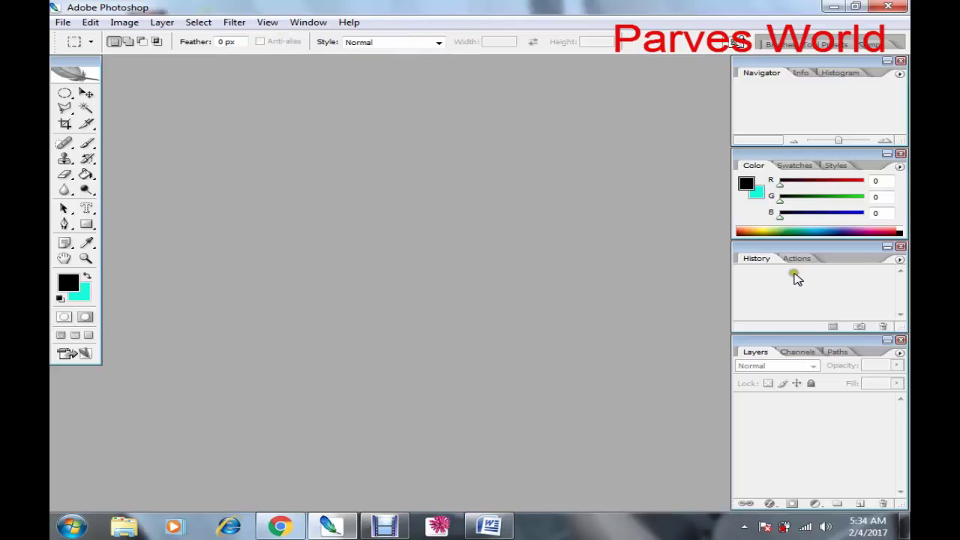
left_click(350, 156)
left_click(492, 120)
left_click(311, 163)
Start a new document from the File menu, then dismiss the dialog
left_click(314, 196)
left_click(63, 21)
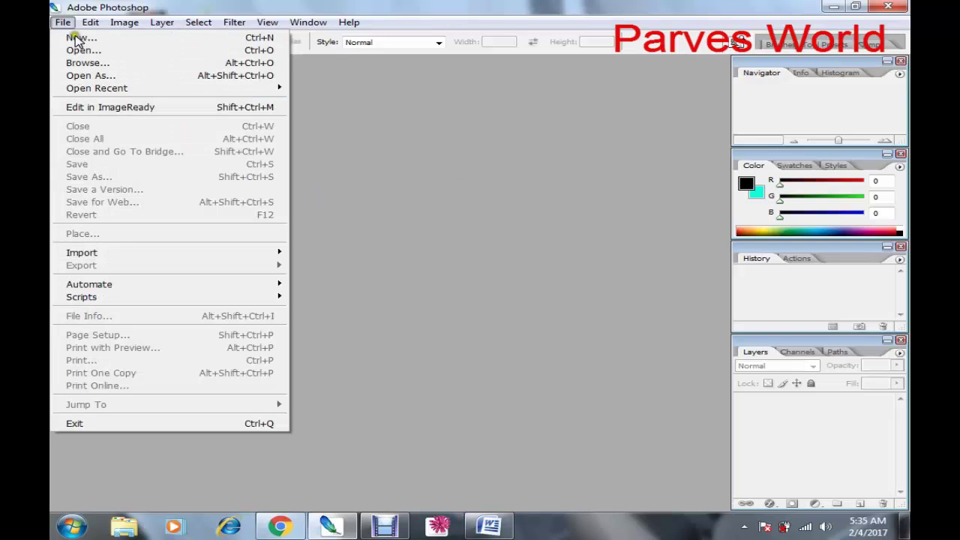
left_click(77, 39)
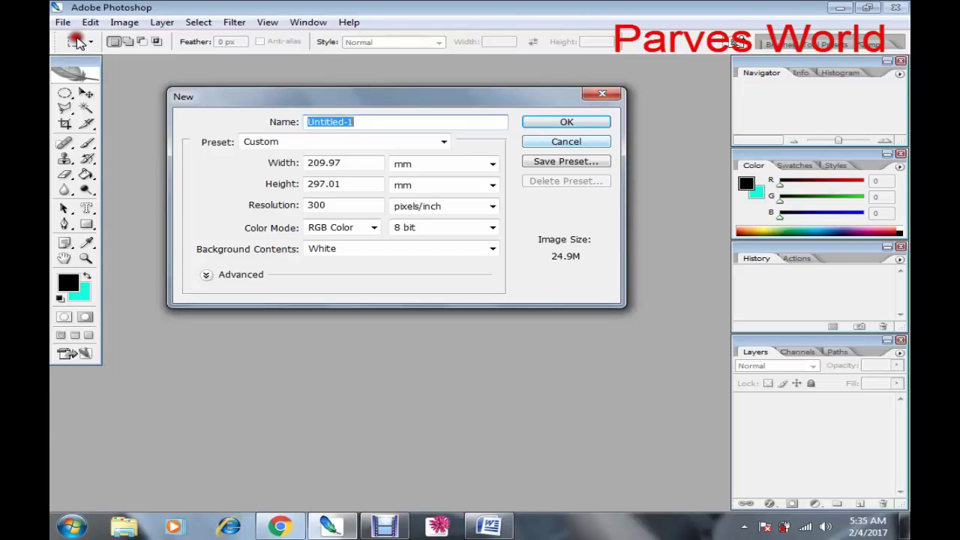
left_click(571, 142)
Browse the File menu commands with the arrow keys
left_click(64, 22)
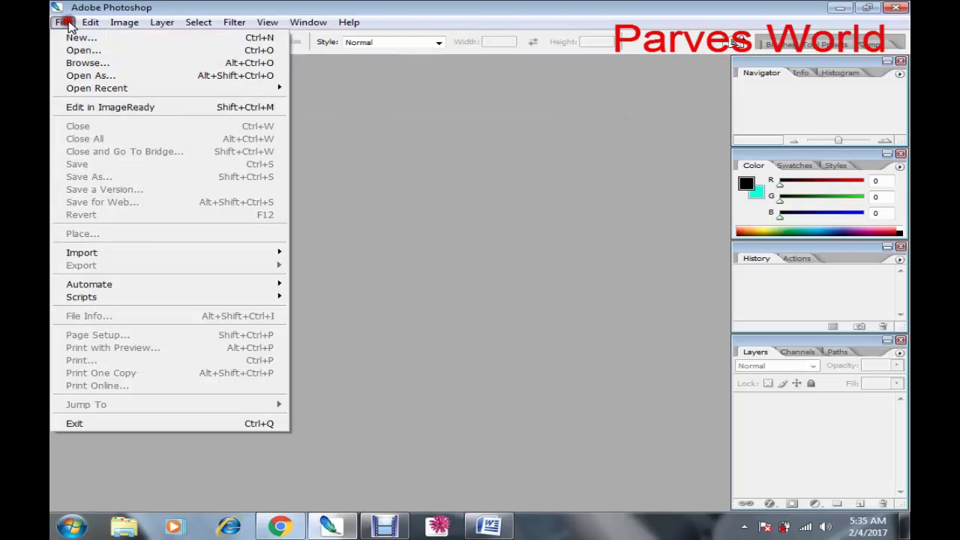
key("Down")
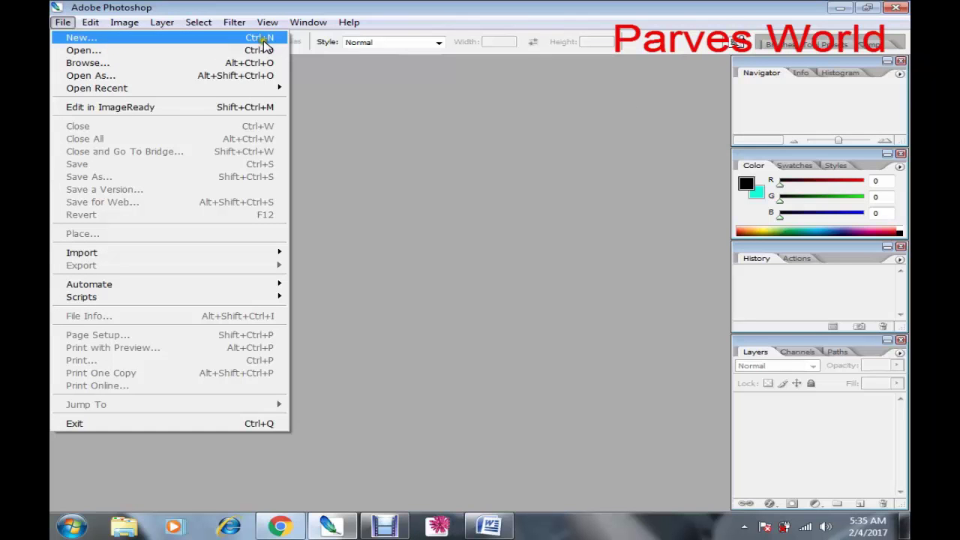
key("Down")
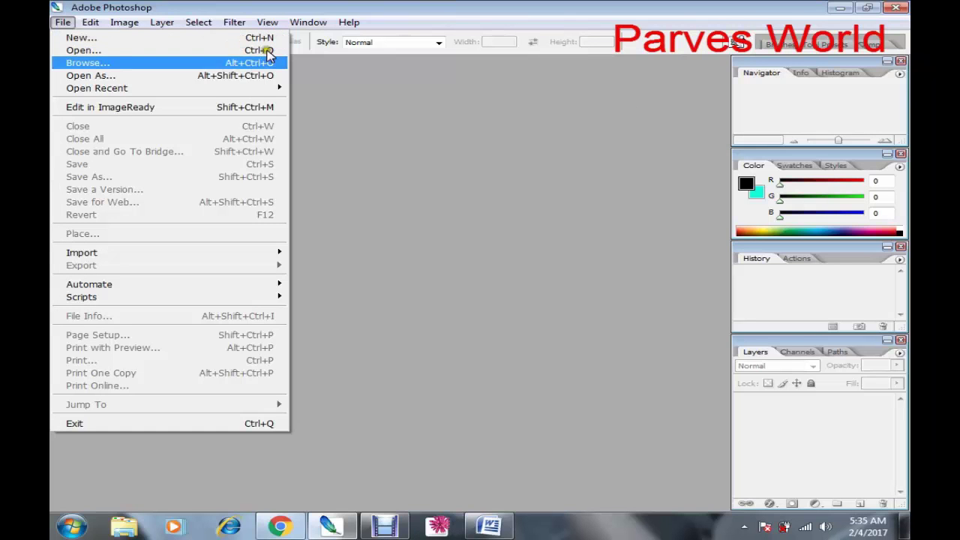
key("Up")
left_click(270, 51)
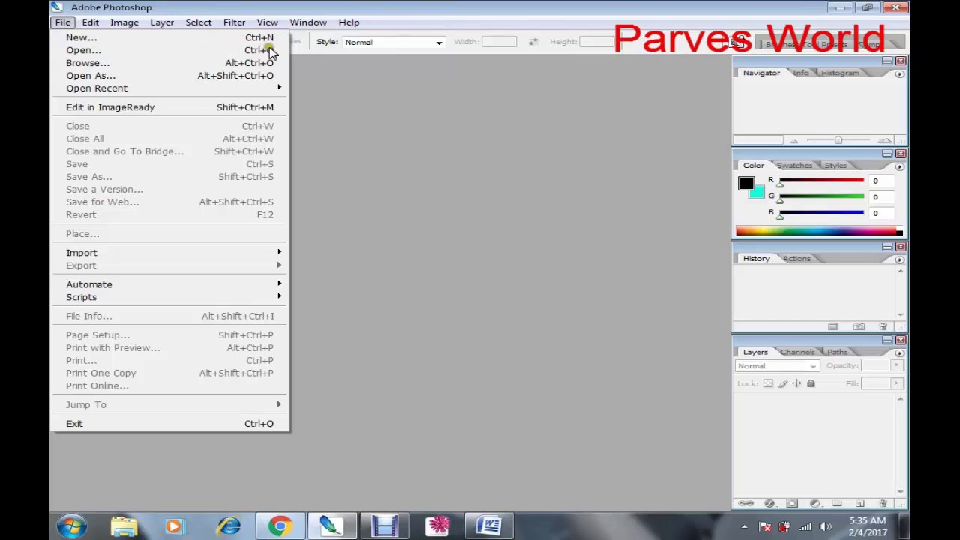
key("e")
key("Down")
key("Down")
key("Down")
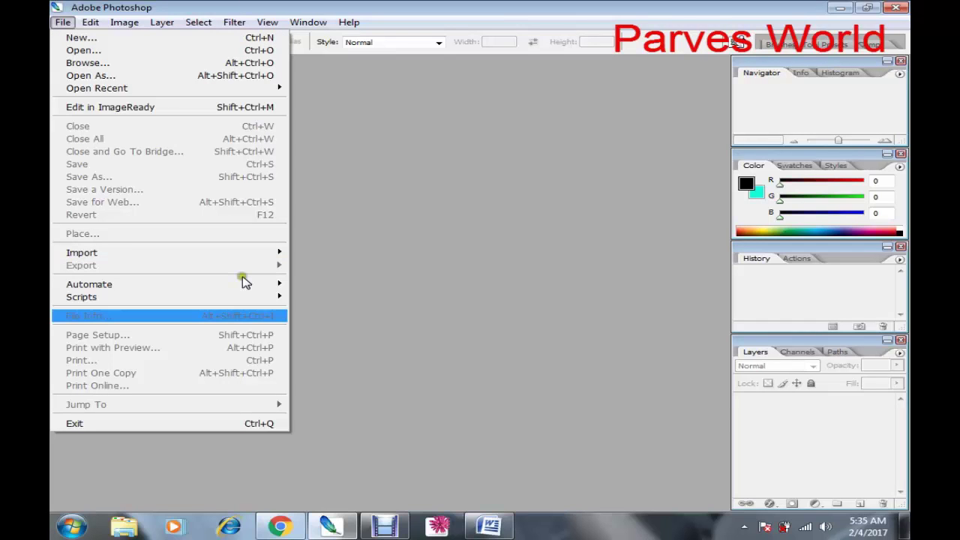
key("Home")
key("Down")
key("Down")
key("Down")
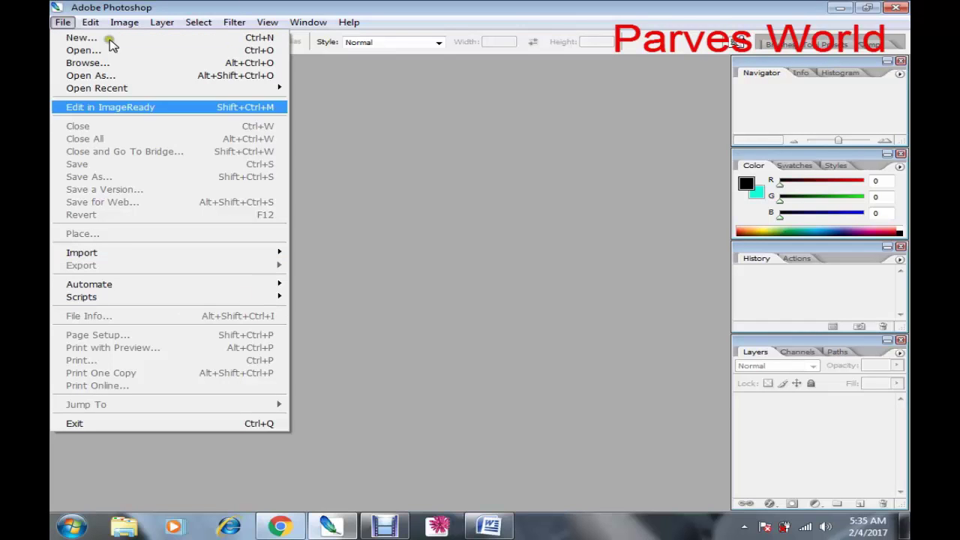
Switch between the Automate, View and File menus, then choose File > New
key("u")
key("alt+v")
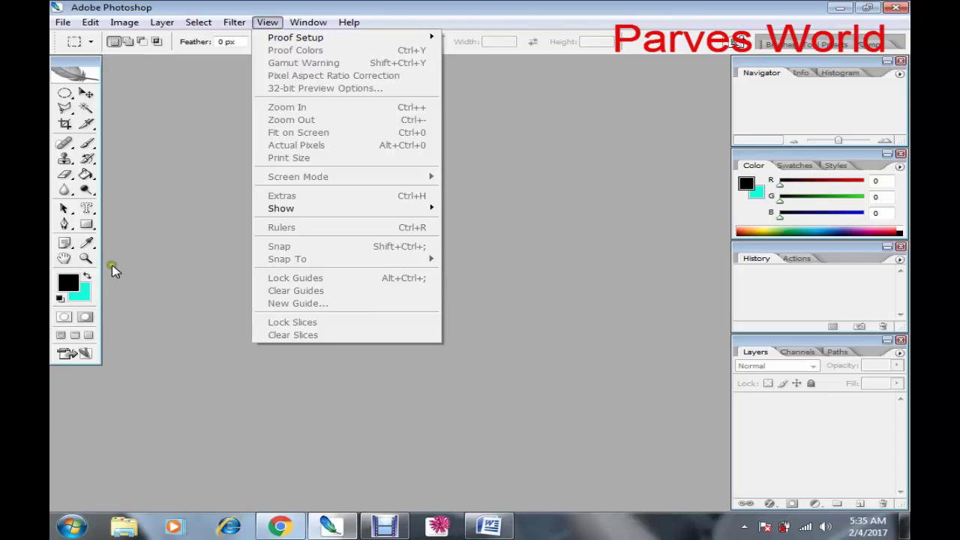
key("alt+f")
key("w")
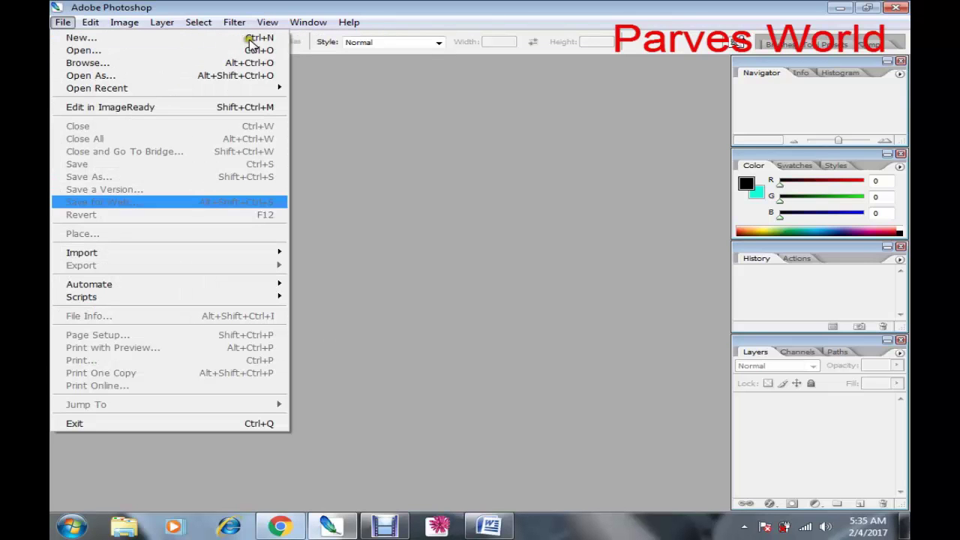
key("Up")
key("Up")
key("Up")
key("Up")
key("Up")
key("Up")
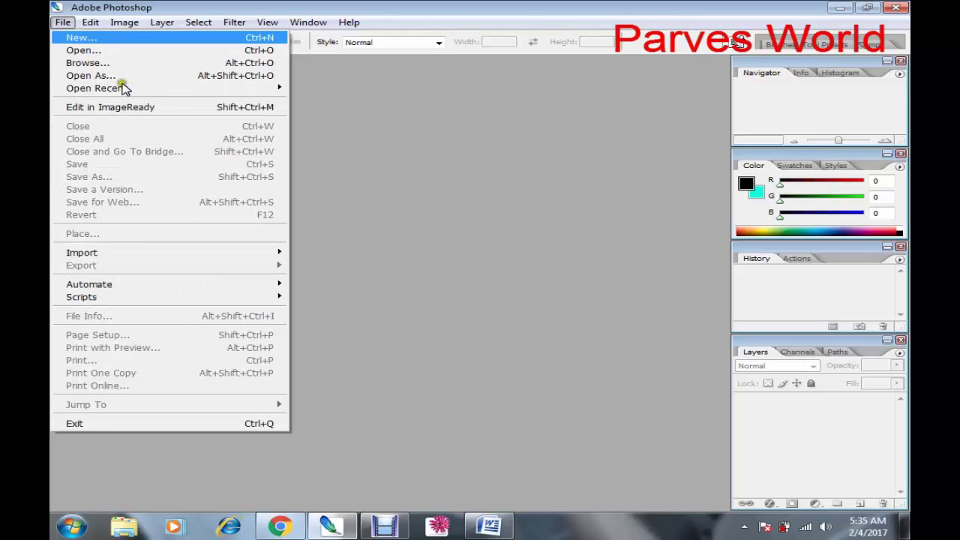
left_click(75, 39)
left_click(548, 122)
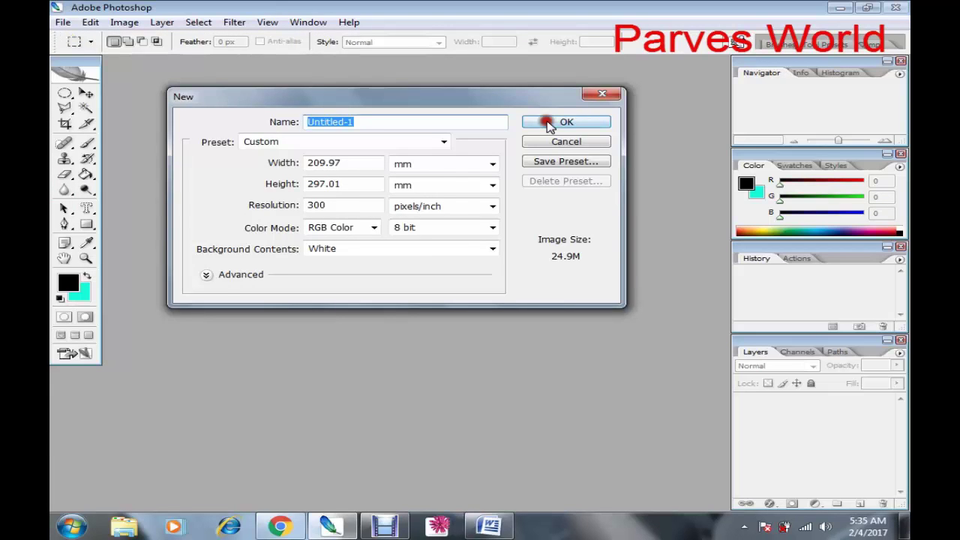
Choose the A4 preset at 300 pixels/inch in RGB Color mode
left_click_drag(403, 93, 458, 74)
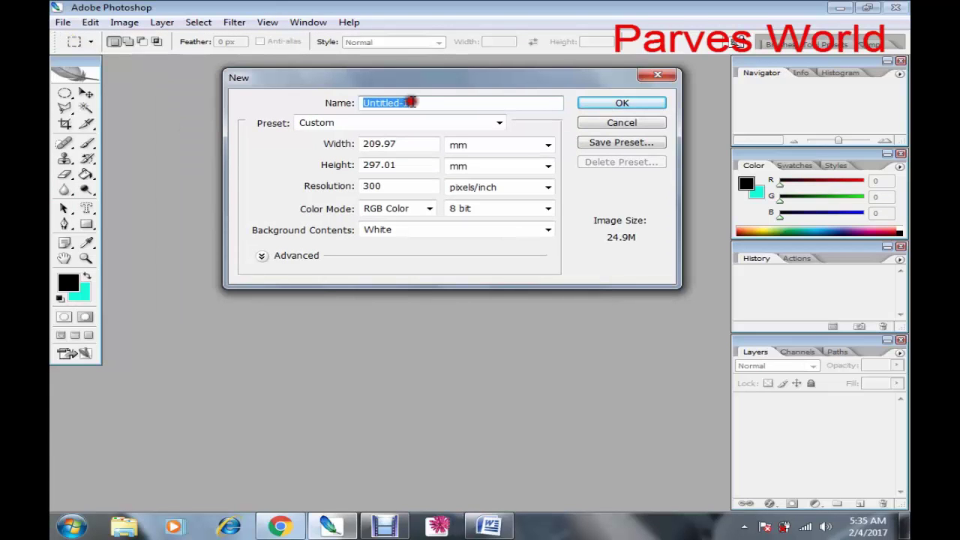
left_click(333, 124)
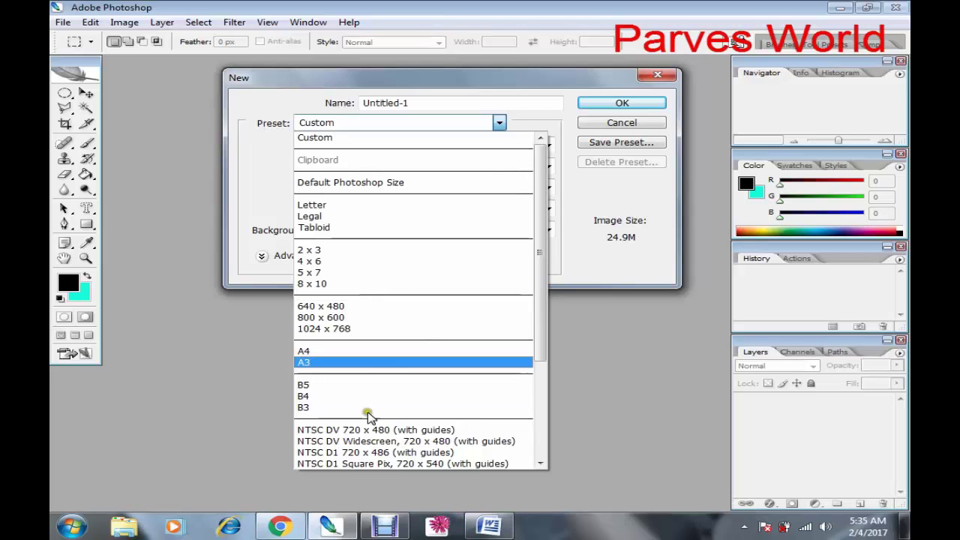
left_click(369, 350)
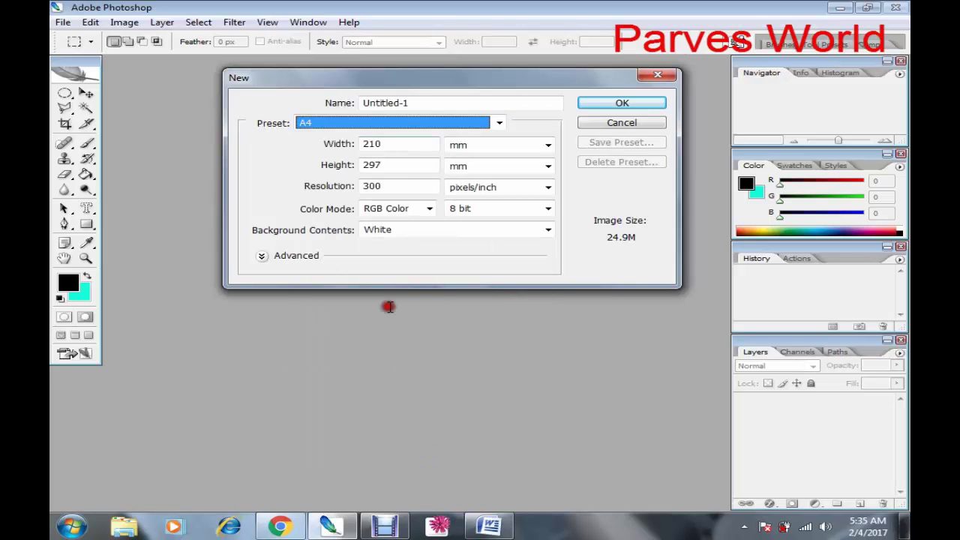
double_click(389, 190)
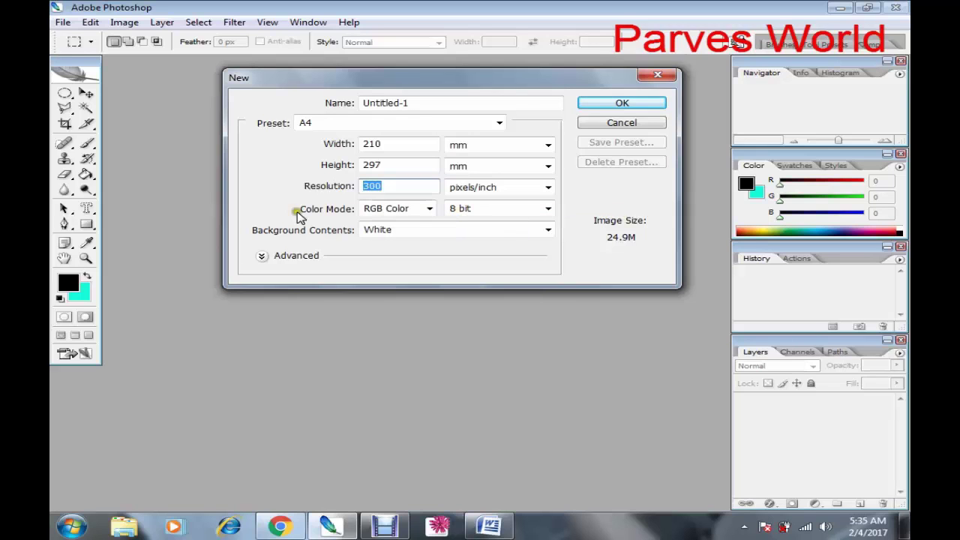
left_click(372, 209)
left_click(395, 252)
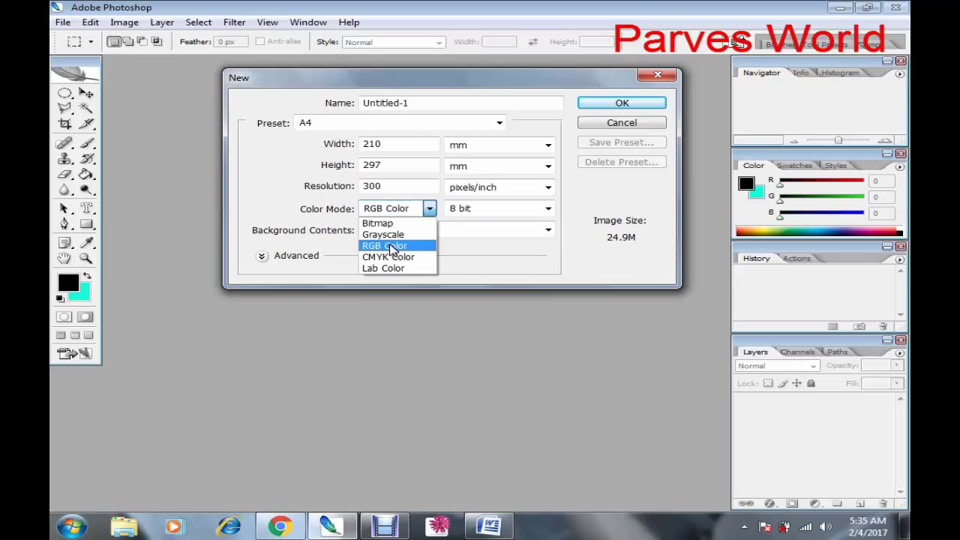
left_click(389, 245)
key("Up")
left_click(400, 237)
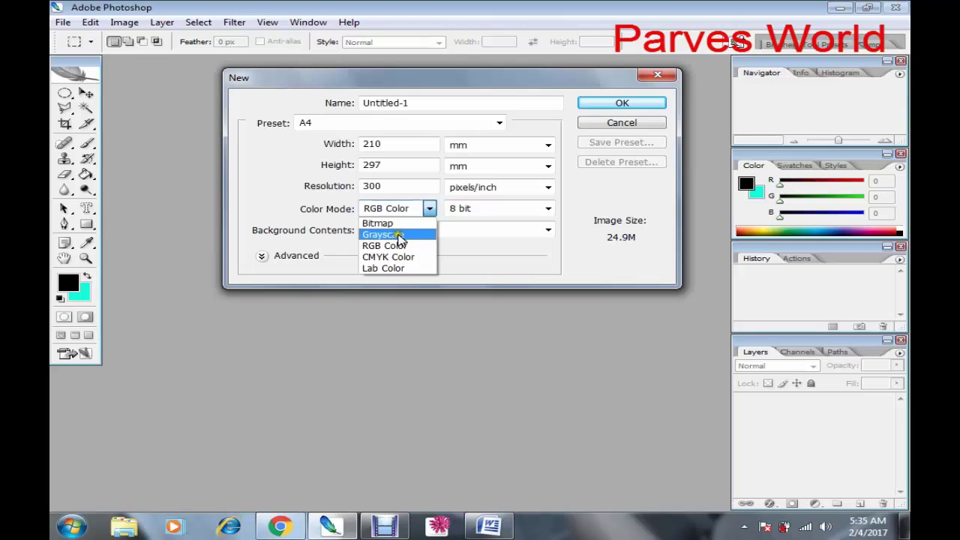
key("Down")
key("Down")
key("Down")
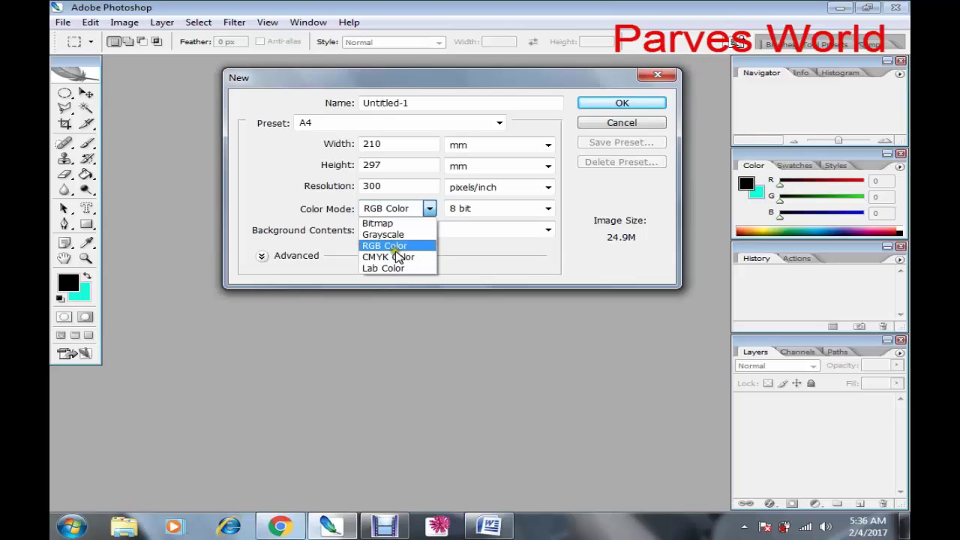
left_click(397, 251)
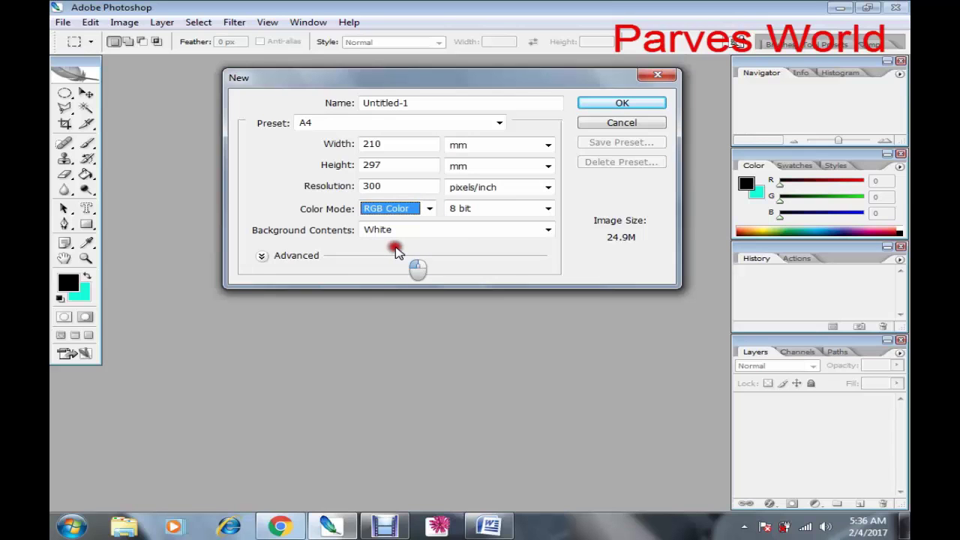
Set 16-bit depth and a White background, then create the document
left_click(486, 210)
key("Down")
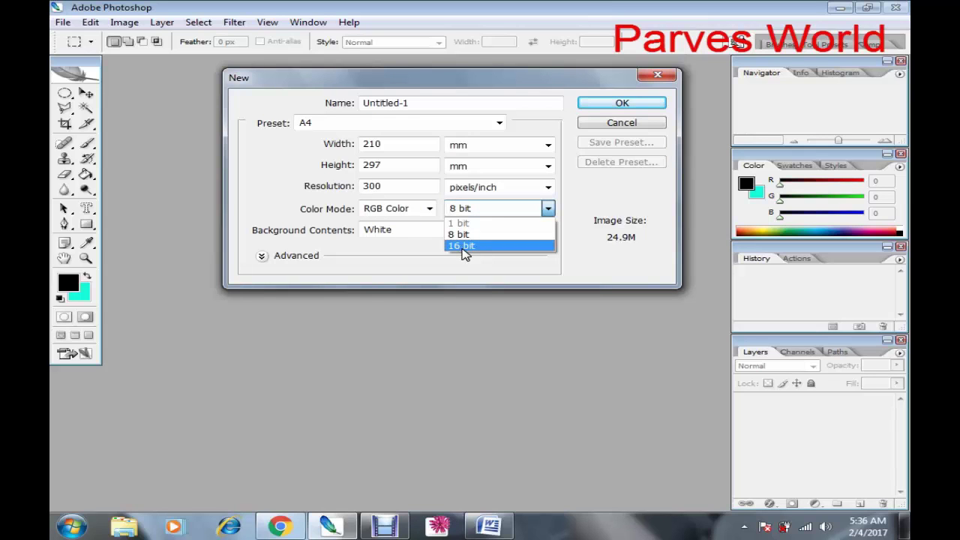
left_click(464, 247)
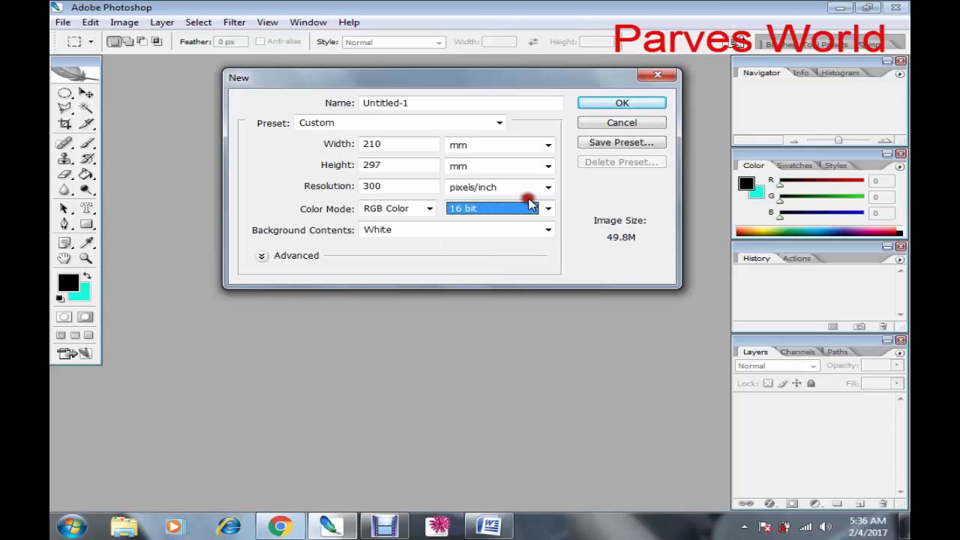
key("shift+Tab")
key("shift+Tab")
key("shift+Tab")
left_click(391, 235)
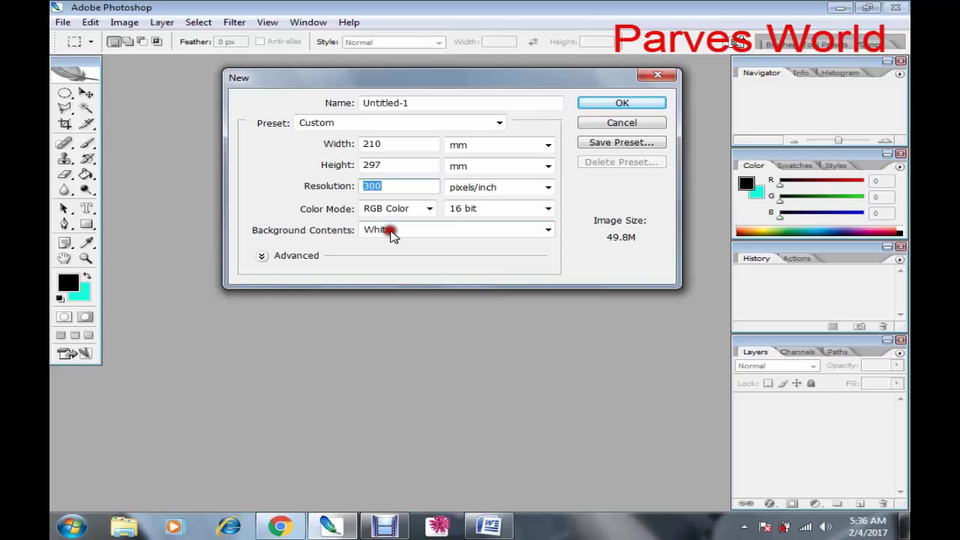
left_click(391, 232)
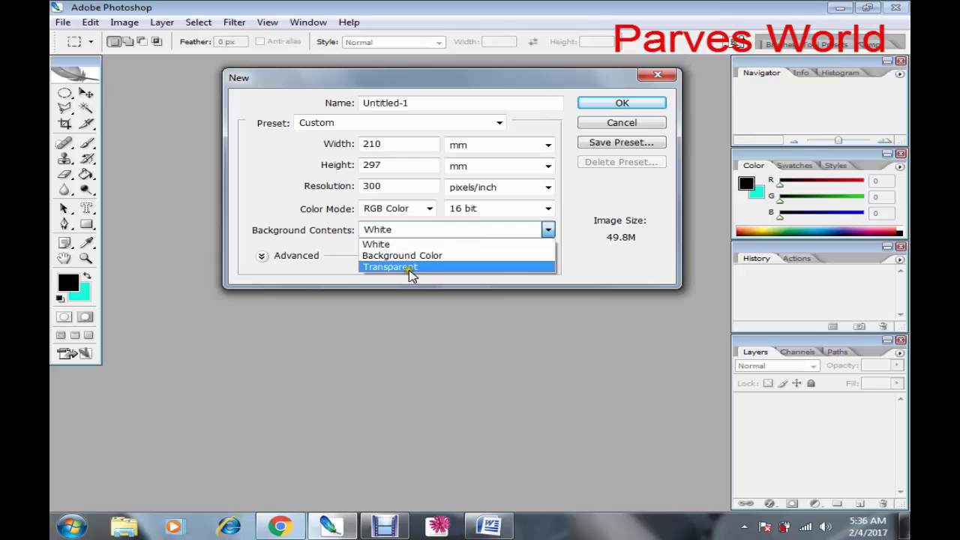
key("Up")
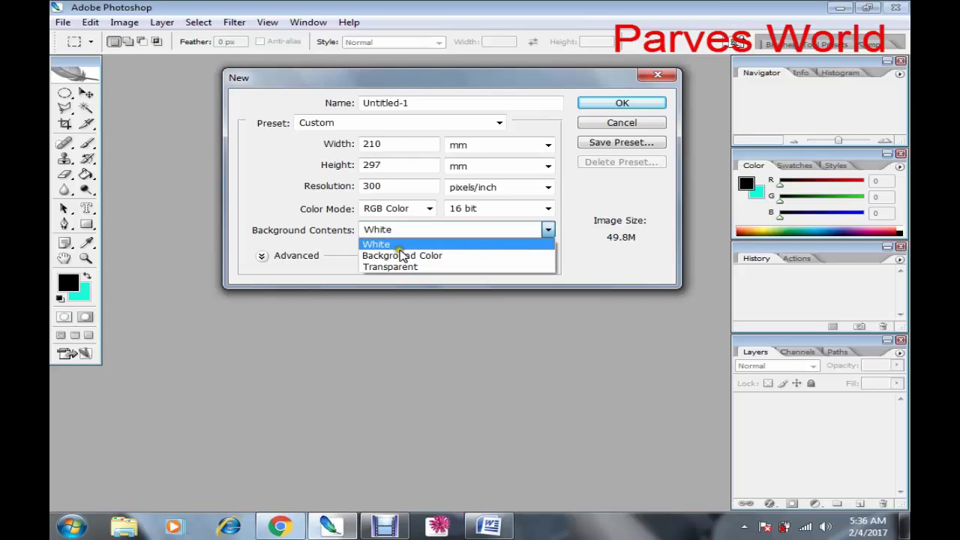
left_click(399, 247)
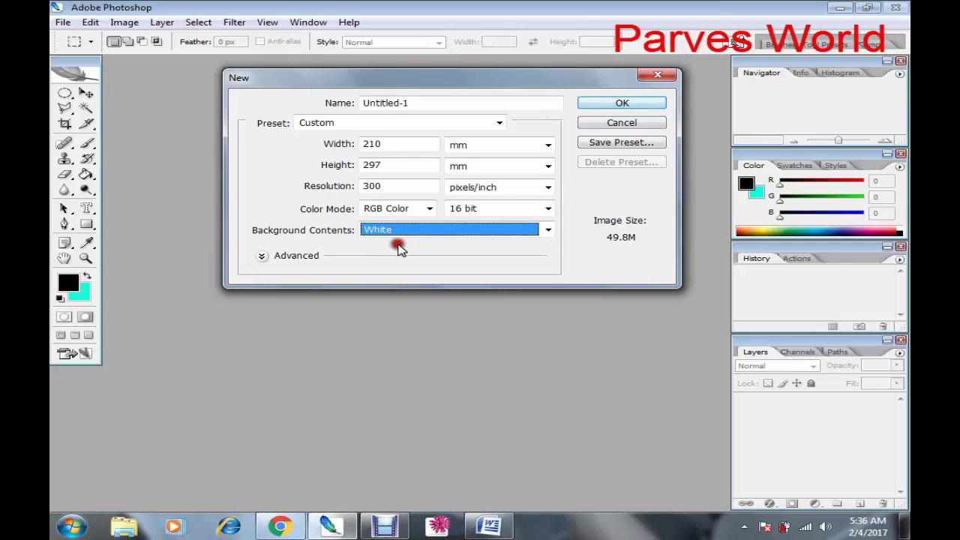
left_click(621, 102)
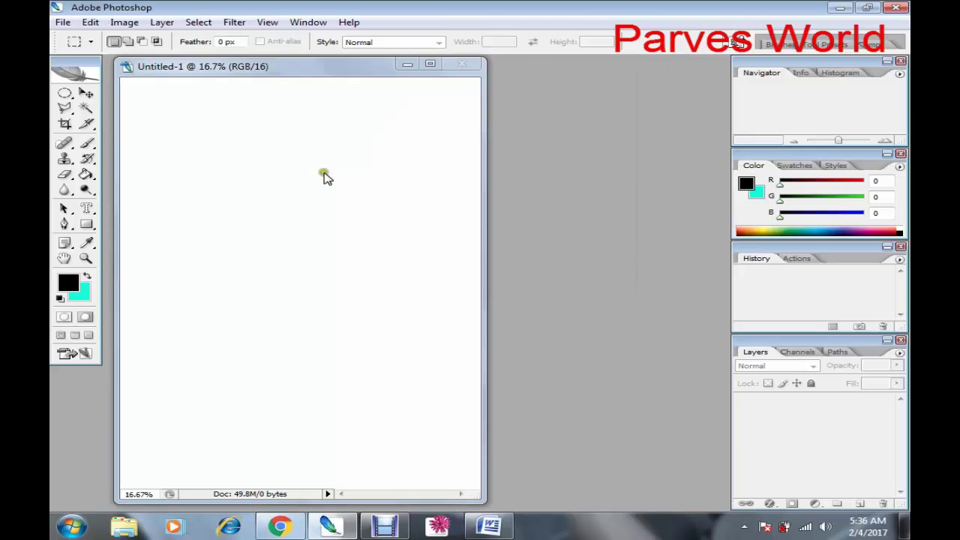
Drag the Untitled-1 window to the right, then close it
left_click_drag(242, 69, 398, 72)
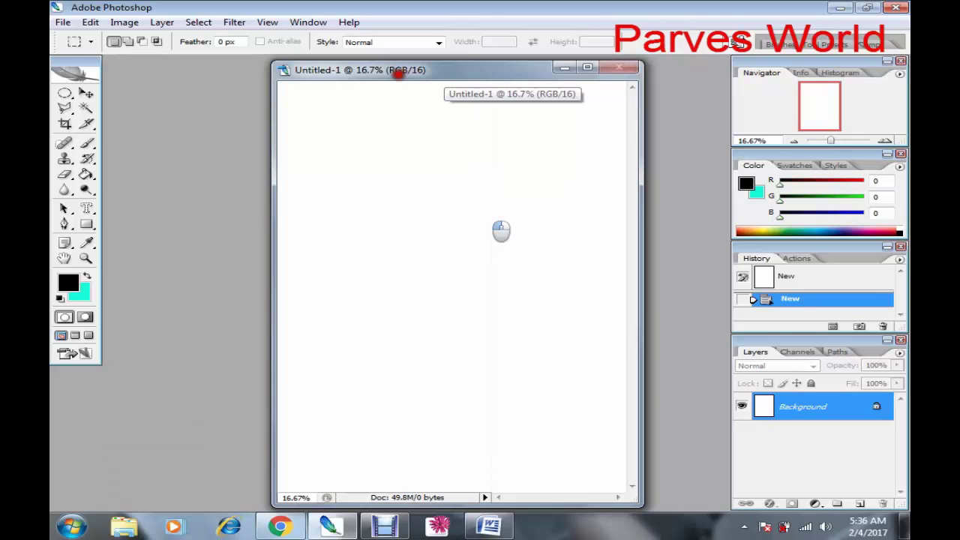
left_click(463, 269)
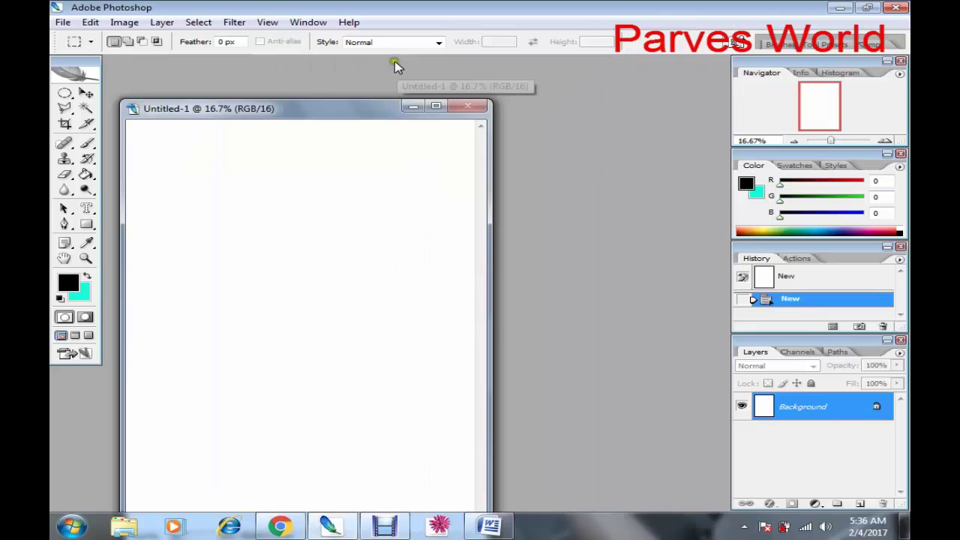
left_click_drag(139, 100, 304, 94)
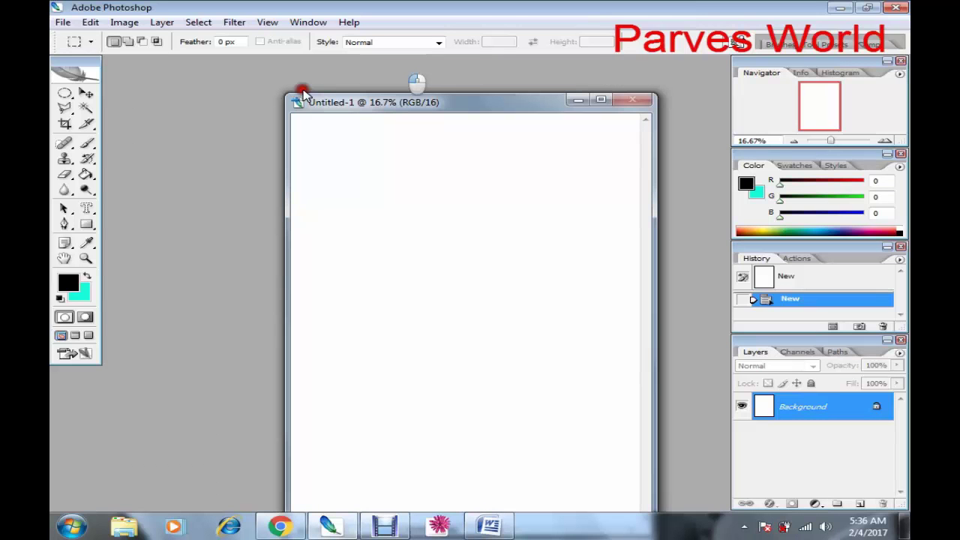
left_click(511, 159)
left_click(627, 102)
left_click(488, 228)
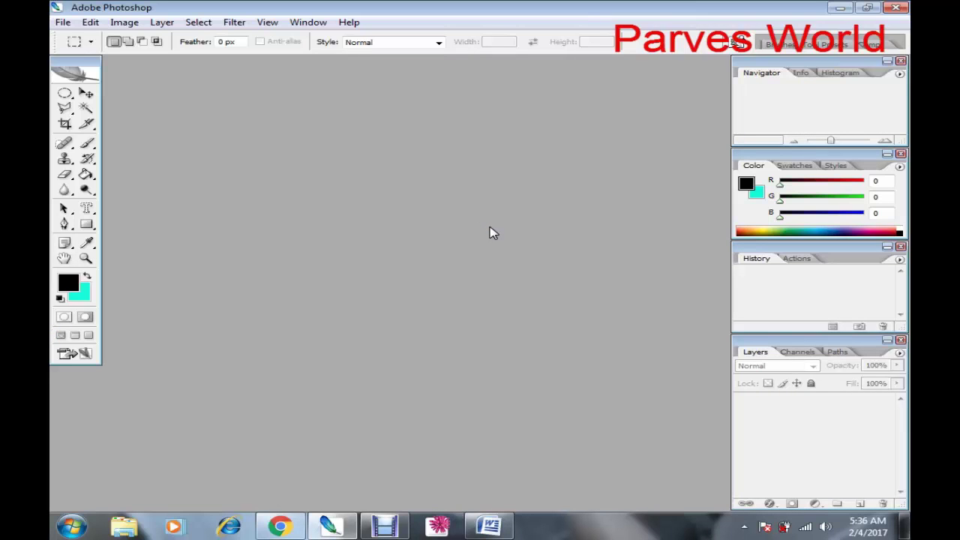
Open salman-bajirao-story_647_122315080316.jpg from the Desktop's PHOTOSHOP folder via File > Open
left_click(63, 22)
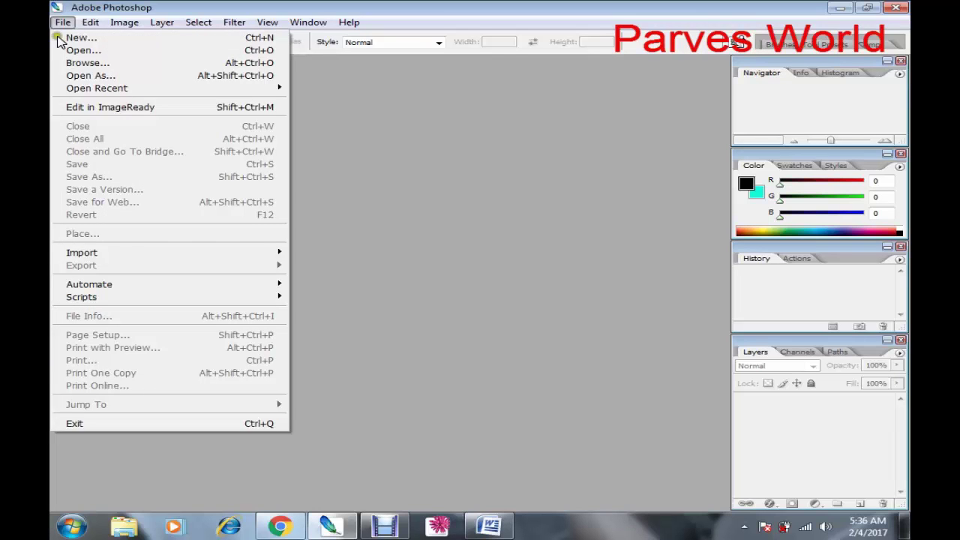
left_click(79, 42)
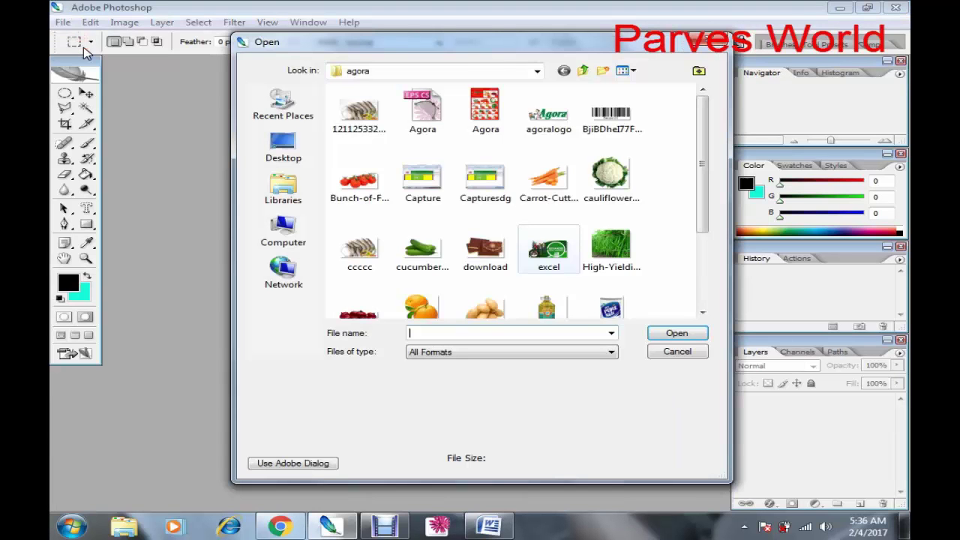
left_click(284, 146)
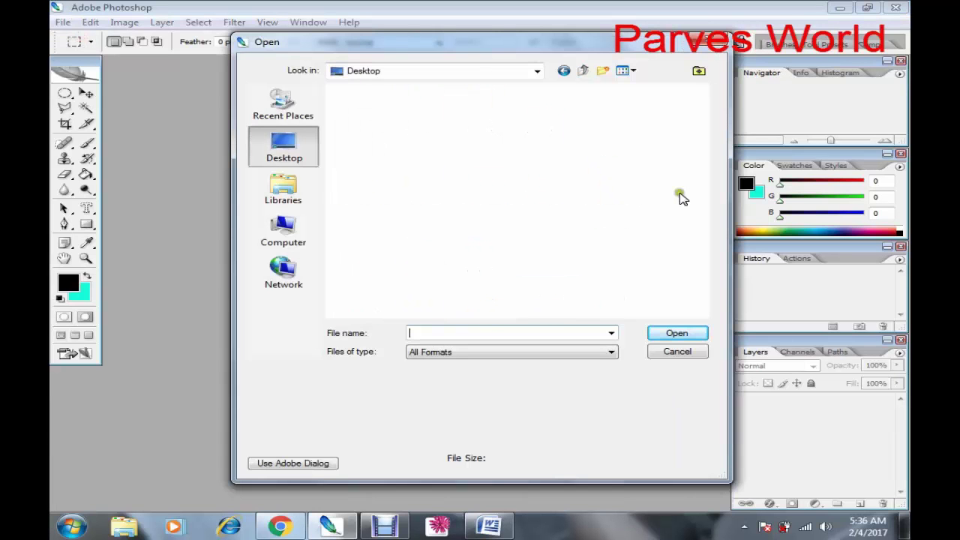
scroll(708, 175, "down", 2)
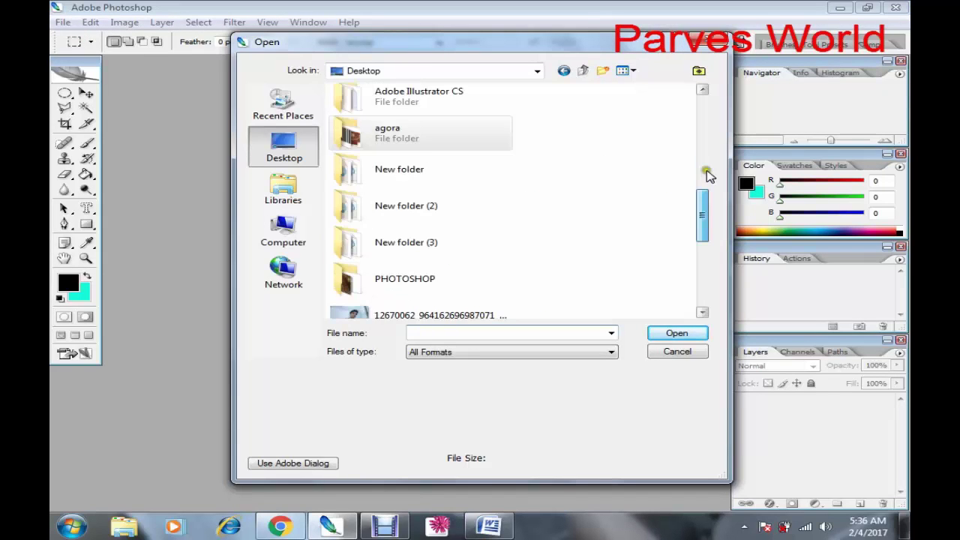
left_click_drag(707, 200, 712, 221)
double_click(406, 202)
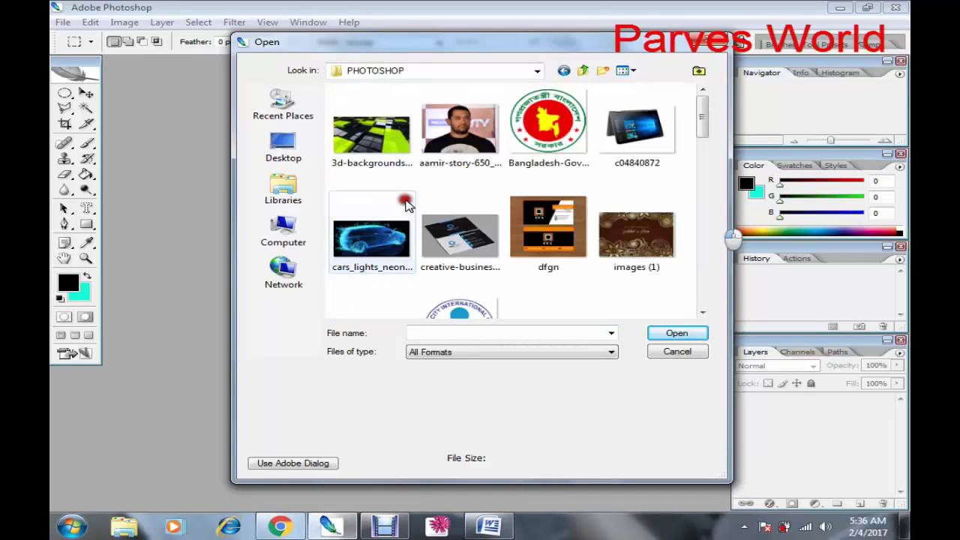
scroll(397, 206, "down", 5)
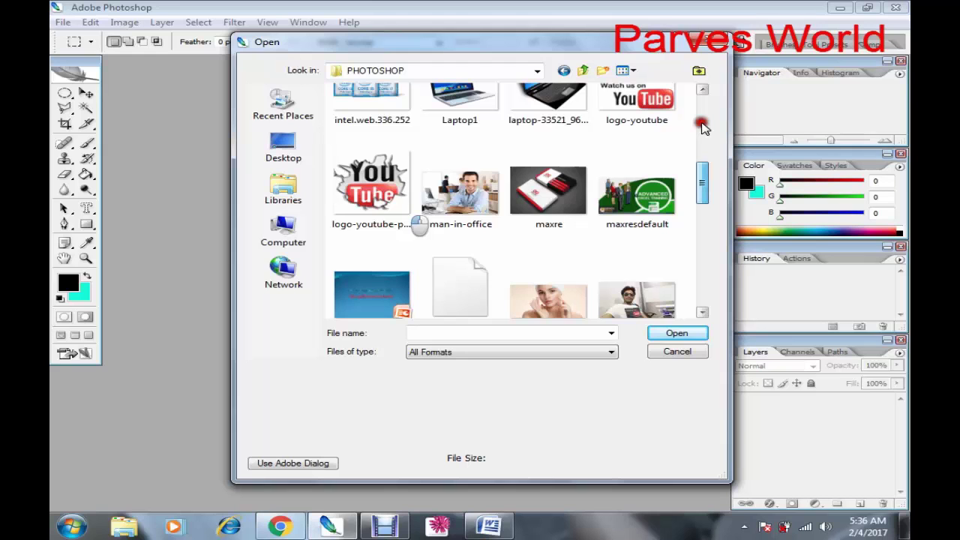
left_click_drag(701, 126, 699, 195)
left_click(699, 224)
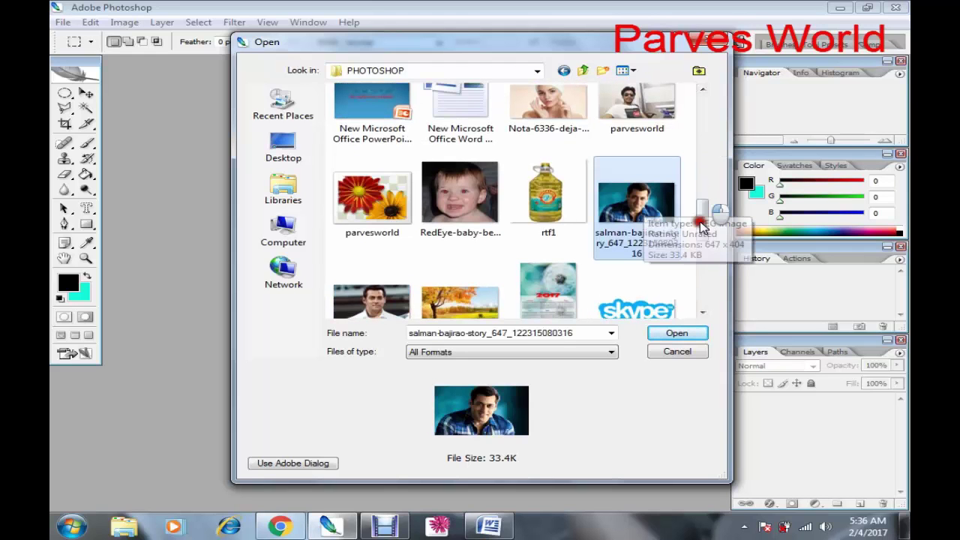
left_click(670, 336)
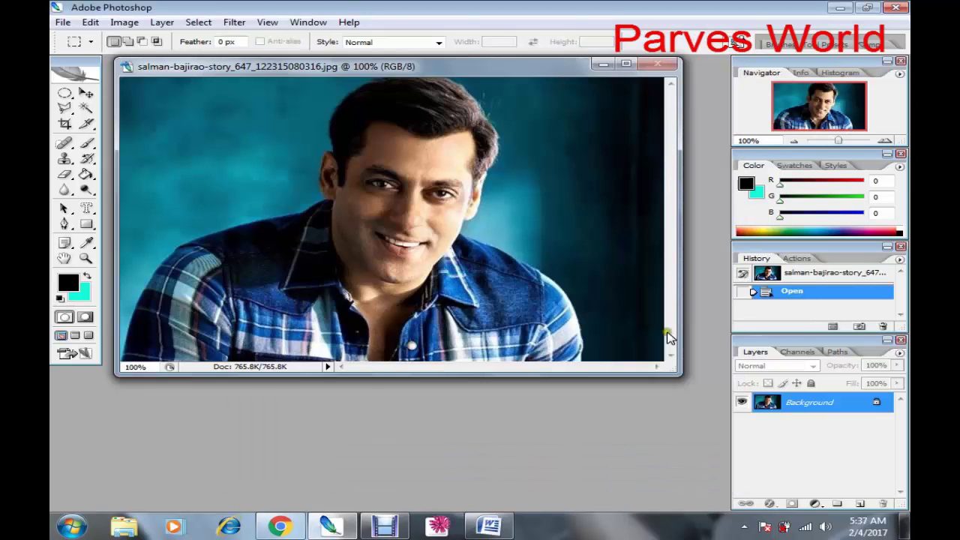
left_click(672, 340)
Close the portrait, then reopen the same photo by double-clicking the empty workspace
left_click(655, 66)
left_click(664, 98)
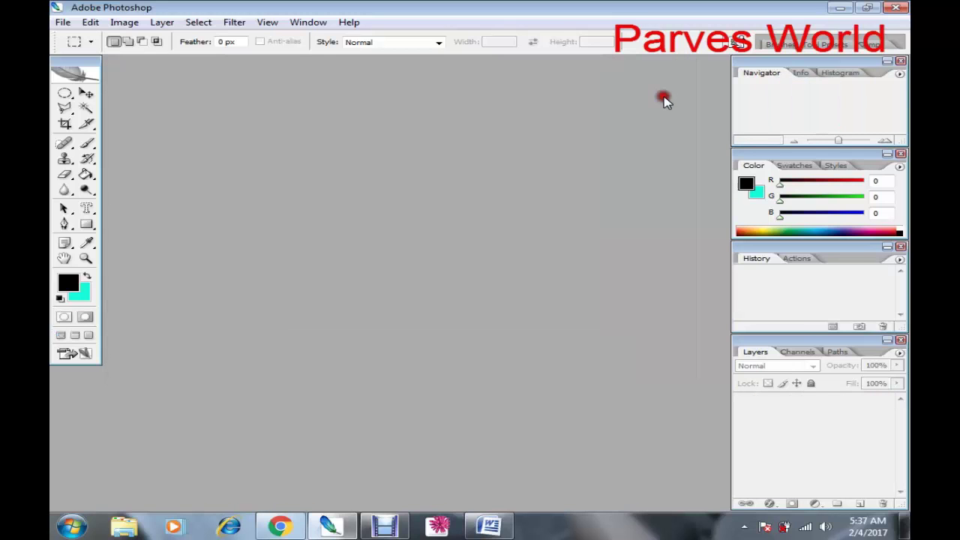
double_click(569, 255)
left_click(450, 198)
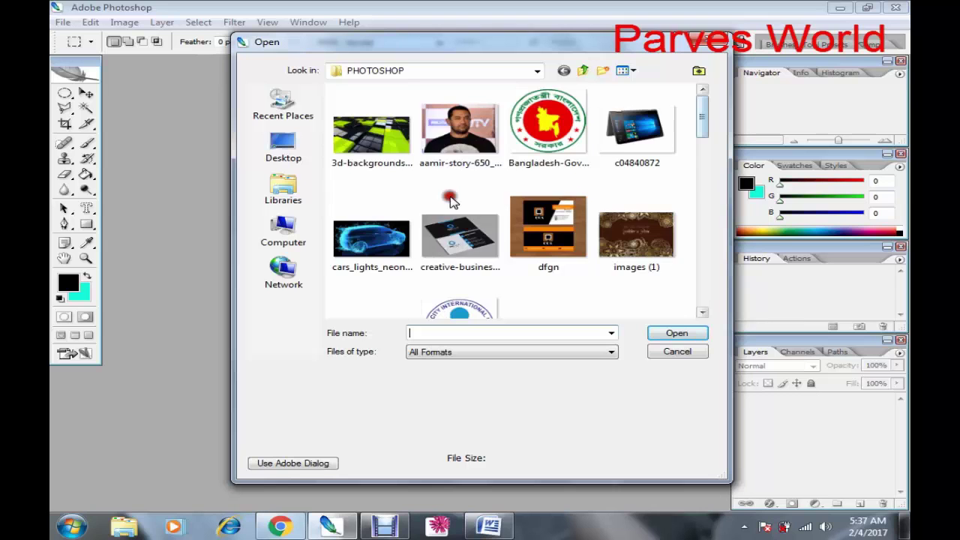
scroll(704, 119, "down", 5)
mouse_move(709, 118)
left_mouse_down()
mouse_move(700, 180)
mouse_move(712, 228)
left_mouse_up()
left_click(636, 163)
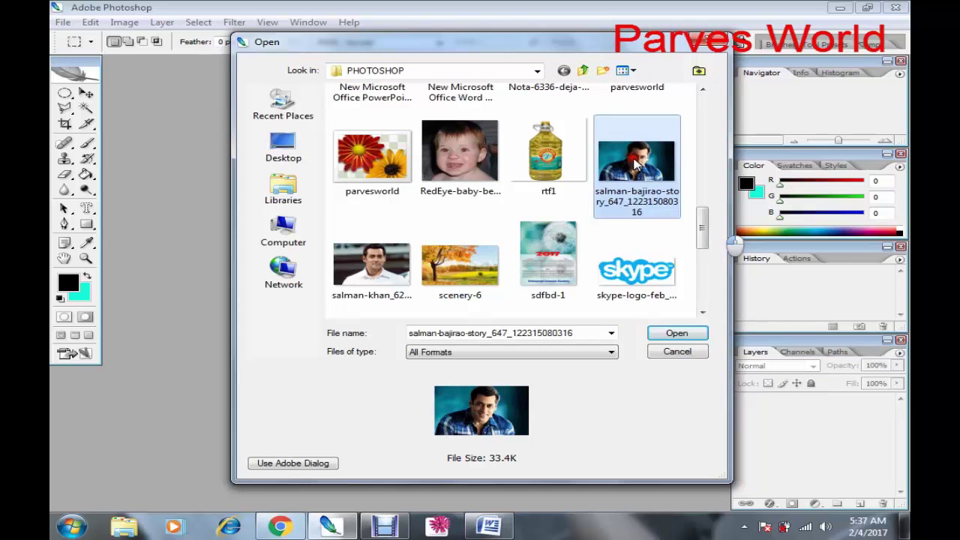
left_click(677, 333)
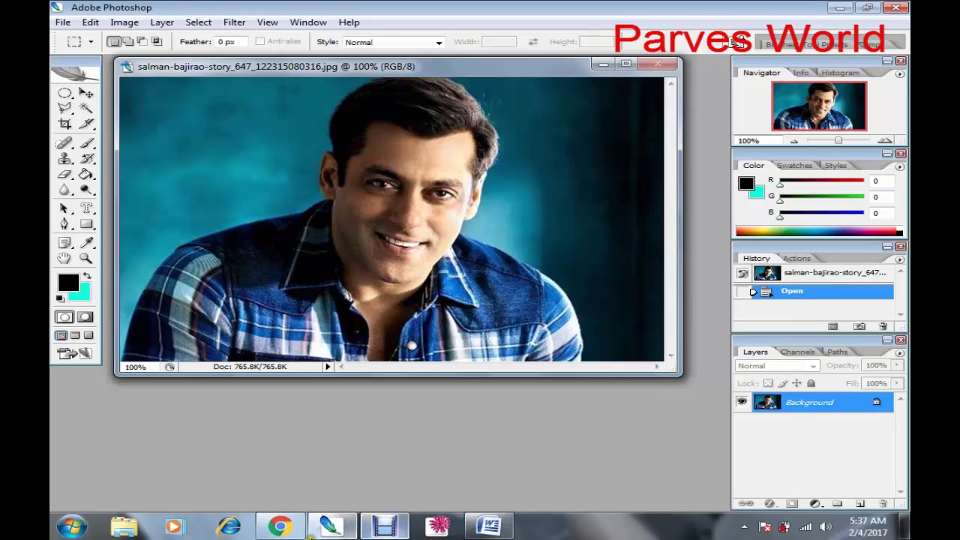
left_click(385, 527)
left_click(410, 383)
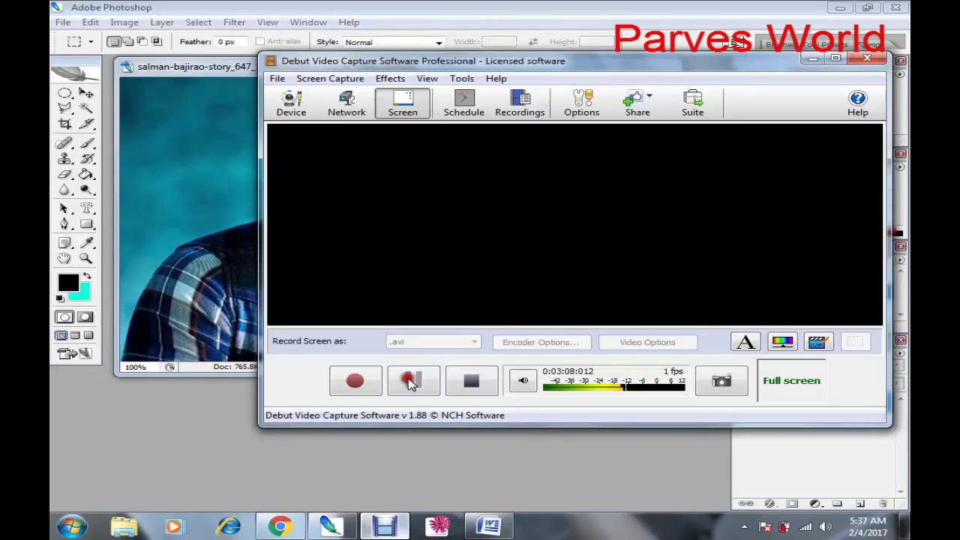
left_click(385, 528)
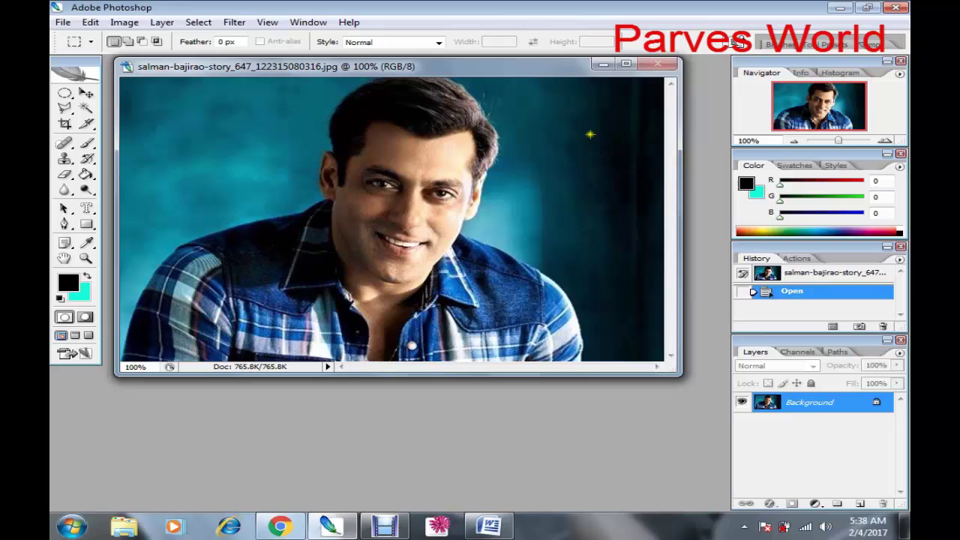
Maximize the photo's document window and try the crop, marquee and move tools
left_click_drag(577, 61, 579, 69)
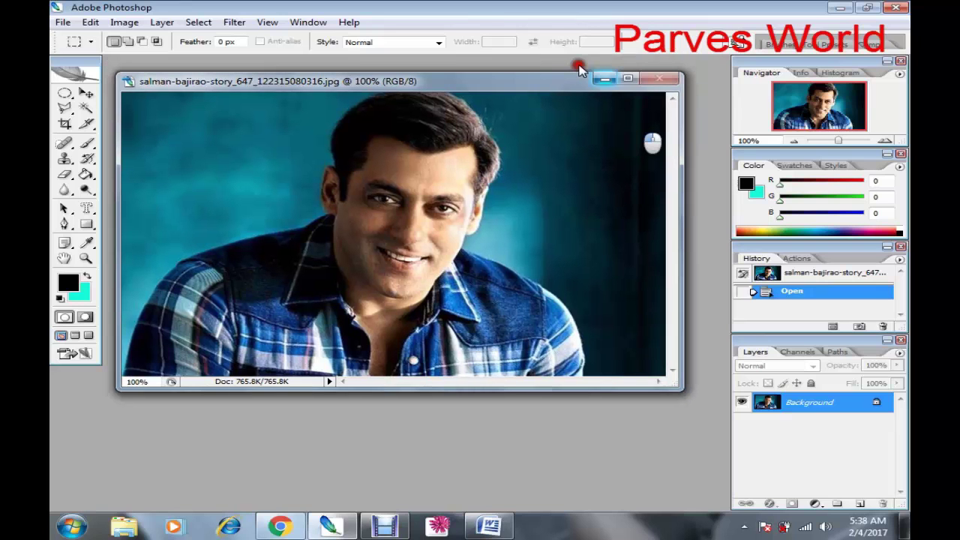
left_click(630, 79)
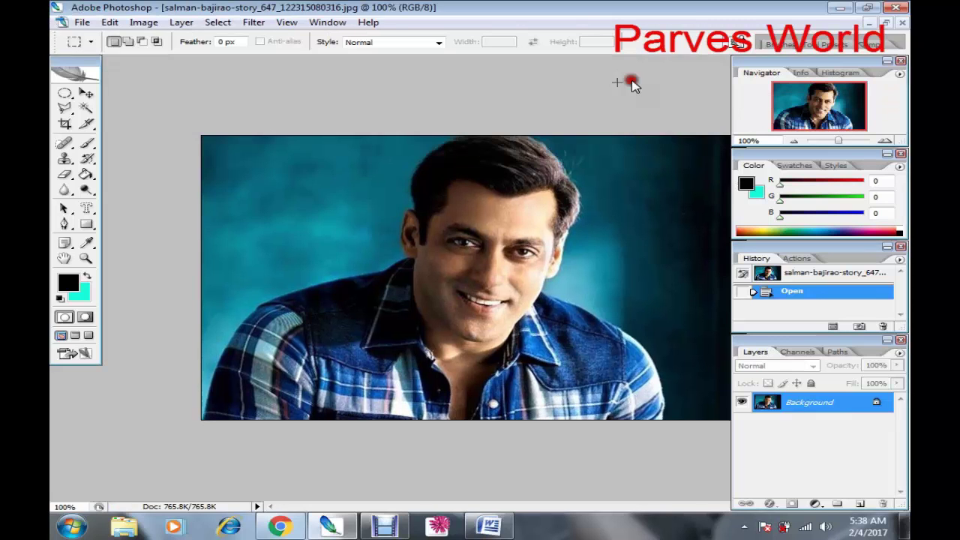
left_click(682, 162)
key("c")
left_click(292, 167)
left_click(68, 93)
left_click(86, 91)
left_click(86, 226)
left_click(64, 95)
Choose the Rectangular Marquee Tool from the marquee tool's right-click flyout
left_click(84, 96)
left_click(65, 124)
left_click(75, 92)
key("c")
left_click(69, 124)
left_click(65, 94)
left_click(69, 127)
left_click(64, 94)
left_click(65, 95)
right_click(65, 95)
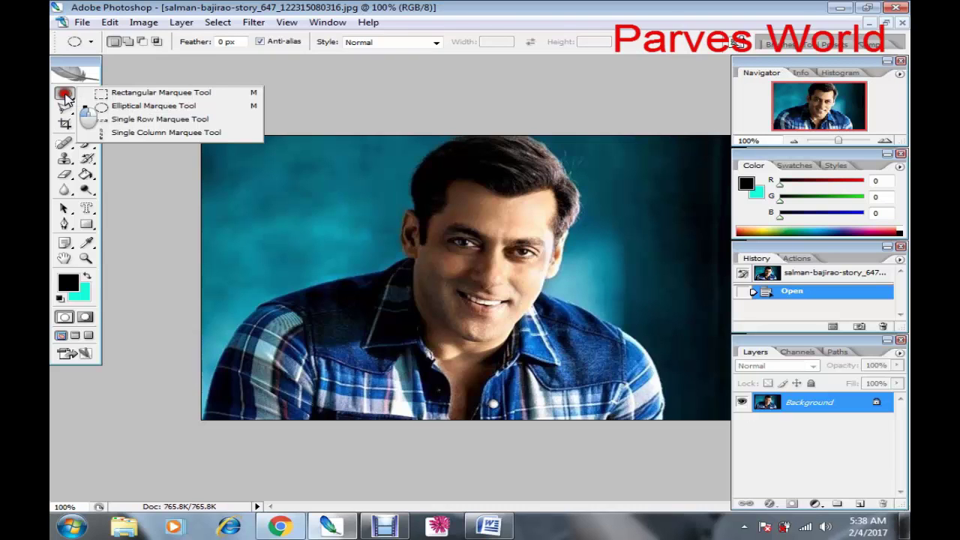
left_click(66, 95)
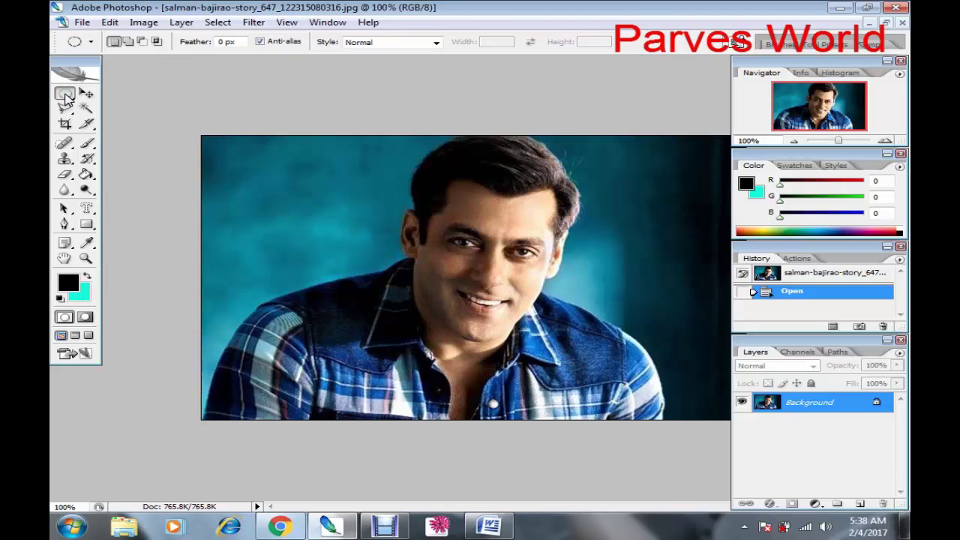
right_click(65, 95)
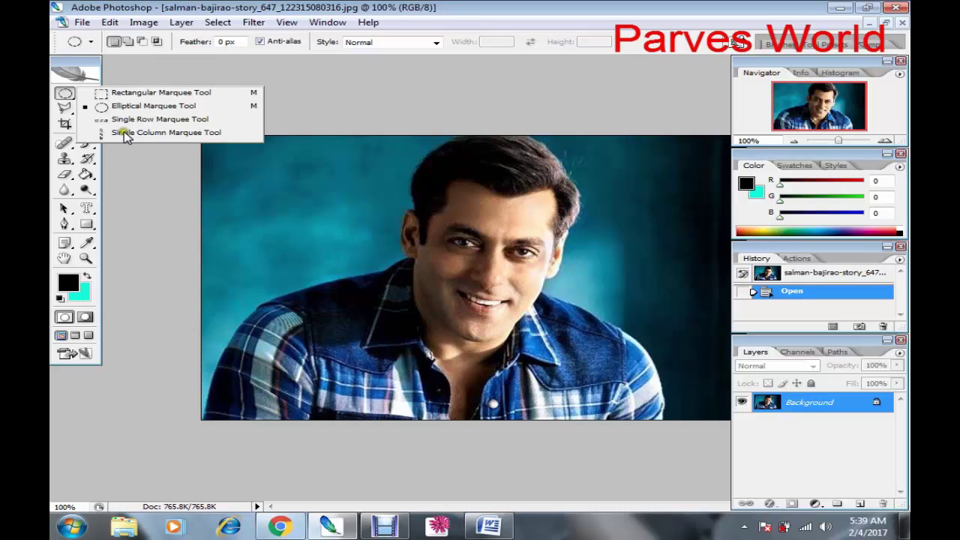
left_click(108, 94)
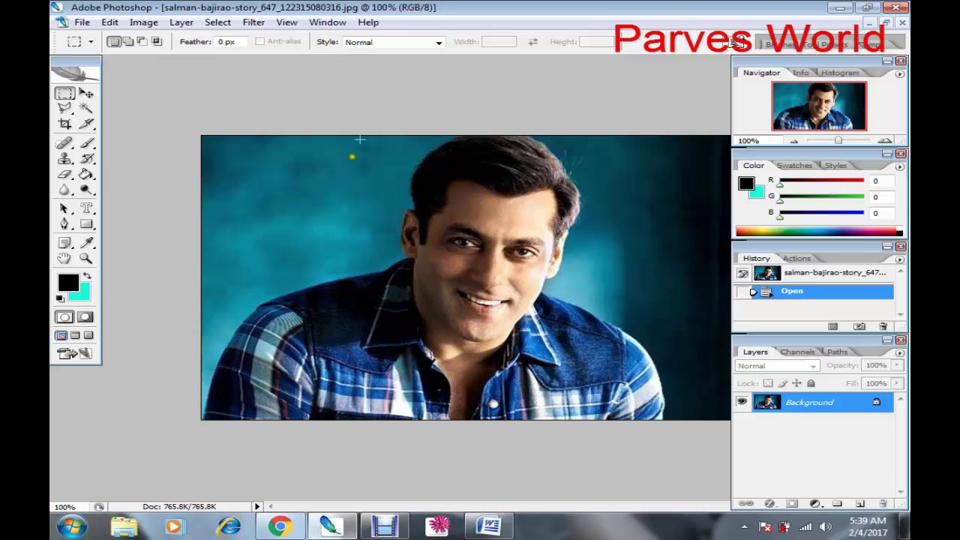
Draw a tall rectangular selection over the man's face and chest and adjust its position
mouse_move(359, 139)
left_mouse_down()
mouse_move(378, 172)
mouse_move(570, 338)
left_mouse_up()
mouse_move(389, 180)
left_mouse_down()
mouse_move(573, 360)
mouse_move(593, 415)
left_mouse_up()
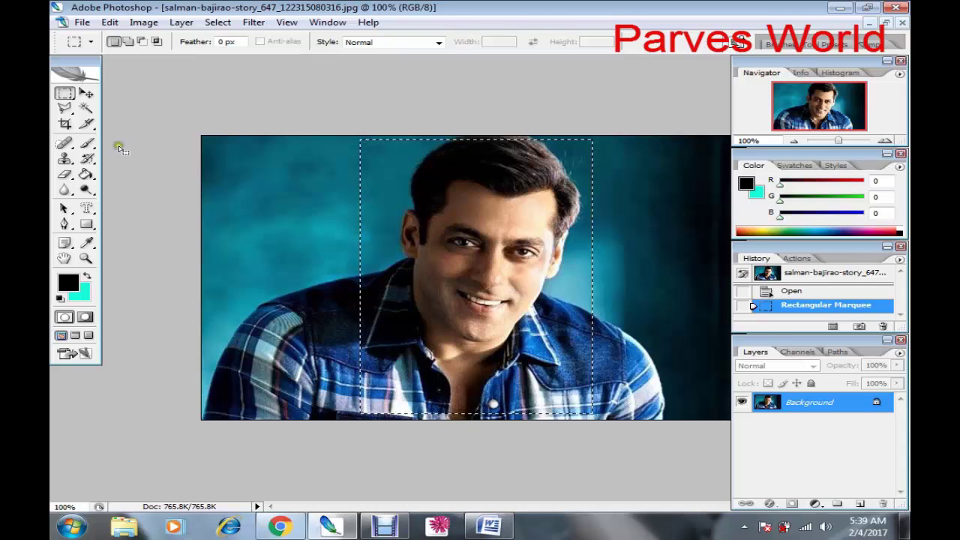
mouse_move(562, 185)
left_mouse_down()
mouse_move(437, 182)
mouse_move(567, 182)
left_mouse_up()
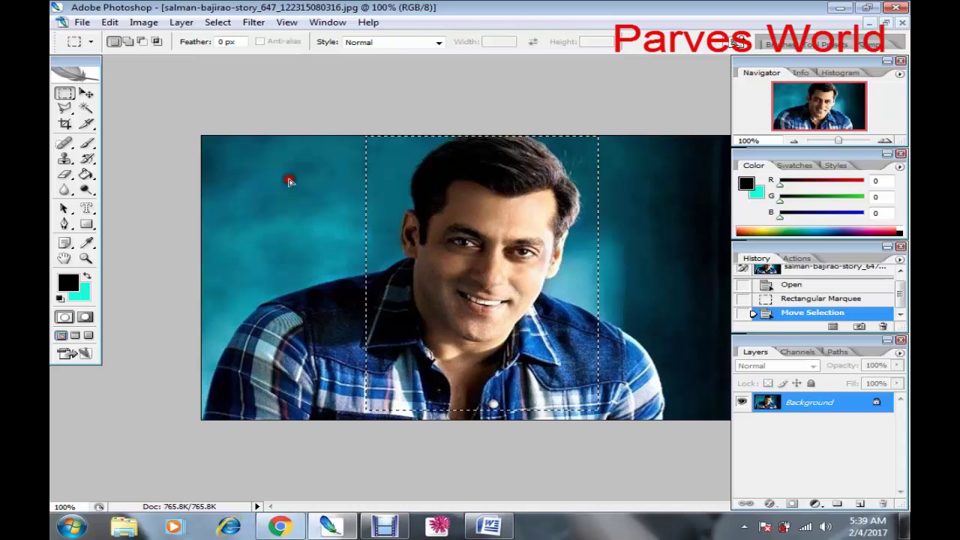
left_click_drag(404, 183, 407, 184)
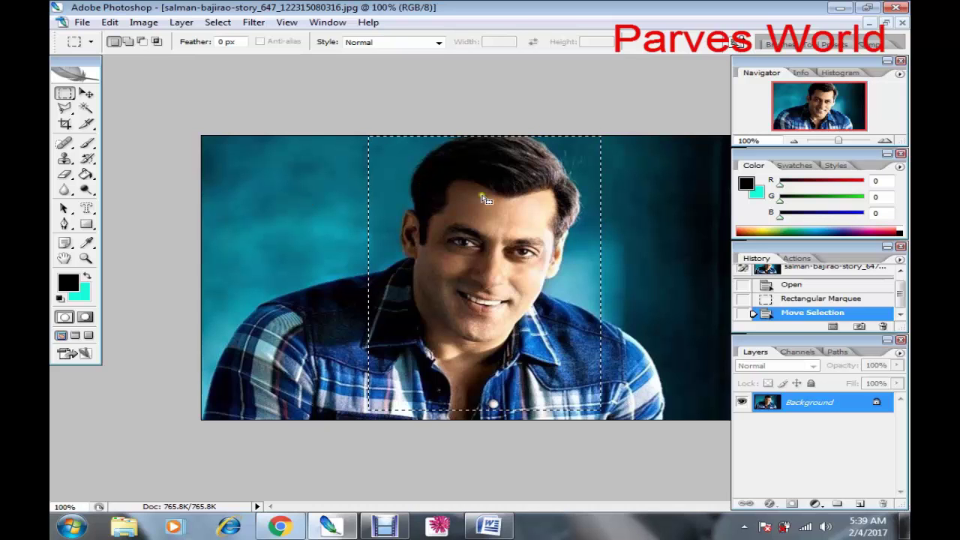
Shift the selected face piece with the Move tool, exposing a cyan strip, and restore the window
key("v")
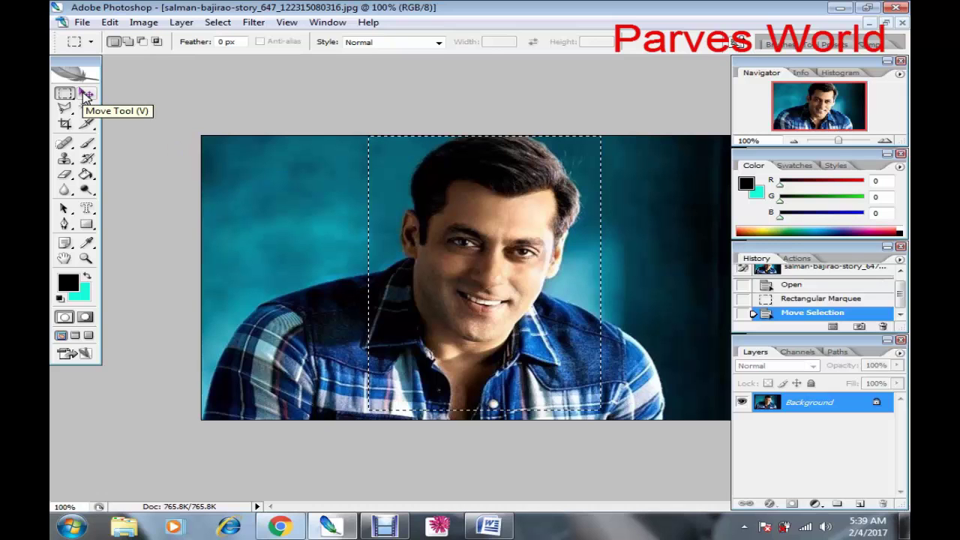
left_click(87, 95)
left_click(84, 95)
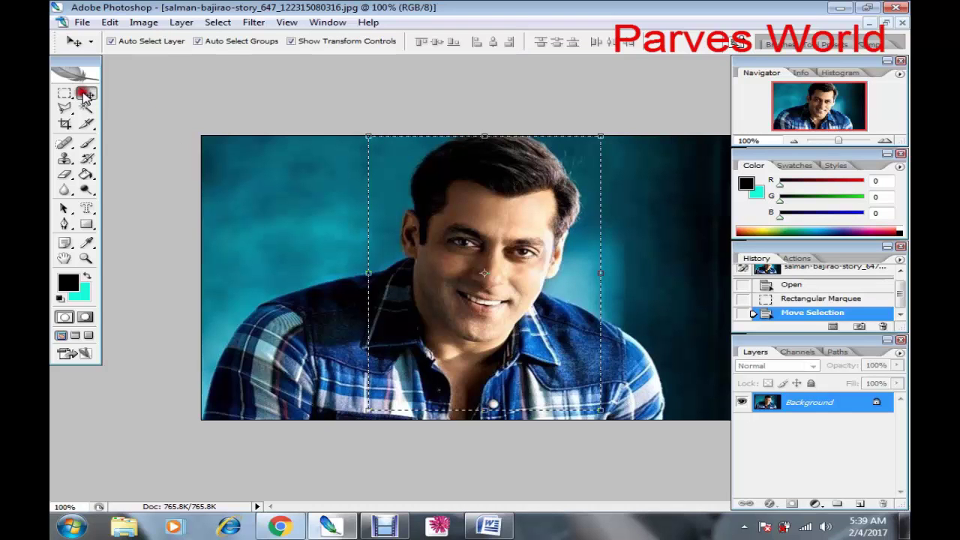
mouse_move(488, 145)
left_mouse_down()
mouse_move(457, 201)
mouse_move(350, 194)
mouse_move(434, 194)
left_mouse_up()
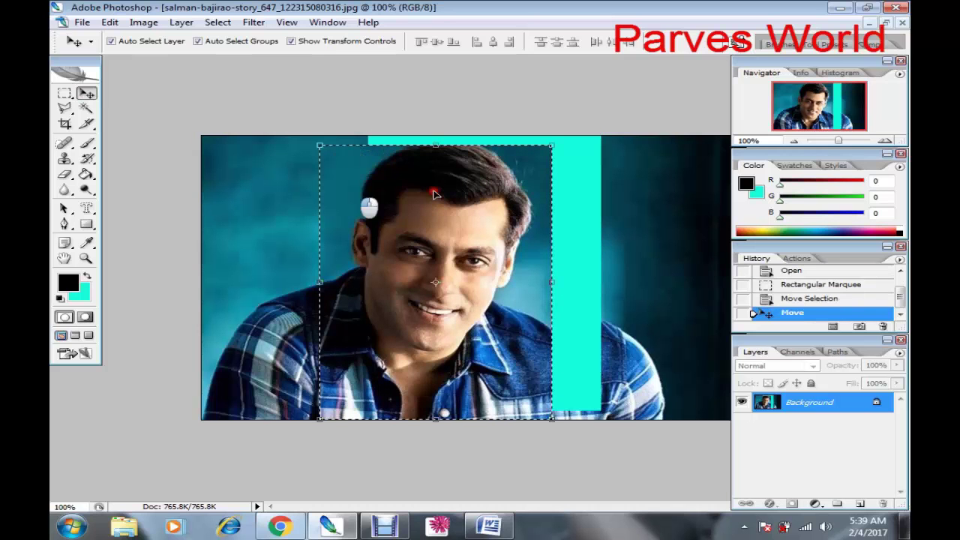
left_click(885, 23)
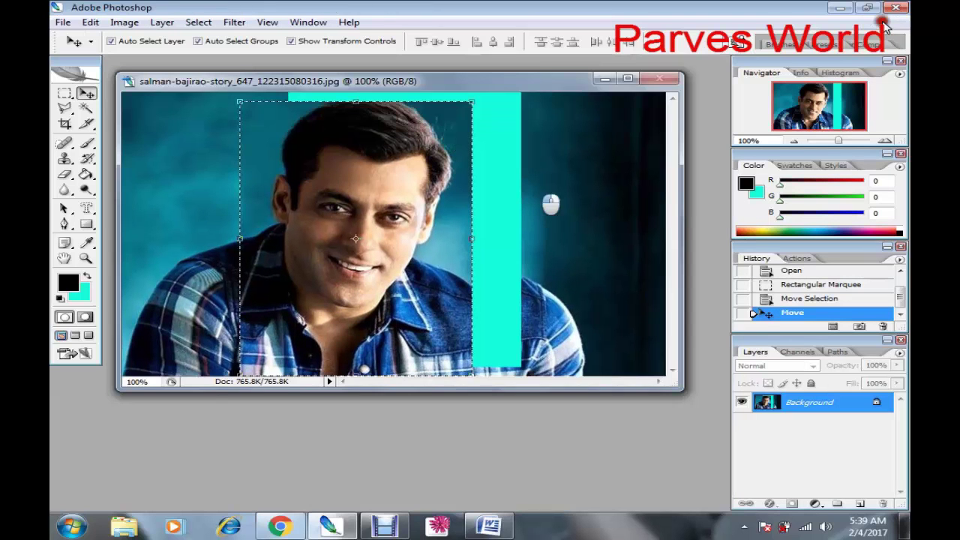
left_click_drag(444, 81, 547, 83)
Create a new document using the 1024 x 768 preset
left_click(63, 22)
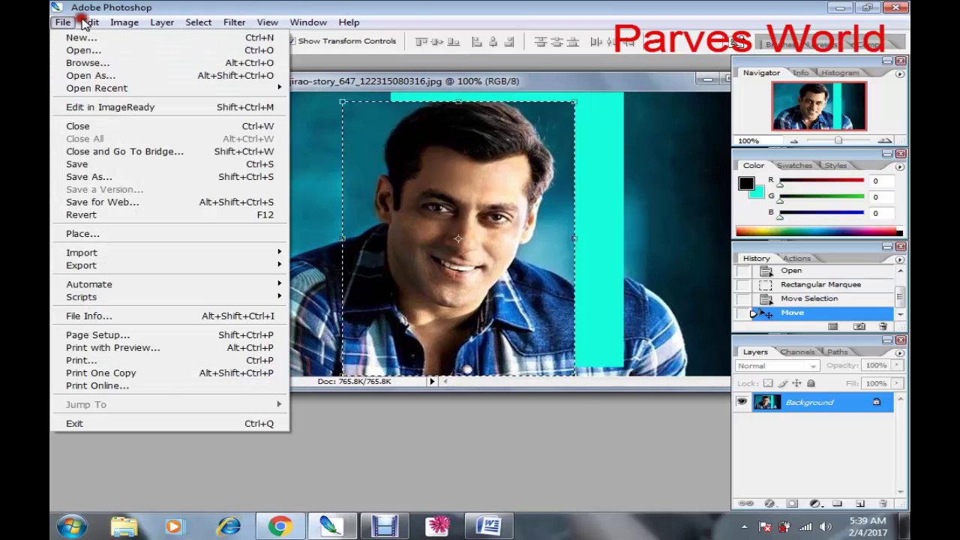
left_click(71, 37)
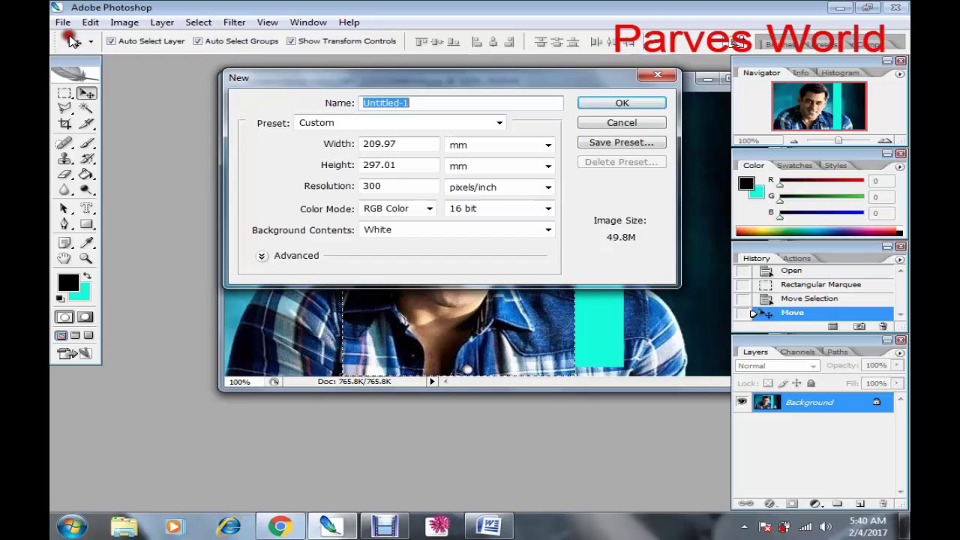
left_click(388, 123)
left_click(330, 328)
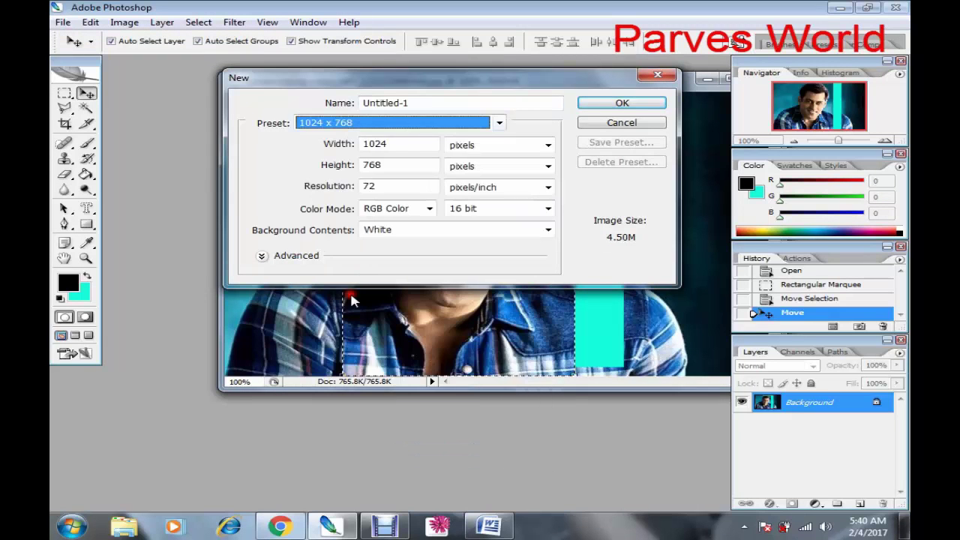
left_click(611, 105)
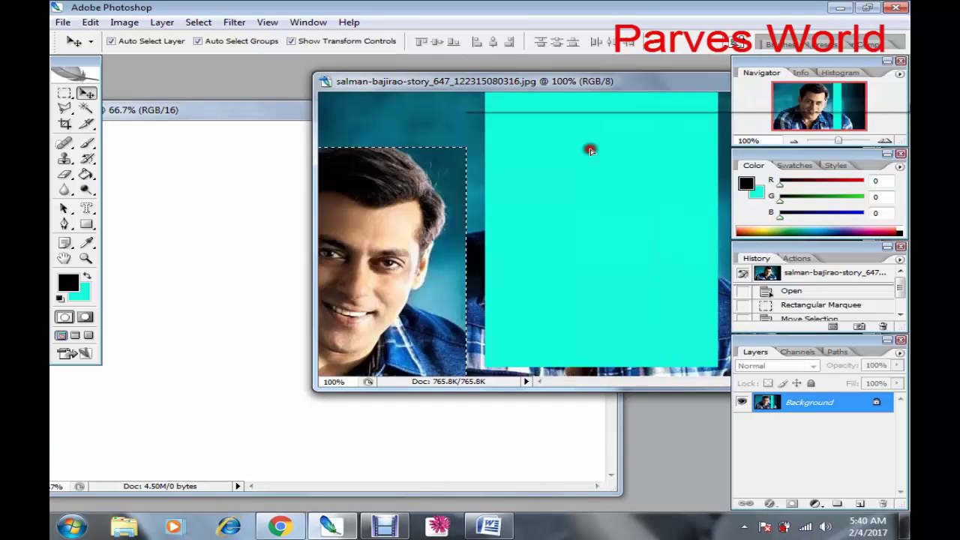
Drag the rectangular face cut-out into Untitled-1 as Layer 1
mouse_move(590, 149)
left_mouse_down()
mouse_move(257, 225)
mouse_move(396, 236)
mouse_move(254, 229)
left_mouse_up()
key("ctrl+Tab")
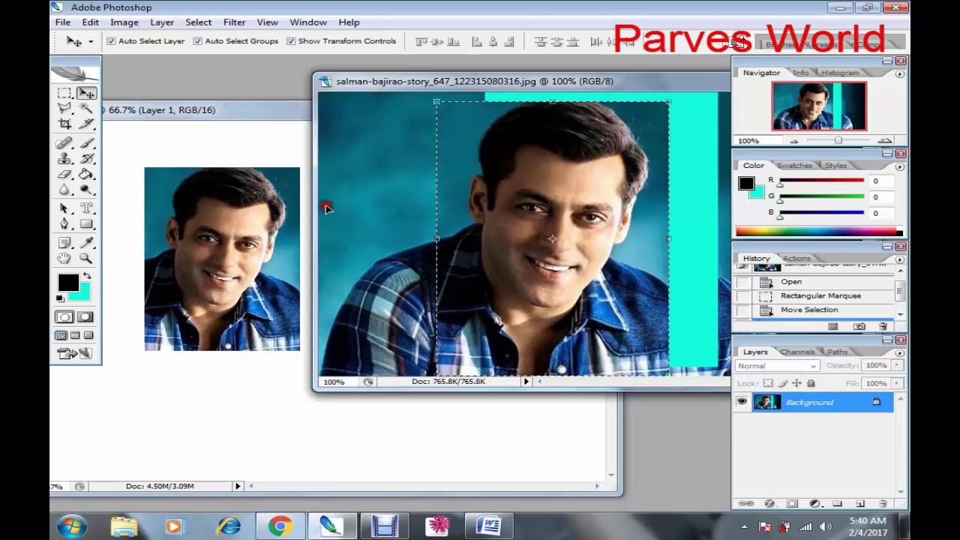
mouse_move(579, 197)
left_mouse_down()
mouse_move(594, 188)
mouse_move(220, 252)
left_mouse_up()
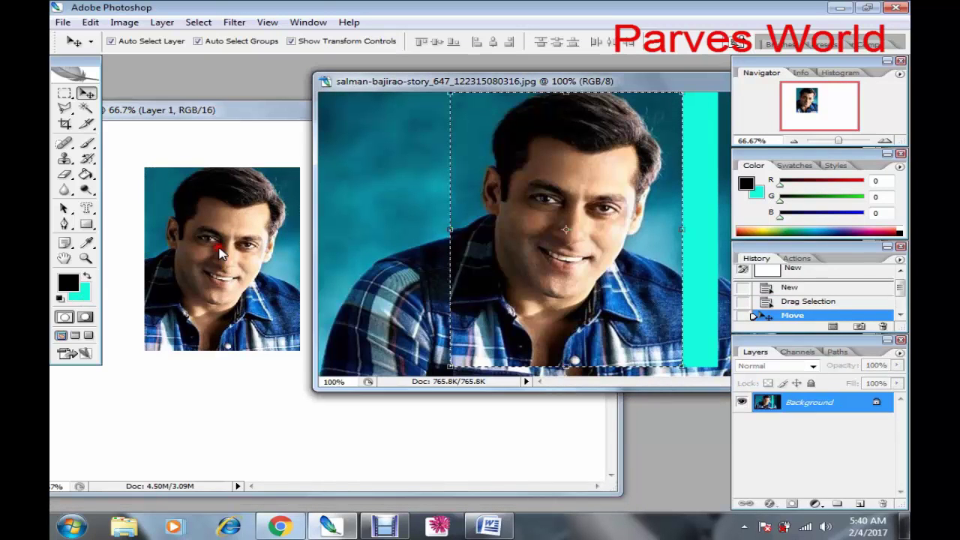
Undo the accidental cut-out move on the portrait and drop the rectangular selection
left_click(411, 91)
left_click_drag(410, 84, 288, 84)
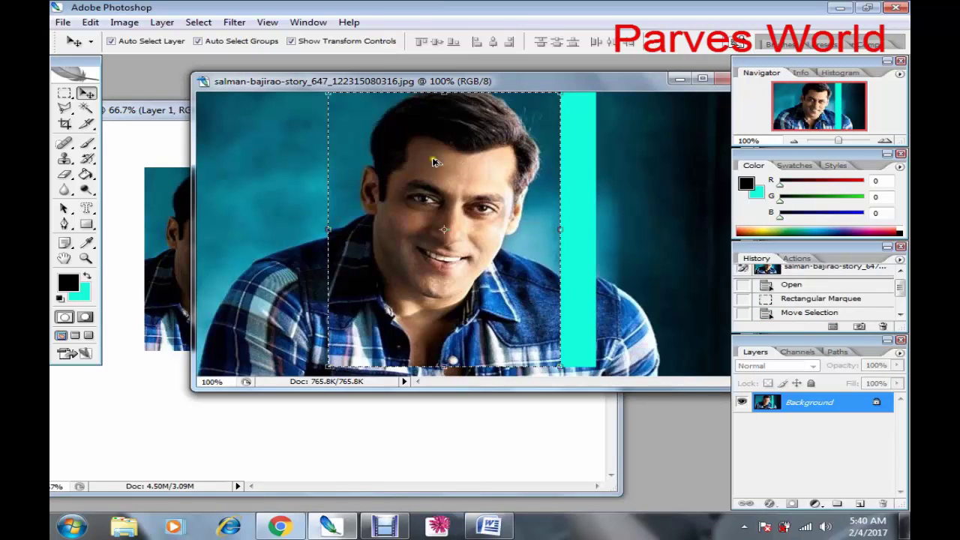
key("ctrl+alt+z")
key("ctrl+alt+z")
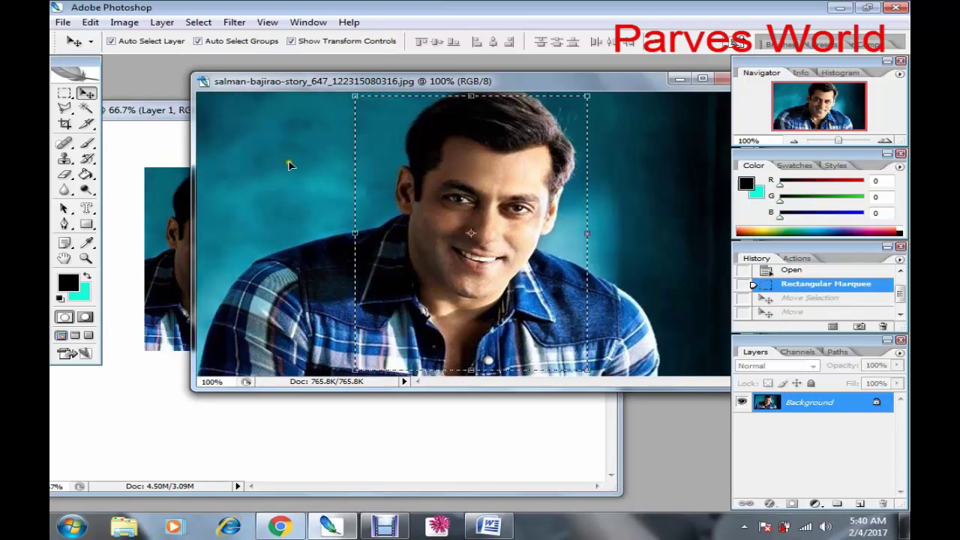
key("ctrl+d")
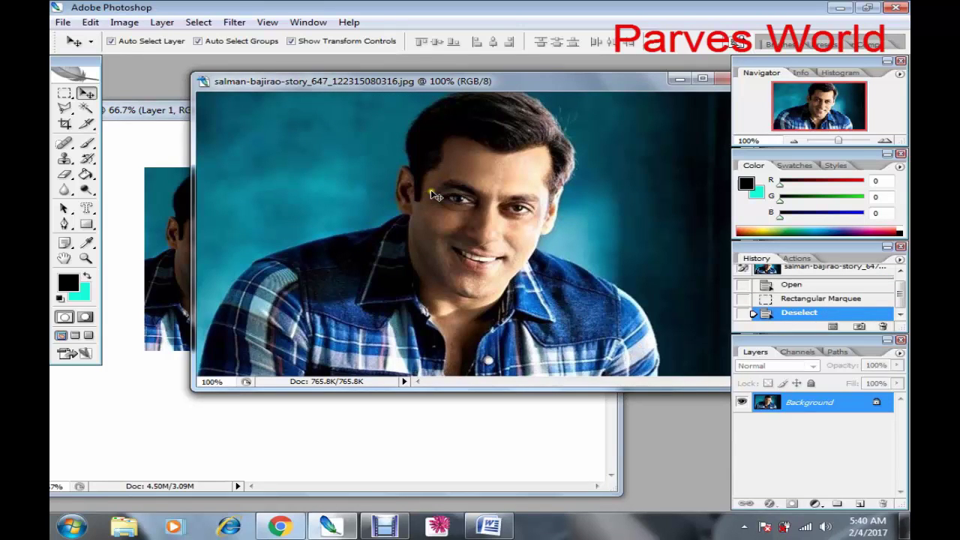
Draw a circular Elliptical Marquee selection around the man's head and shoulders
left_click(73, 87)
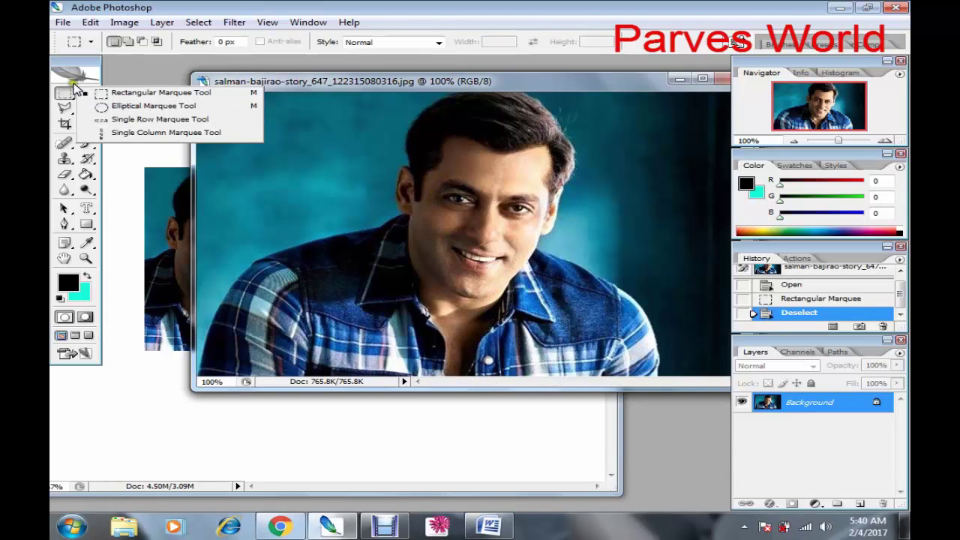
left_click(65, 93)
left_click_drag(65, 93, 114, 111)
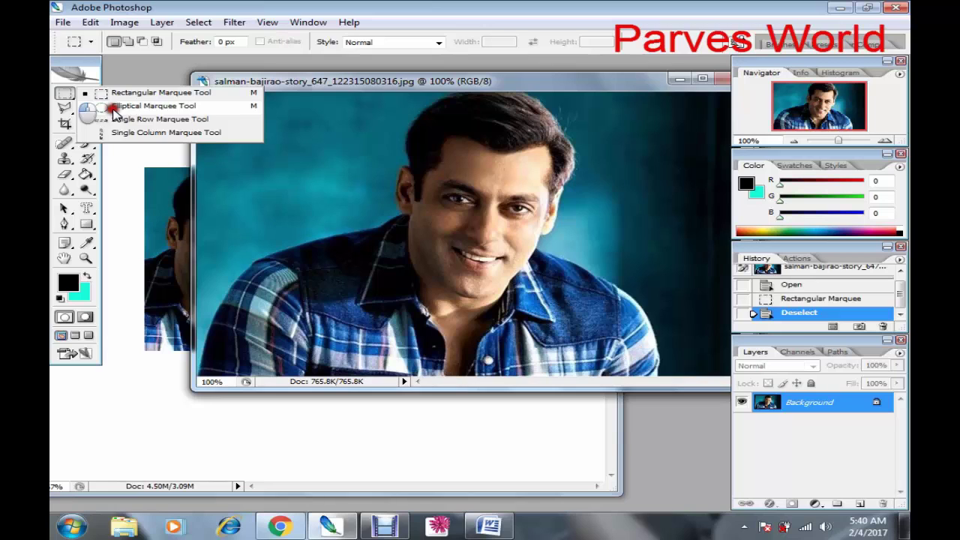
left_click(113, 111)
left_click(554, 164)
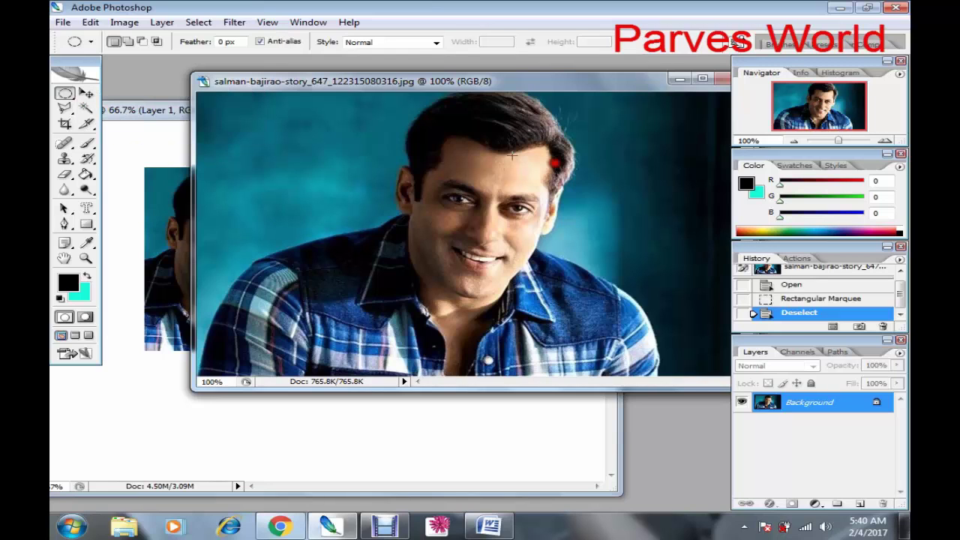
left_click(511, 158)
left_click(321, 208)
left_click_drag(392, 114, 642, 360)
mouse_move(614, 323)
left_mouse_down()
mouse_move(645, 364)
mouse_move(547, 267)
left_mouse_up()
left_click(80, 90)
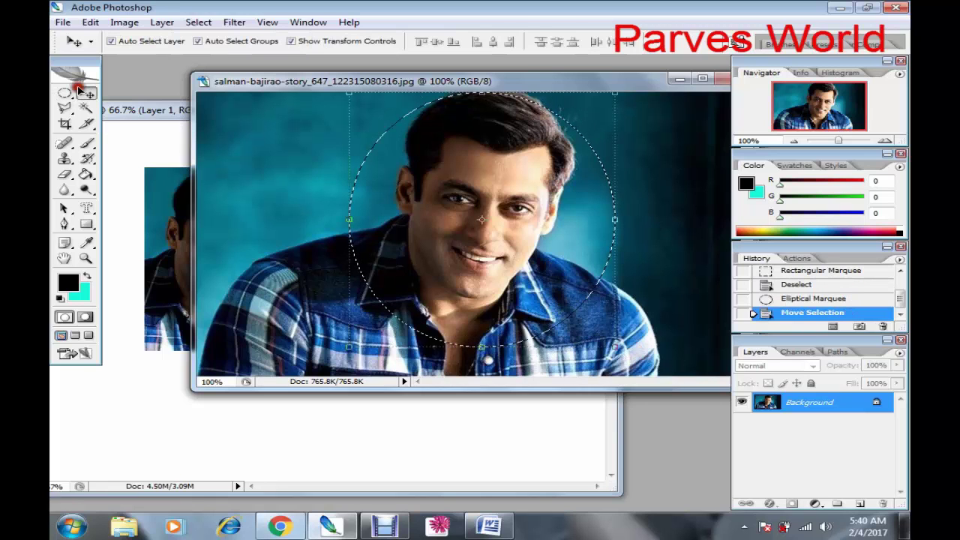
Drag the circular face cut-out into Untitled-1 and position it right of Layer 1
left_click_drag(476, 174, 212, 227)
left_click_drag(476, 174, 160, 240)
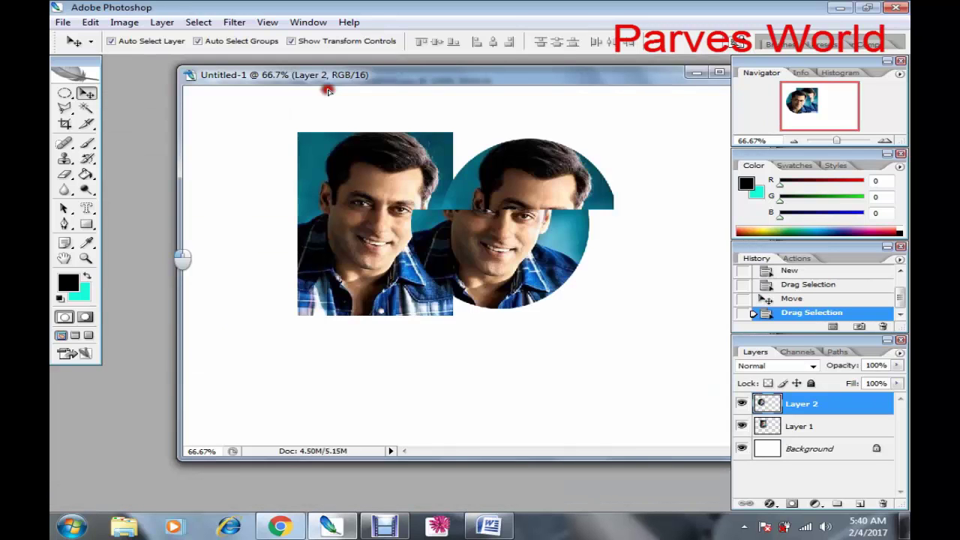
left_click_drag(328, 91, 699, 173)
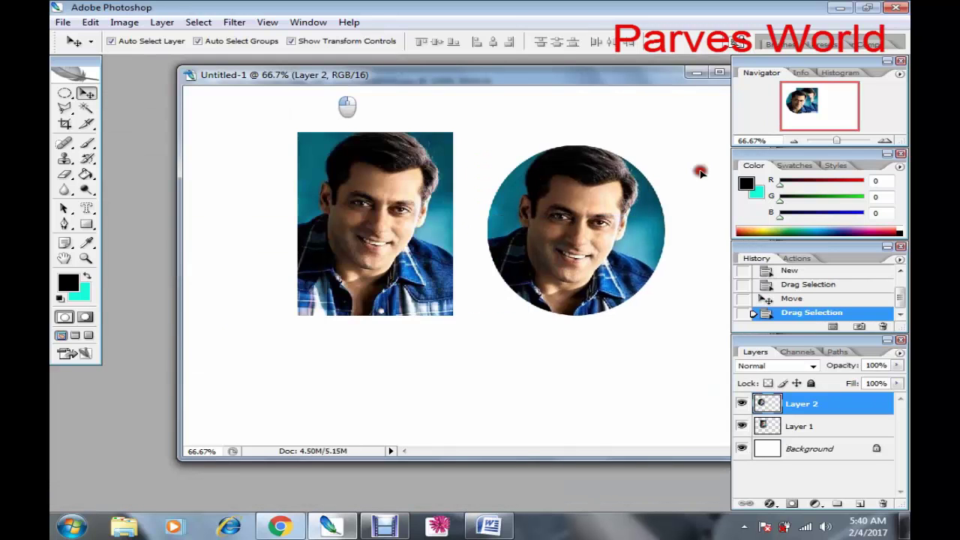
left_click(564, 251)
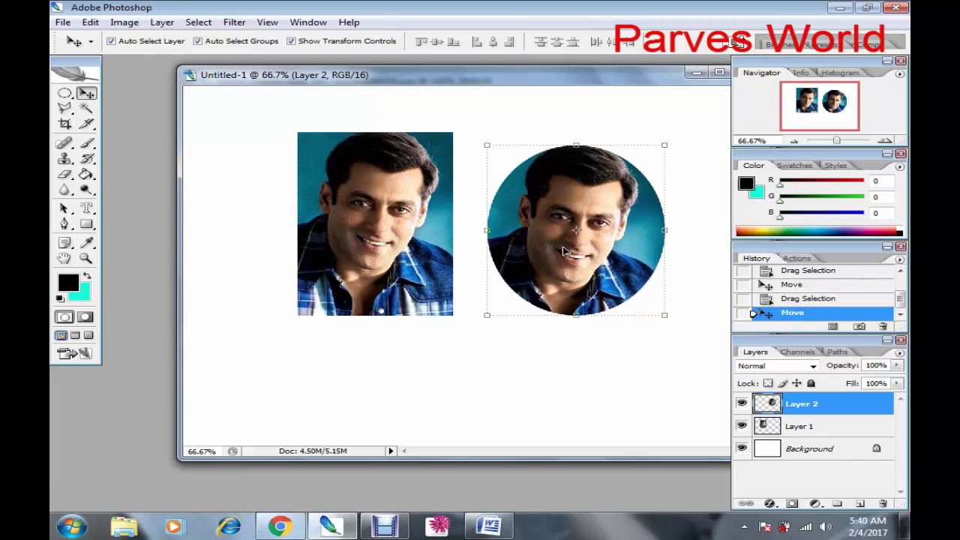
Deselect on the portrait and select a one-pixel row near its top with the Single Row Marquee
left_click_drag(638, 74, 543, 95)
left_click(408, 97)
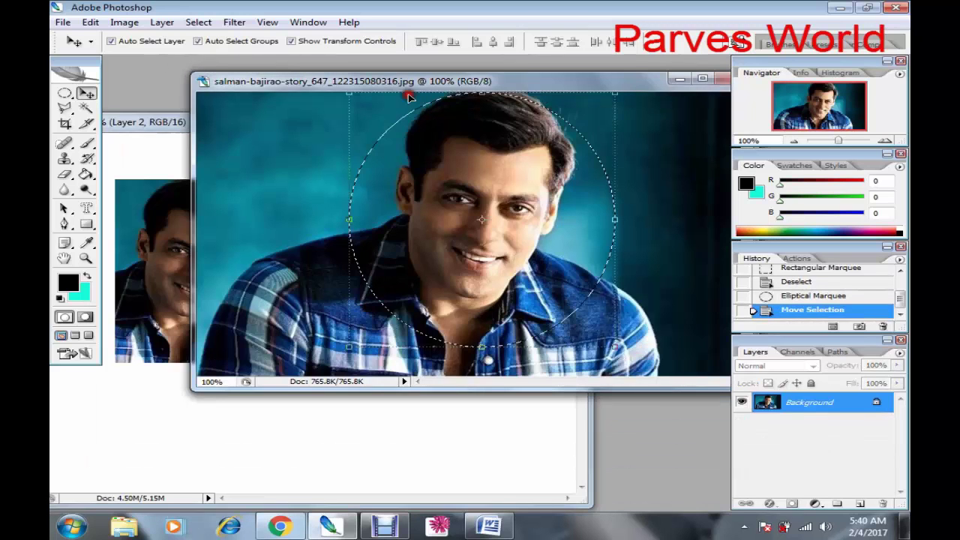
left_click(464, 151)
key("ctrl+d")
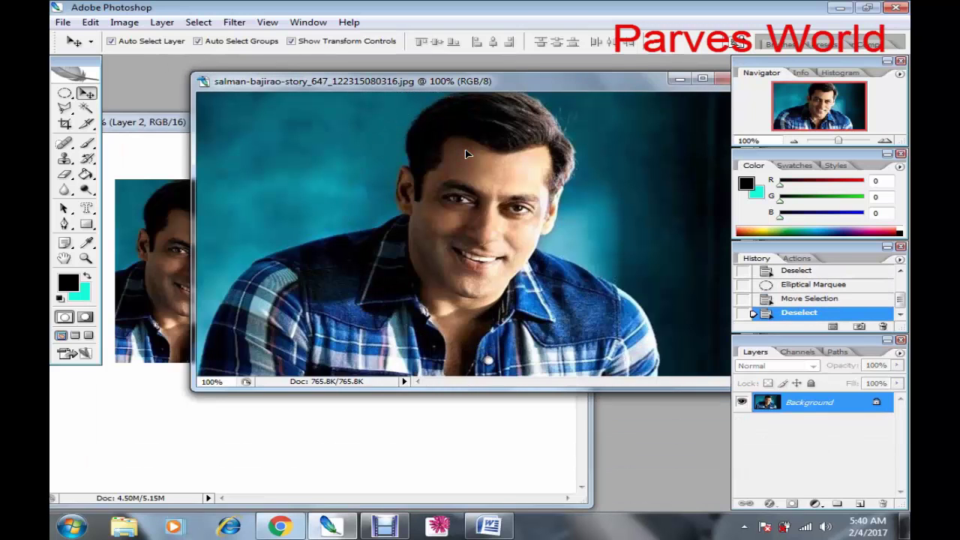
key("m")
left_click(66, 92)
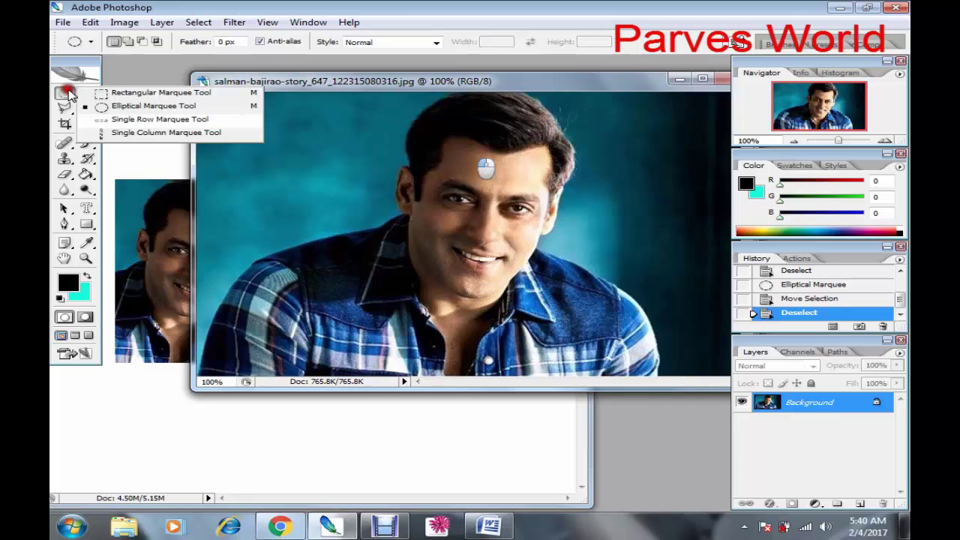
left_click(141, 120)
left_click(352, 115)
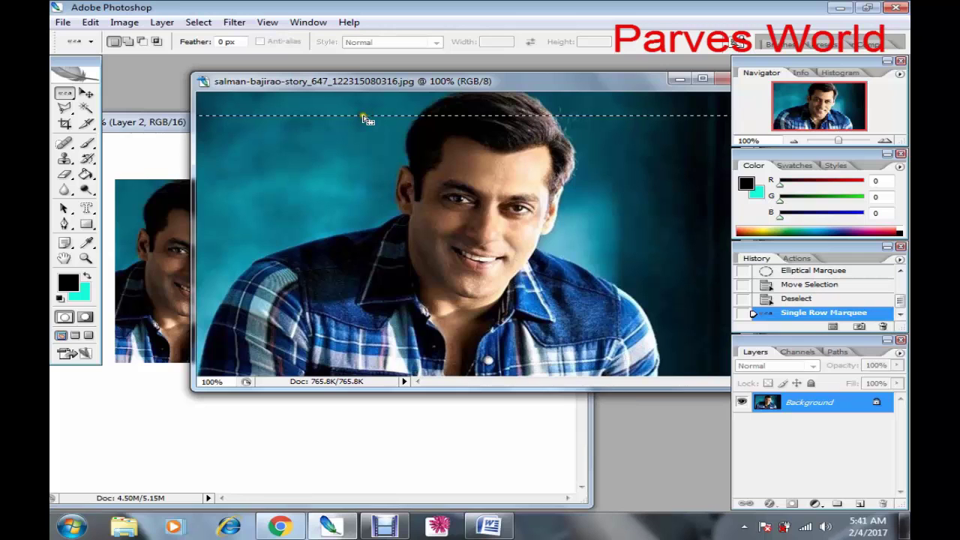
Clear about eight one-pixel rows to cyan, from the photo's top down to eye level
key("Delete")
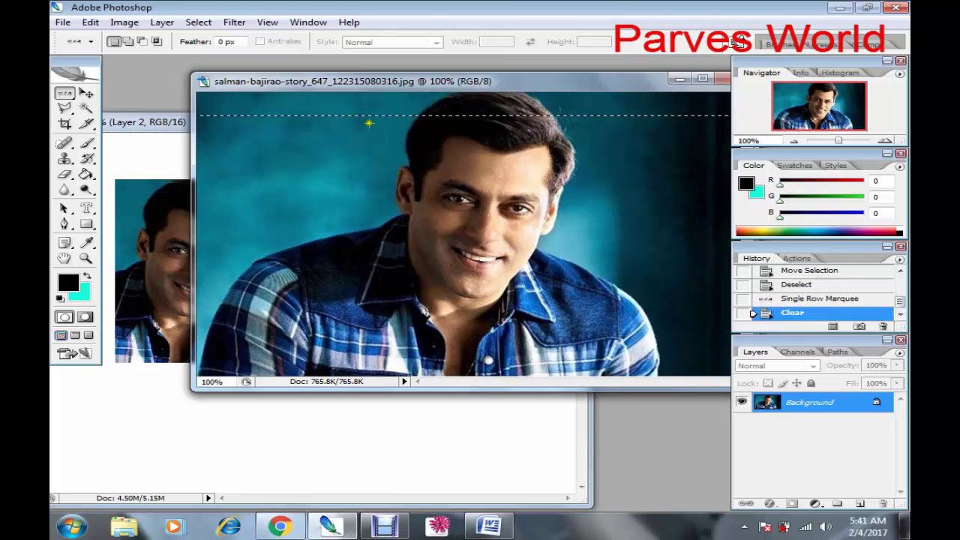
left_click(375, 135)
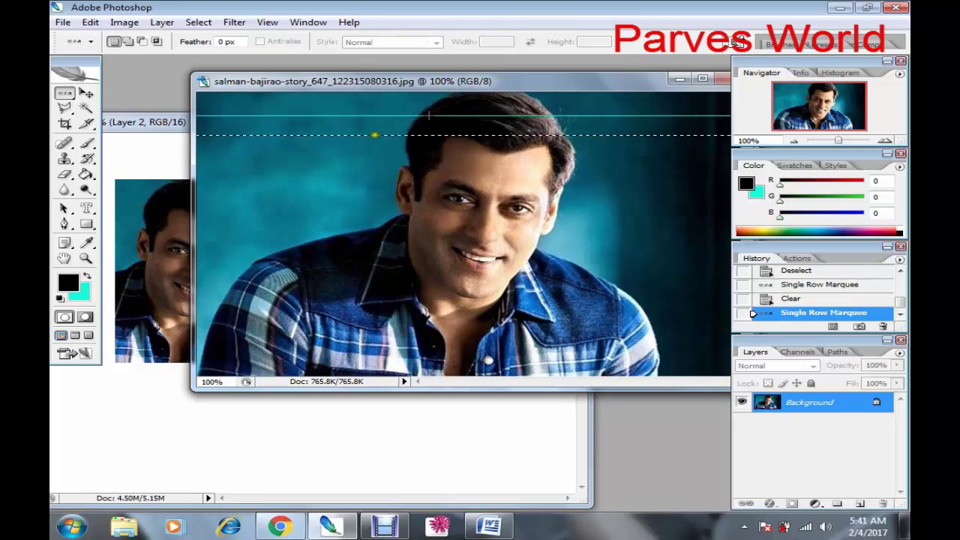
left_click_drag(372, 121, 444, 137)
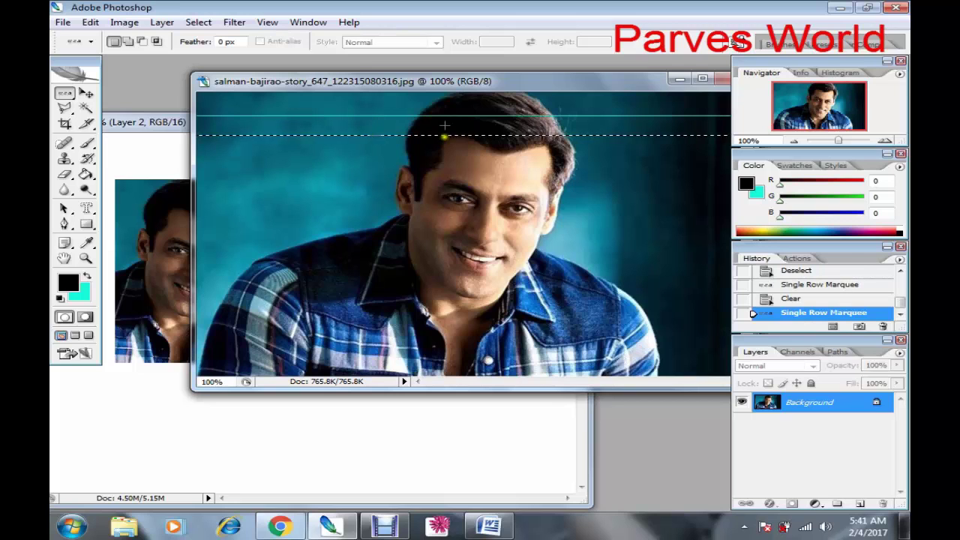
left_click(443, 126)
key("Delete")
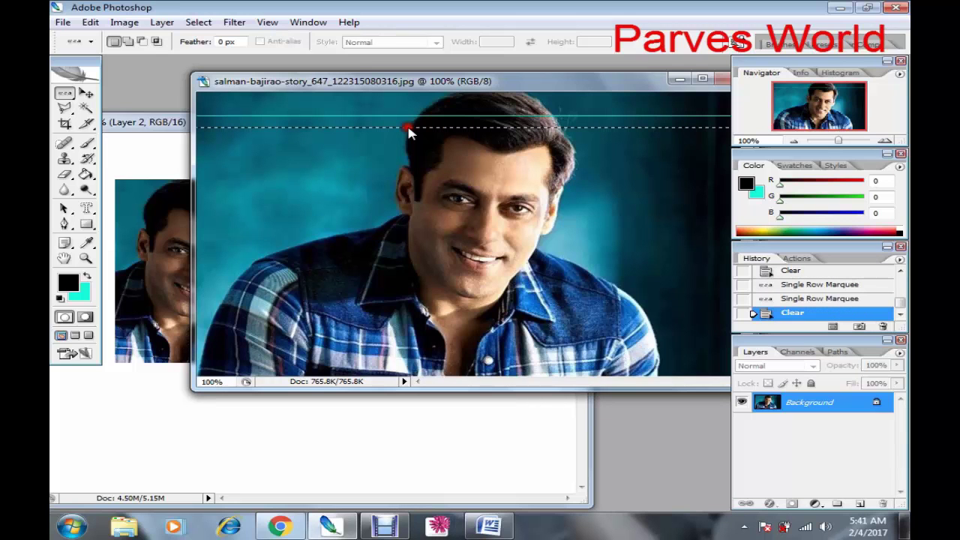
left_click(394, 140)
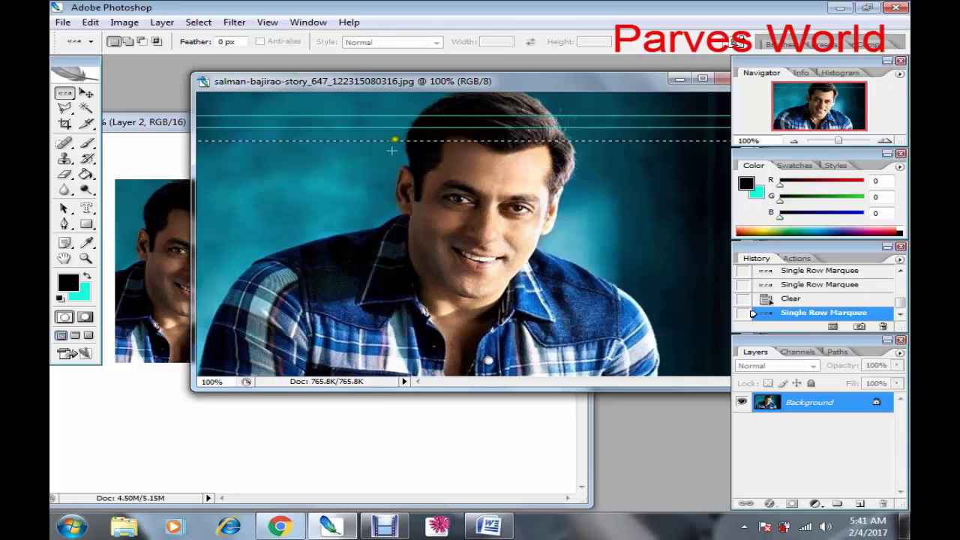
key("Delete")
left_click(390, 152)
key("Delete")
left_click(390, 163)
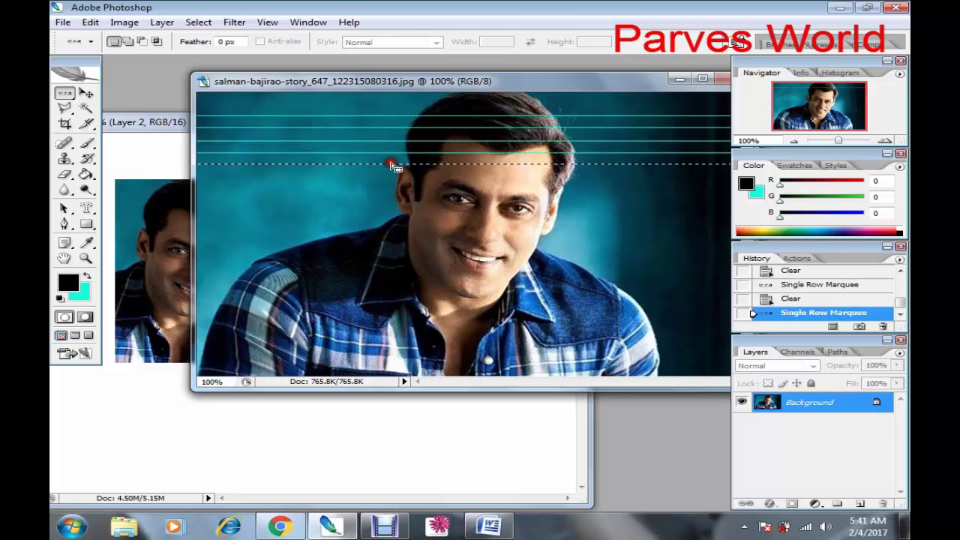
key("Delete")
left_click(390, 179)
key("Delete")
left_click(391, 192)
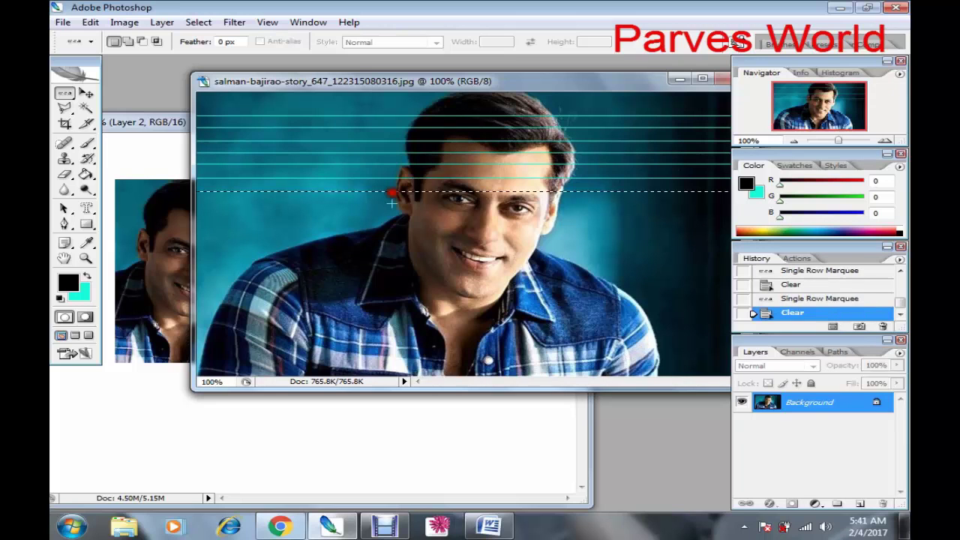
key("Delete")
left_click(389, 205)
key("Delete")
left_click(395, 217)
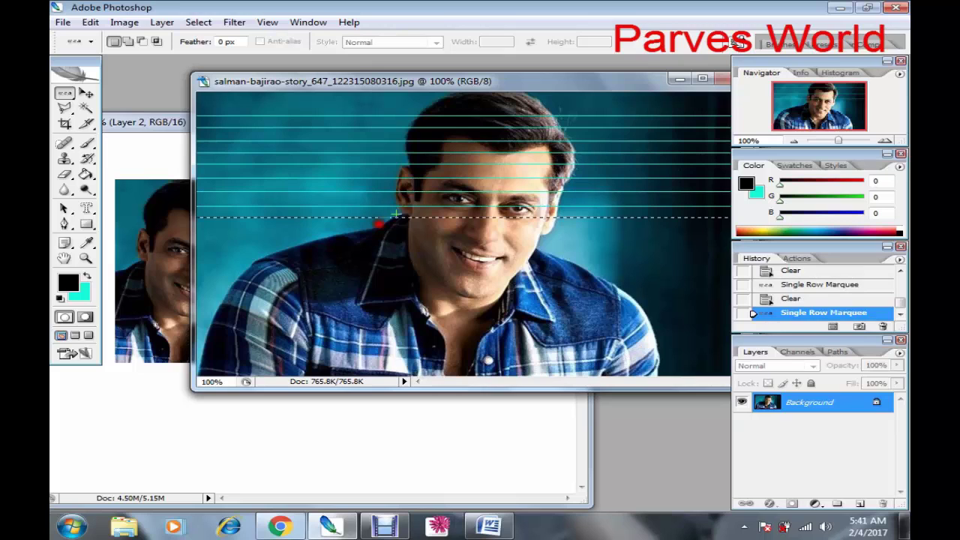
key("Delete")
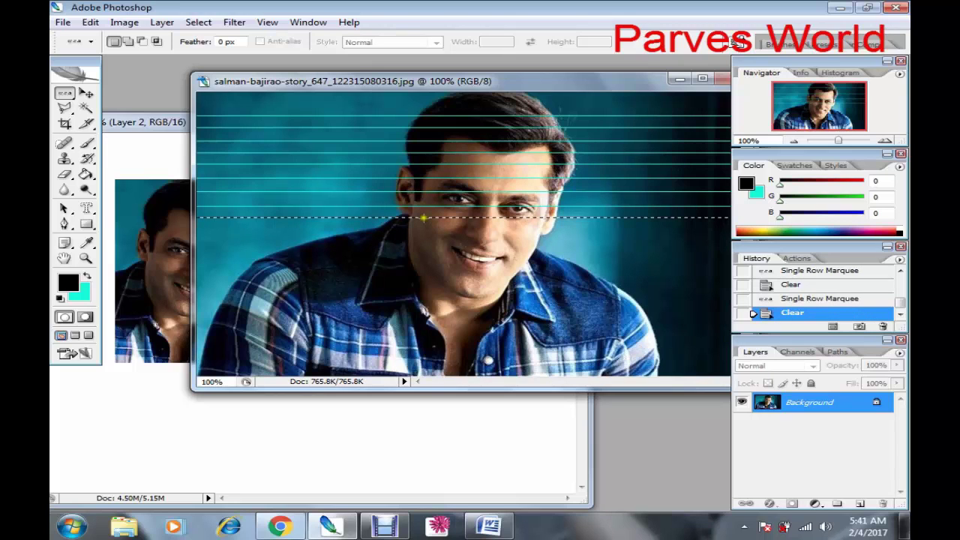
left_click(389, 138)
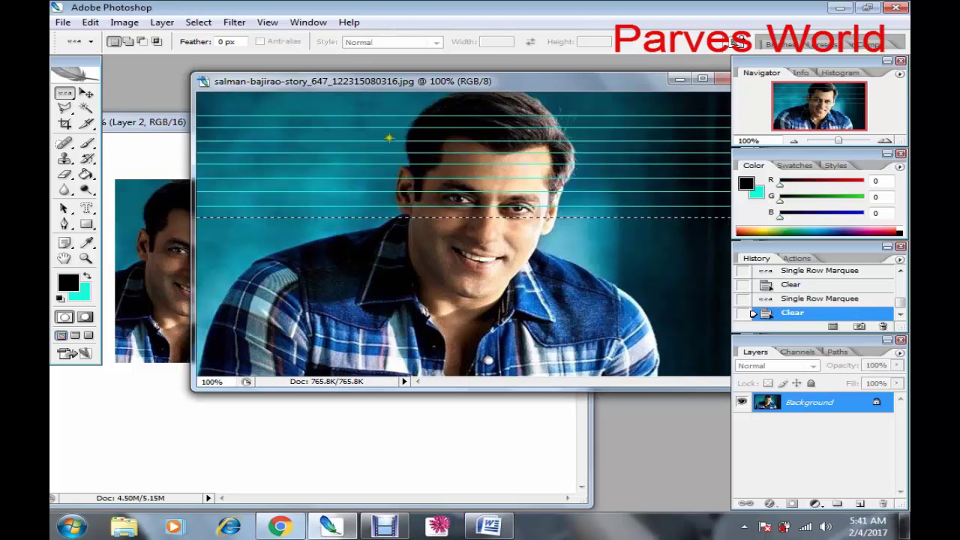
right_click(57, 93)
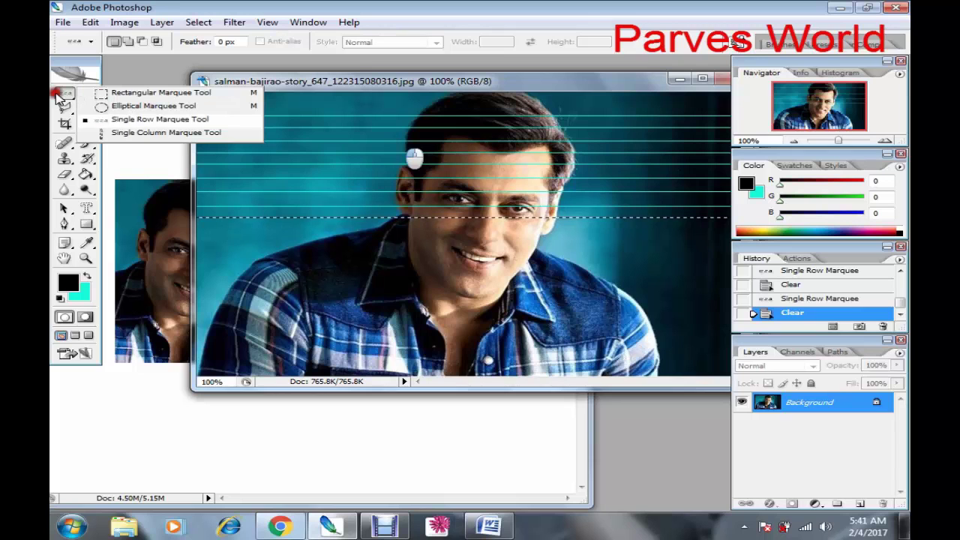
Clear single-pixel columns to cyan across the photo's left, right and face, then deselect
left_click(117, 133)
left_click(337, 160)
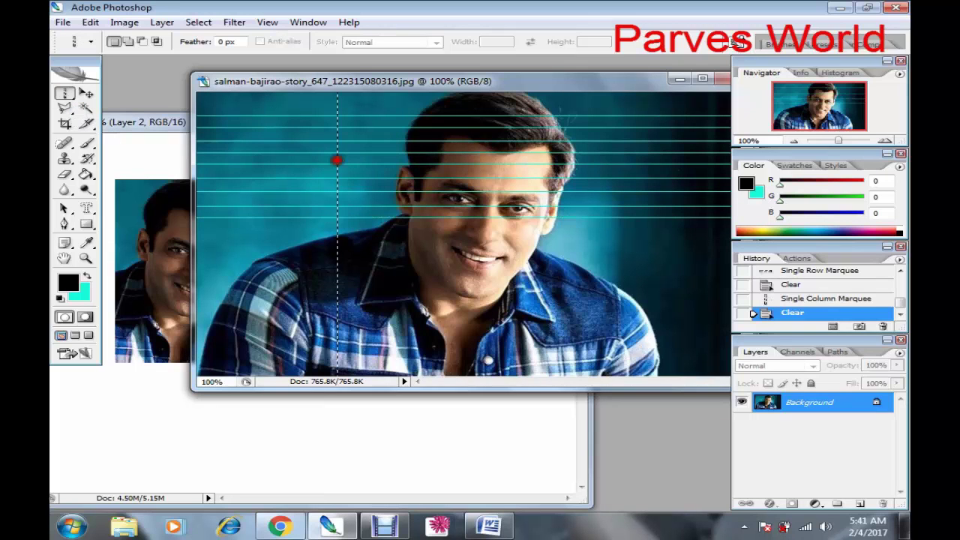
left_click(351, 162)
key("Delete")
left_click(367, 161)
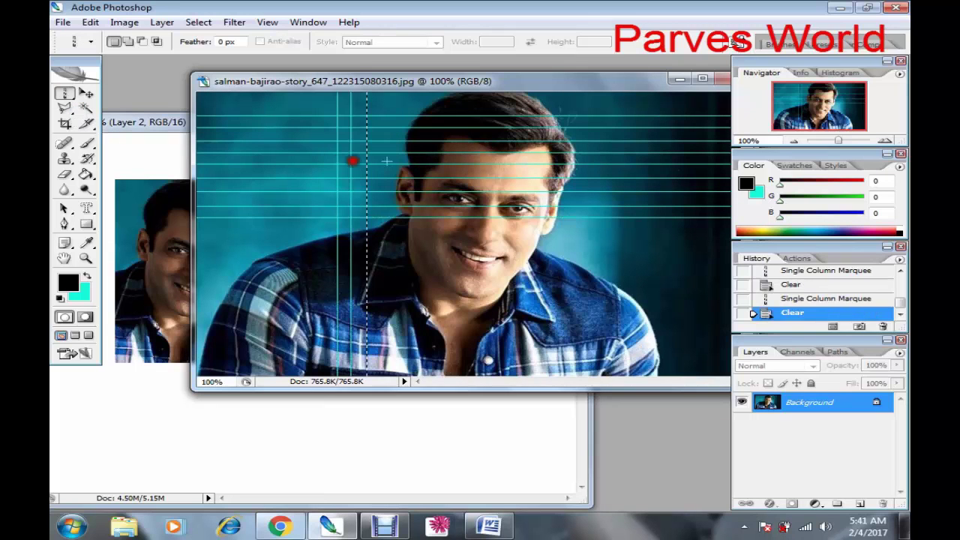
key("Delete")
left_click(384, 160)
key("Delete")
left_click(401, 160)
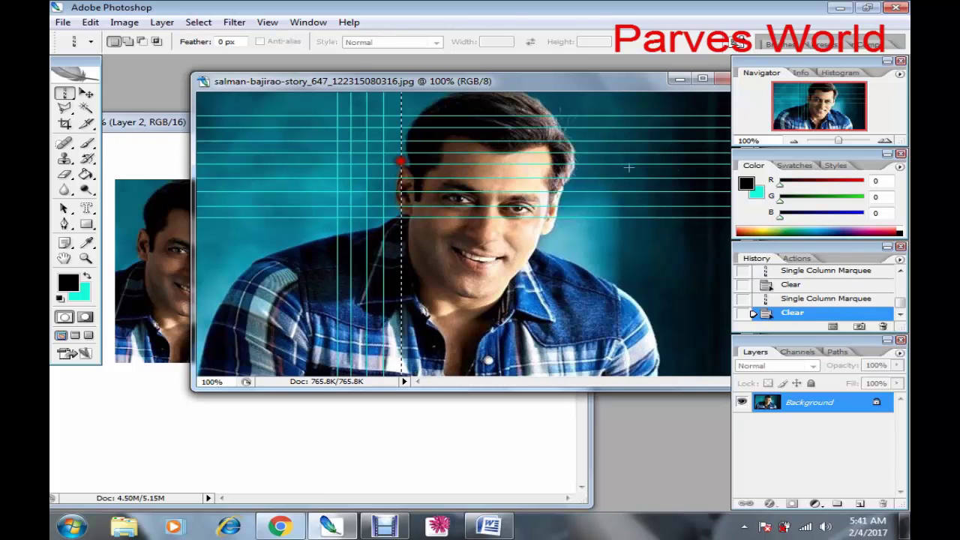
key("Delete")
left_click(616, 172)
key("Delete")
left_click(600, 172)
key("Delete")
left_click(588, 171)
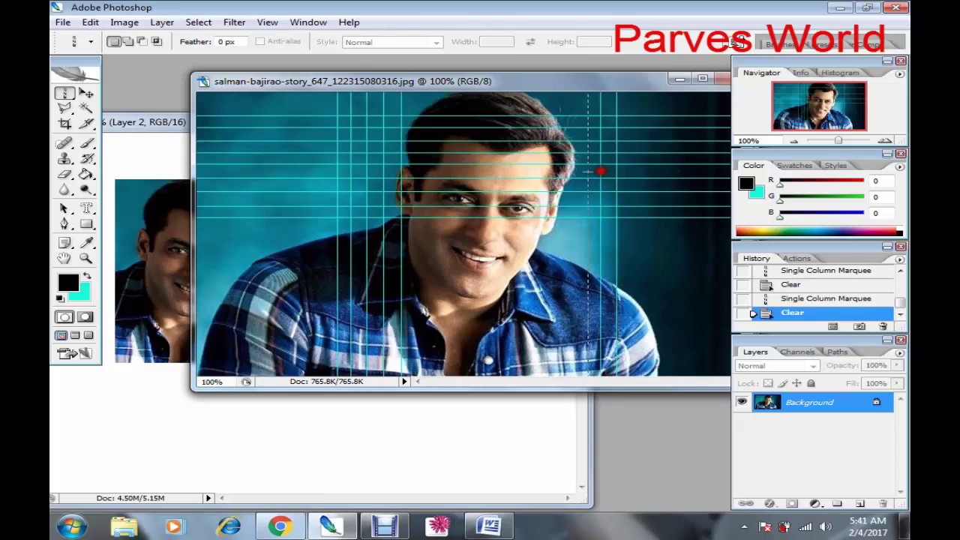
key("Delete")
left_click(576, 172)
left_click(576, 174)
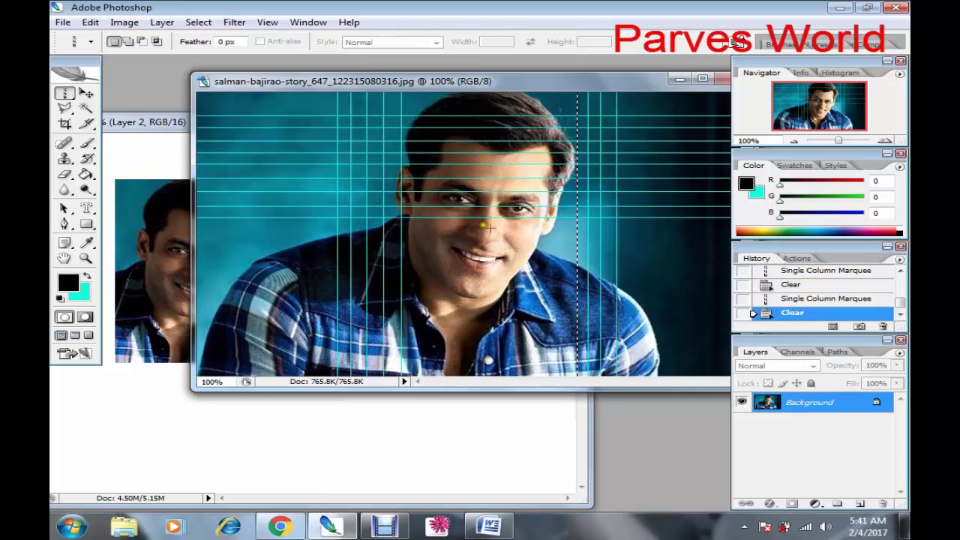
left_click(488, 226)
left_click(473, 227)
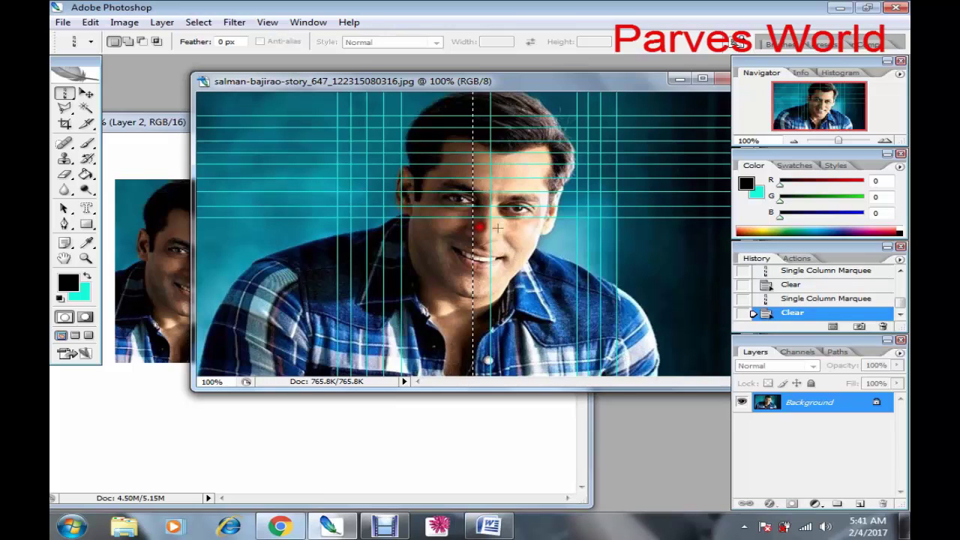
left_click(506, 233)
key("Delete")
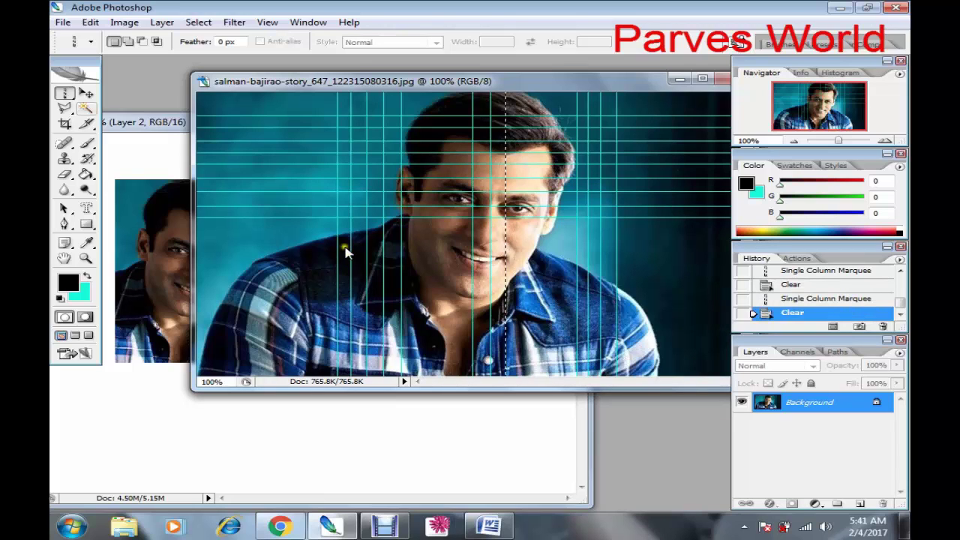
left_click(65, 93)
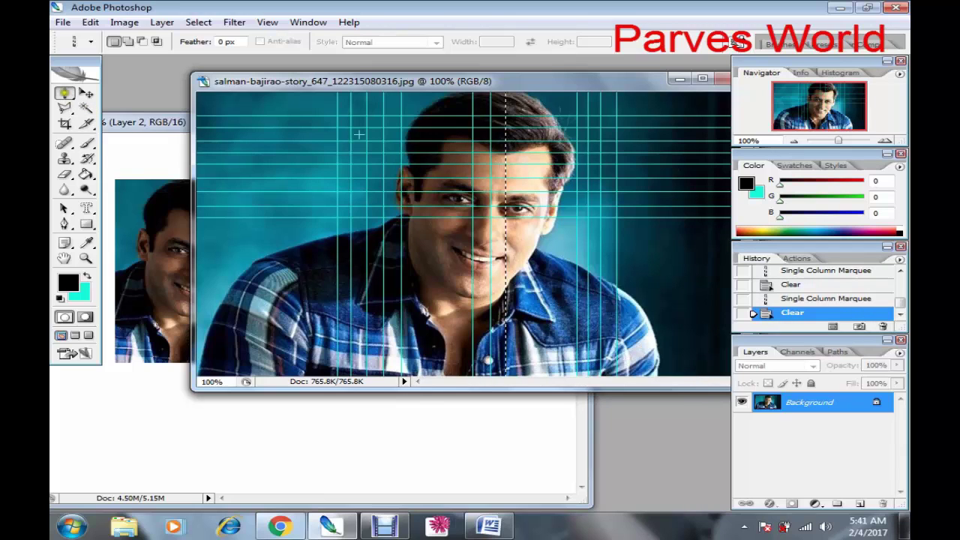
left_click(359, 136)
left_click(356, 154)
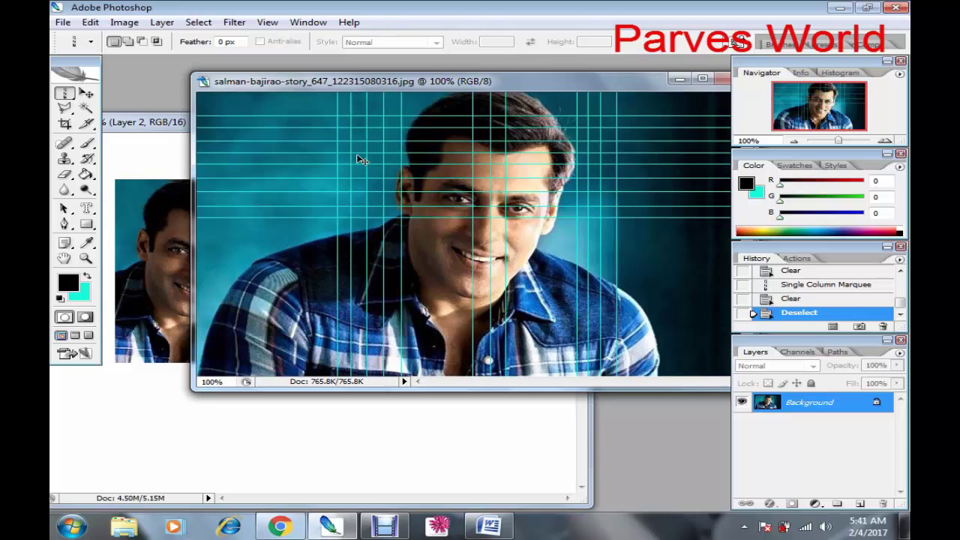
Restore the cleared column through the face and drop the column selection
key("ctrl+z")
key("ctrl+alt+z")
key("ctrl+alt+z")
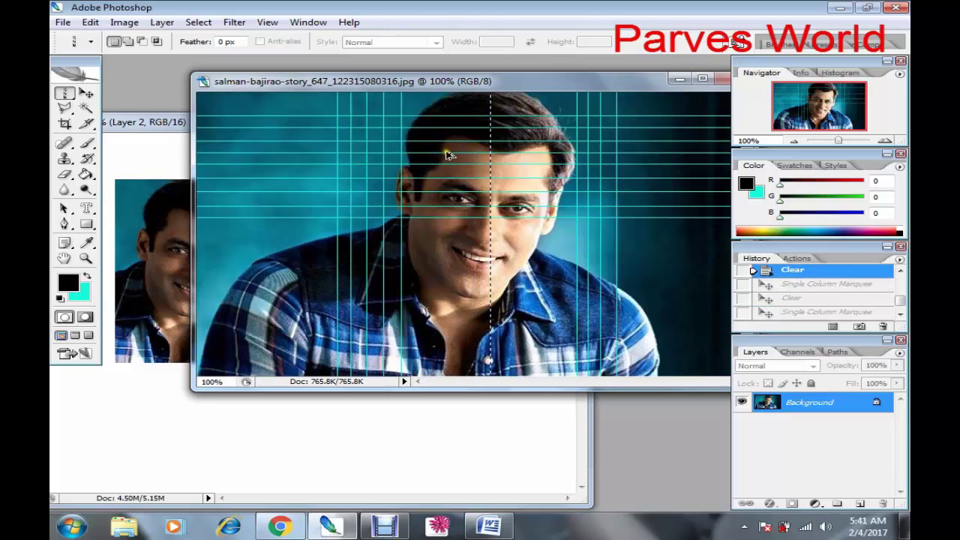
key("ctrl+alt+z")
key("ctrl+alt+z")
key("ctrl+alt+z")
key("ctrl+alt+z")
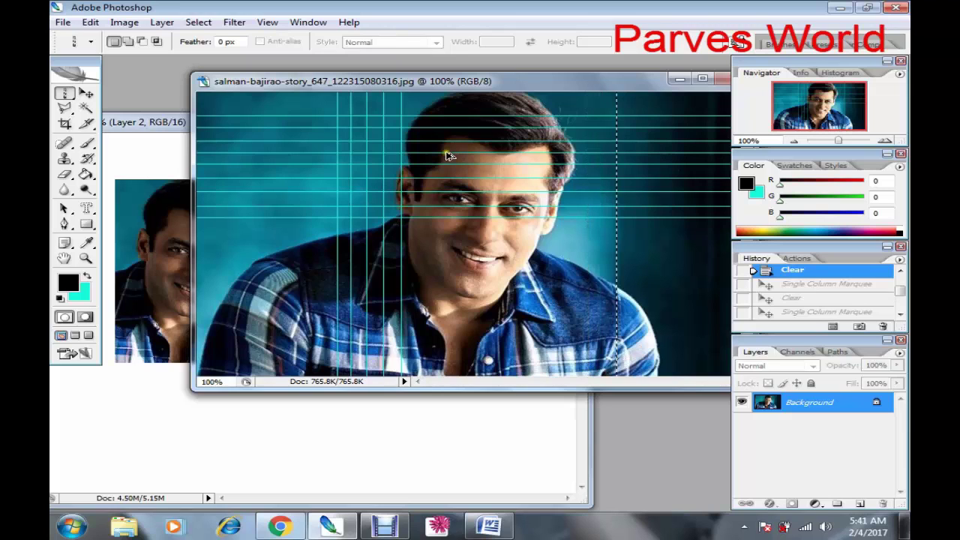
key("ctrl+alt+z")
key("ctrl+alt+z")
key("ctrl+alt+z")
key("ctrl+alt+z")
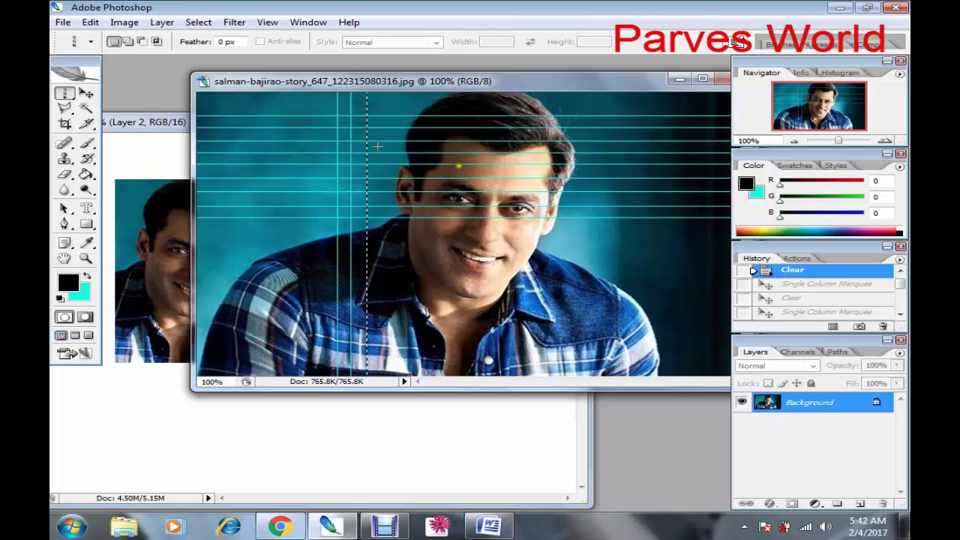
left_click(269, 146)
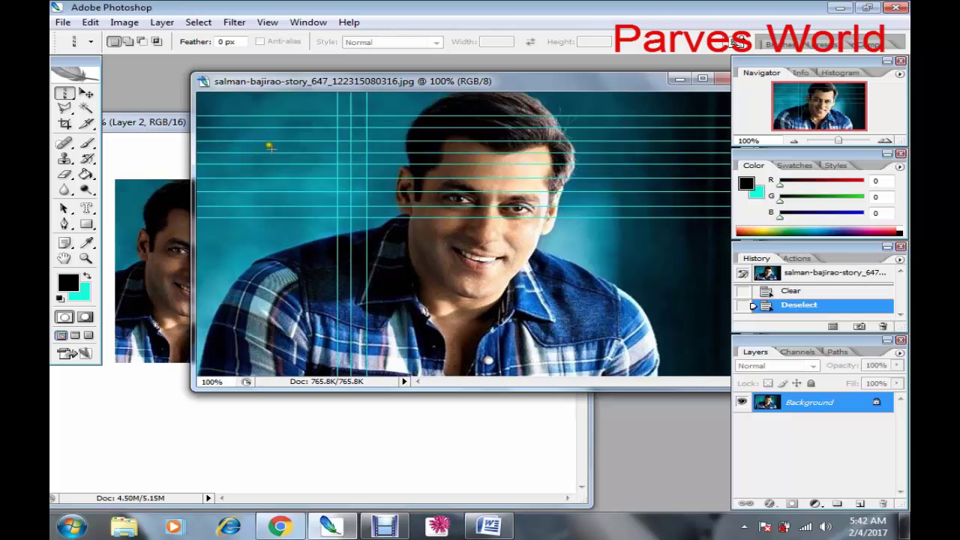
Make the plain freehand Lasso the active selection tool
key("b")
key("l")
left_click(65, 109)
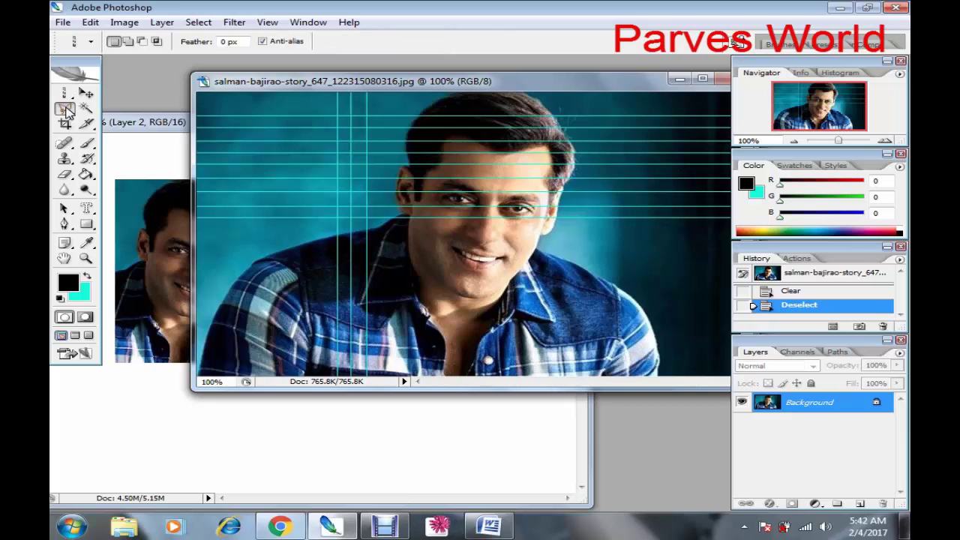
left_click(65, 108)
mouse_move(66, 111)
left_mouse_down()
mouse_move(148, 118)
mouse_move(111, 141)
mouse_move(183, 124)
mouse_move(131, 136)
left_mouse_up()
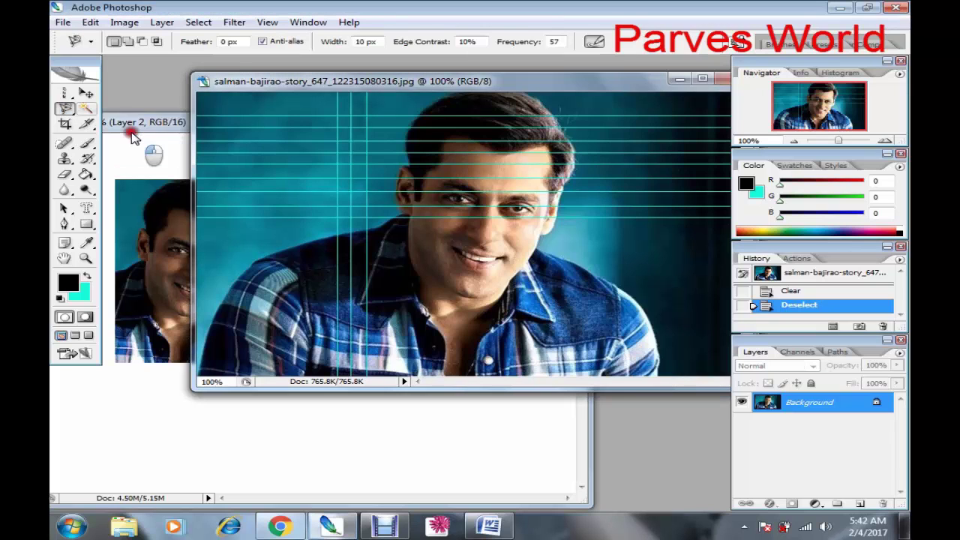
left_click(66, 110)
left_click_drag(66, 109, 102, 111)
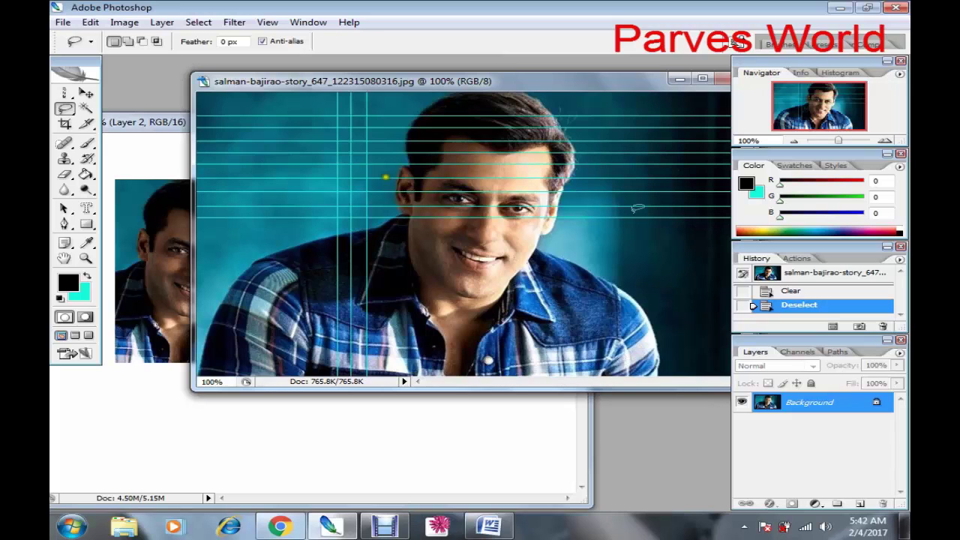
Bring up the History panel and move it aside
left_click(309, 22)
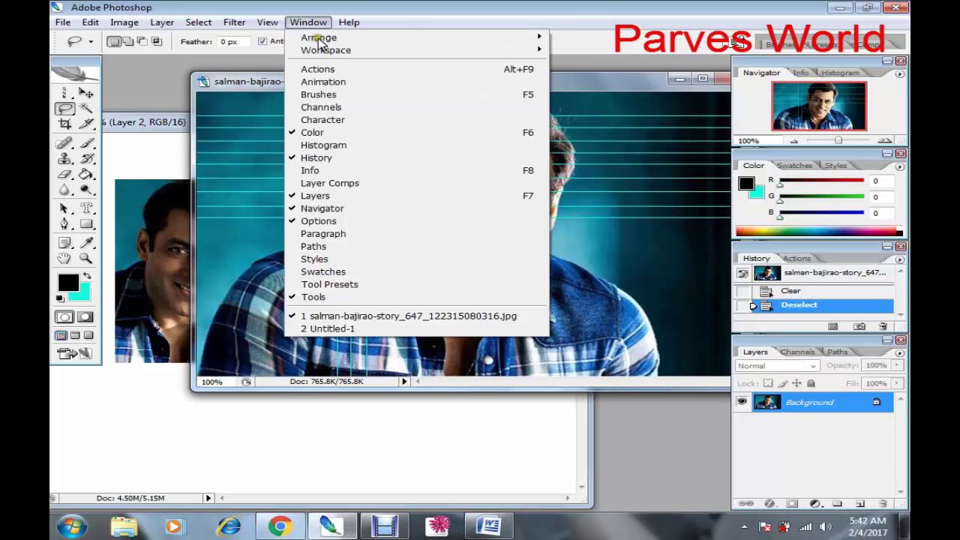
left_click(310, 23)
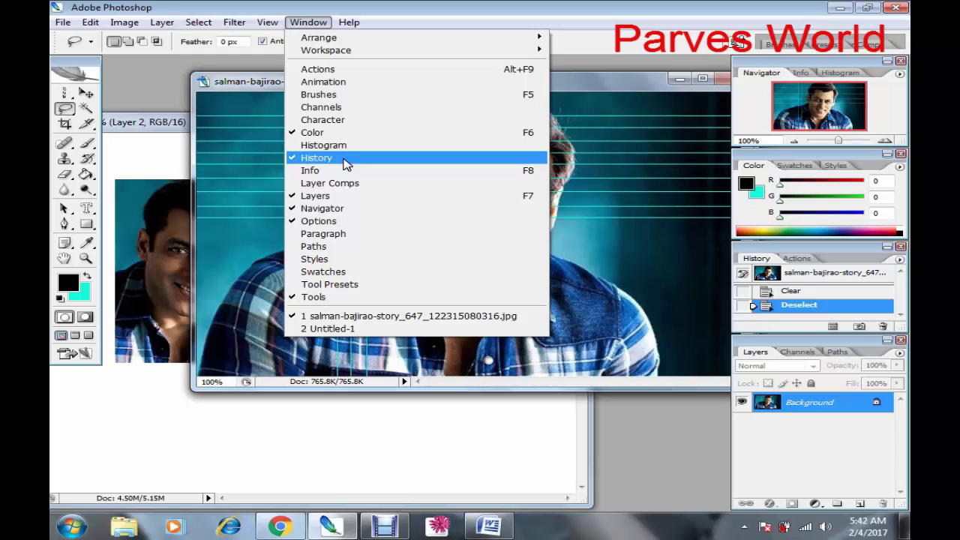
left_click(777, 278)
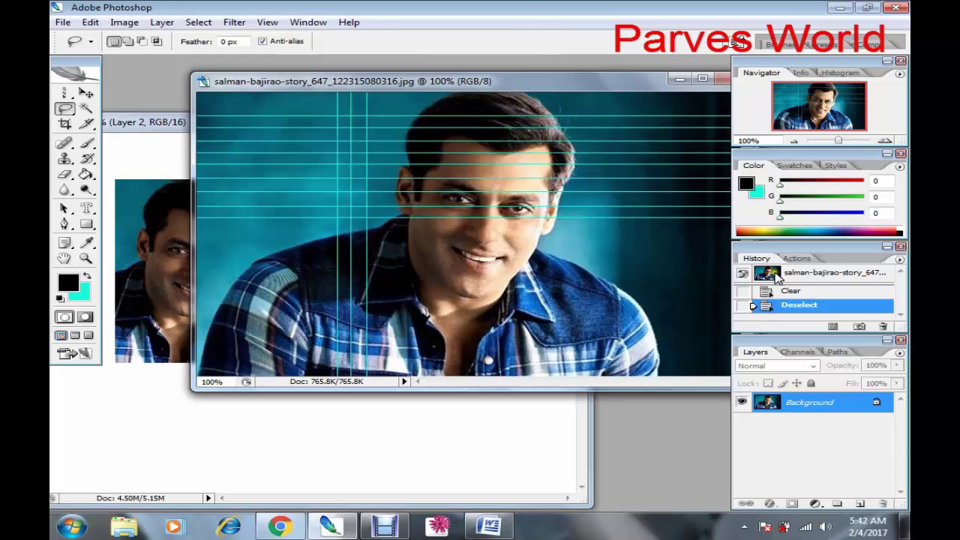
left_click(743, 260)
left_click_drag(858, 259, 859, 261)
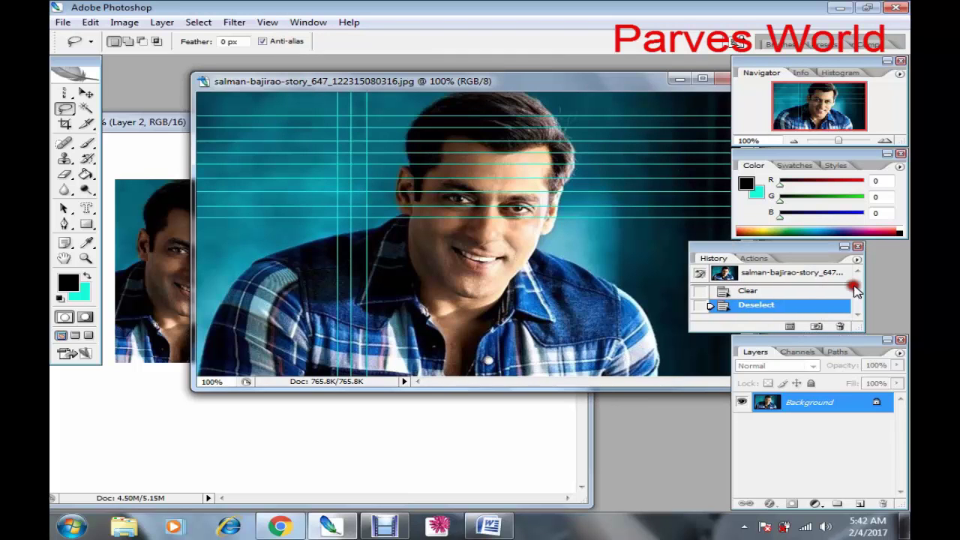
left_click(856, 275)
Revert the portrait to its opened state, then re-dock the History panel
left_click(733, 276)
left_click(250, 201)
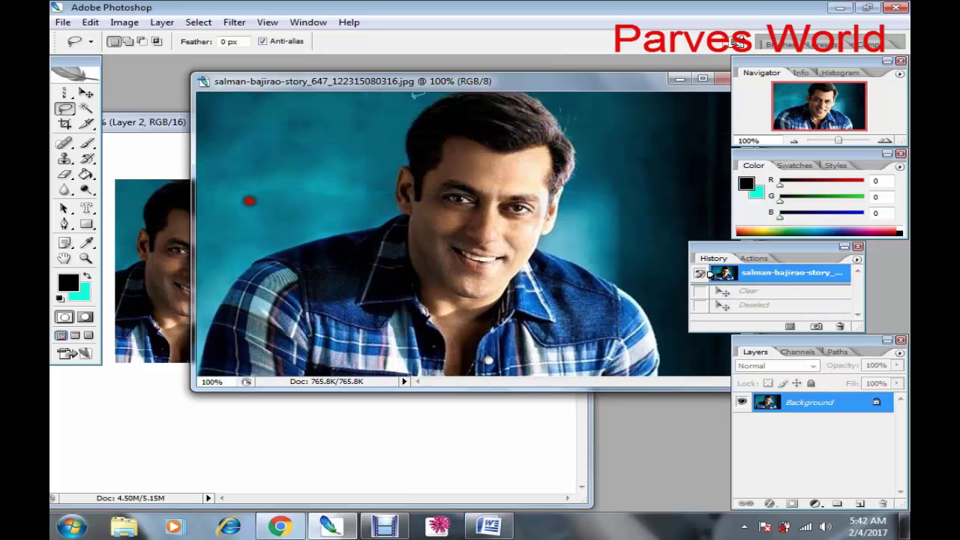
left_click(414, 98)
left_click(412, 100)
left_click_drag(412, 103, 424, 86)
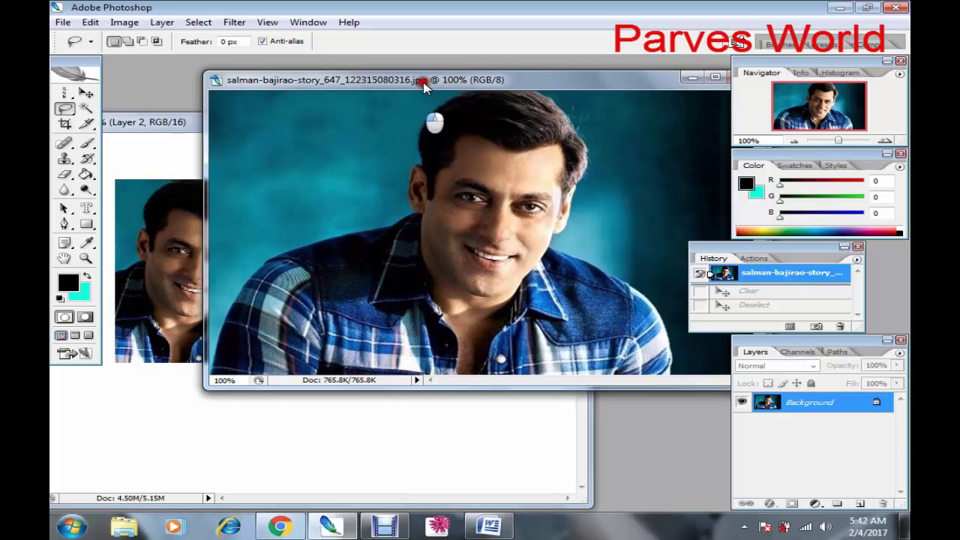
left_click(744, 247)
left_click_drag(744, 247, 787, 252)
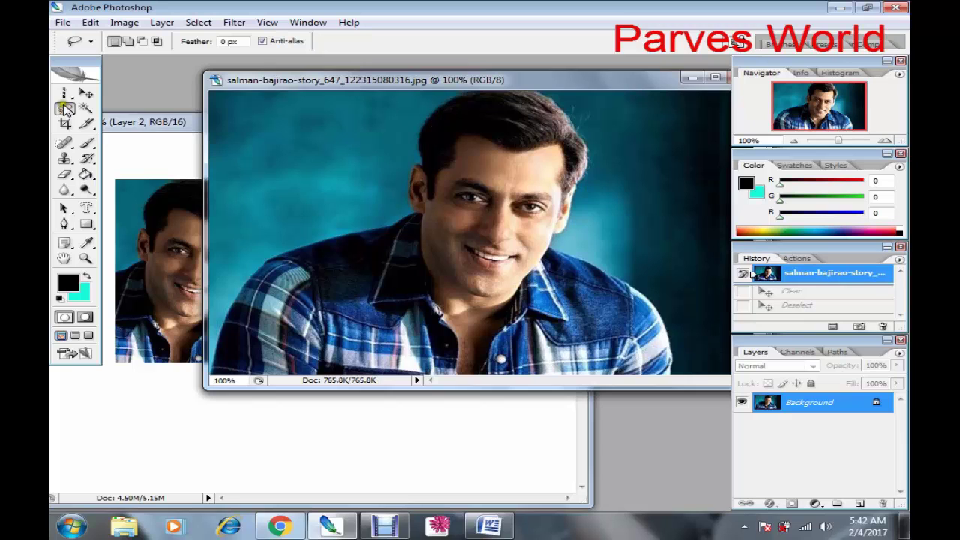
Trace the man's head and shoulders with the freehand Lasso
left_click(66, 109)
left_click(96, 109)
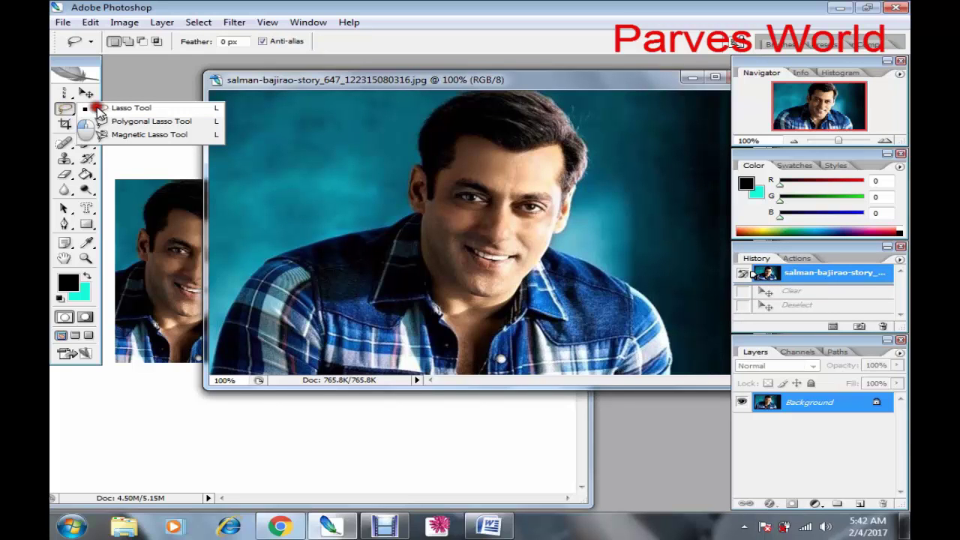
left_click(125, 110)
mouse_move(334, 267)
left_mouse_down()
mouse_move(426, 234)
mouse_move(338, 176)
mouse_move(358, 179)
mouse_move(278, 261)
mouse_move(406, 209)
mouse_move(424, 126)
mouse_move(582, 108)
mouse_move(571, 215)
mouse_move(666, 312)
mouse_move(234, 333)
mouse_move(240, 307)
left_mouse_up()
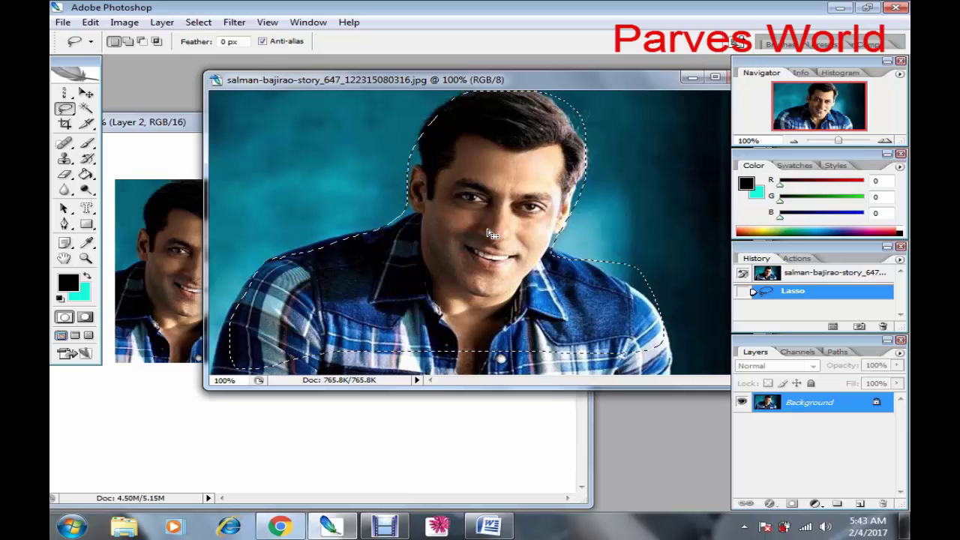
Move the traced head and shoulders into Untitled-1 as Layer 3, beside the earlier cut-outs
left_click(86, 94)
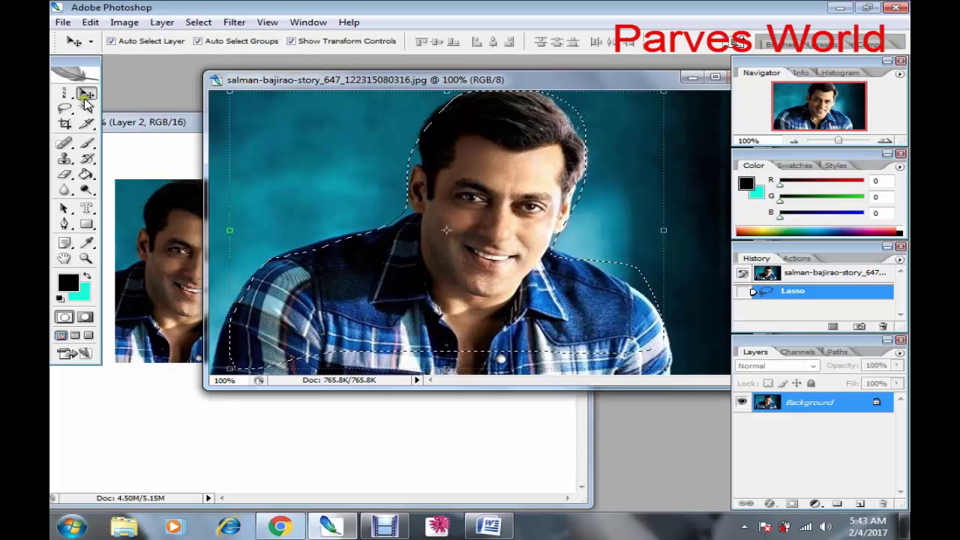
left_click_drag(225, 79, 255, 86)
left_click_drag(642, 167, 275, 100)
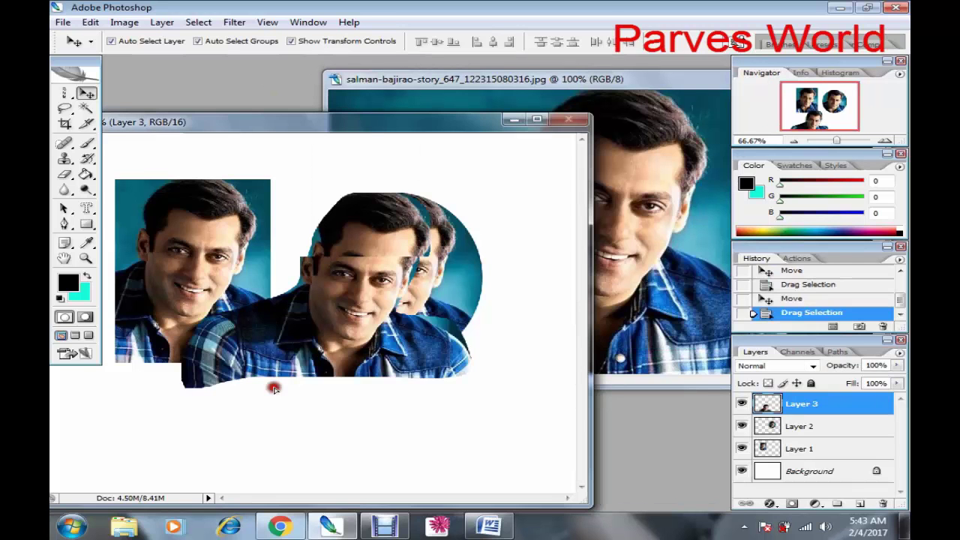
left_click_drag(274, 389, 285, 369)
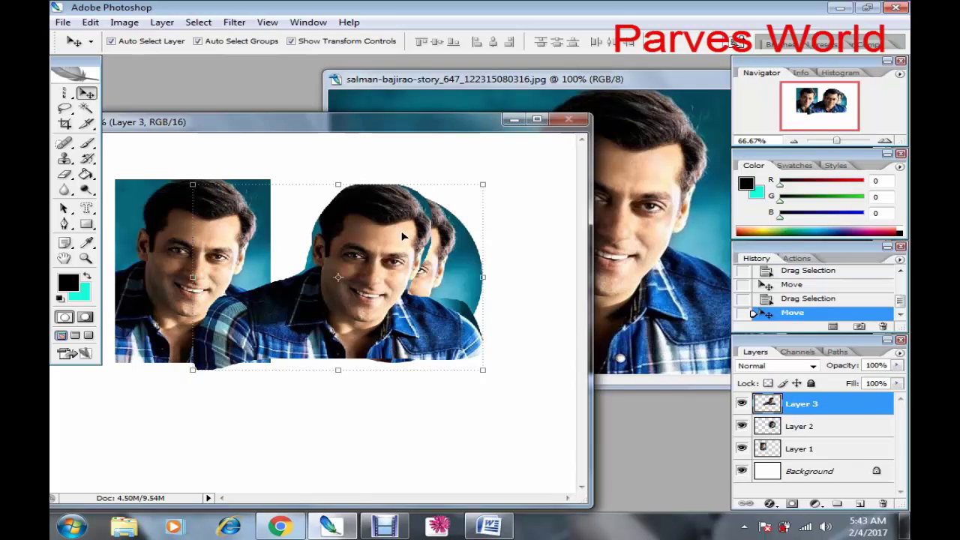
left_click(384, 524)
left_click(399, 450)
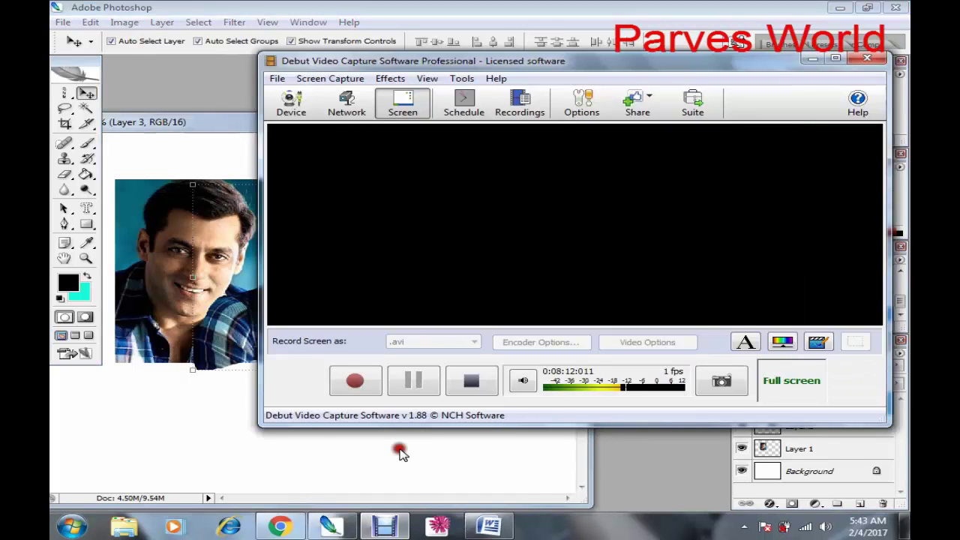
left_click(386, 525)
left_click(410, 496)
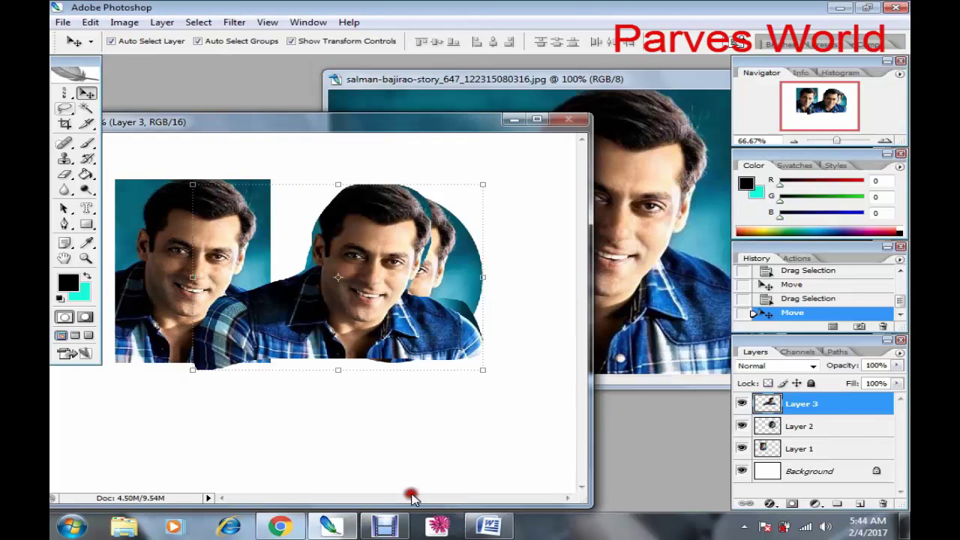
Make the original portrait the active document and shift its window left
left_click(65, 110)
key("ctrl+Tab")
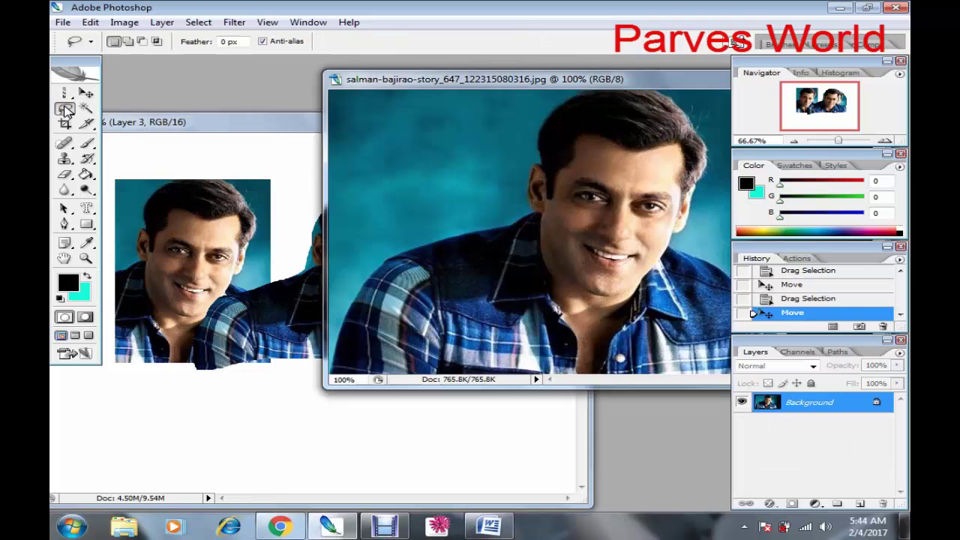
left_click(556, 86)
left_click(456, 289)
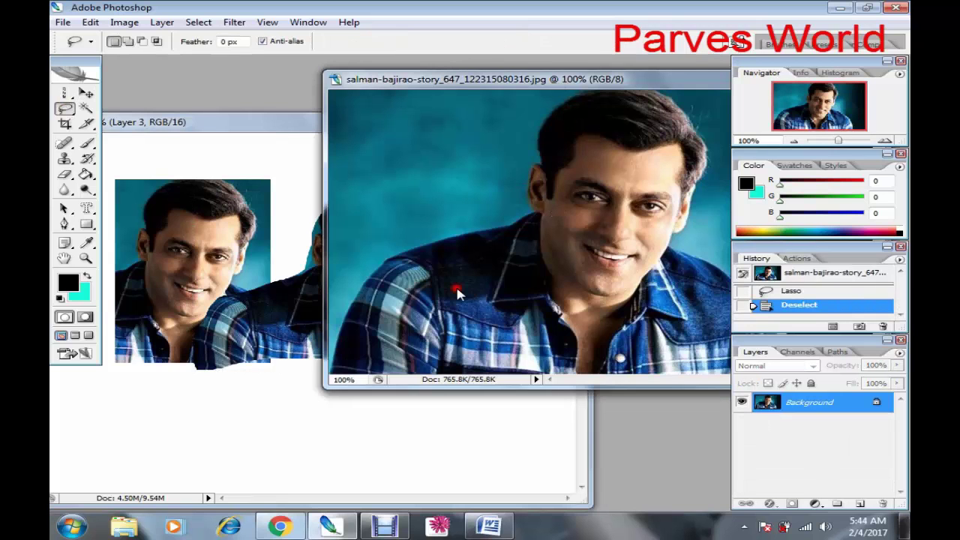
left_click_drag(551, 78, 459, 94)
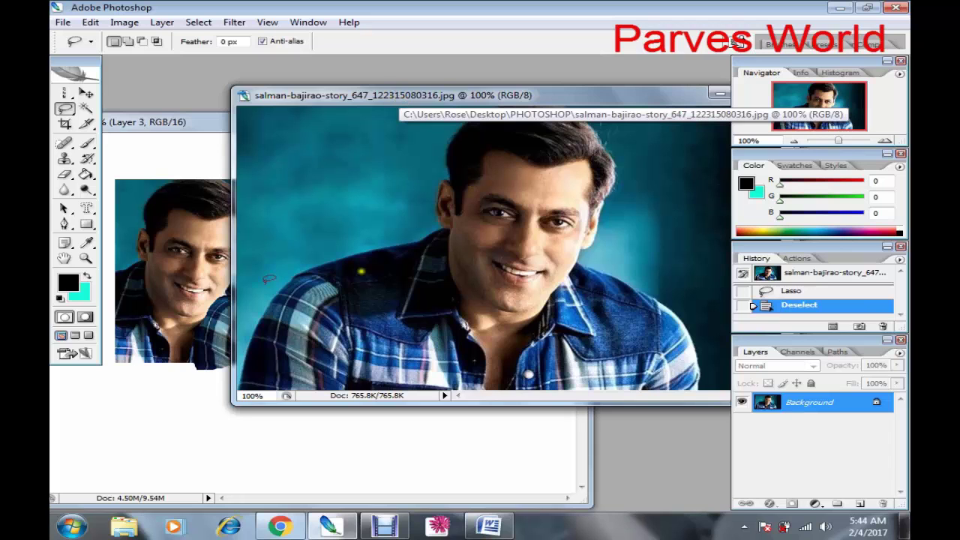
Trace a trial freehand outline over the head and shoulder, then discard it
mouse_move(307, 296)
left_mouse_down()
mouse_move(711, 312)
mouse_move(309, 325)
left_mouse_up()
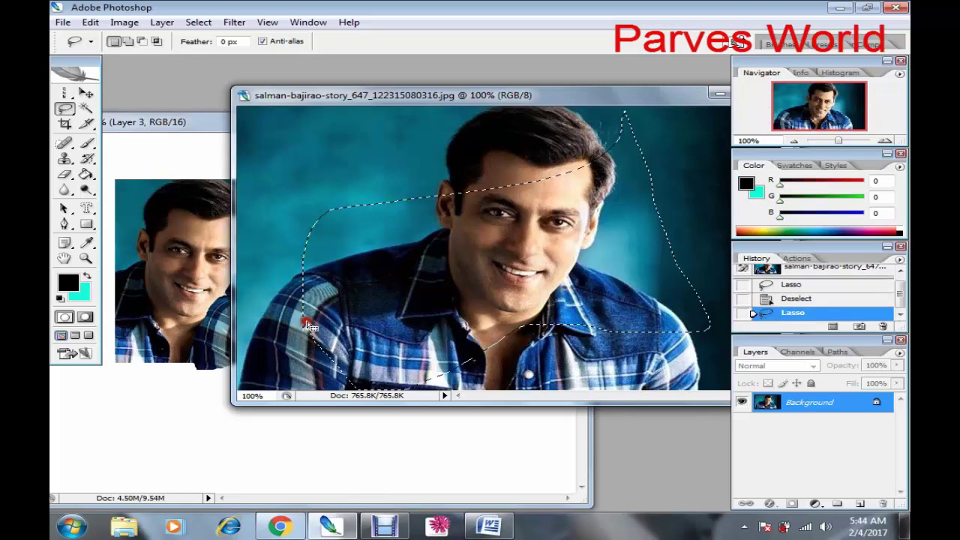
left_click(310, 325)
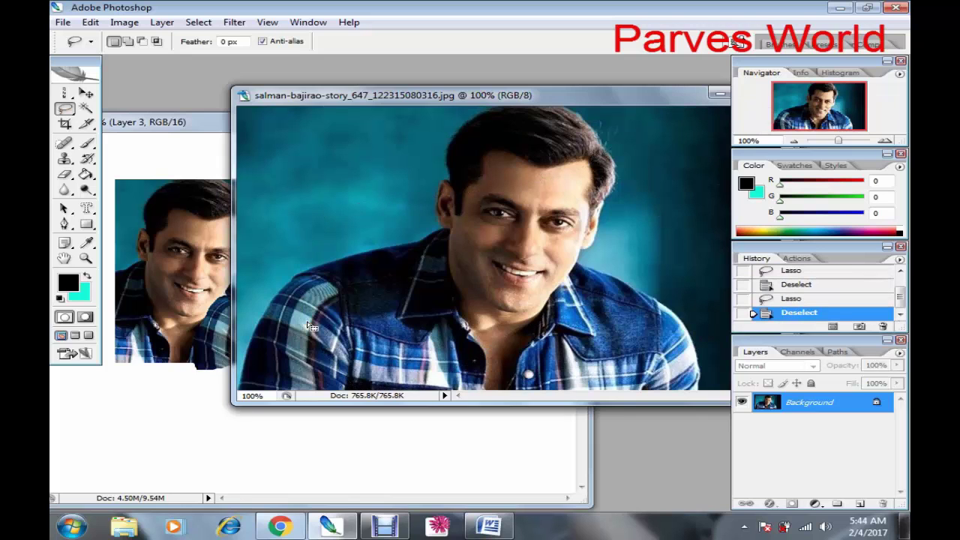
left_click(65, 108)
left_click_drag(65, 109, 130, 128)
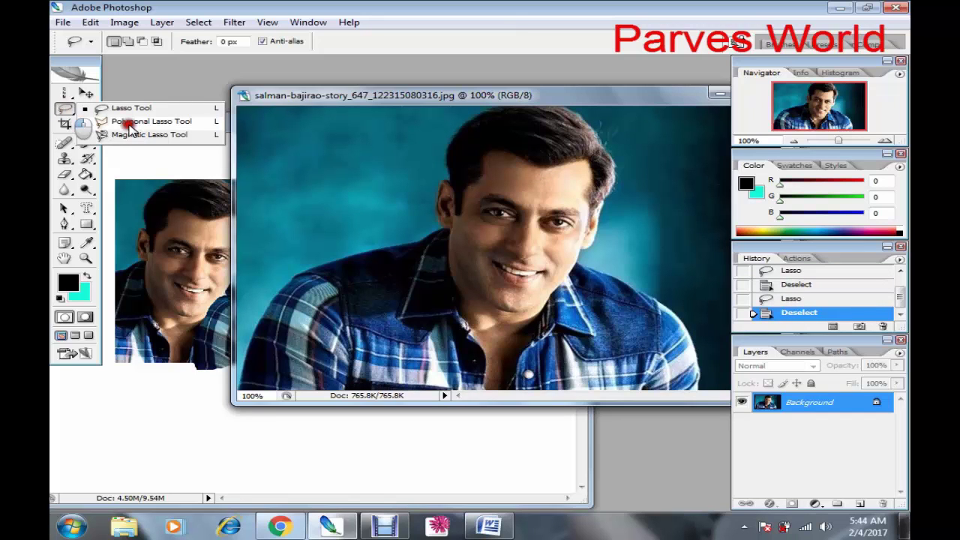
Switch to the Polygonal Lasso, maximize the portrait and zoom to 200%
left_click(129, 124)
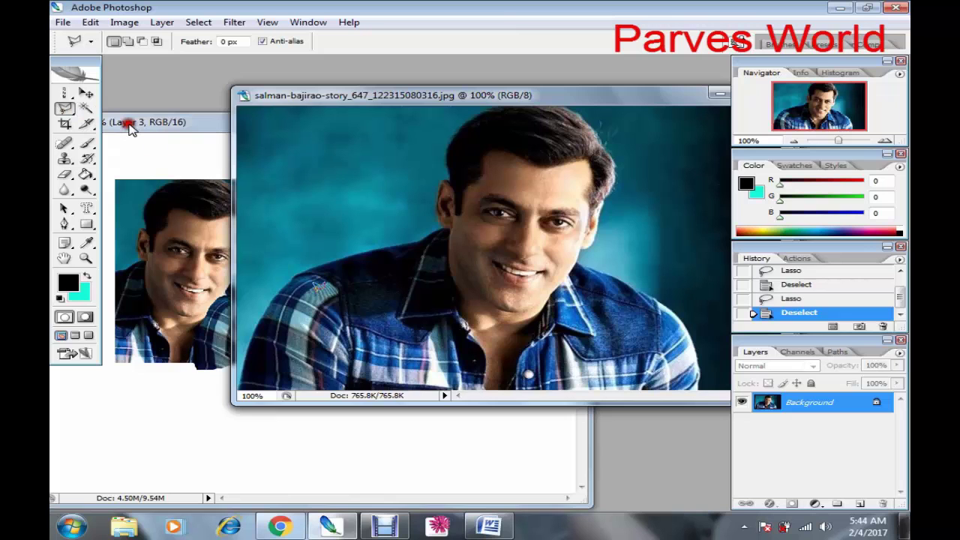
left_click(350, 270)
left_click_drag(611, 96, 532, 99)
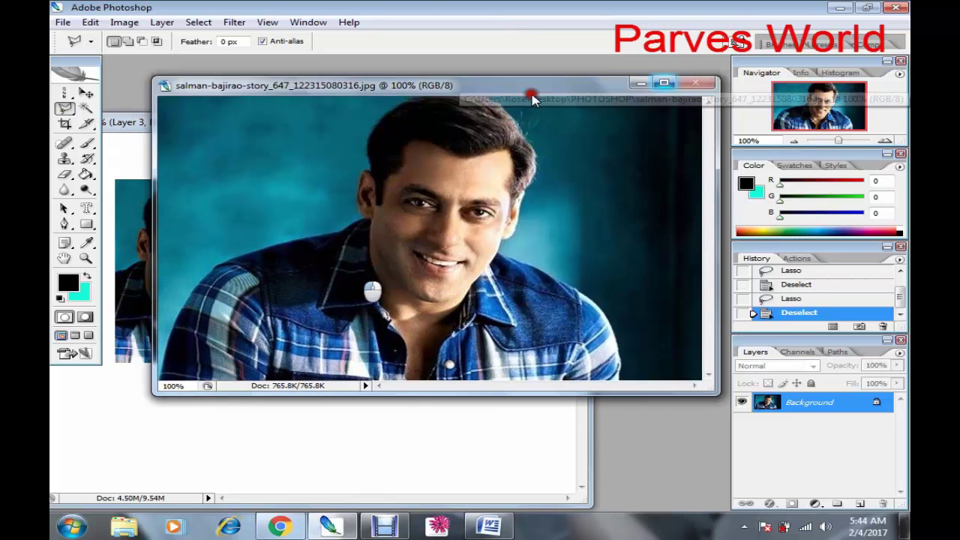
left_click(663, 83)
left_click(513, 279)
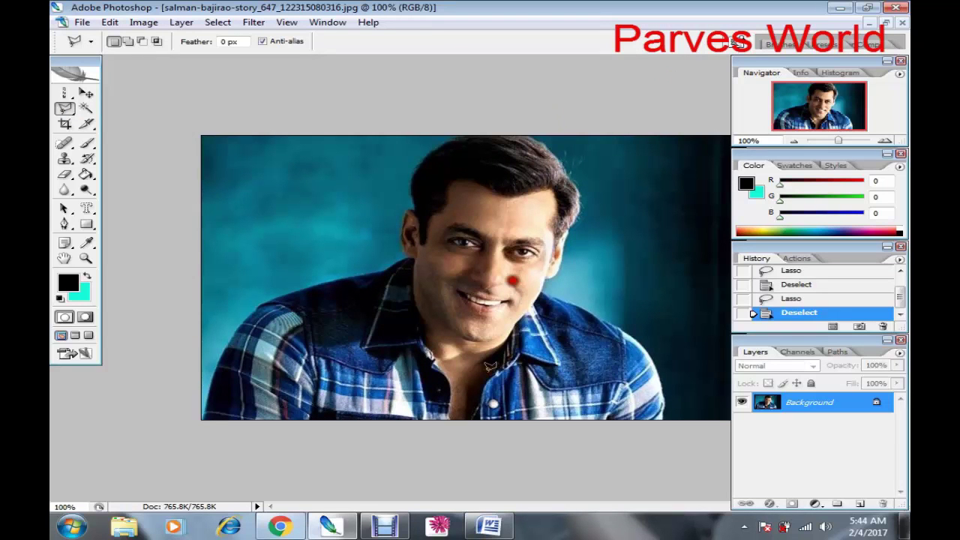
left_click(208, 415)
left_click(207, 413)
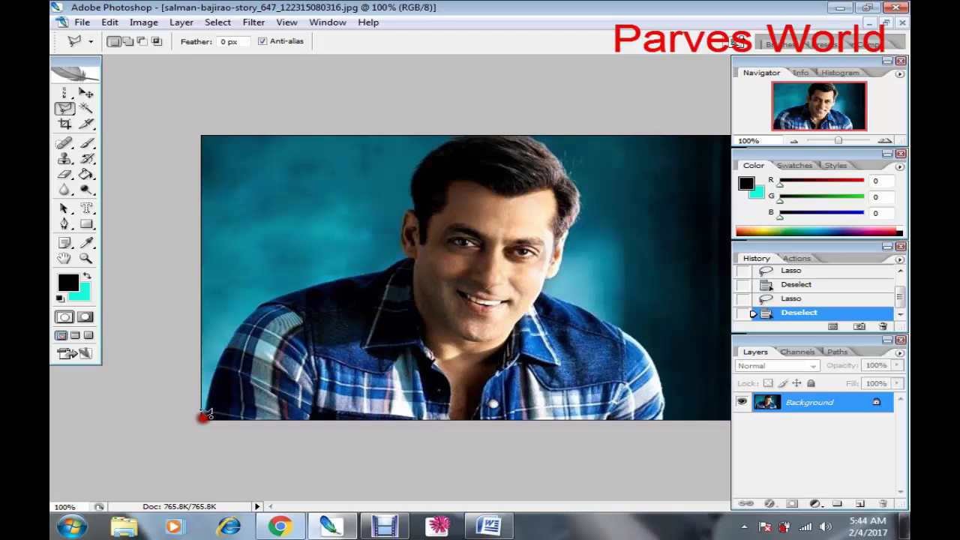
key("ctrl+plus")
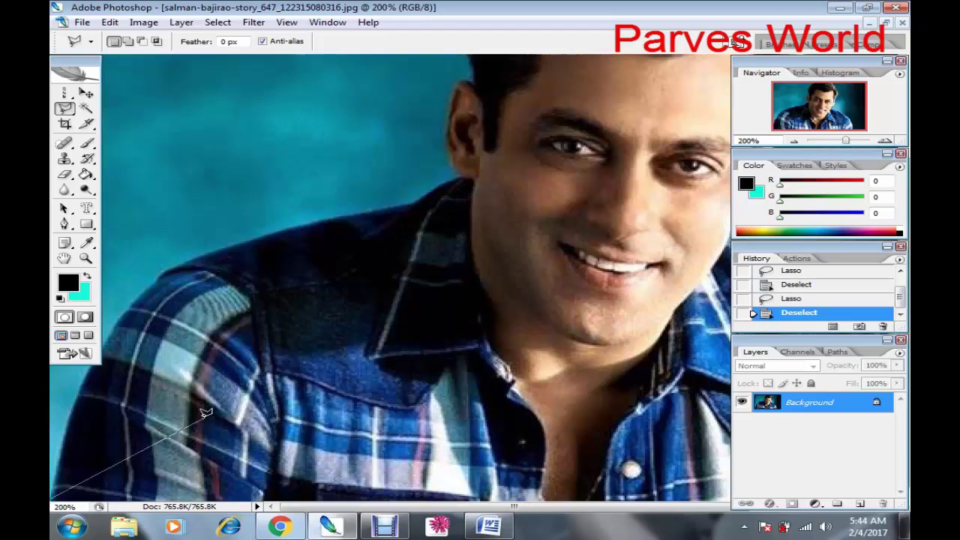
Place polygonal points from the lower-left shirt up the shoulder, ear and hairline
left_click(69, 426)
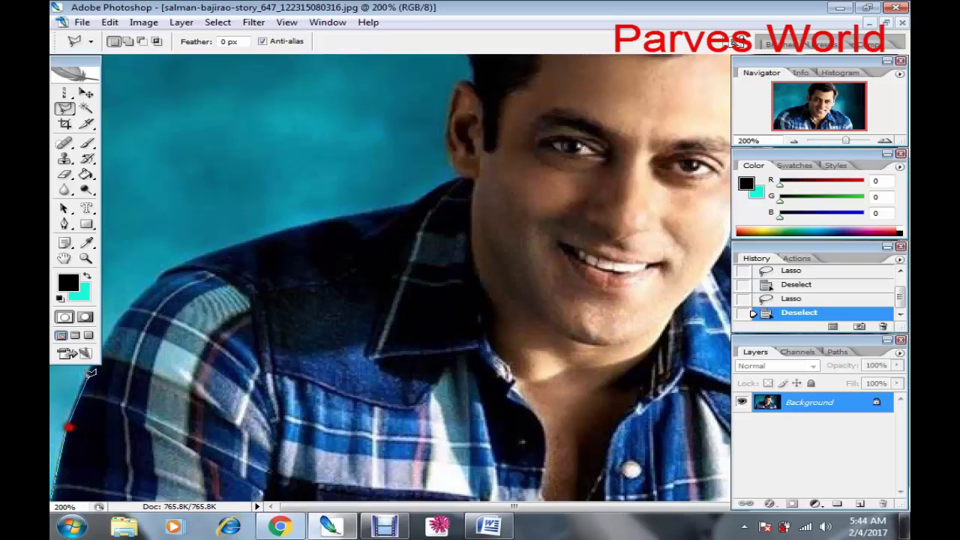
left_click(87, 378)
left_click(160, 261)
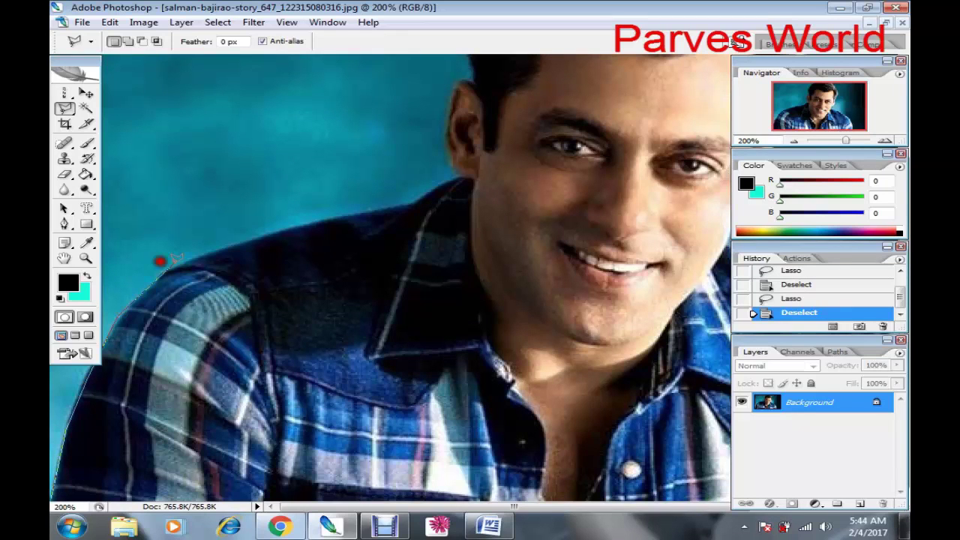
left_click(173, 265)
left_click(342, 217)
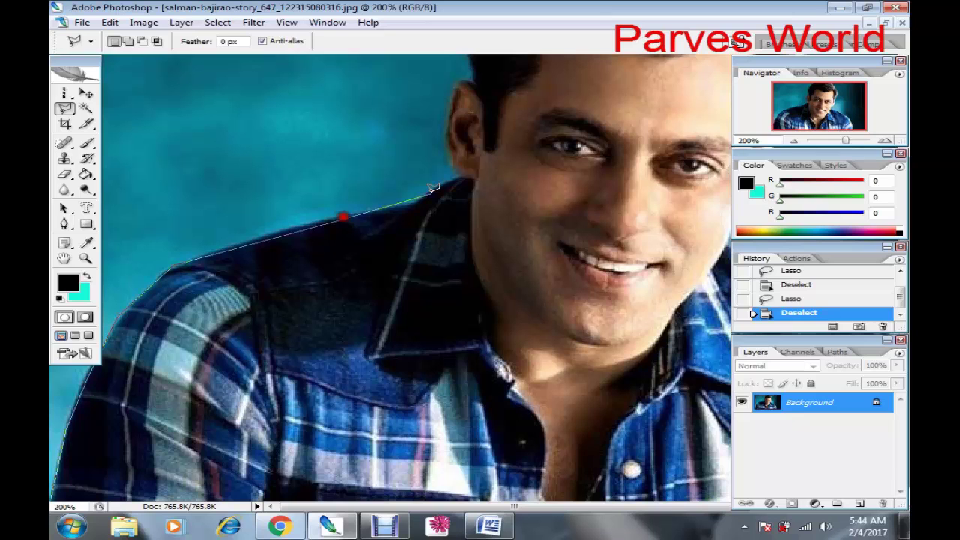
left_click(423, 199)
left_click(453, 178)
left_click(442, 150)
left_click(443, 88)
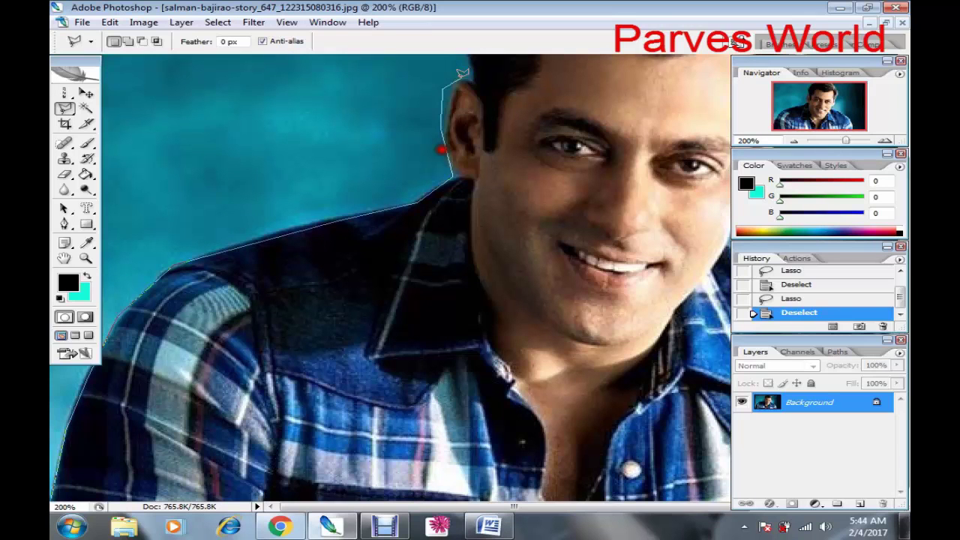
left_click(459, 78)
left_click(471, 82)
Zoom out, outline across the hair and down the right shoulder, and close the selection
key("ctrl+minus")
key("ctrl+minus")
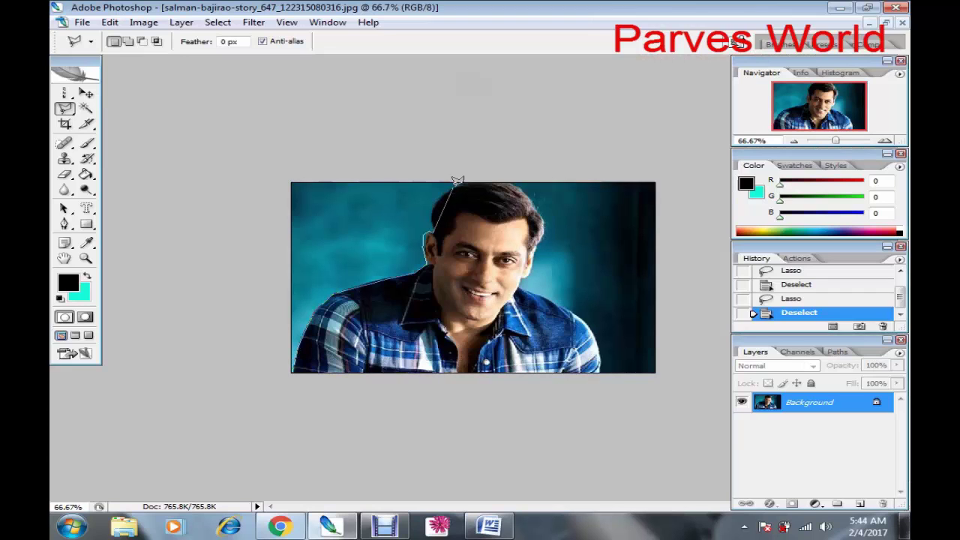
left_click(429, 213)
left_click(477, 181)
left_click(522, 193)
left_click(541, 243)
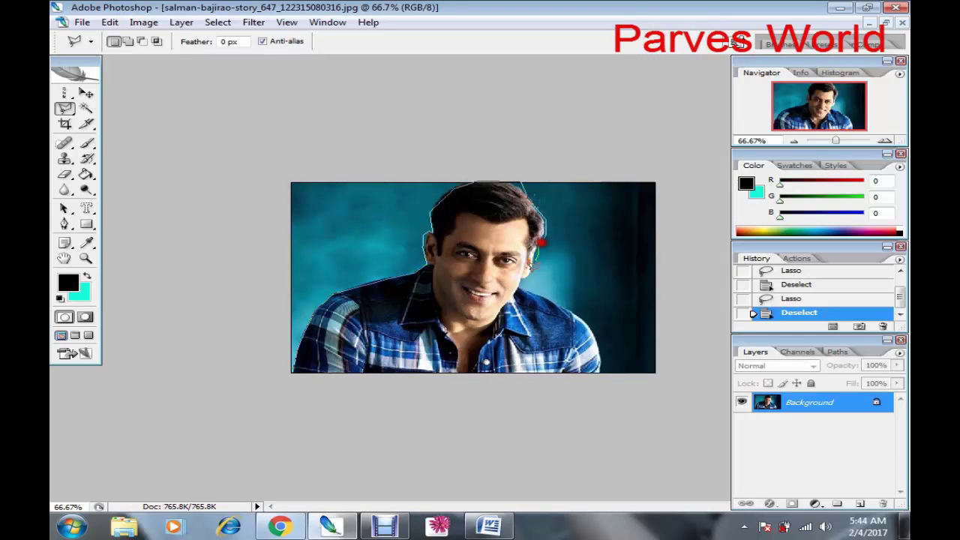
left_click(530, 274)
left_click(517, 289)
left_click(581, 316)
left_click(604, 371)
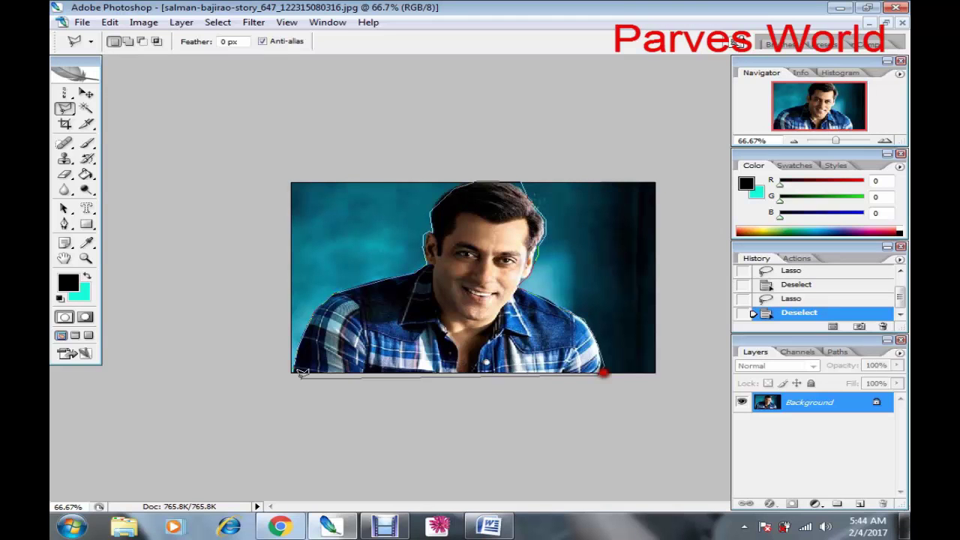
left_click(297, 378)
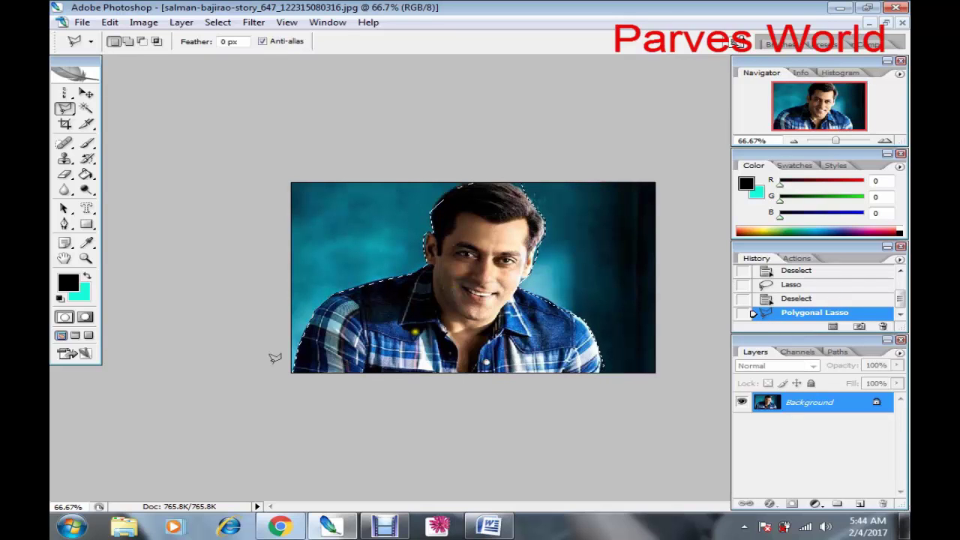
Click several points on the portrait around the outlined man
left_click(279, 364)
left_click(405, 273)
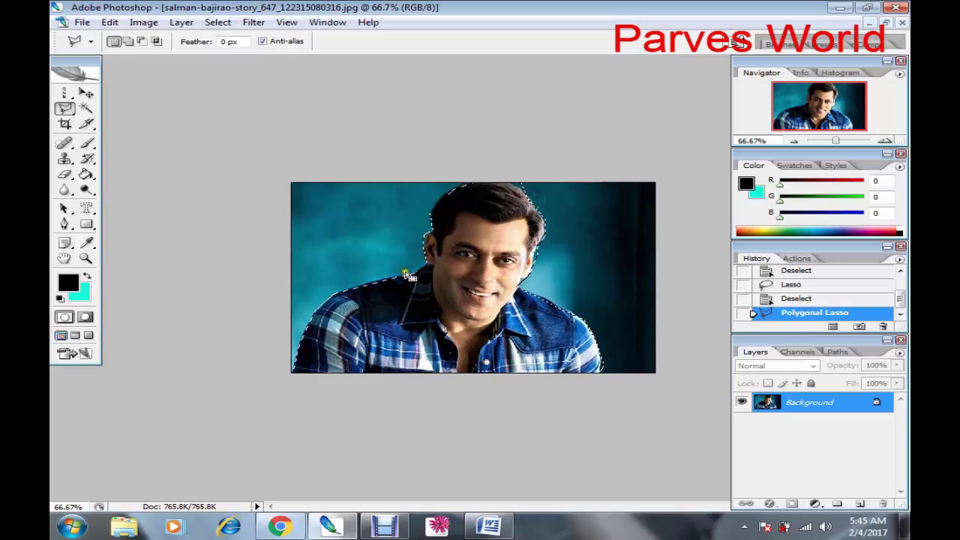
left_click(530, 238)
left_click(349, 370)
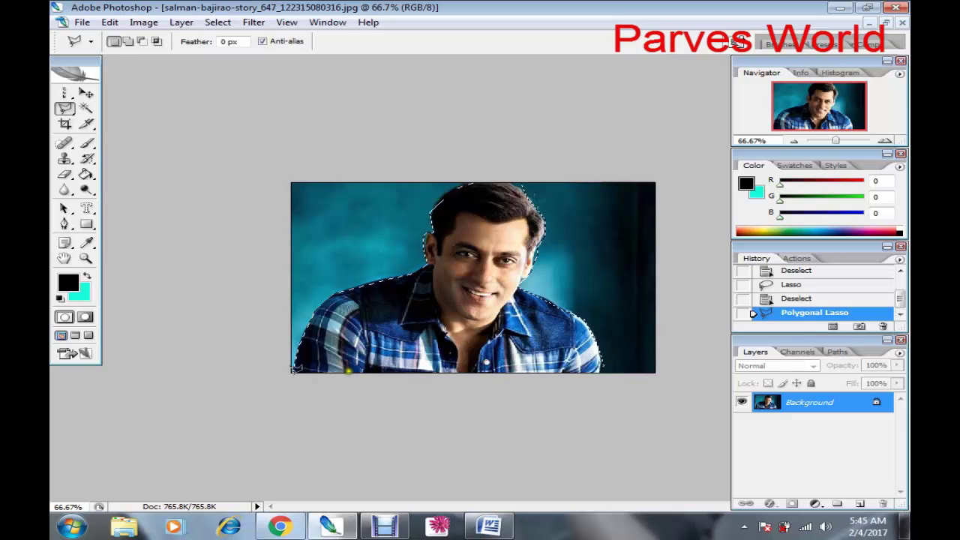
left_click(293, 369)
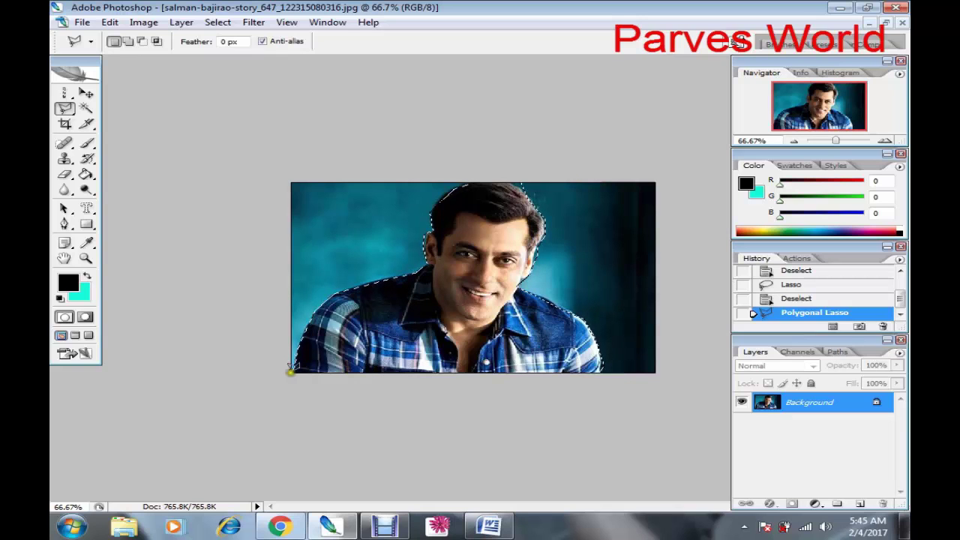
left_click(418, 371)
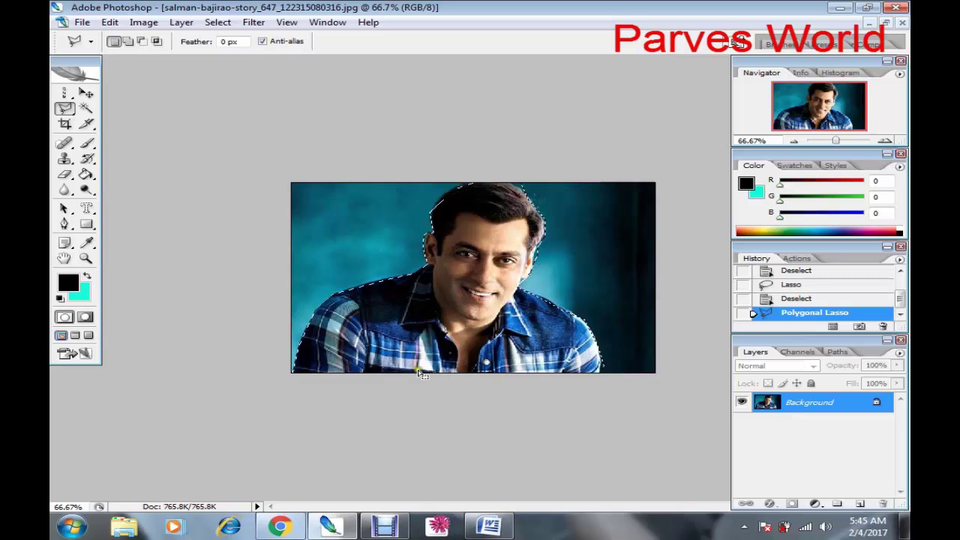
left_click(510, 304)
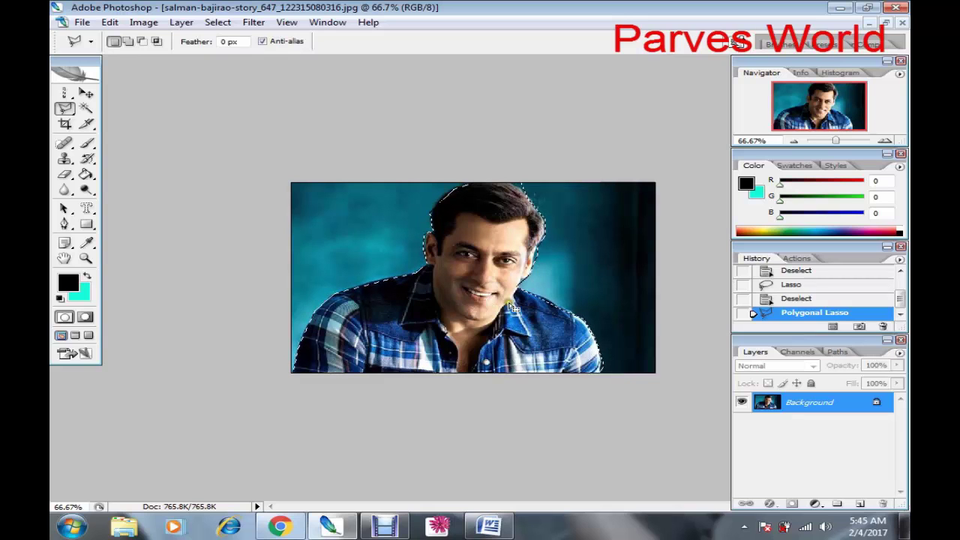
Float the portrait window and drag the selected man into the cut-outs document
key("v")
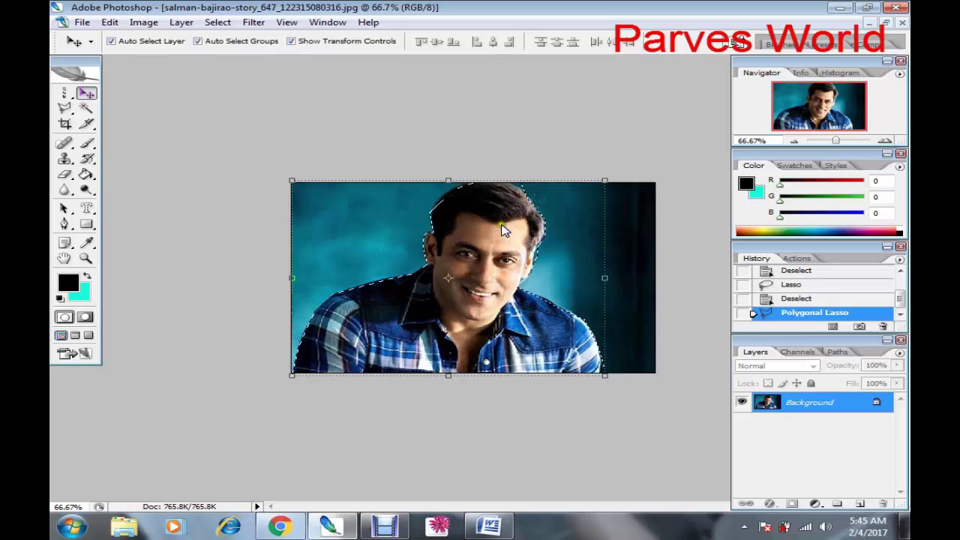
left_click(87, 93)
left_click(884, 22)
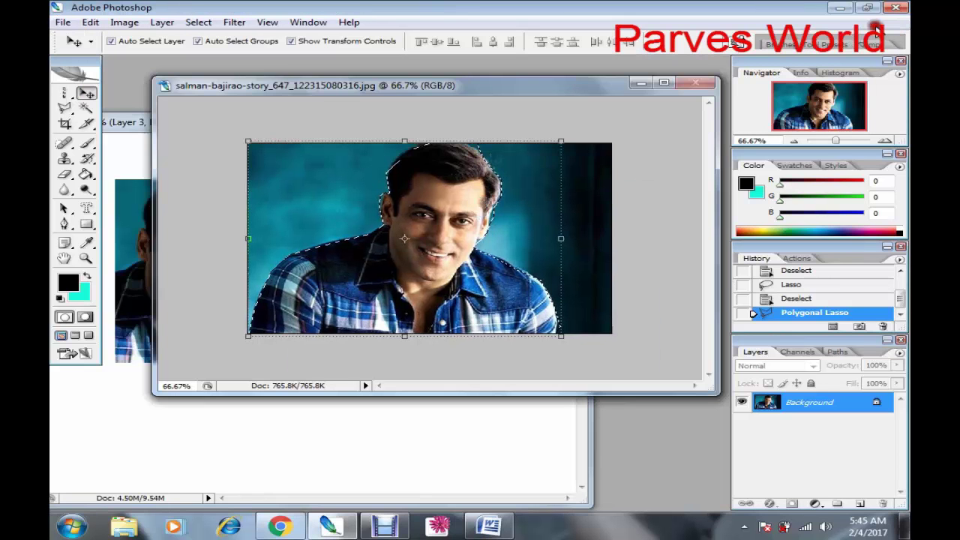
left_click_drag(525, 85, 768, 64)
mouse_move(593, 240)
left_mouse_down()
mouse_move(659, 152)
mouse_move(303, 367)
mouse_move(314, 255)
mouse_move(409, 255)
left_mouse_up()
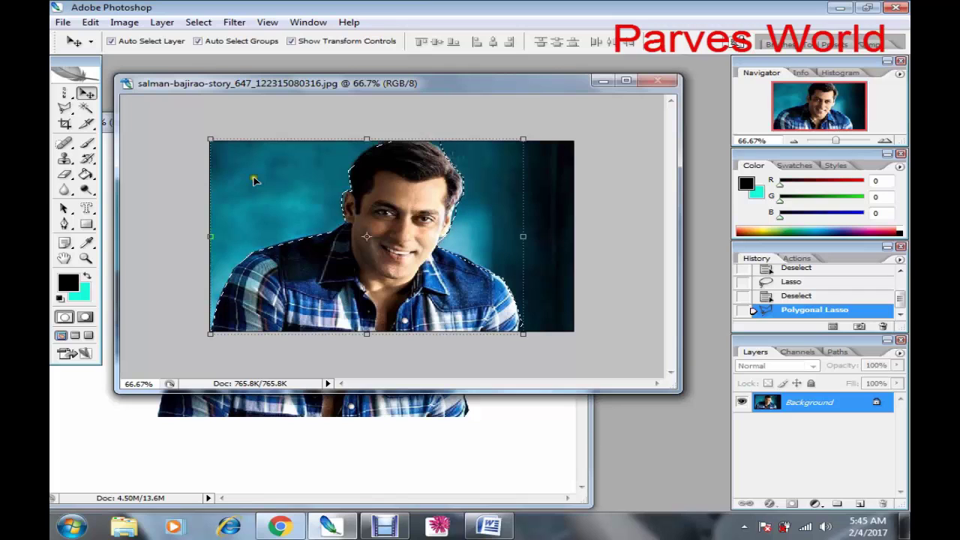
left_click(443, 189)
key("l")
right_click(66, 111)
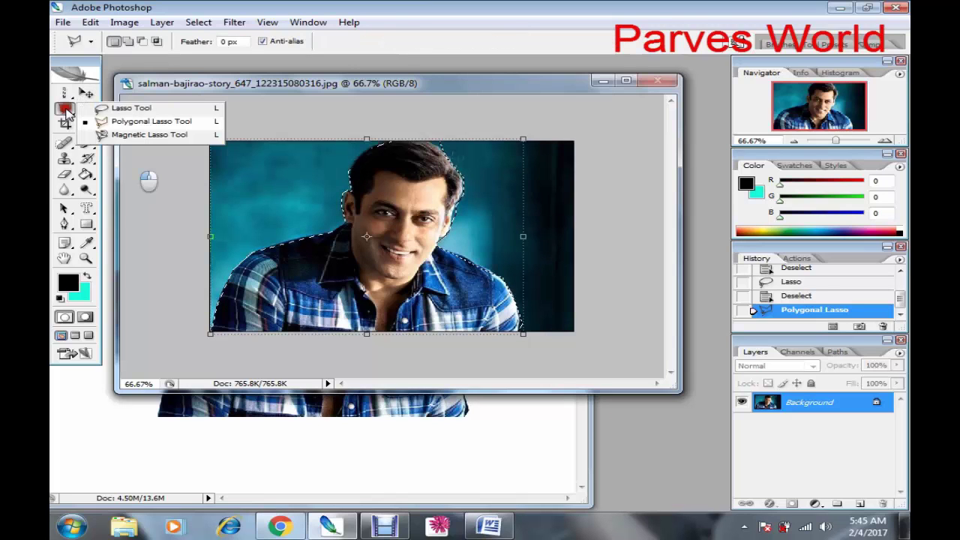
Clear the selection around the man and maximize the portrait window
left_click(124, 133)
left_click(271, 188)
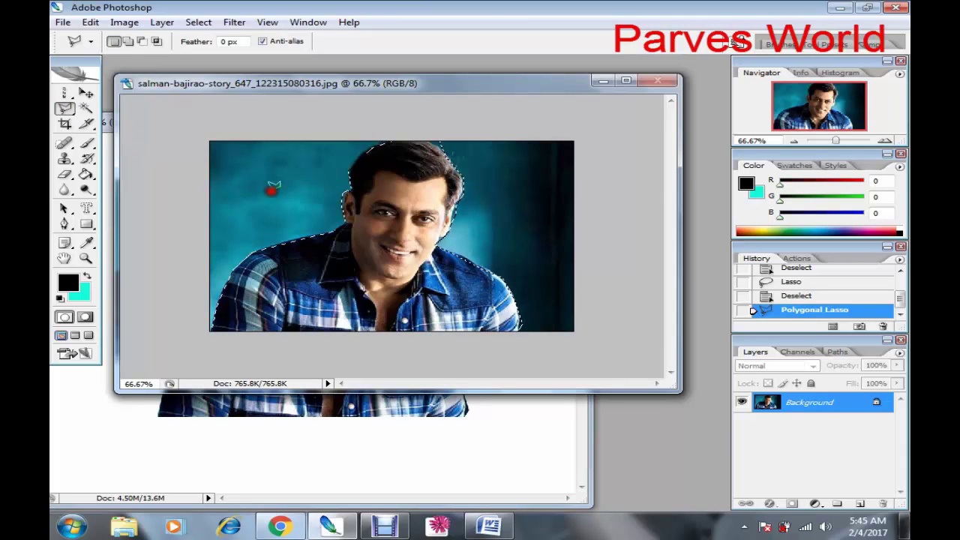
key("ctrl+d")
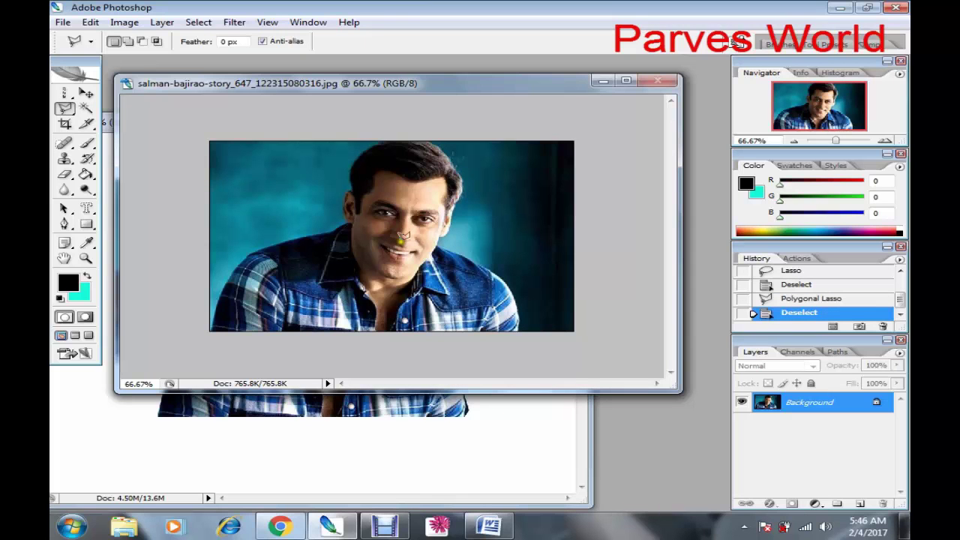
double_click(459, 83)
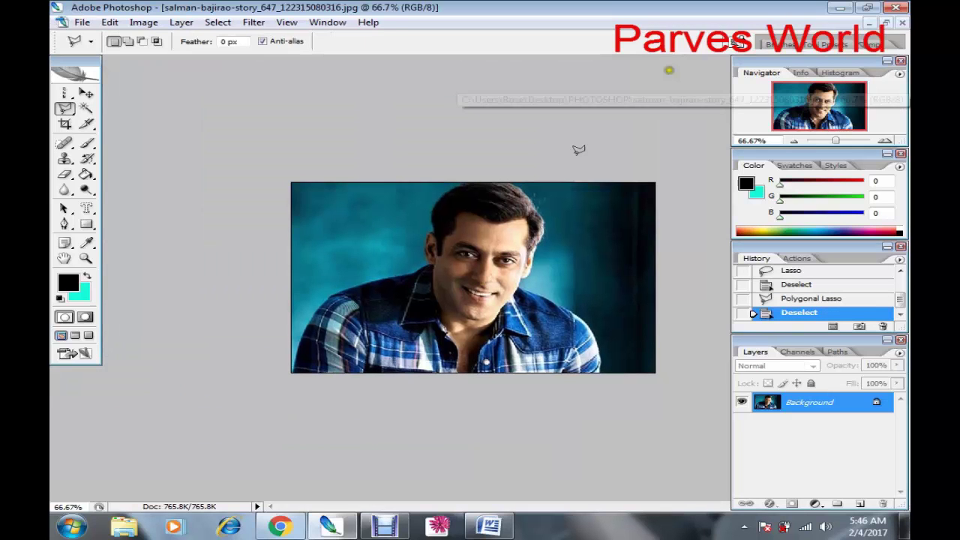
Switch to the Magnetic Lasso, zoom to 100%, and anchor it at the bottom-left corner
right_click(66, 110)
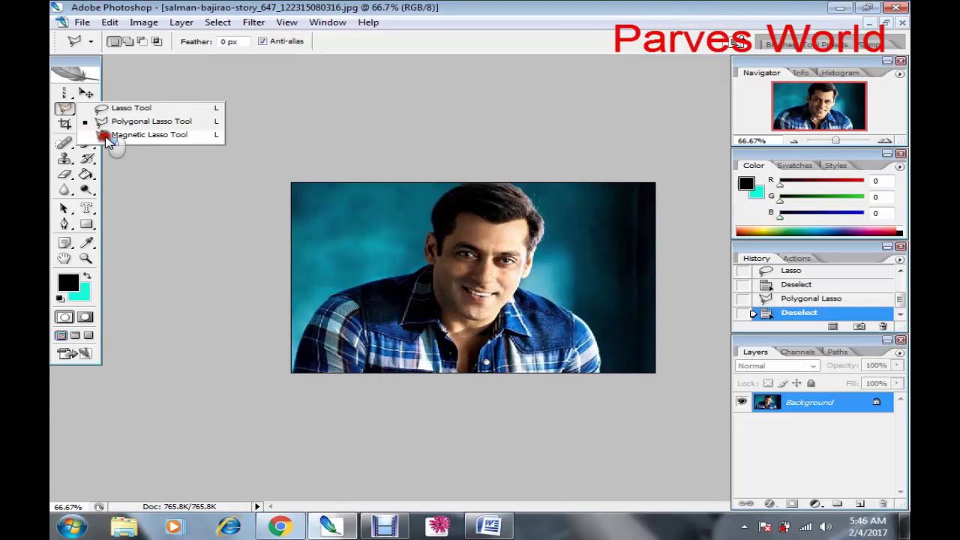
left_click(107, 136)
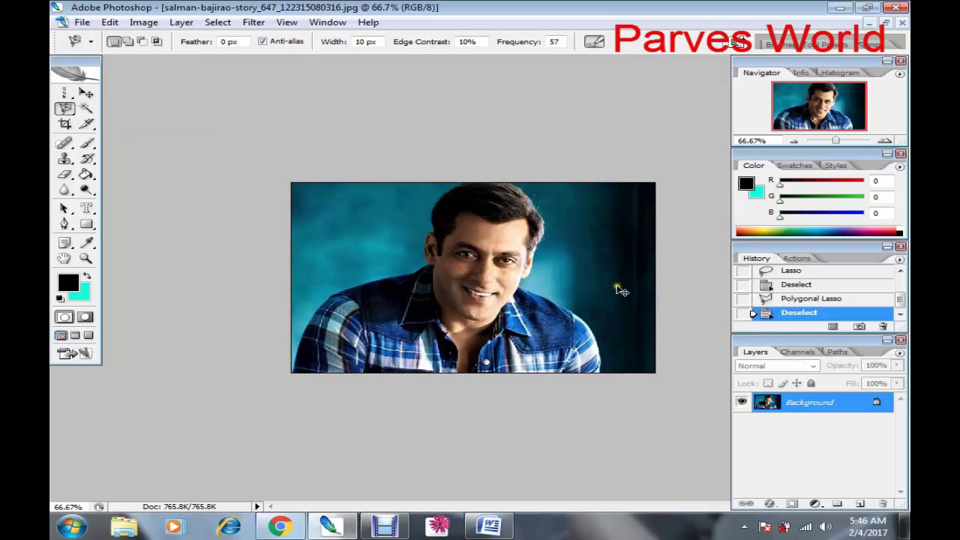
key("ctrl+plus")
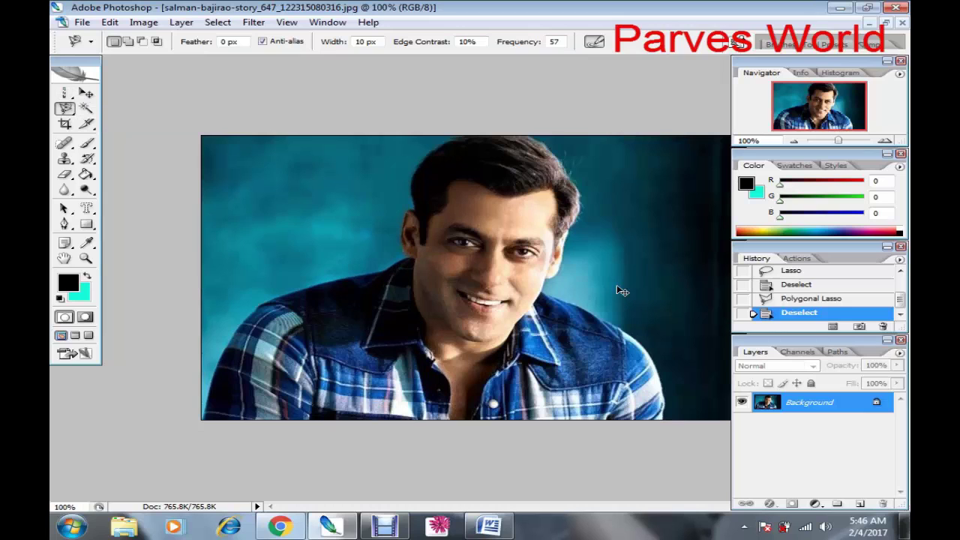
left_click(233, 402)
left_click(201, 420)
left_click(204, 420)
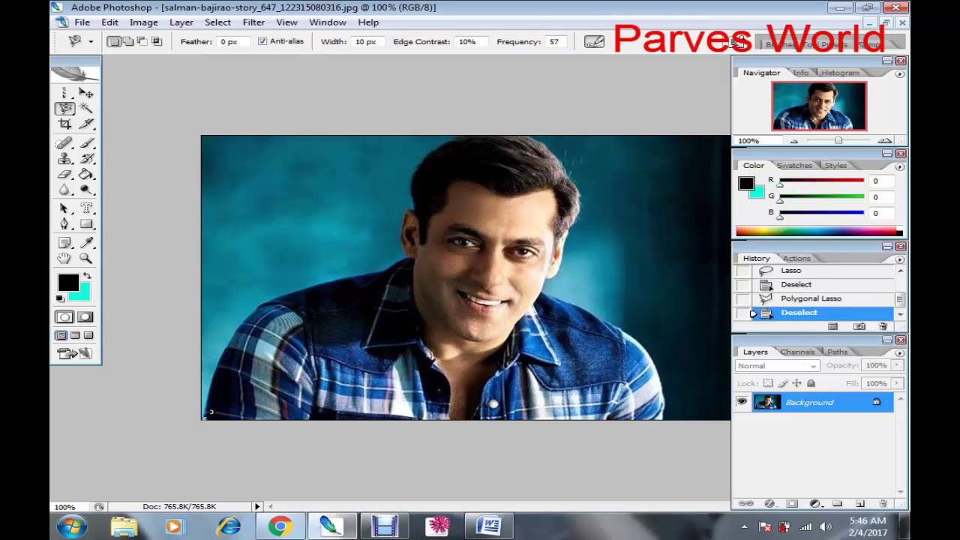
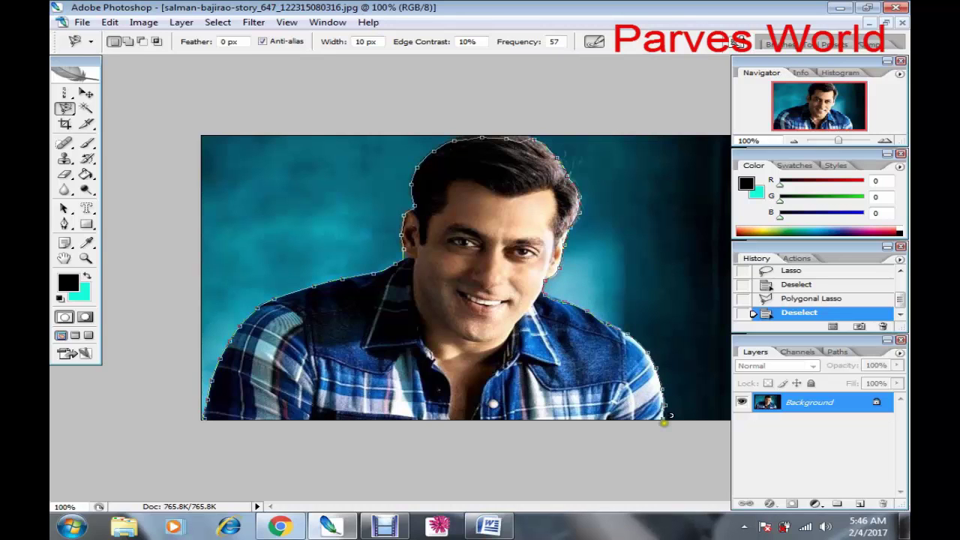
Close the Magnetic Lasso outline around the man, switch to Move, and float the portrait window
left_click(662, 421)
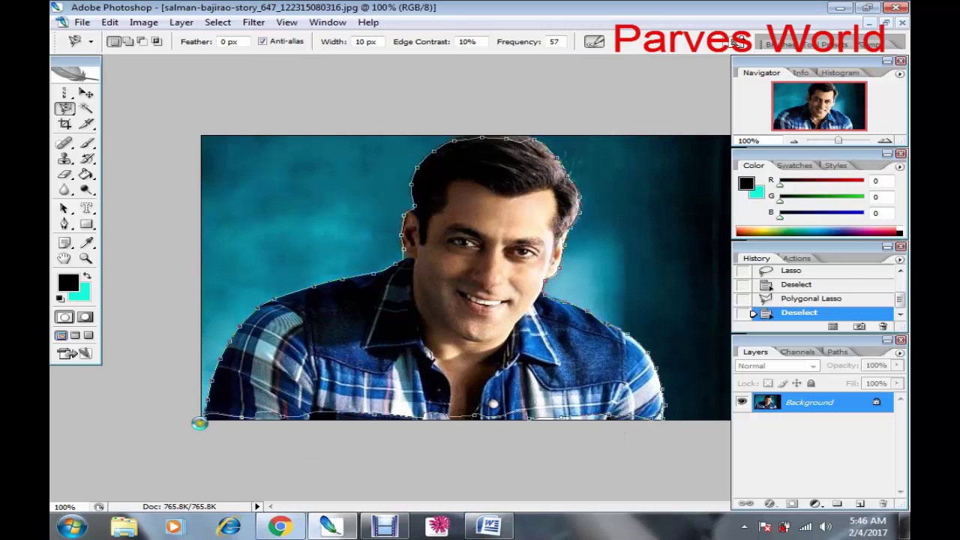
left_click(199, 422)
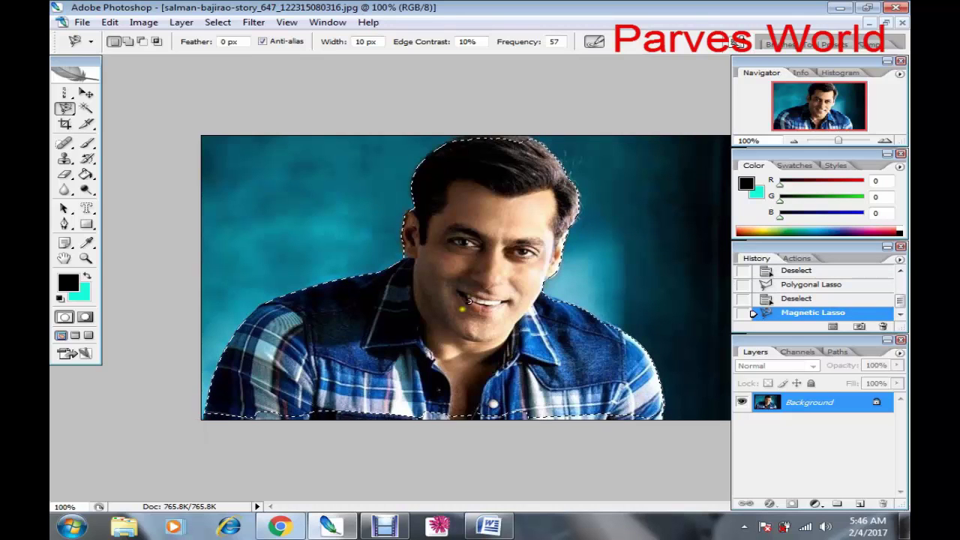
key("v")
left_click(87, 94)
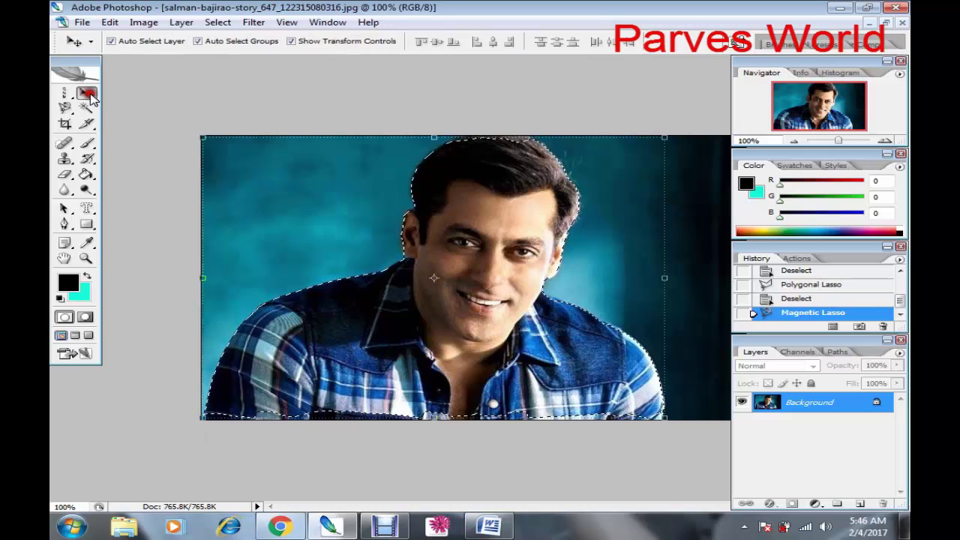
left_click(887, 21)
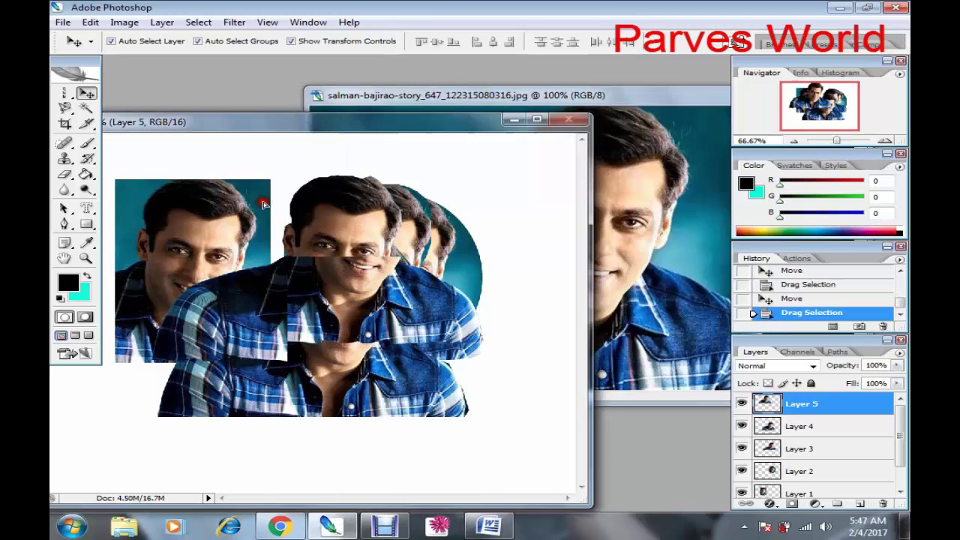
Rearrange the face copies on the print sheet, moving Layer 5 right and Layer 4 up-left
left_click_drag(376, 233, 357, 217)
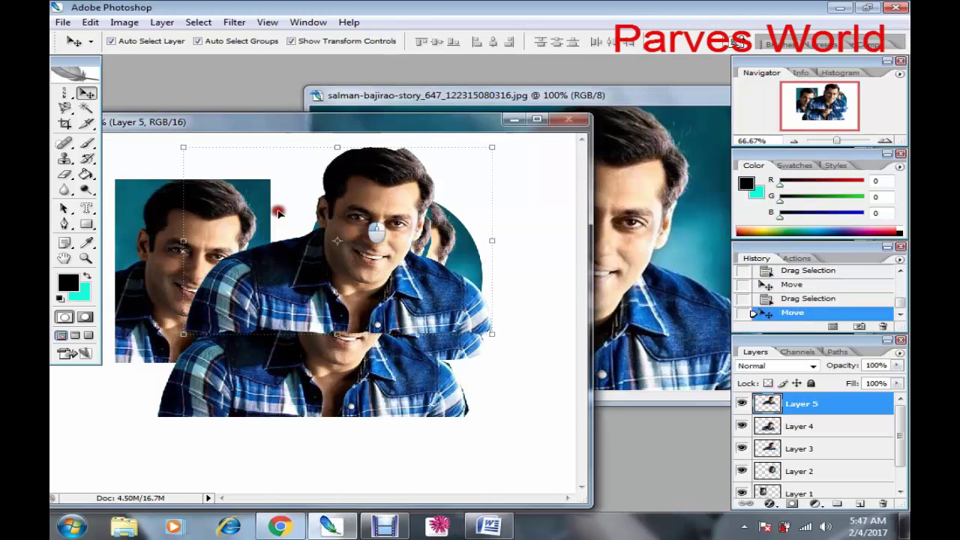
mouse_move(380, 209)
left_mouse_down()
mouse_move(420, 200)
mouse_move(407, 225)
left_mouse_up()
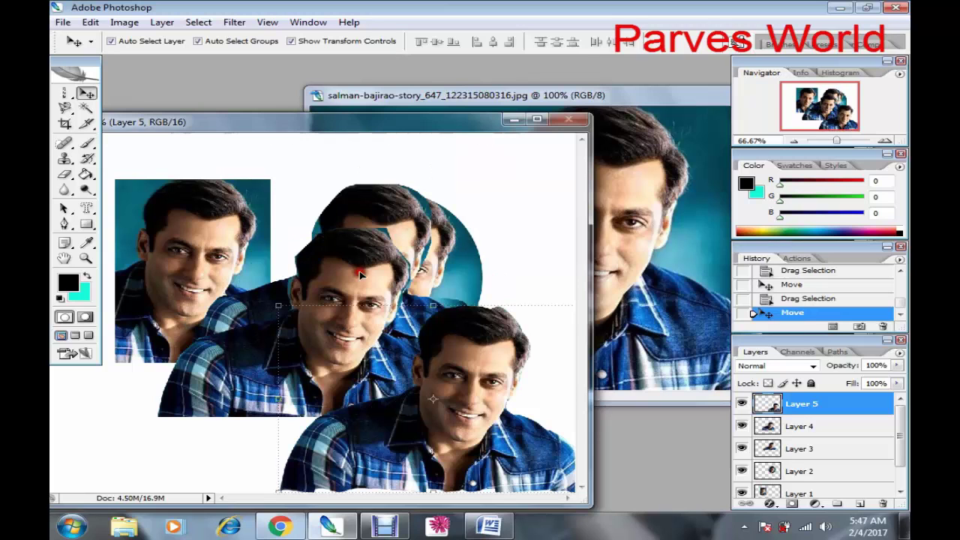
left_click_drag(360, 274, 337, 207)
mouse_move(388, 281)
left_mouse_down()
mouse_move(462, 169)
mouse_move(510, 147)
mouse_move(441, 190)
left_mouse_up()
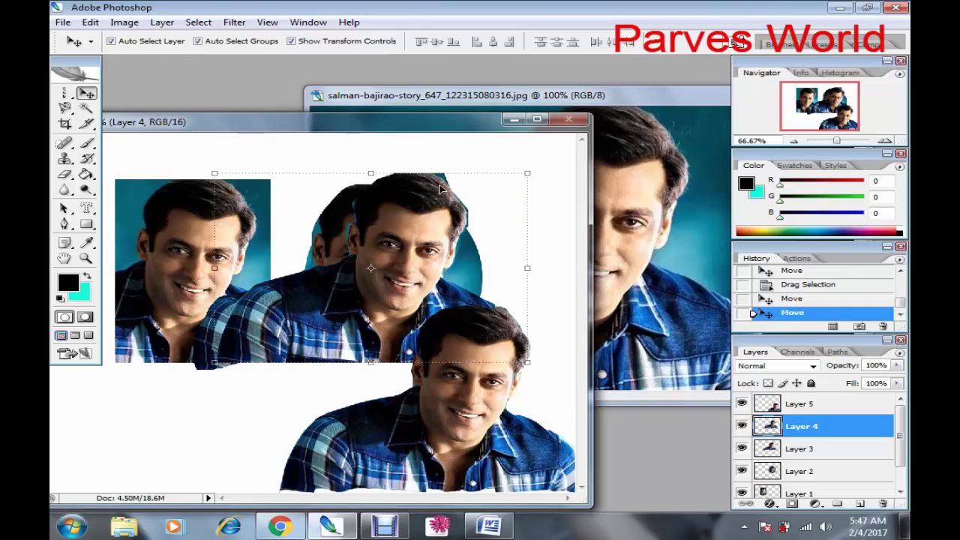
Switch to the lasso tools and bring up the list of lasso variants
left_click(421, 176)
key("e")
key("l")
left_click(66, 108)
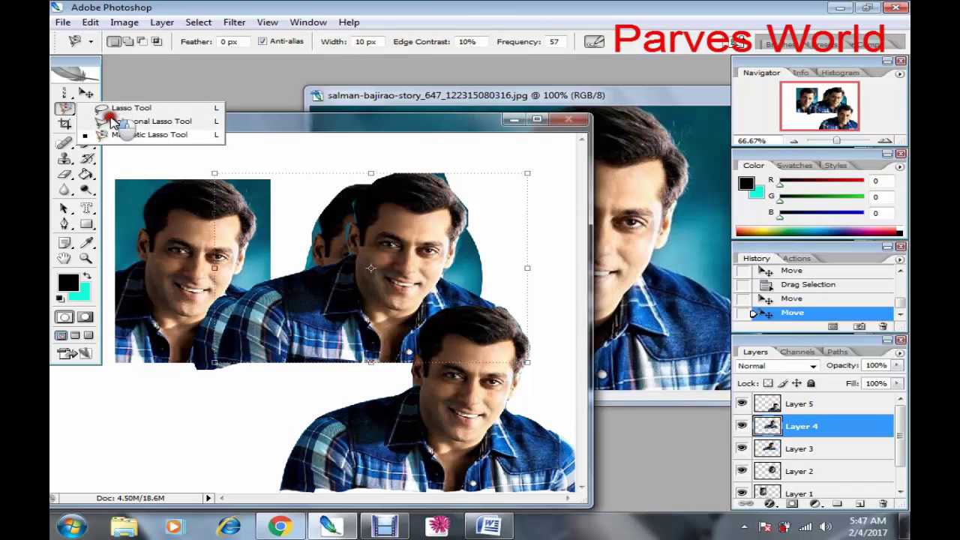
Switch to Magic Wand, deselect the second portrait with Ctrl+D, and bring up the Open dialog
left_click(117, 135)
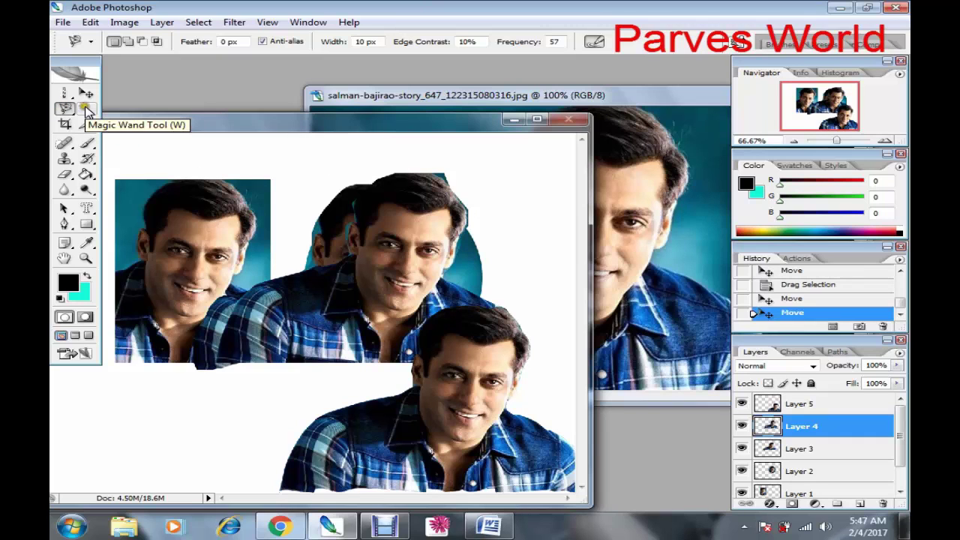
left_click(87, 110)
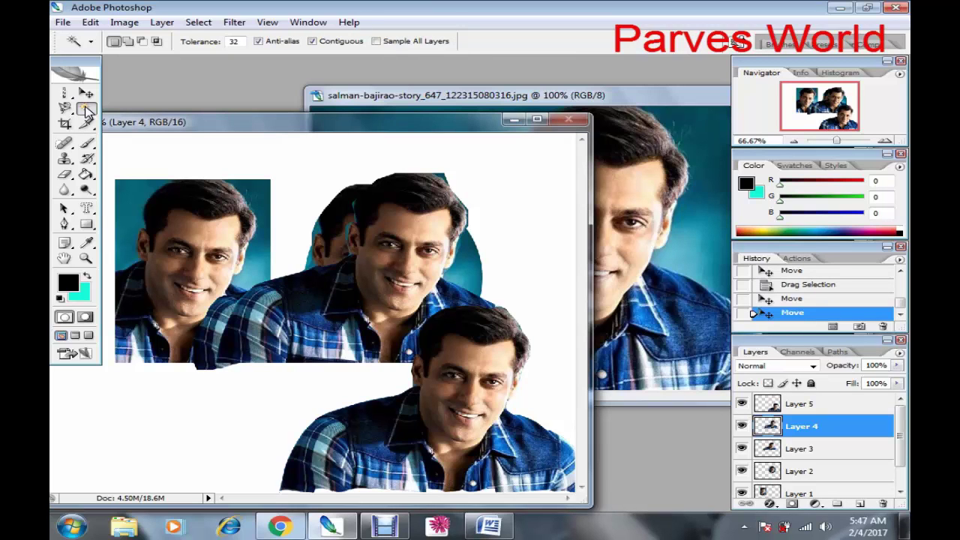
key("ctrl+Tab")
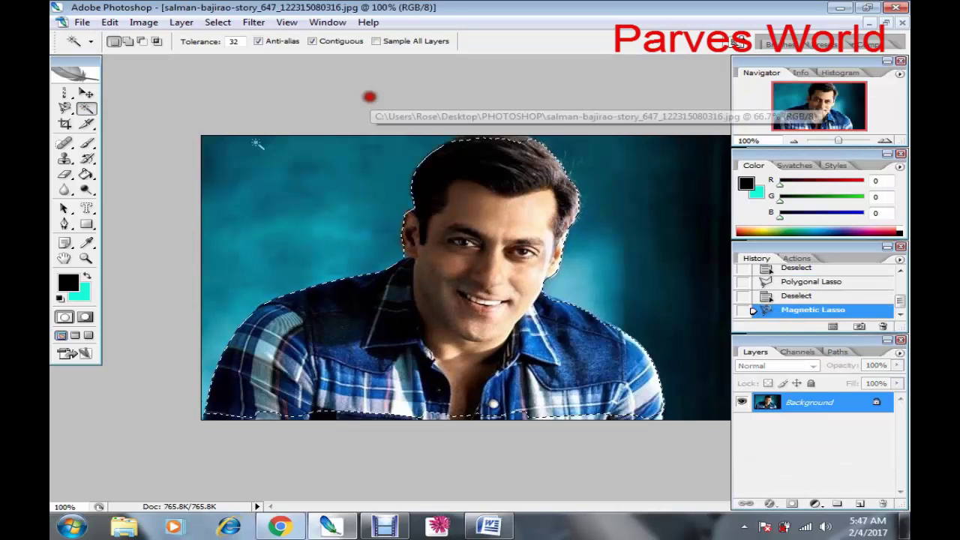
left_click(257, 144)
key("ctrl+d")
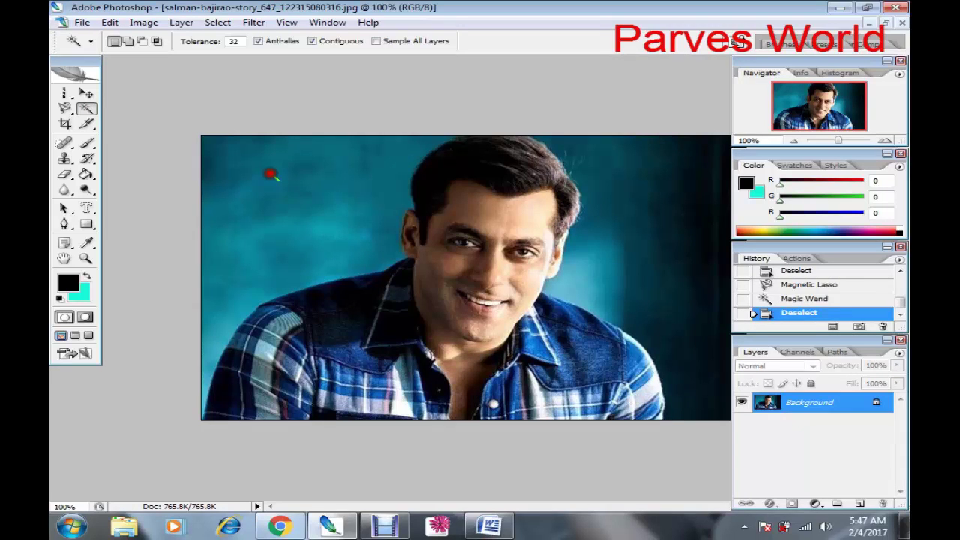
left_click(82, 92)
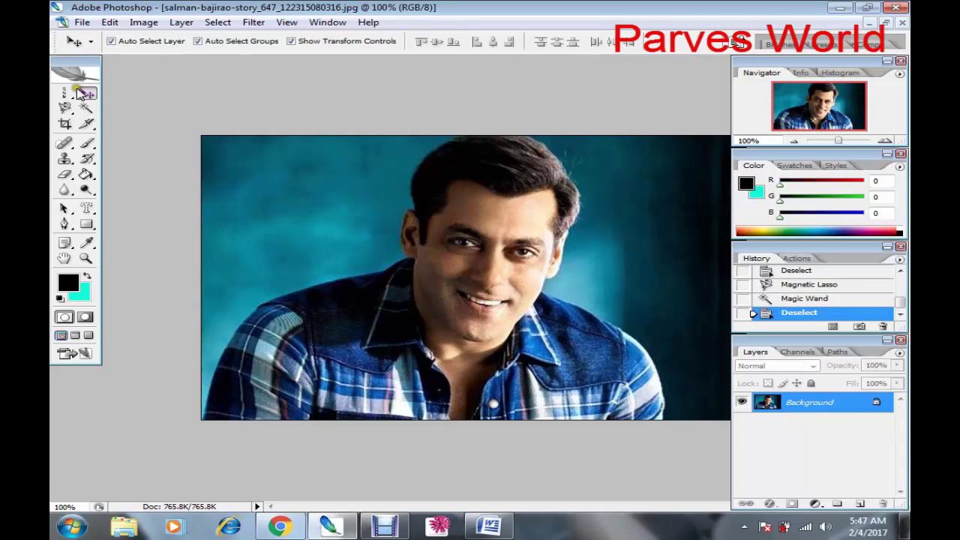
key("ctrl+o")
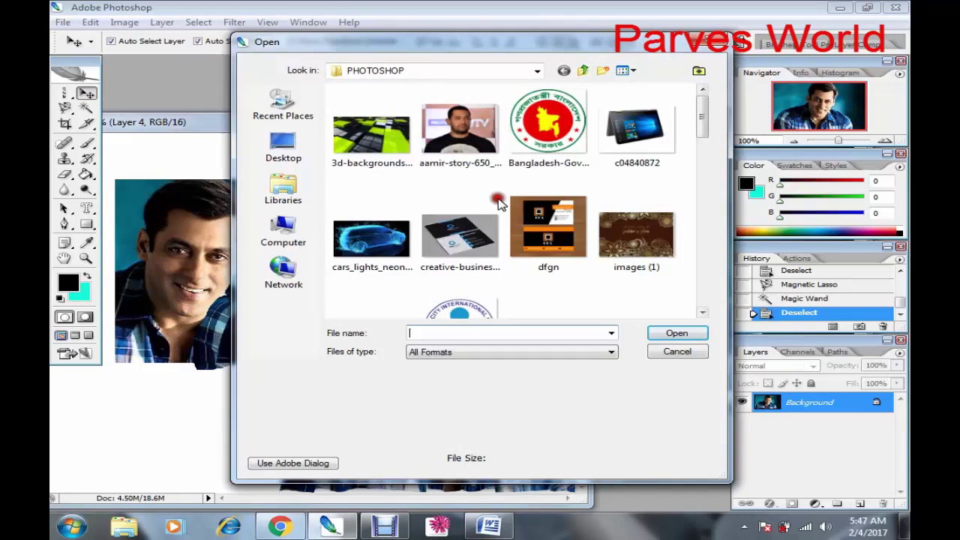
Browse the PHOTOSHOP folder thumbnails and pick the dfgn image to open
mouse_move(701, 118)
left_mouse_down()
mouse_move(715, 129)
mouse_move(725, 289)
left_mouse_up()
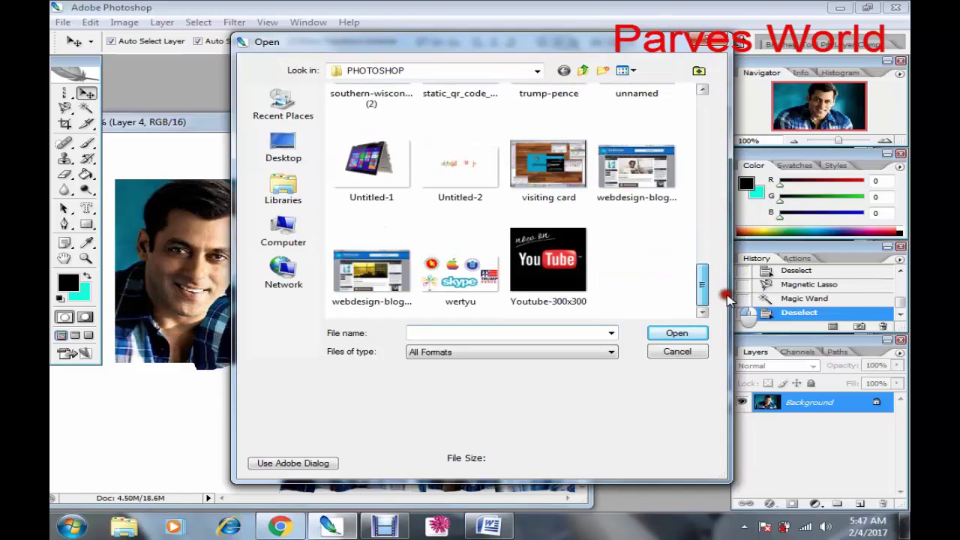
scroll(729, 298, "up", 1)
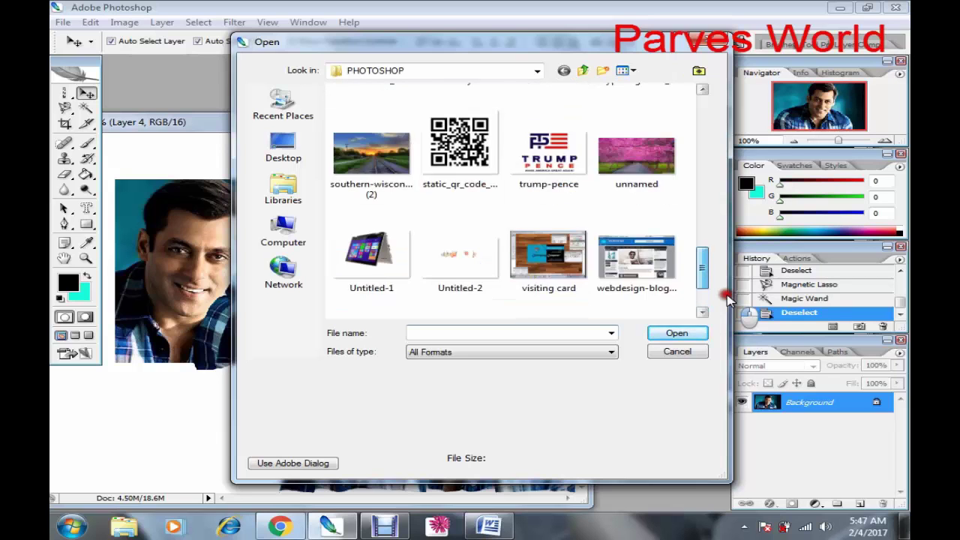
scroll(729, 298, "down", 1)
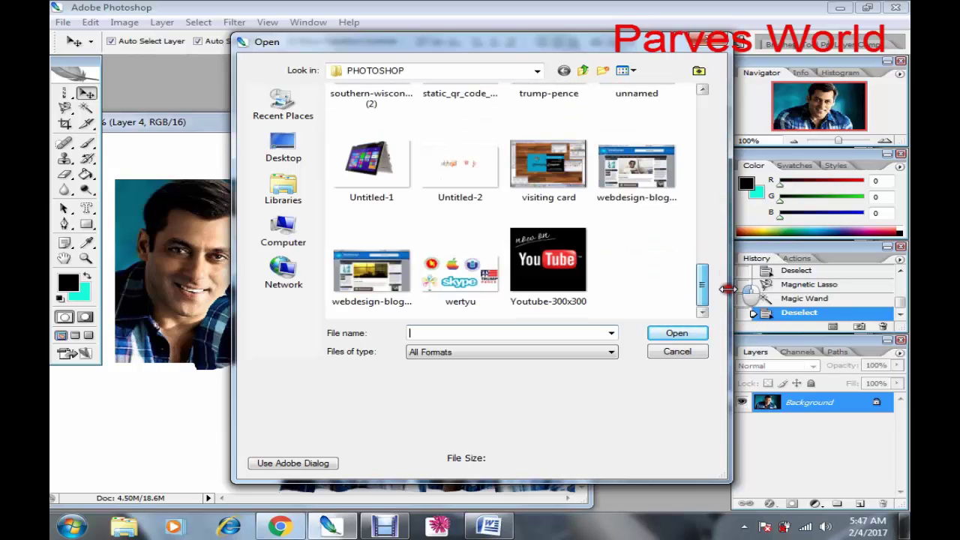
scroll(703, 295, "up", 3)
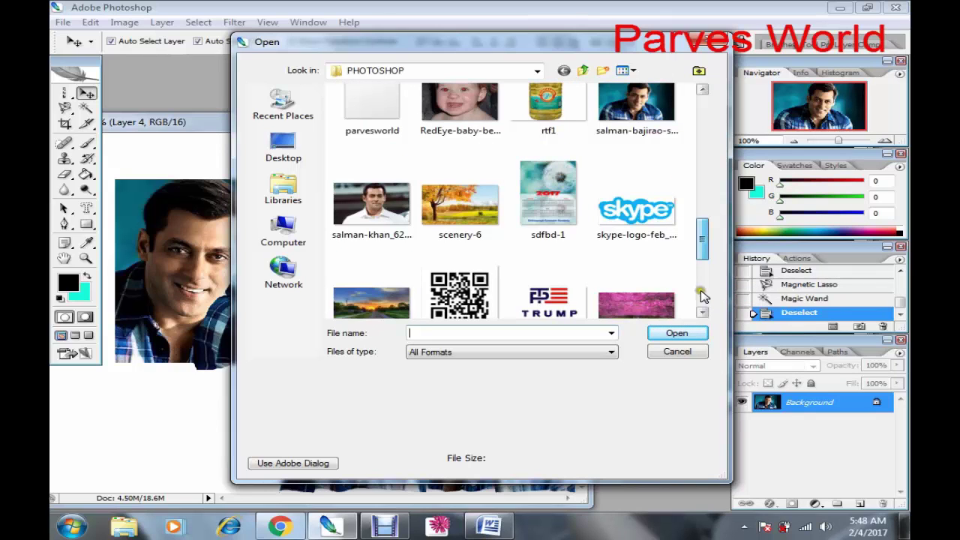
scroll(702, 294, "up", 2)
left_click(698, 235)
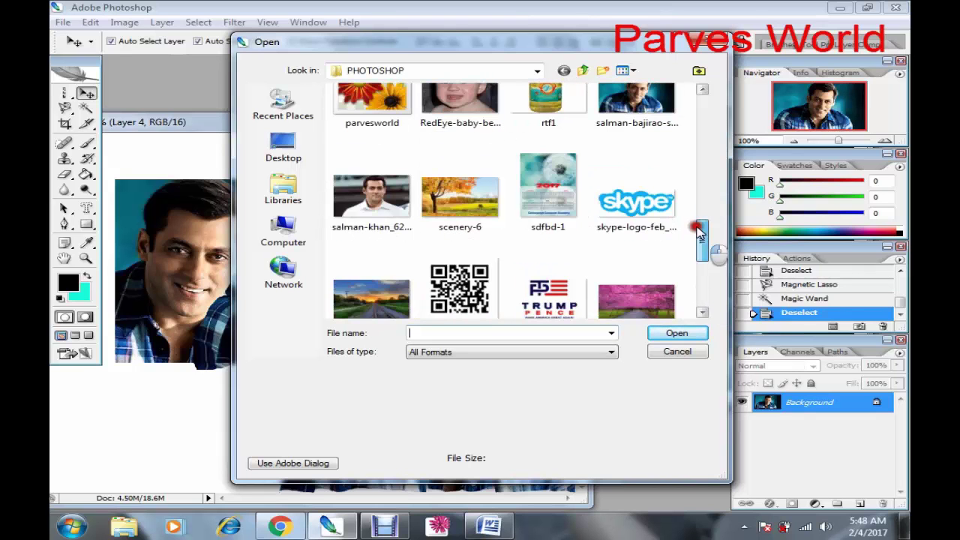
left_click(699, 233)
left_click_drag(695, 238, 698, 129)
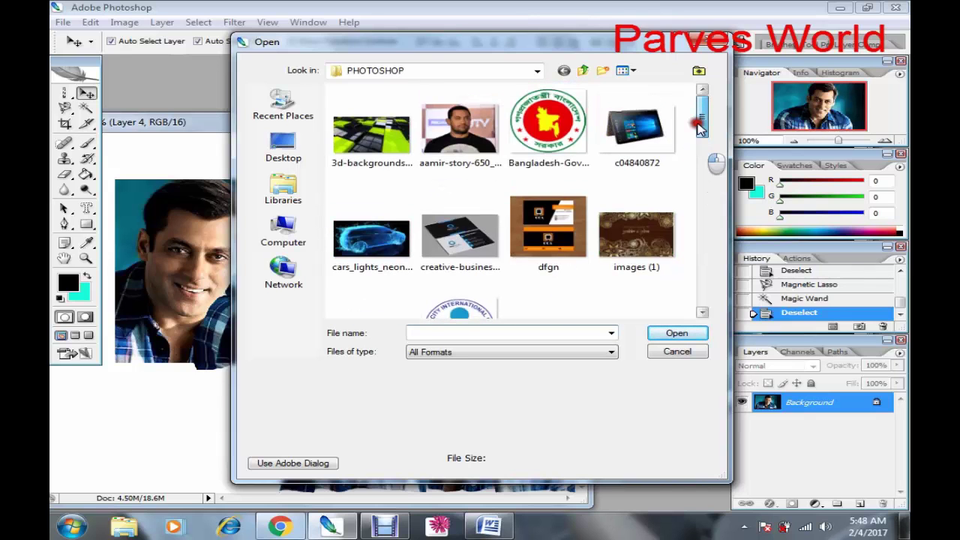
key("d")
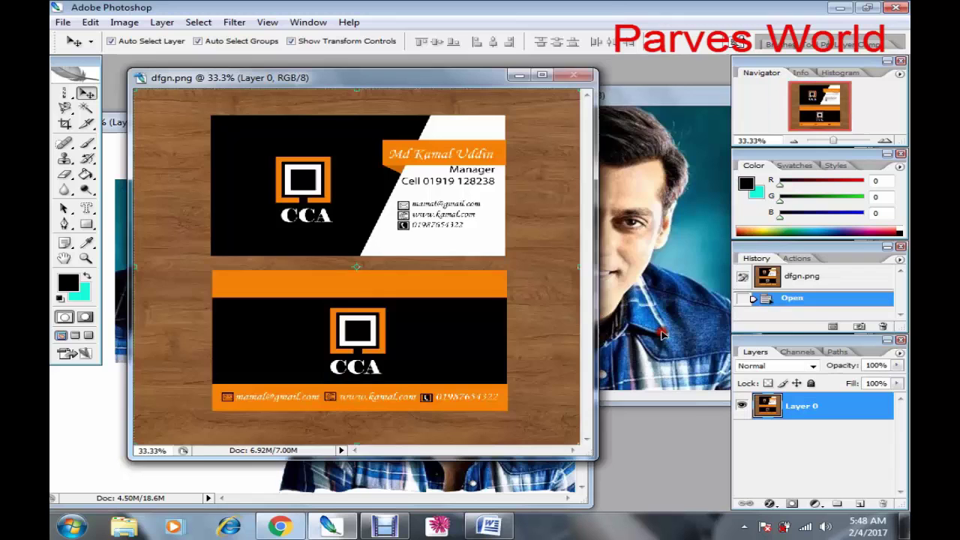
Move the dfgn.png window aside and Magic Wand-select the top card's black panel
left_click_drag(363, 83, 453, 73)
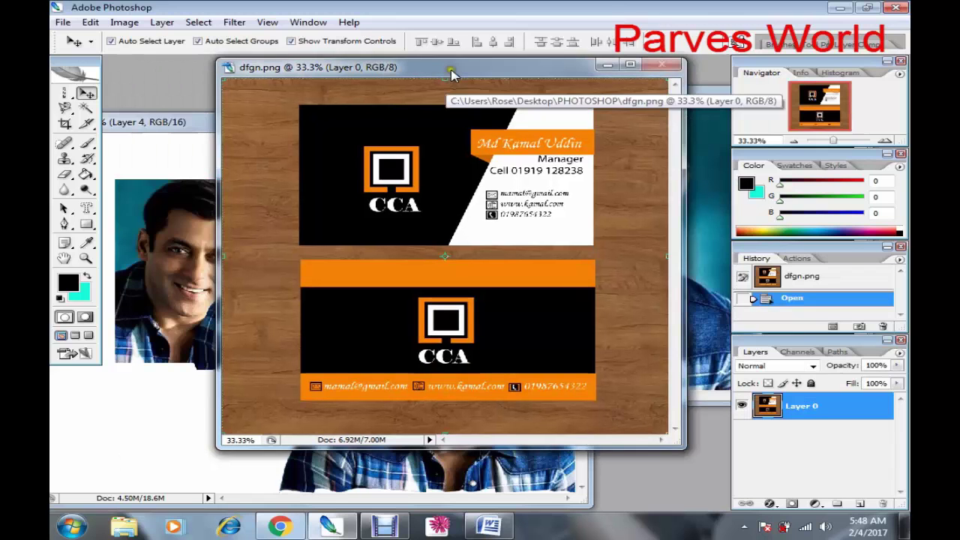
left_click(270, 135)
left_click(88, 109)
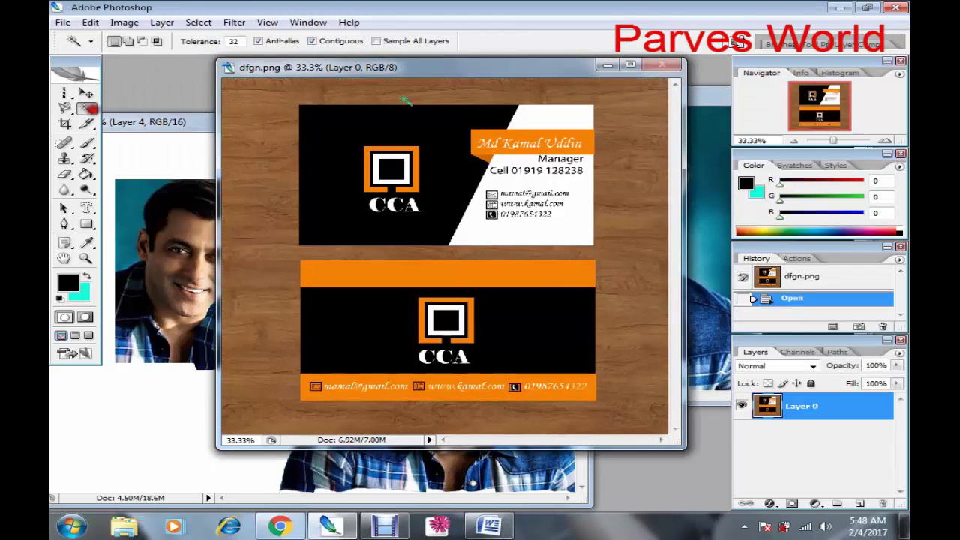
left_click(380, 119)
left_click(351, 125)
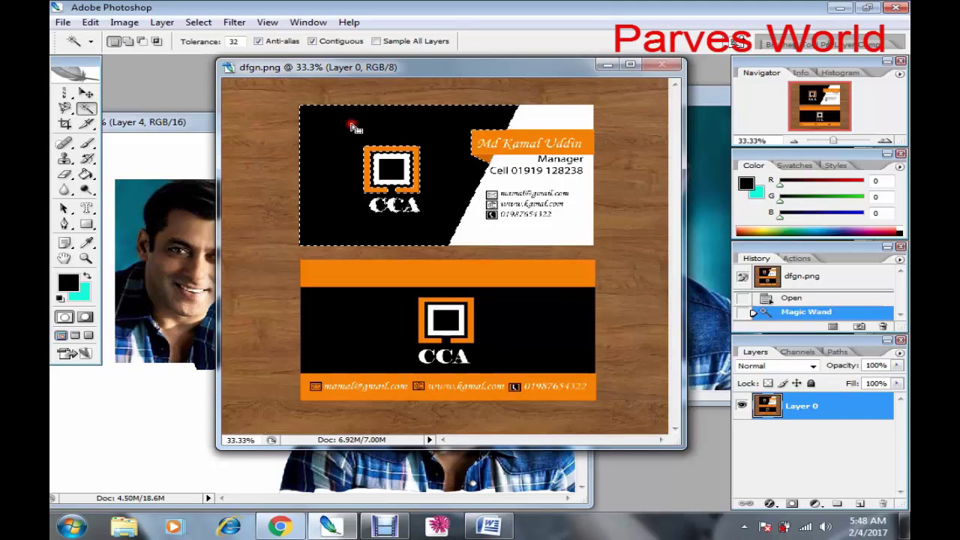
left_click(346, 149)
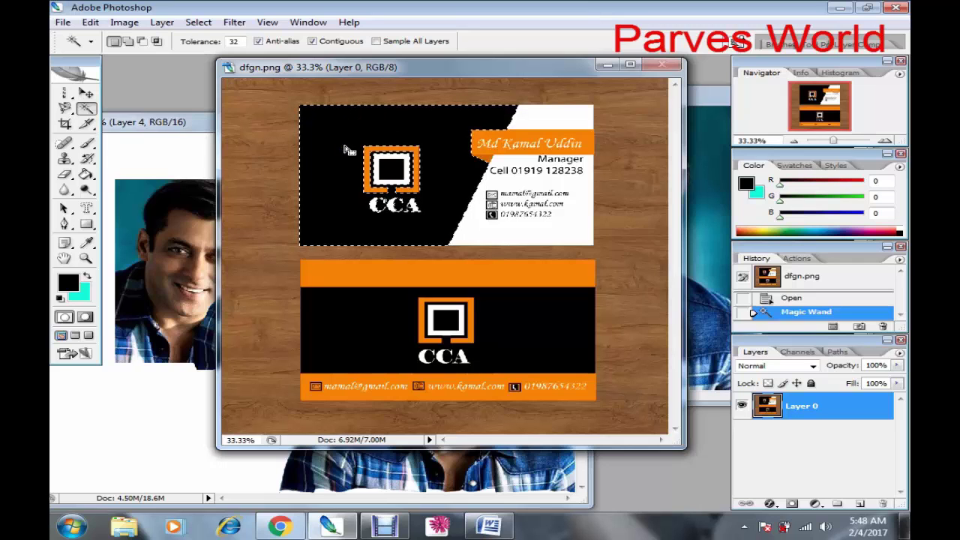
left_click(122, 189)
Choose the Paint Bucket and set the foreground colour to bright red
left_click(85, 176)
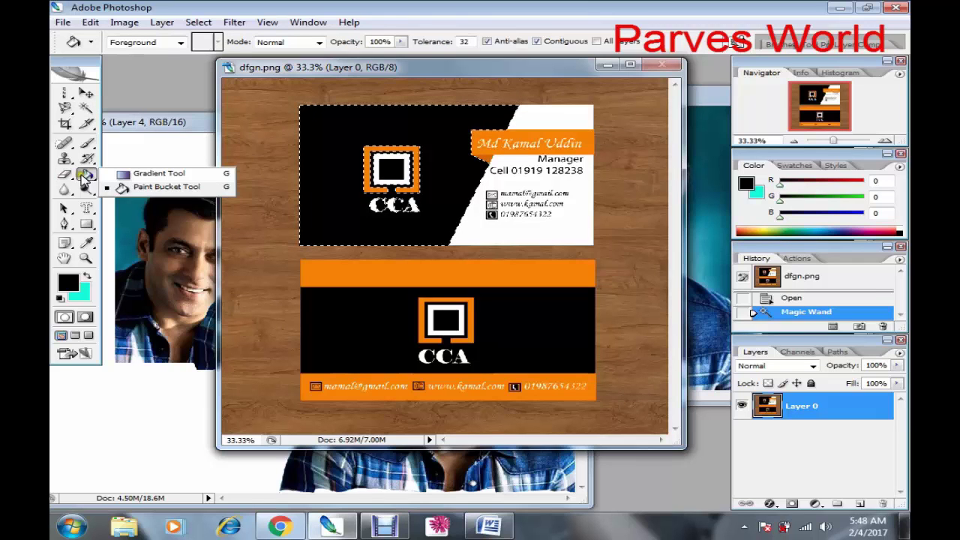
left_click(144, 188)
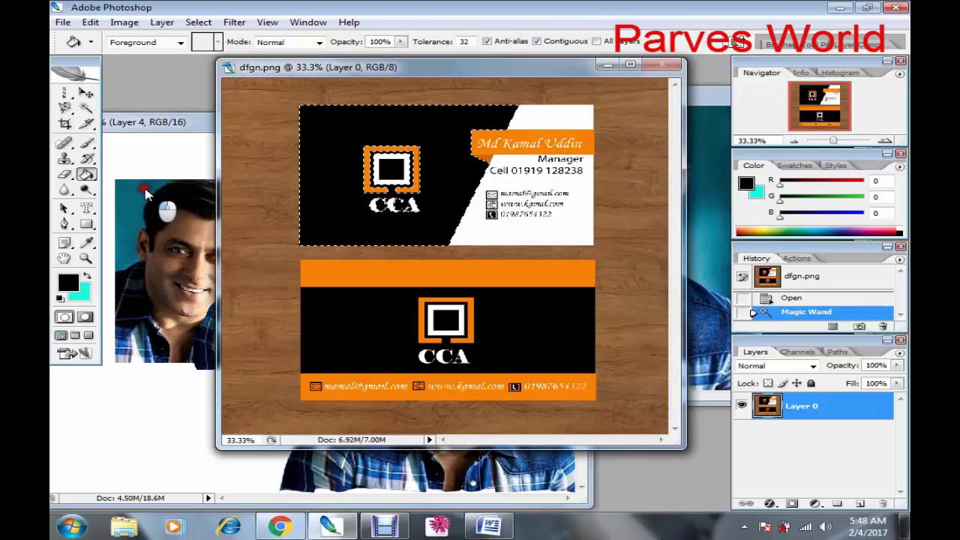
left_click(67, 281)
left_click(674, 87)
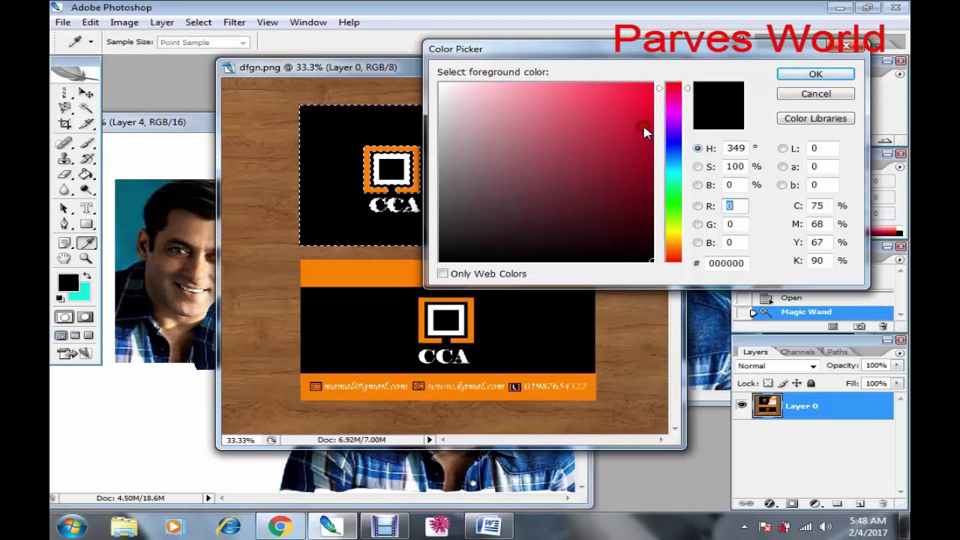
left_click(652, 84)
left_click(794, 73)
Fill the selected black panel with red, clear it, and refill it red
key("g")
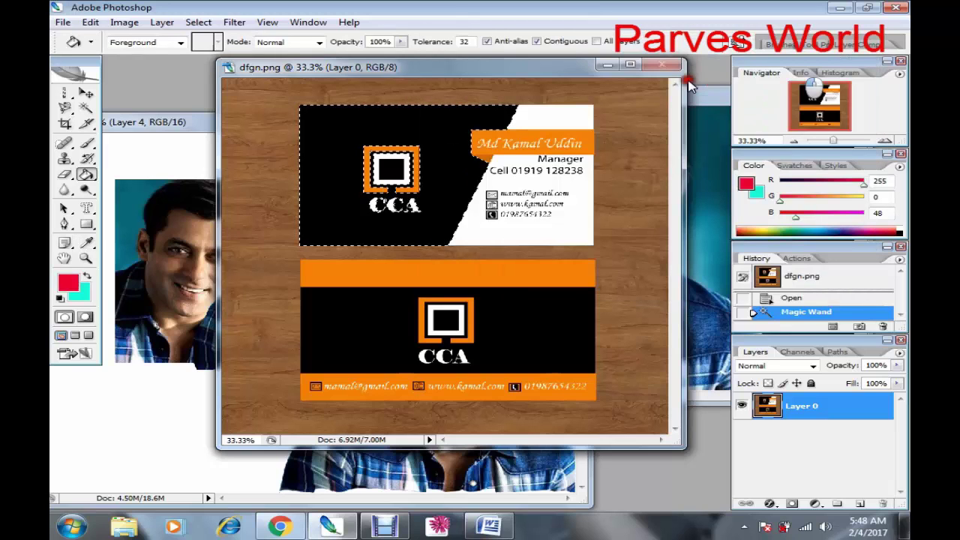
left_click(405, 134)
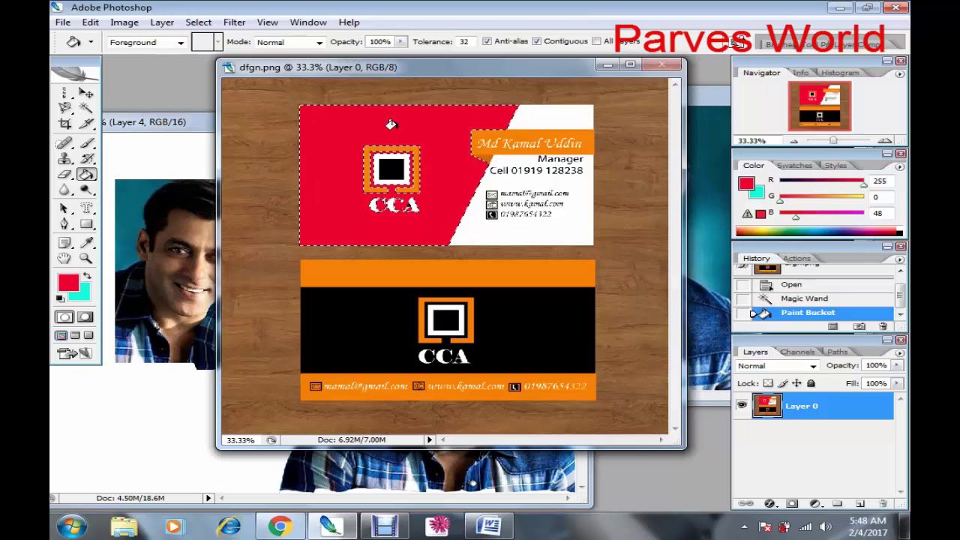
key("Delete")
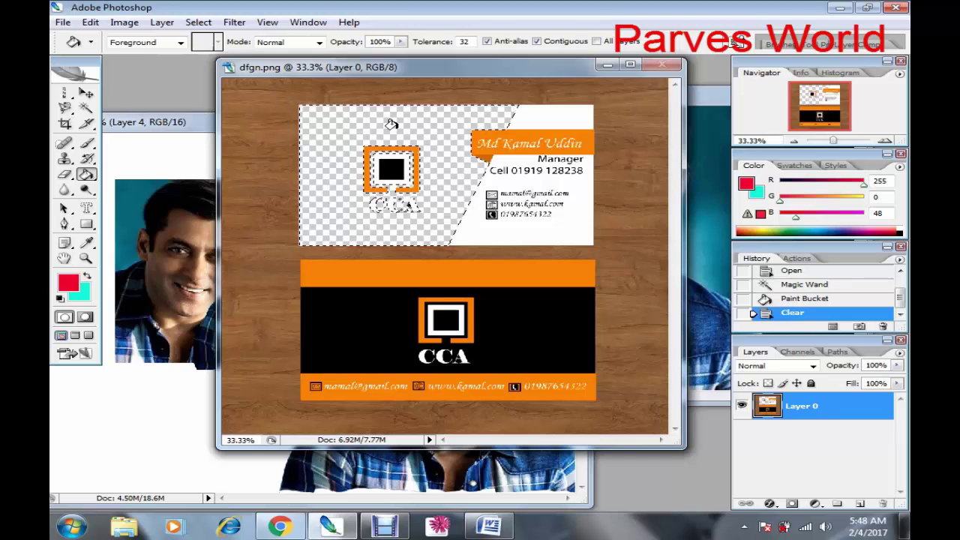
left_click(630, 66)
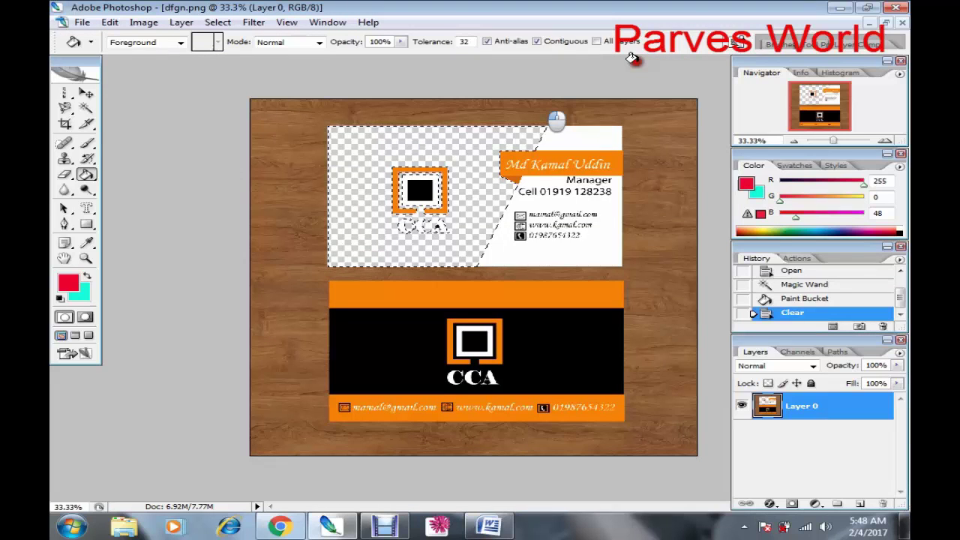
left_click(357, 171)
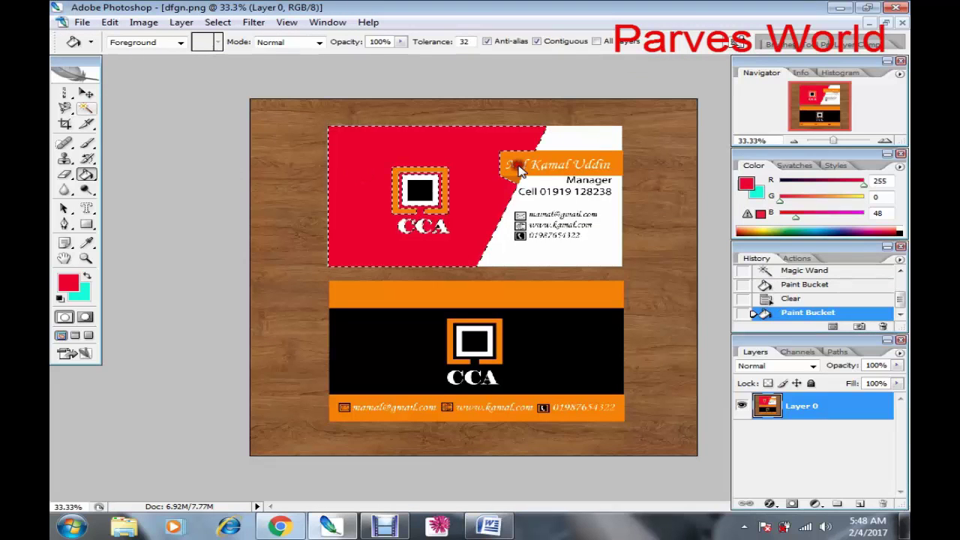
Float the card window aside and bring the portrait photo forward, maximized
left_click(87, 108)
left_click(886, 22)
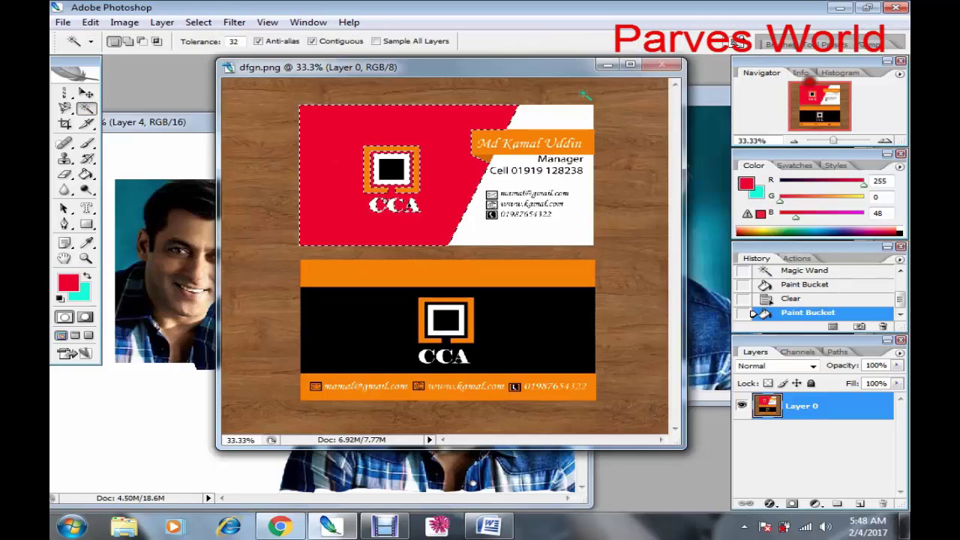
left_click_drag(269, 68, 482, 94)
double_click(315, 95)
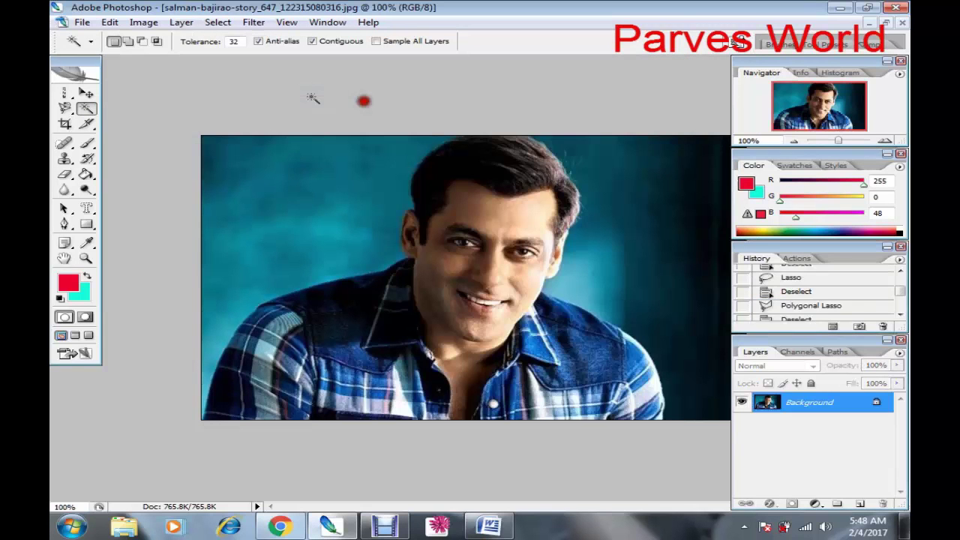
left_click(292, 203)
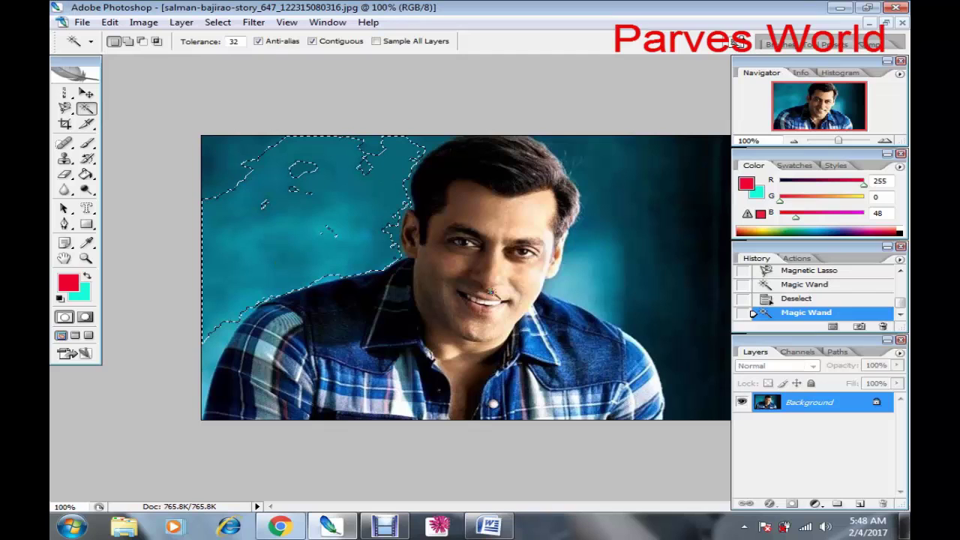
left_click(522, 246)
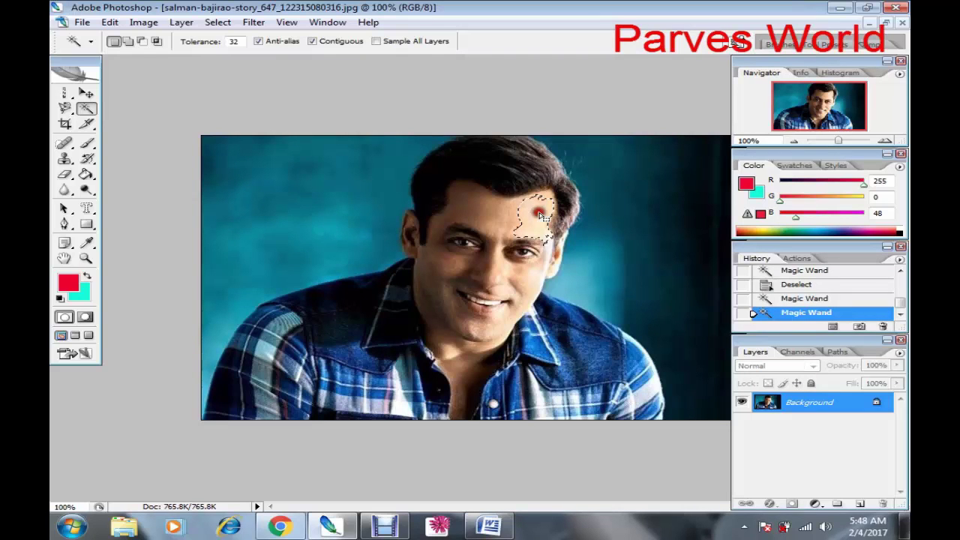
left_click(529, 220)
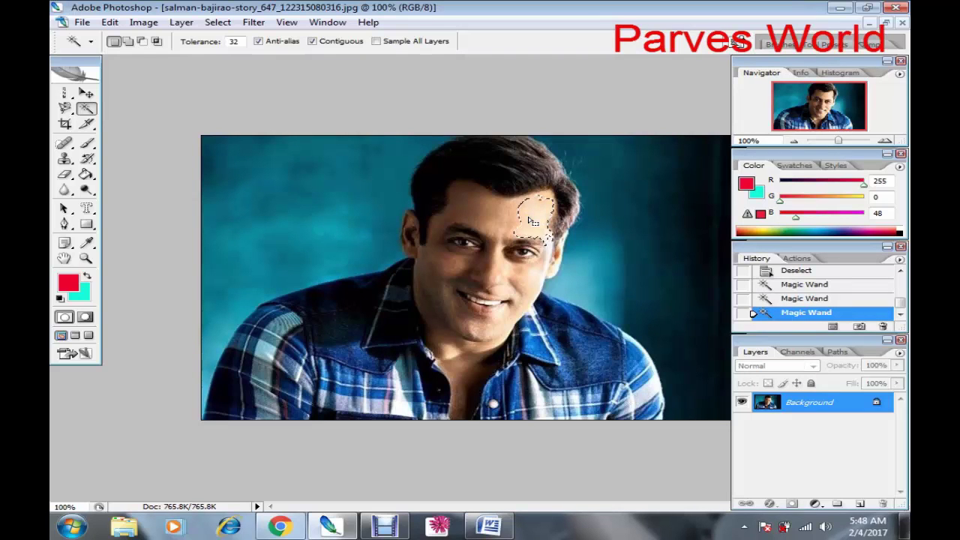
left_click(525, 276)
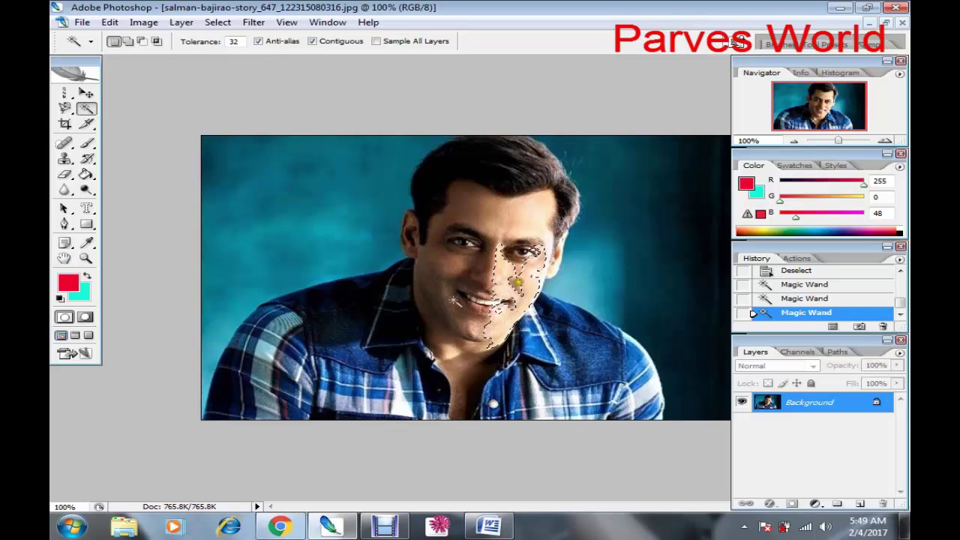
left_click(443, 298)
left_click(428, 302)
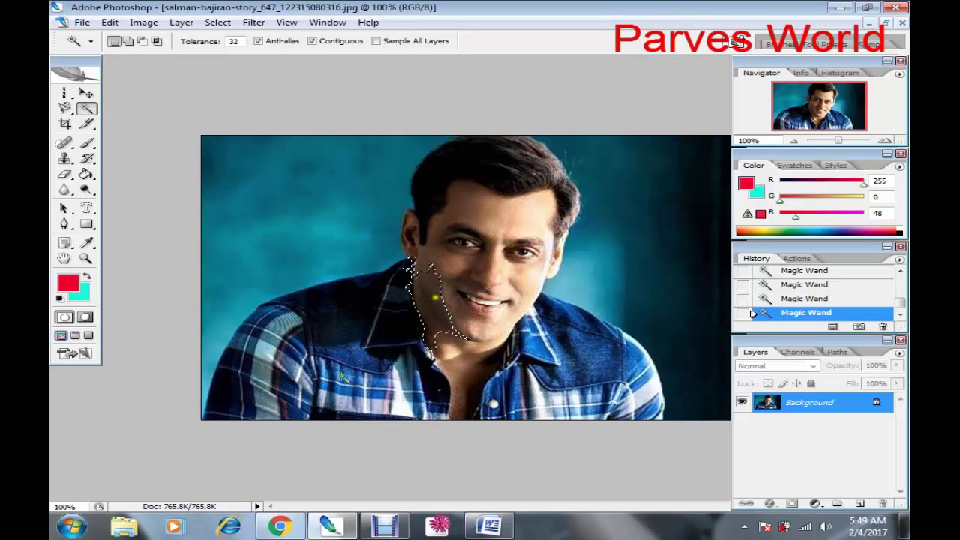
left_click(362, 407)
left_click(396, 407)
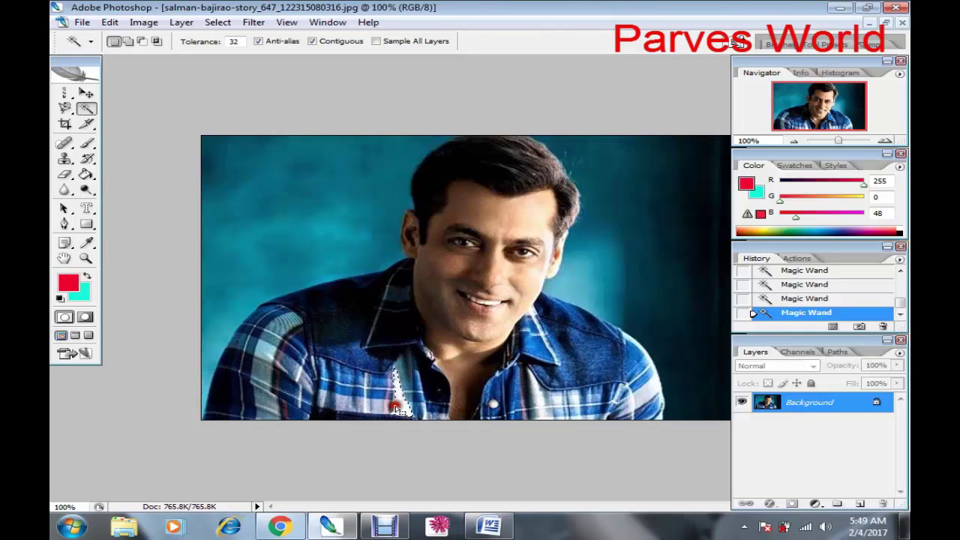
key("ctrl+d")
left_click(401, 395)
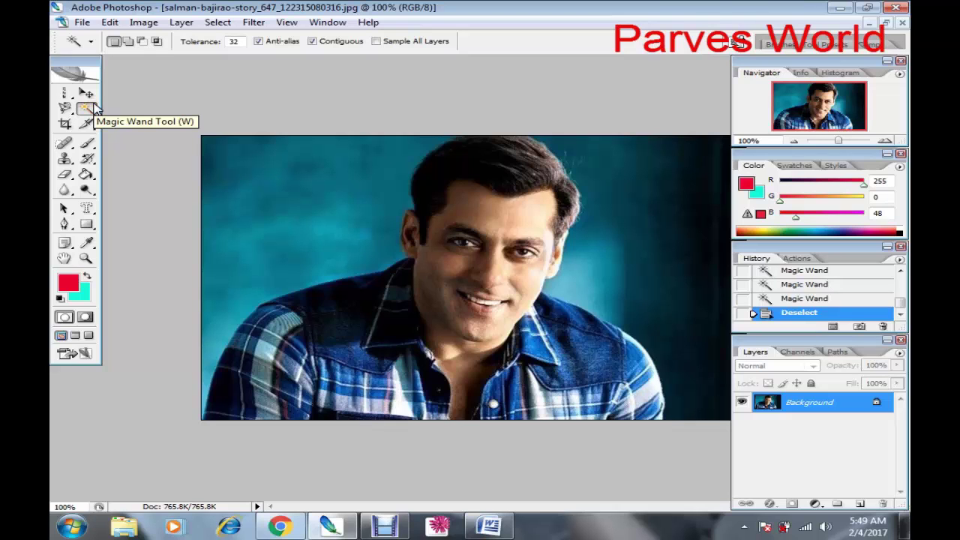
left_click(87, 110)
key("c")
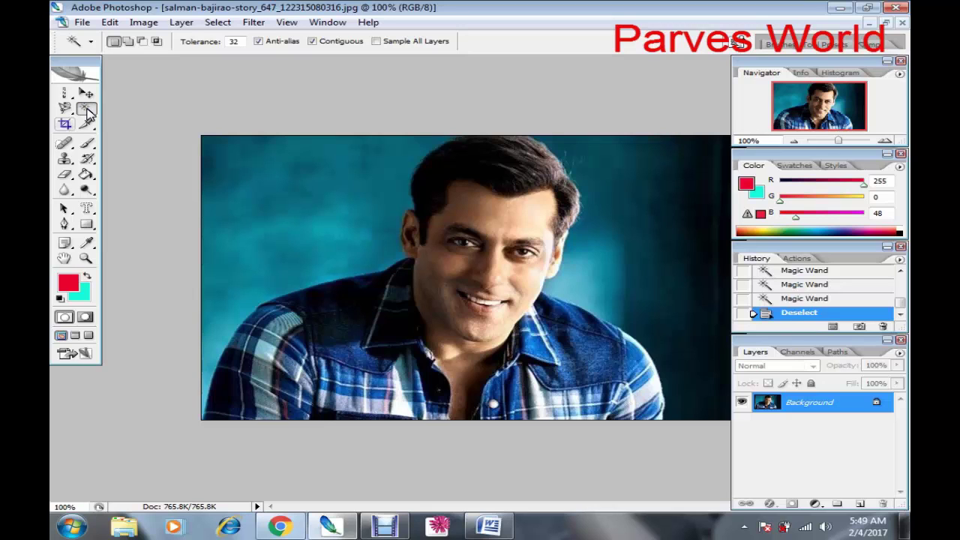
left_click(66, 125)
Set the Crop tool to Width 1.5 in, Height 1.9 in, Resolution 300 pixels/inch
left_click(67, 126)
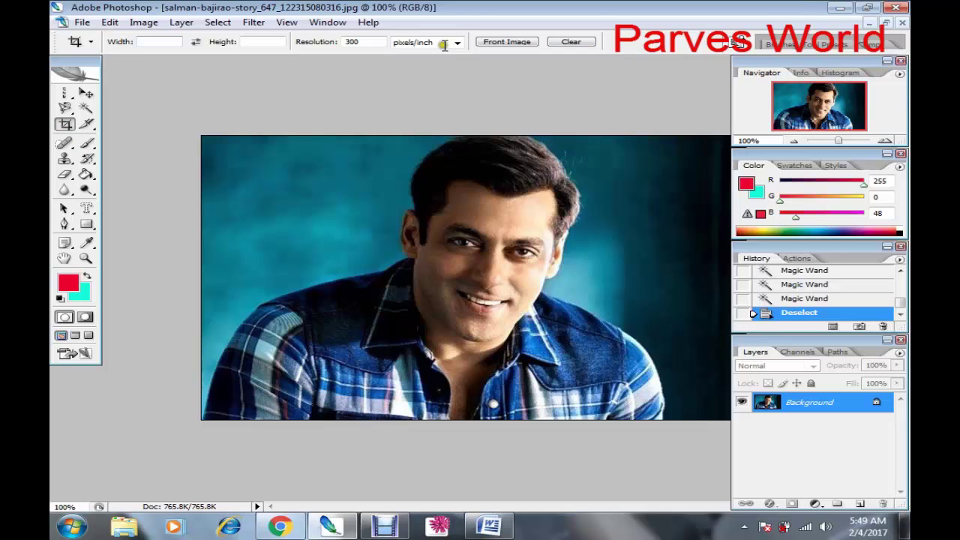
left_click(269, 42)
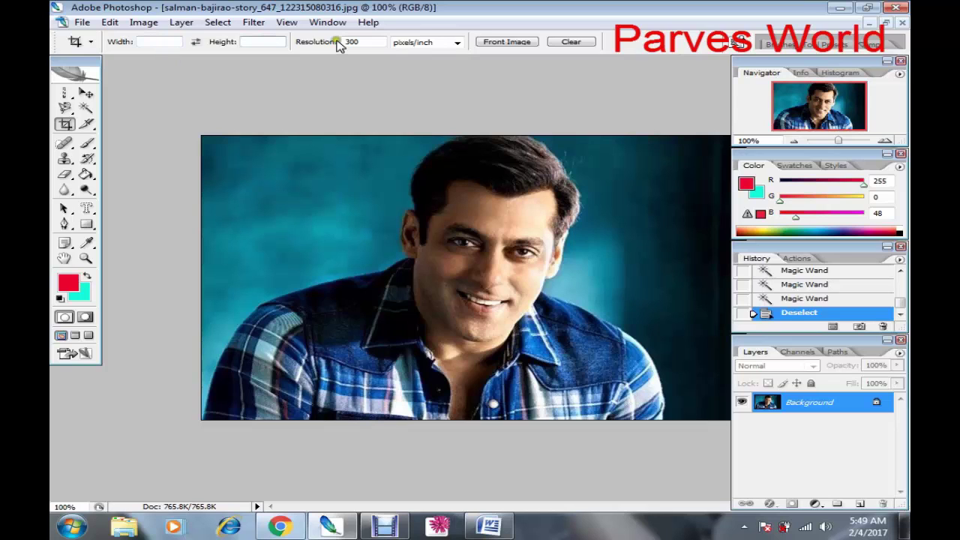
left_click(166, 40)
left_click(164, 40)
key("alt+e")
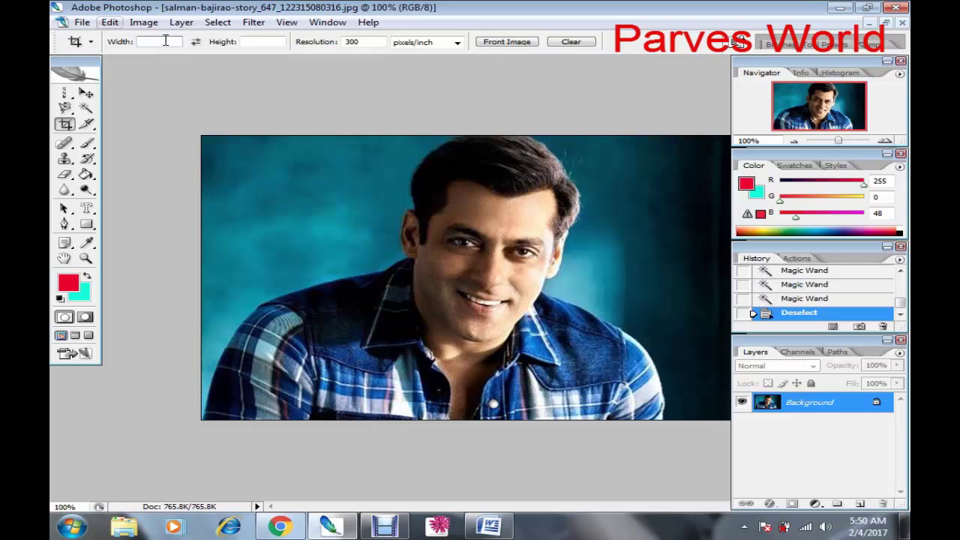
left_click(155, 41)
left_click(149, 43)
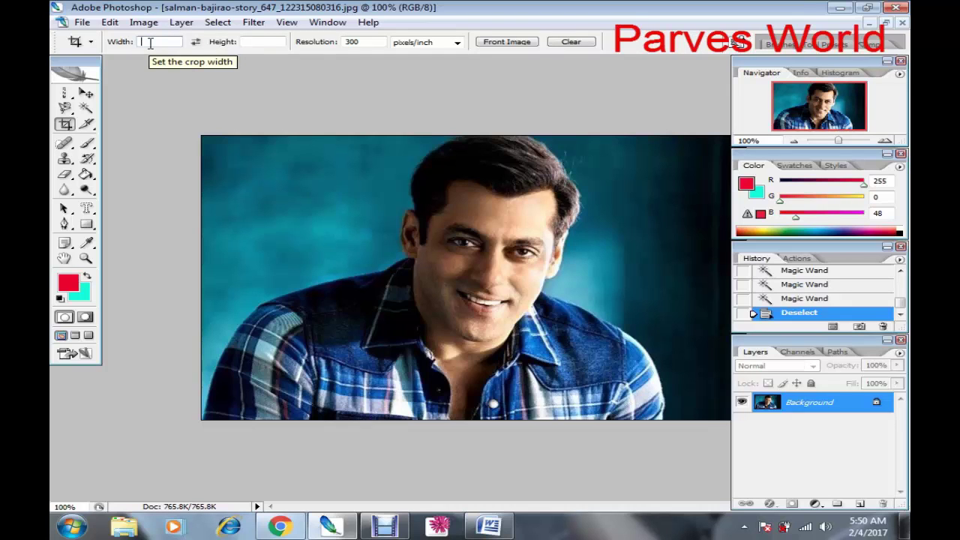
type("1")
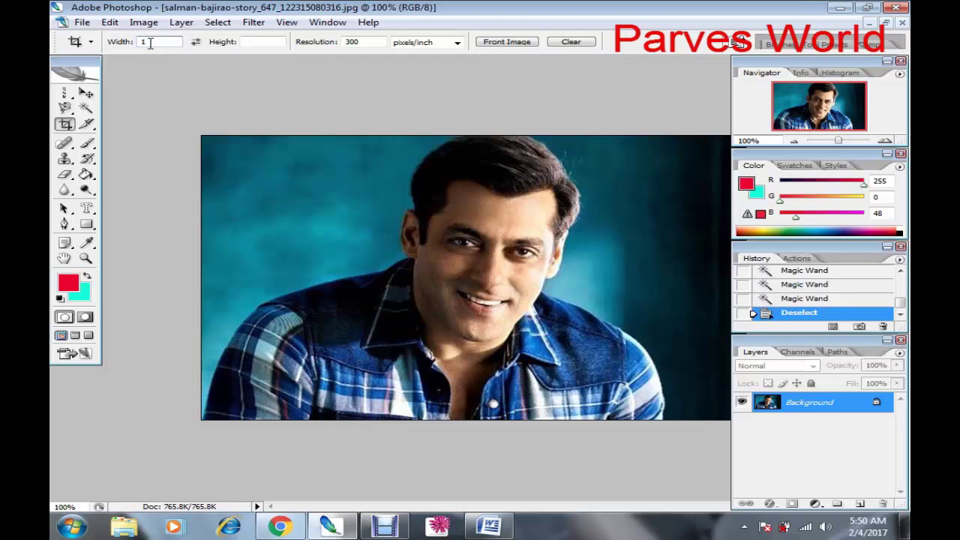
type(".5")
left_click(263, 41)
type("1.9")
key("Tab")
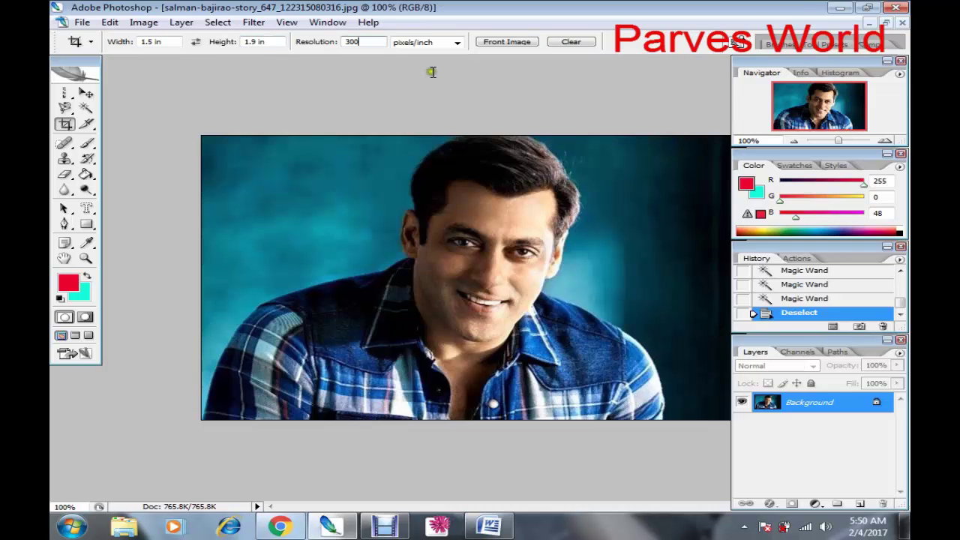
left_click(369, 43)
key("Return")
Draw a crop frame over the face, enlarge it, then cancel the crop
left_click(351, 41)
left_click_drag(380, 131, 488, 249)
left_click_drag(381, 132, 547, 413)
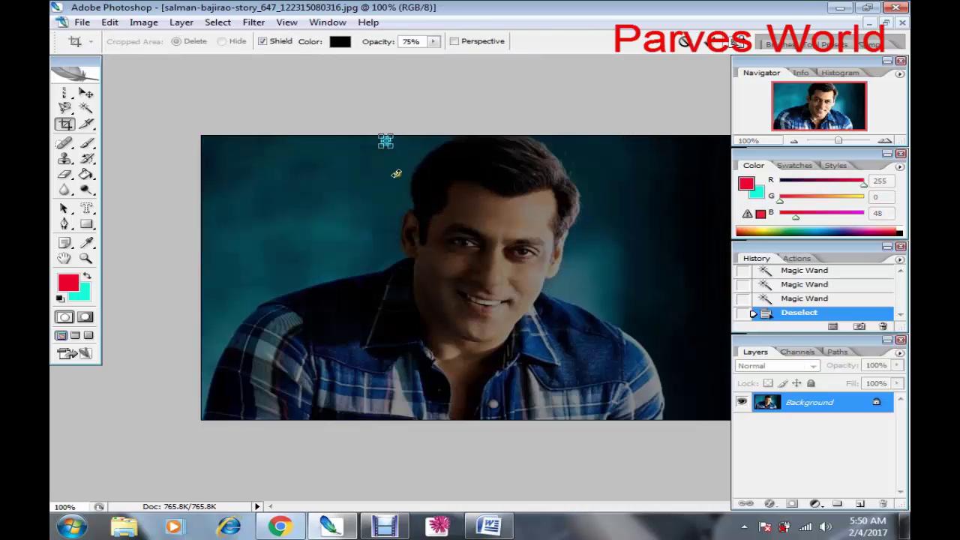
right_click(412, 155)
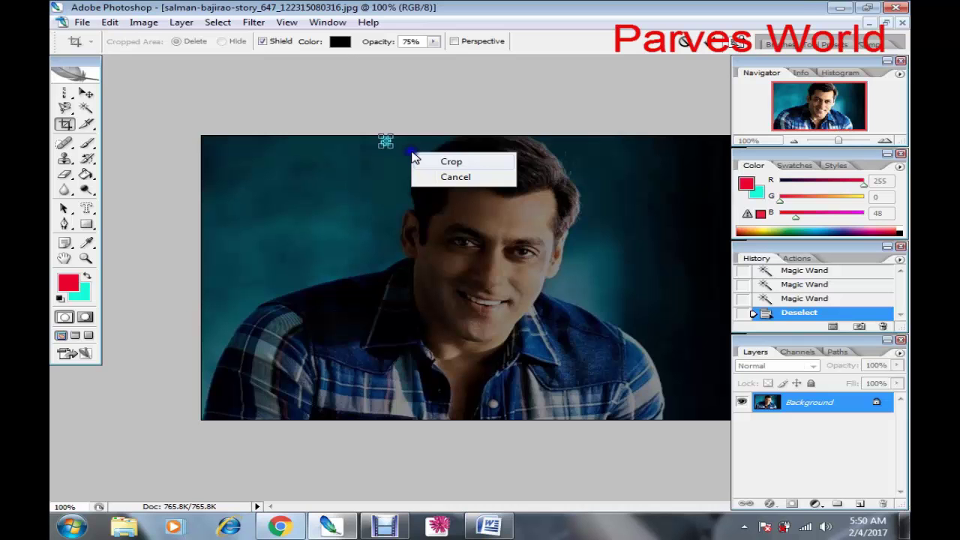
left_click(465, 178)
left_click(466, 178)
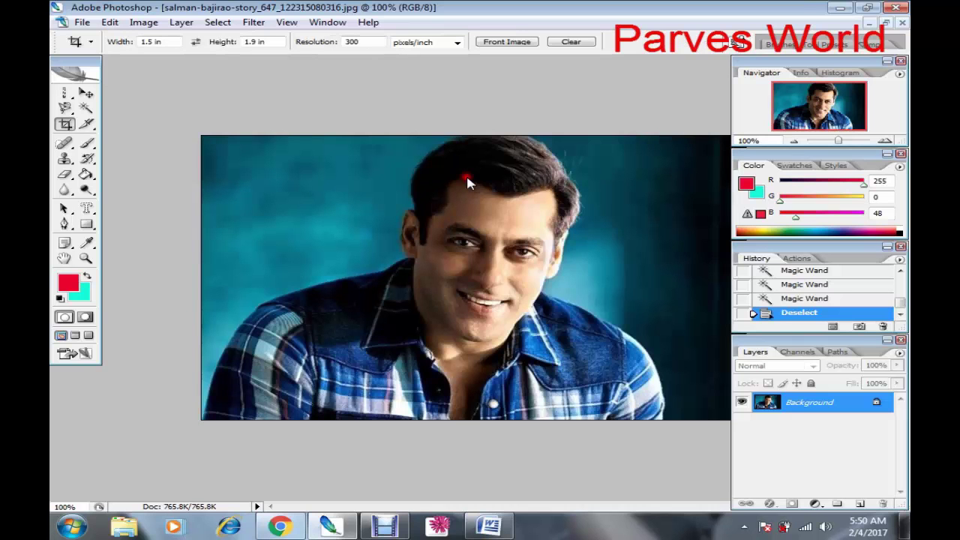
Draw a new crop frame around the face and adjust its position and size
mouse_move(533, 309)
left_mouse_down()
mouse_move(369, 134)
mouse_move(567, 368)
mouse_move(637, 418)
left_mouse_up()
left_click_drag(636, 369, 608, 367)
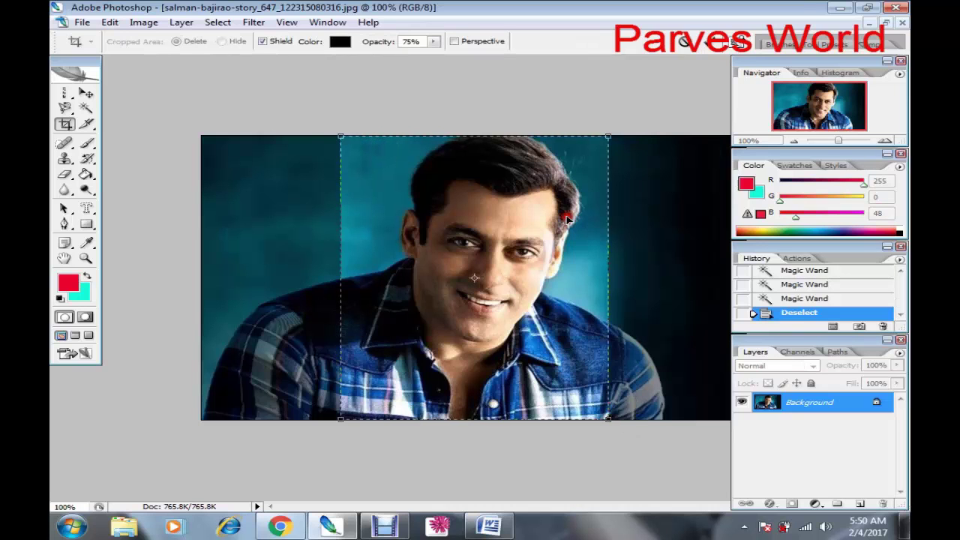
left_click(510, 338)
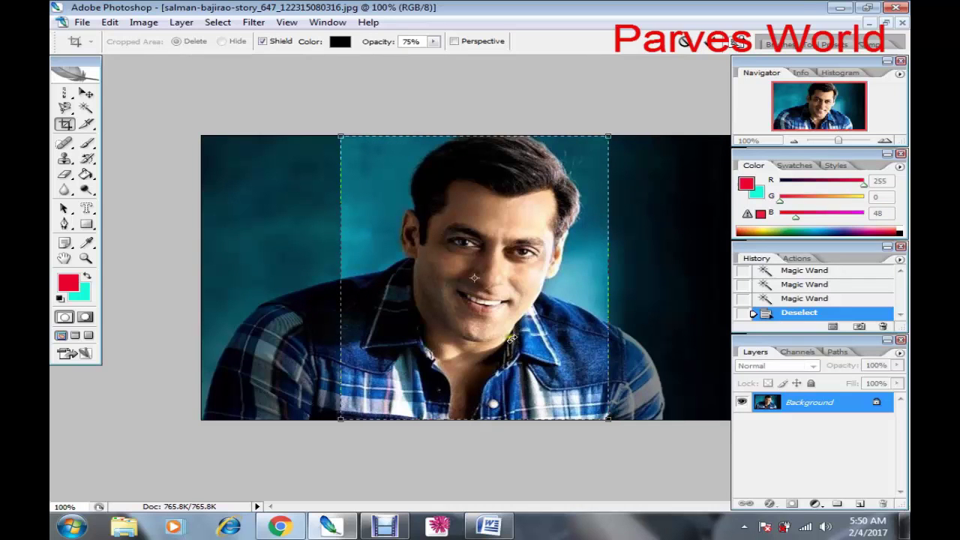
mouse_move(338, 140)
left_mouse_down()
mouse_move(609, 425)
mouse_move(414, 225)
mouse_move(622, 418)
mouse_move(609, 396)
left_mouse_up()
key("ctrl+z")
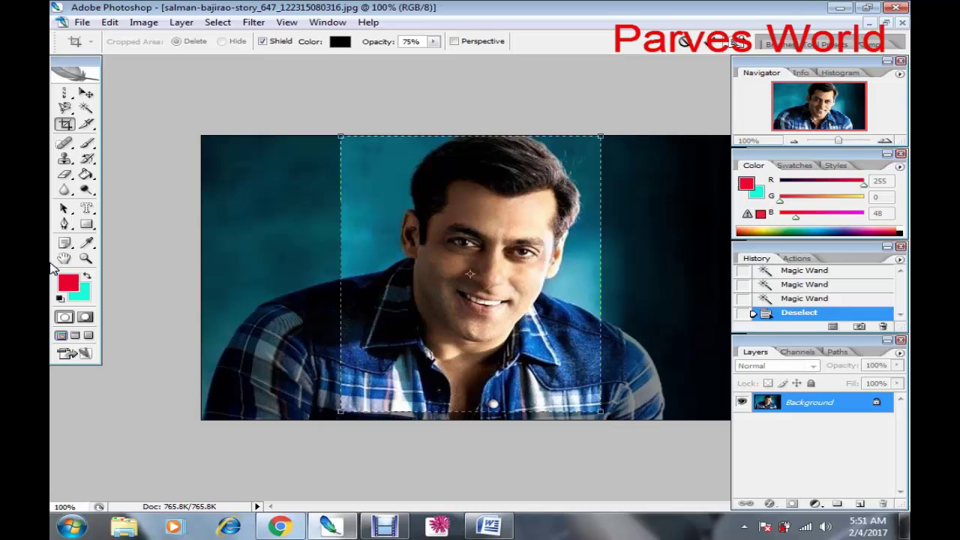
Centre the crop frame on the face and apply the 1.5 × 1.9 in crop
left_click_drag(570, 238, 490, 238)
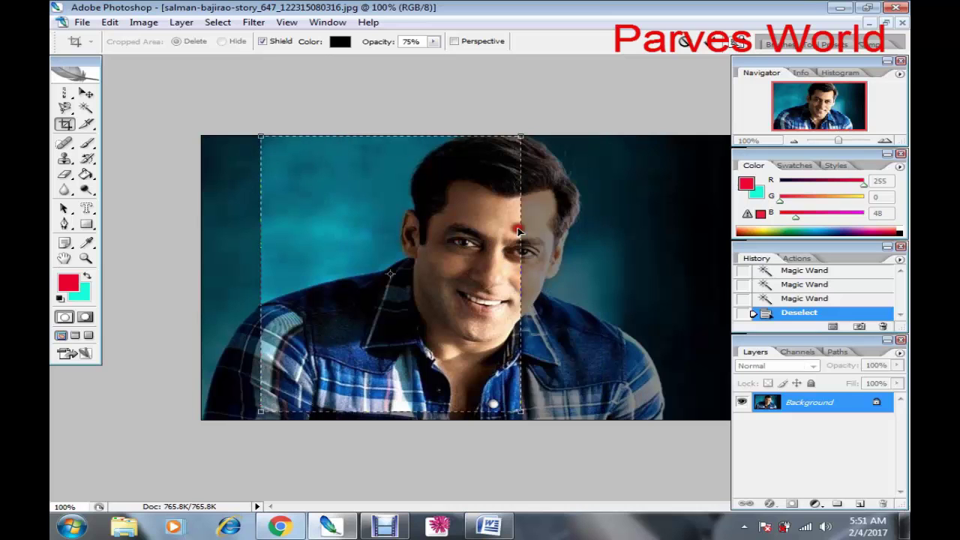
left_click_drag(437, 242, 426, 225)
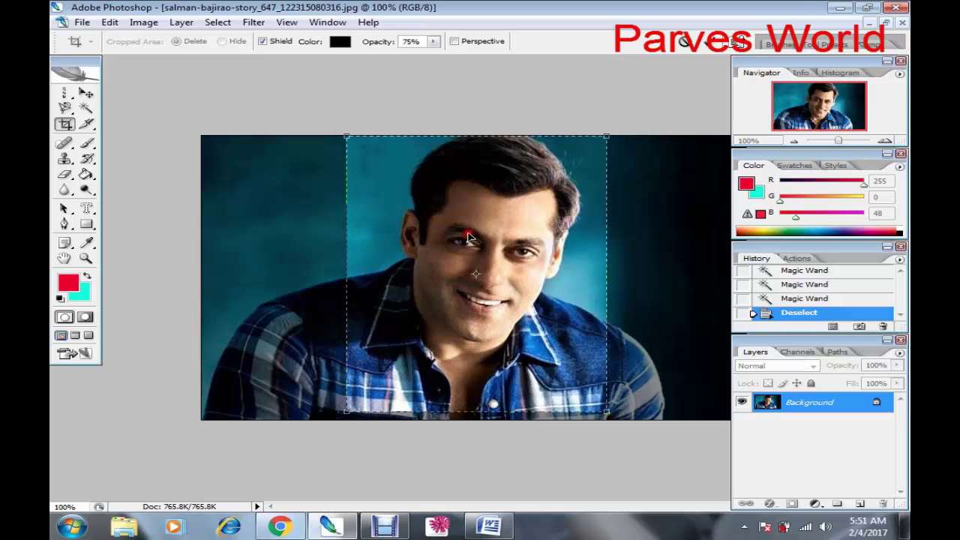
left_click(505, 221)
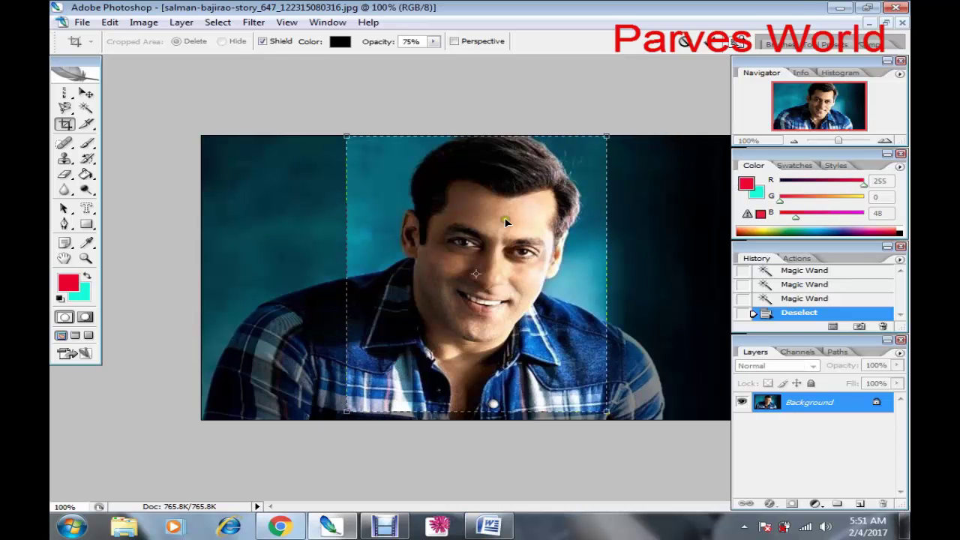
double_click(506, 221)
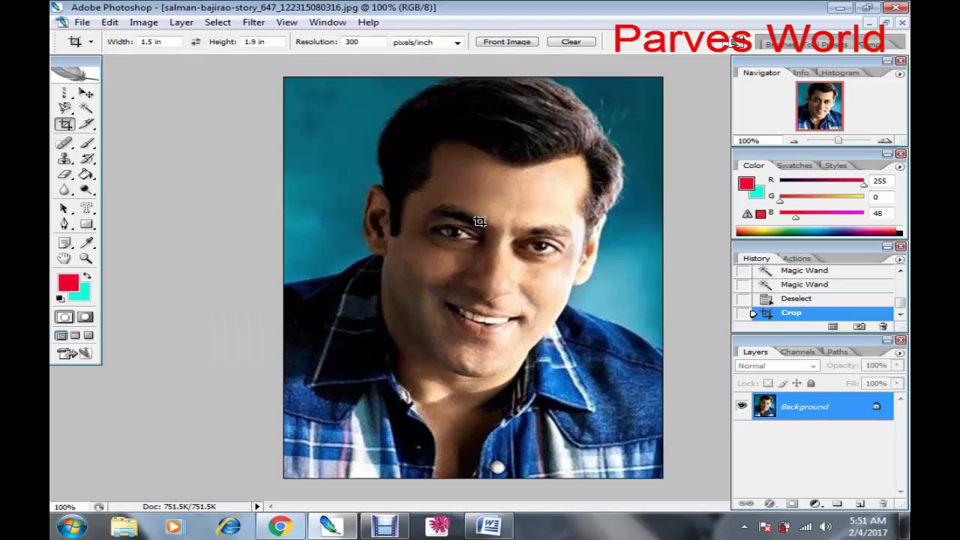
left_click(886, 22)
Create a new A4 document at 300 pixels/inch
left_click_drag(413, 99, 491, 98)
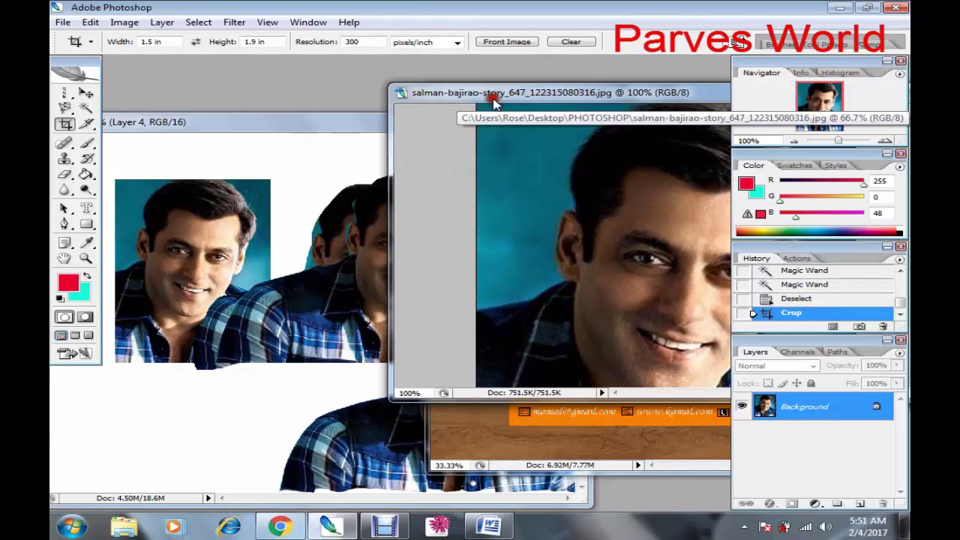
left_click(63, 21)
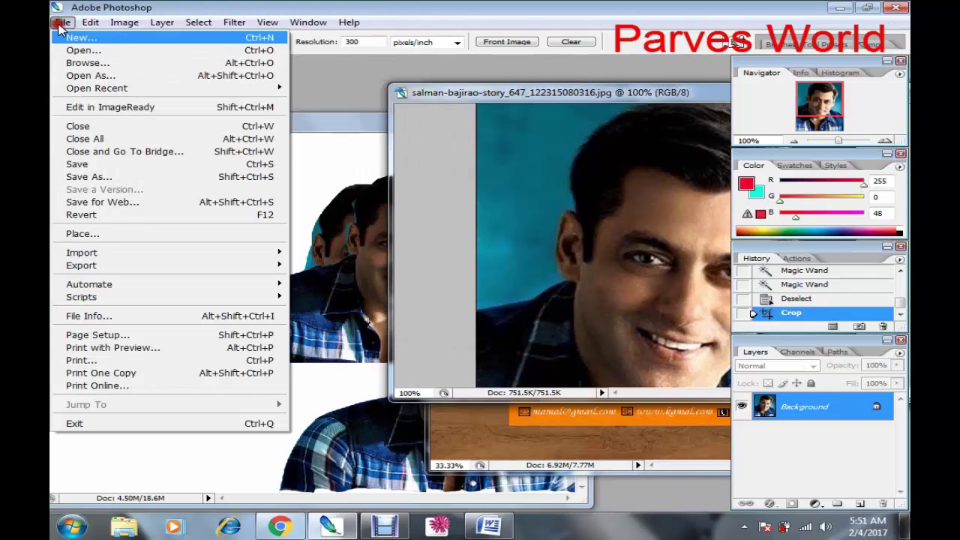
left_click(77, 37)
left_click(435, 124)
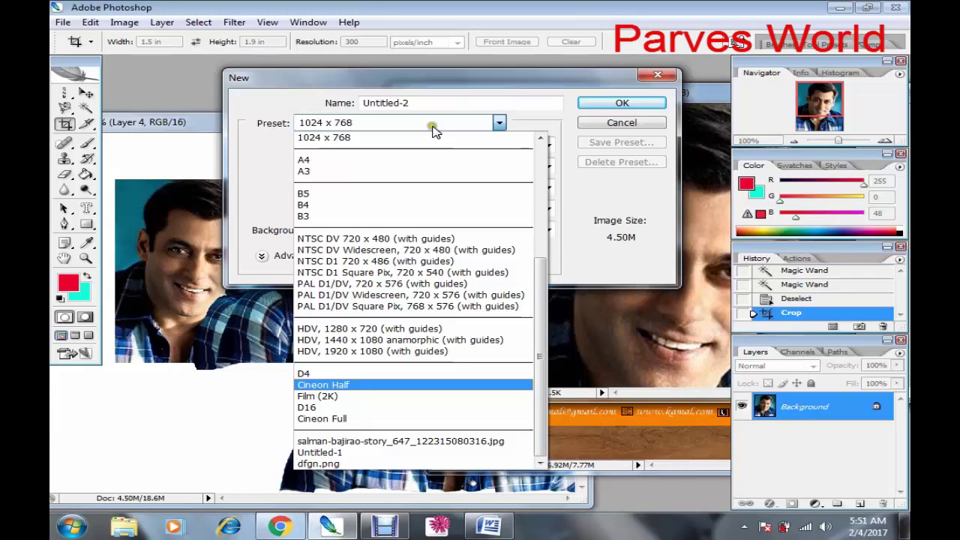
left_click(315, 159)
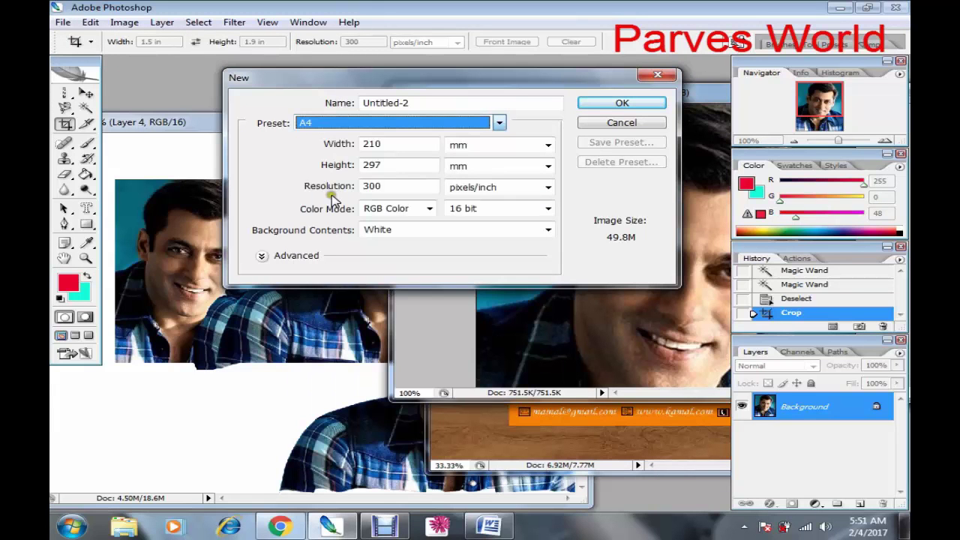
left_click(330, 194)
left_click(292, 187)
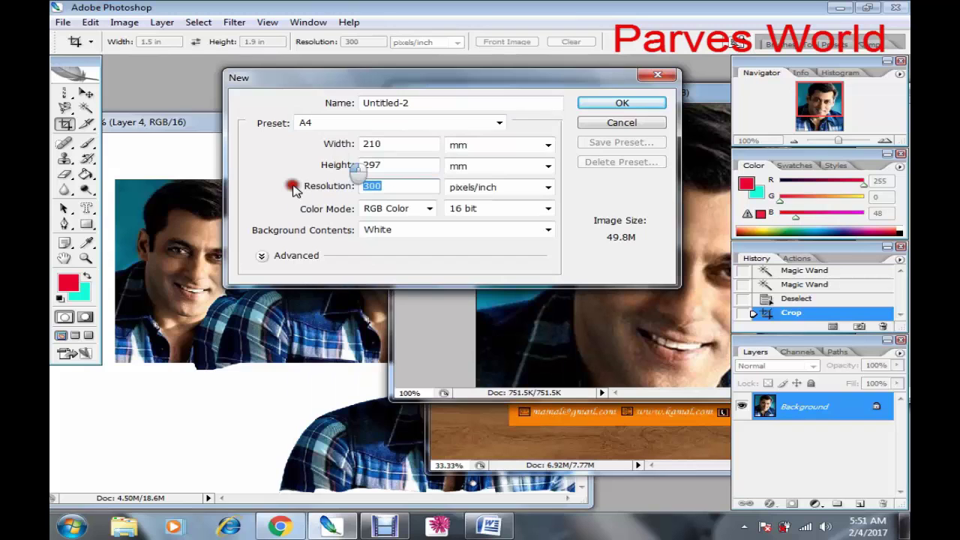
key("Return")
Copy the cropped portrait into Untitled-2 as Layer 1 and move it to the top-left corner
left_click(613, 108)
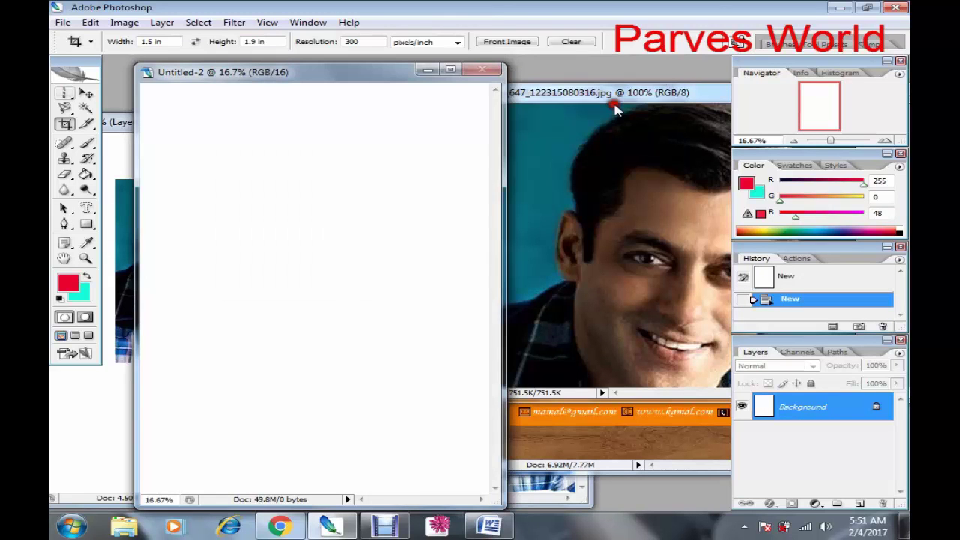
left_click(81, 96)
left_click(637, 160)
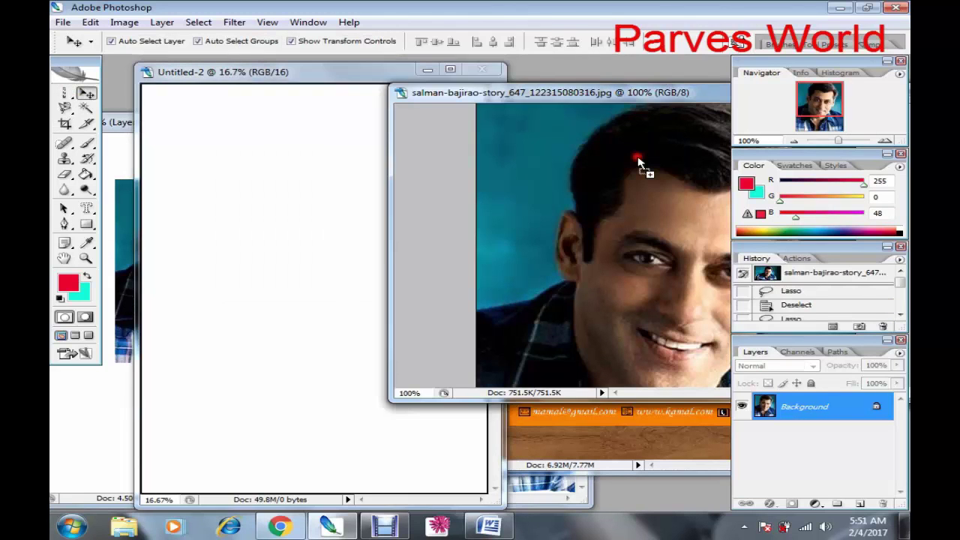
left_click_drag(638, 160, 281, 193)
left_click(448, 212)
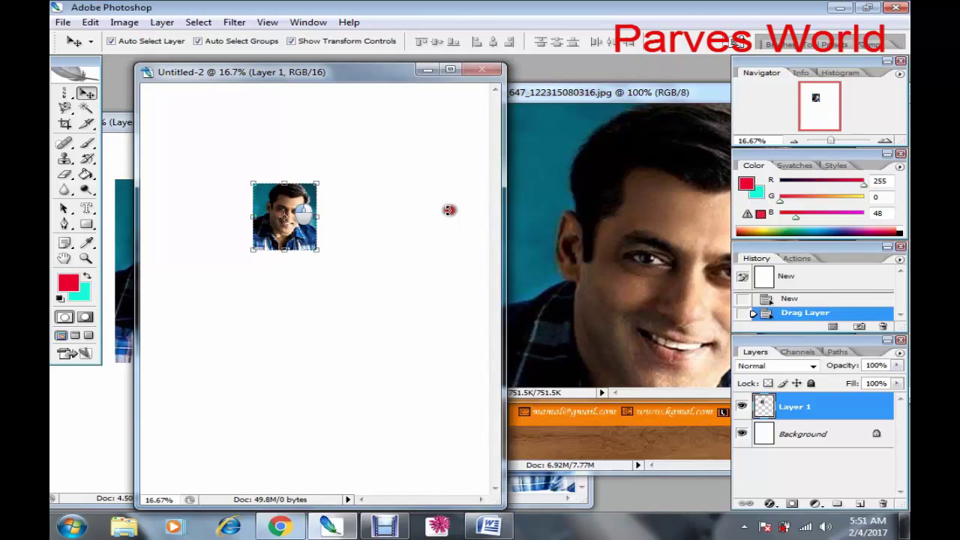
left_click_drag(308, 206, 201, 111)
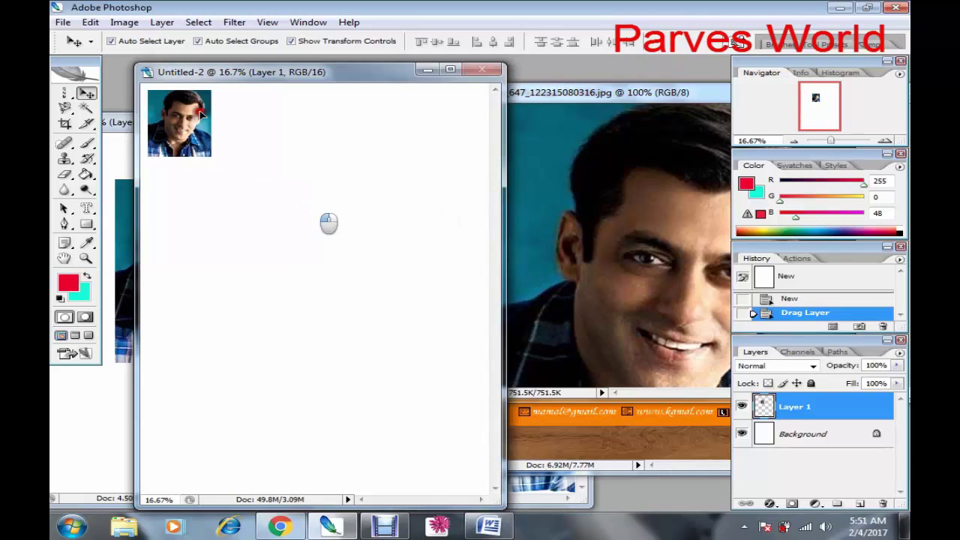
key("ctrl+t")
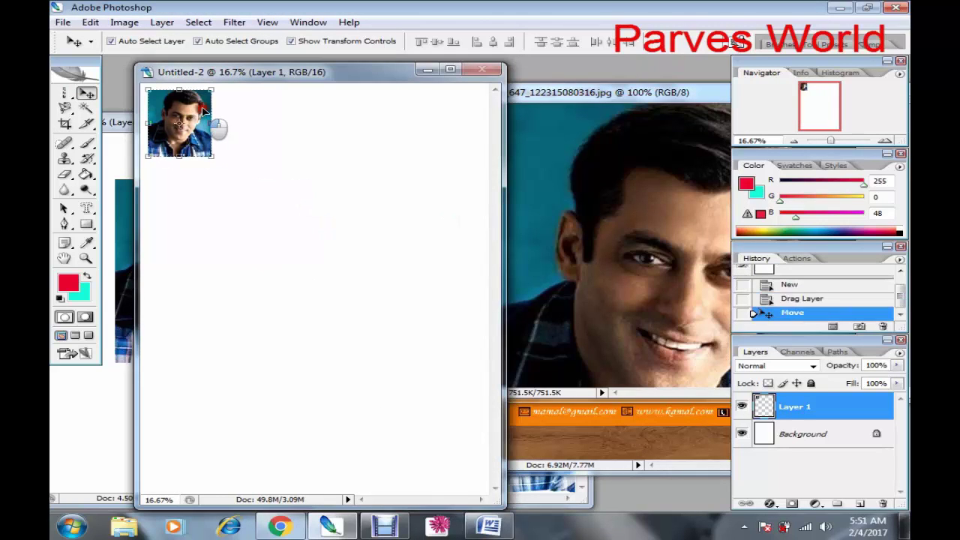
left_click(65, 110)
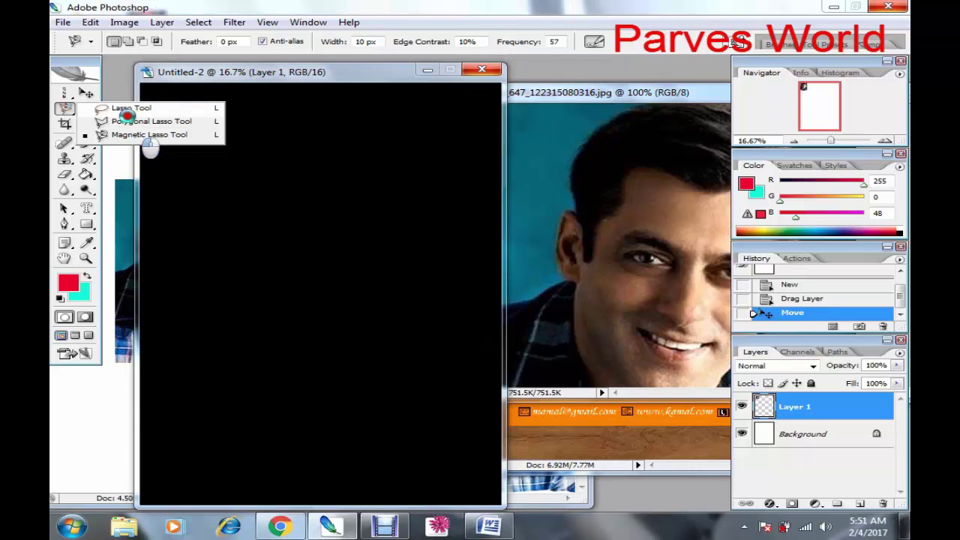
left_click(129, 109)
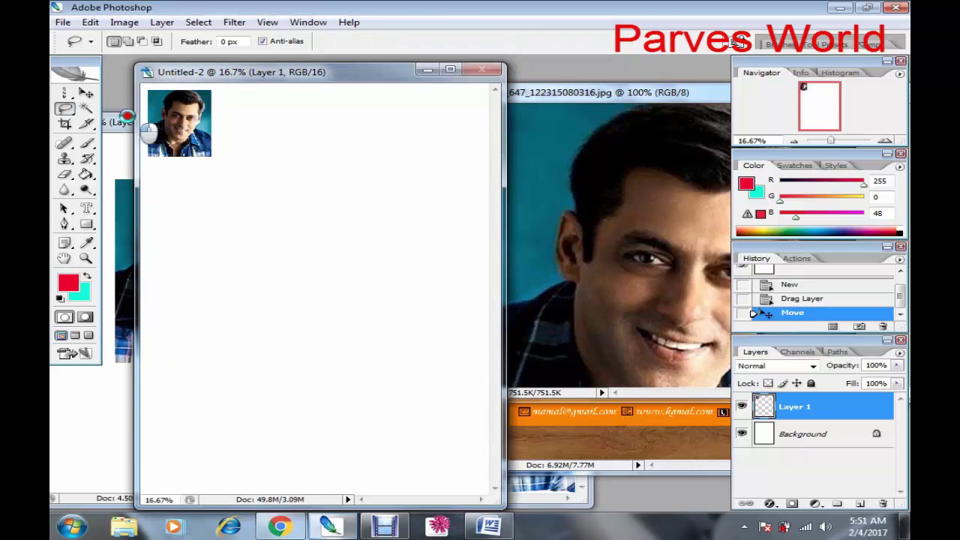
Bring the salman-bajirao portrait window forward, reposition it, and maximize it at 100%
left_click(625, 147)
left_click_drag(600, 92, 395, 87)
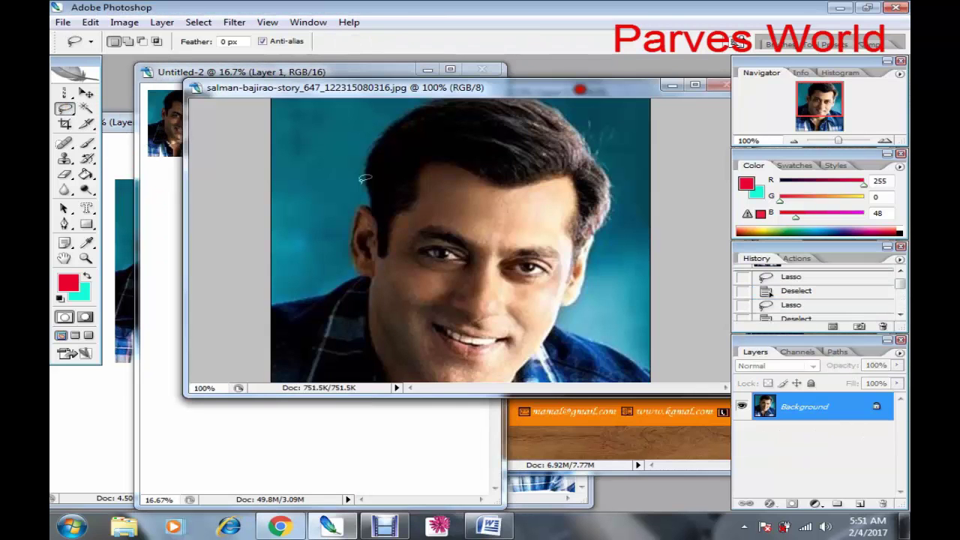
left_click_drag(361, 180, 371, 258)
left_click(371, 260)
left_click(247, 208)
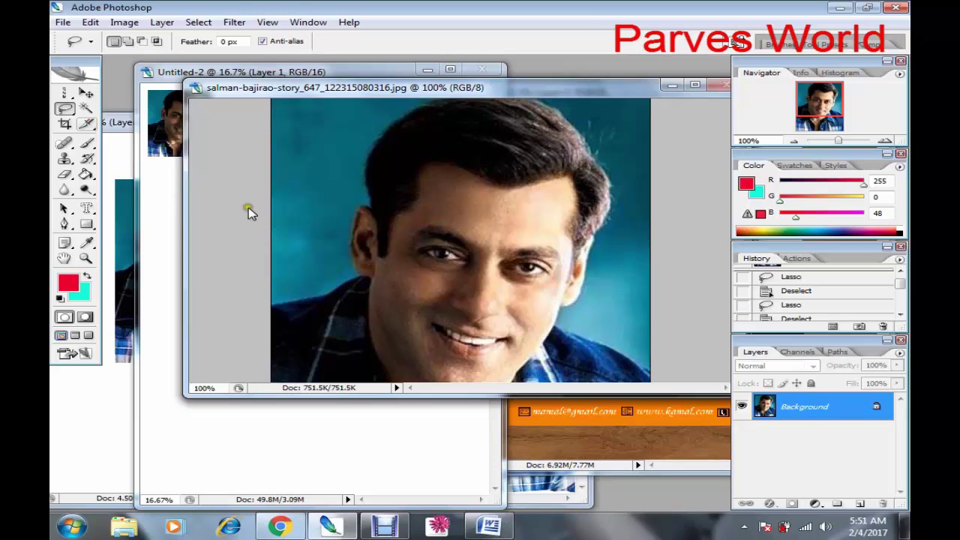
left_click(69, 96)
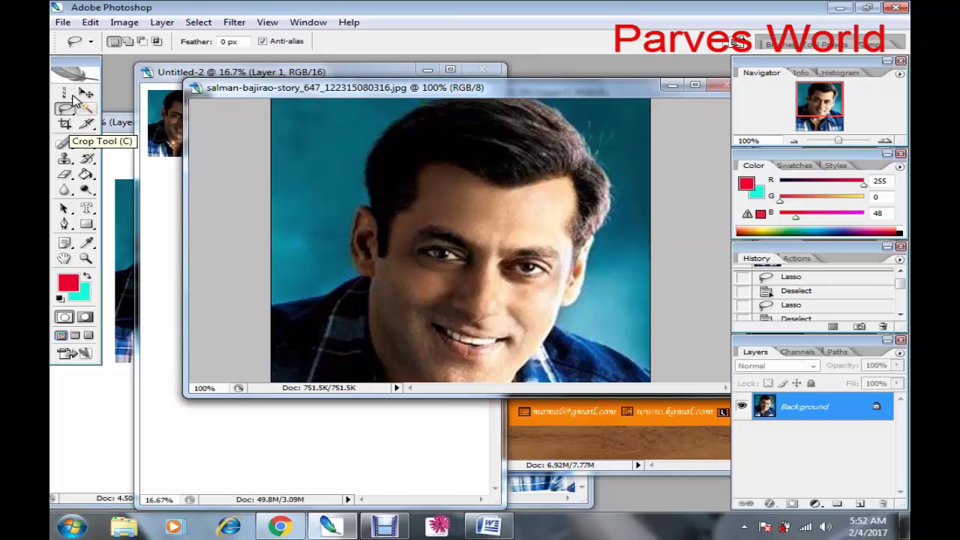
left_click(71, 129)
left_click_drag(227, 87, 297, 91)
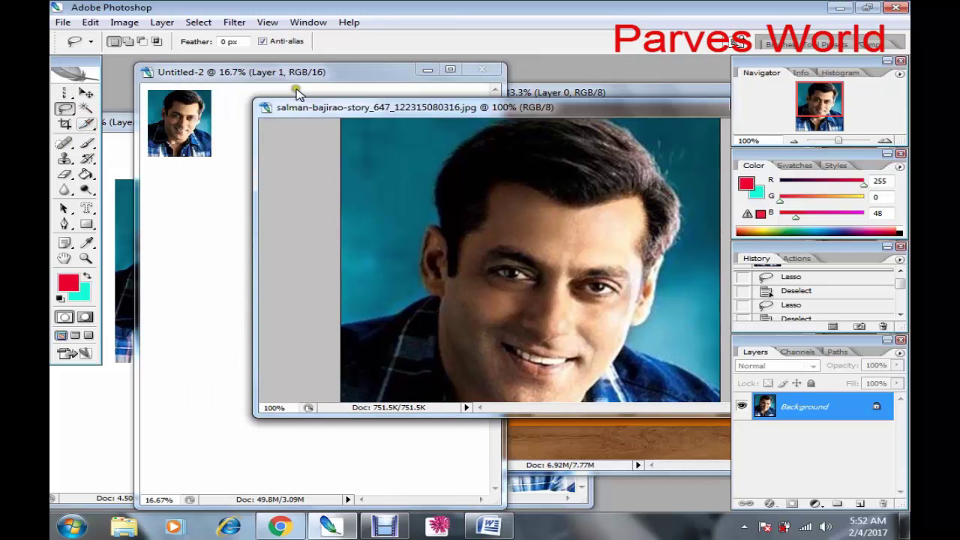
left_click(66, 123)
mouse_move(451, 101)
left_mouse_down()
mouse_move(316, 118)
mouse_move(266, 107)
left_mouse_up()
double_click(267, 106)
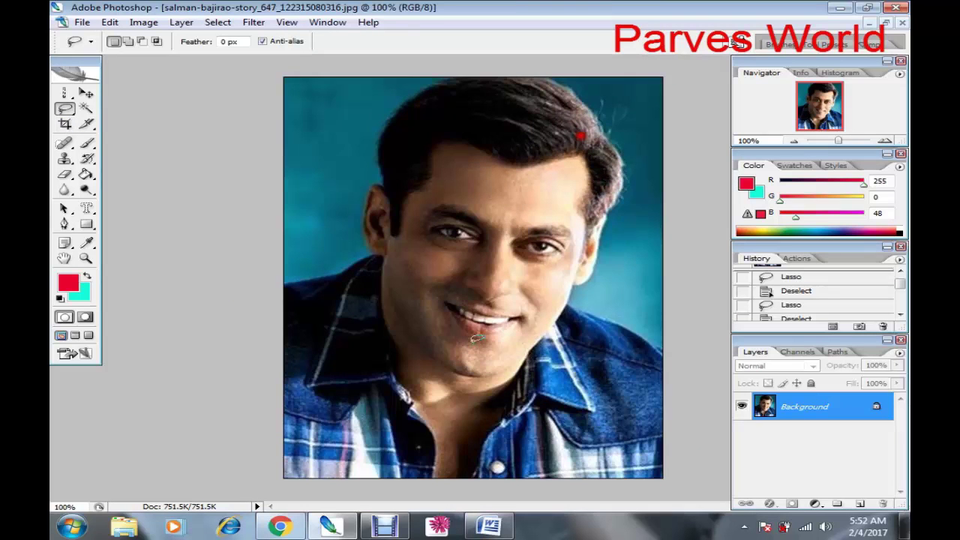
left_click(85, 125)
Draw slice 03 over the portrait's left eye with the Slice tool
left_click(85, 125)
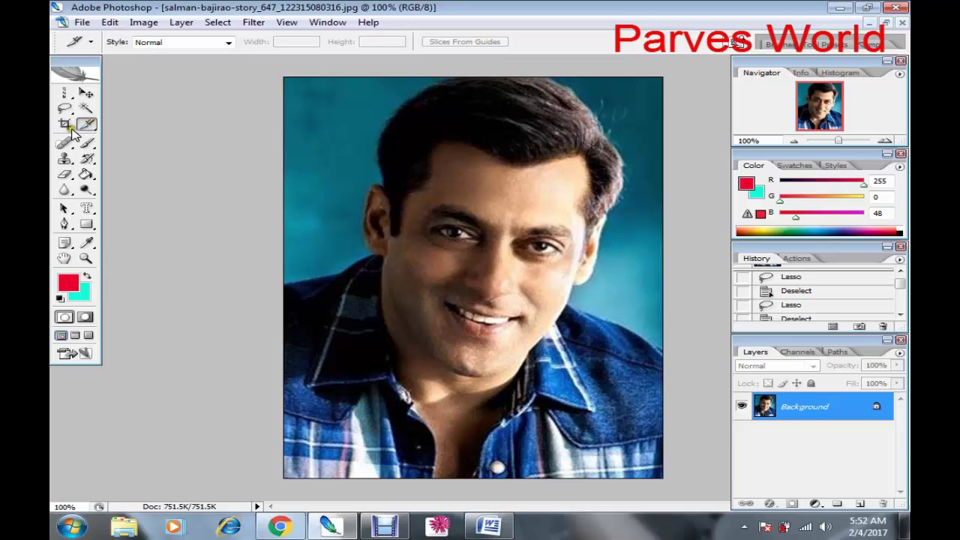
left_click(141, 133)
left_click_drag(422, 220, 486, 245)
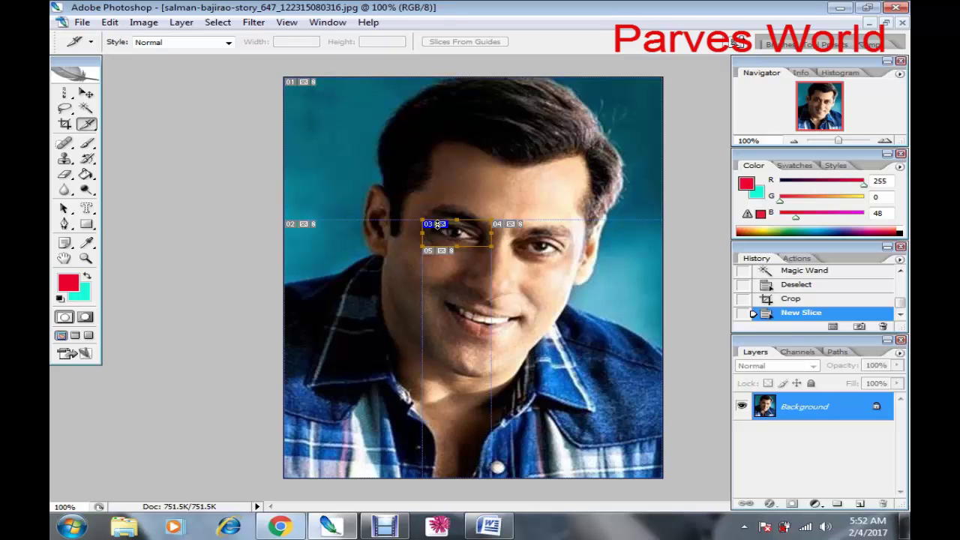
Open Slice Options for slice 03, edit the slice name and move the dialog clear of the image
double_click(449, 225)
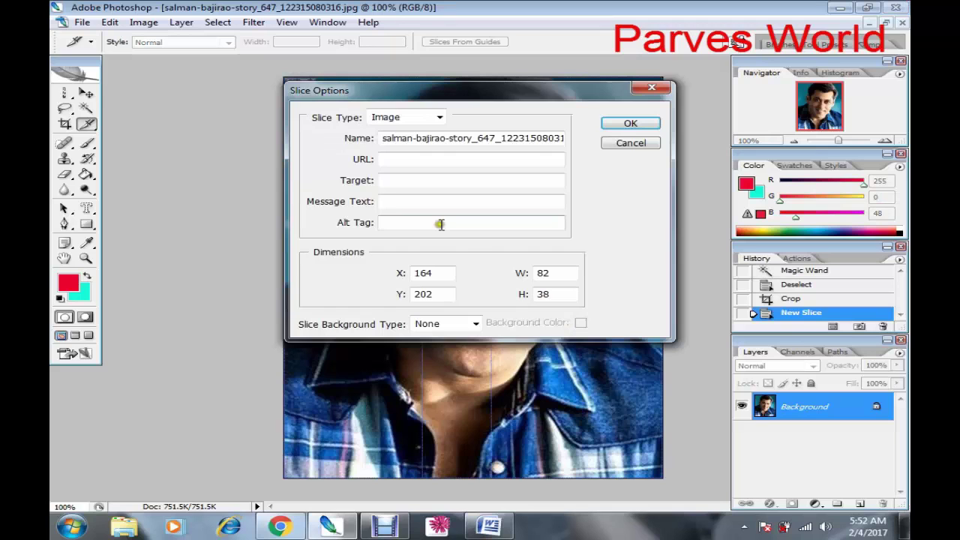
left_click(435, 226)
left_click_drag(298, 94, 300, 90)
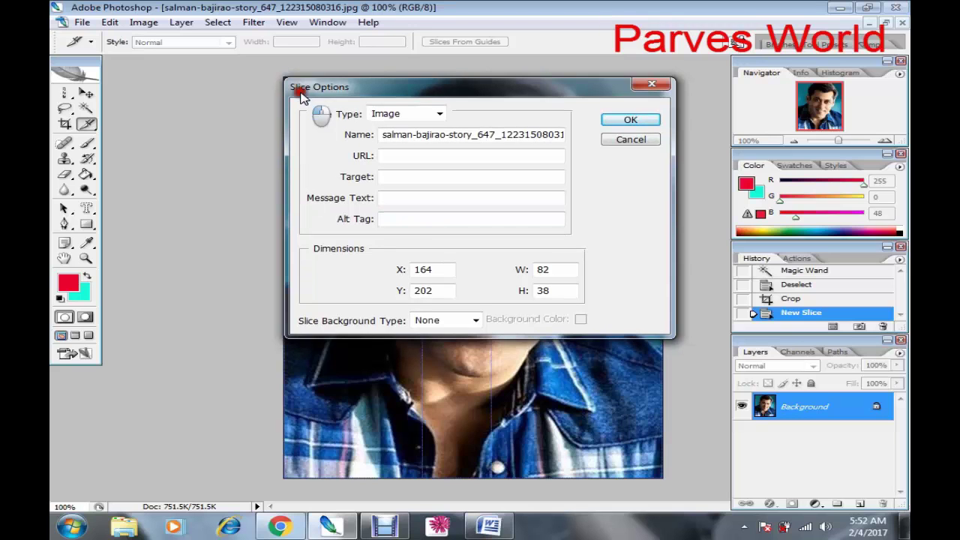
left_click(357, 175)
left_click_drag(555, 135, 416, 136)
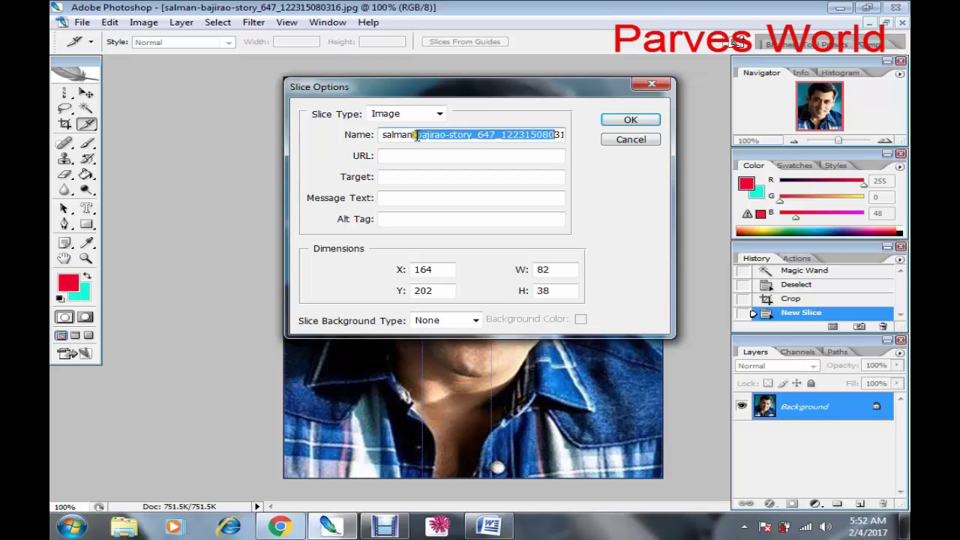
left_click(432, 155)
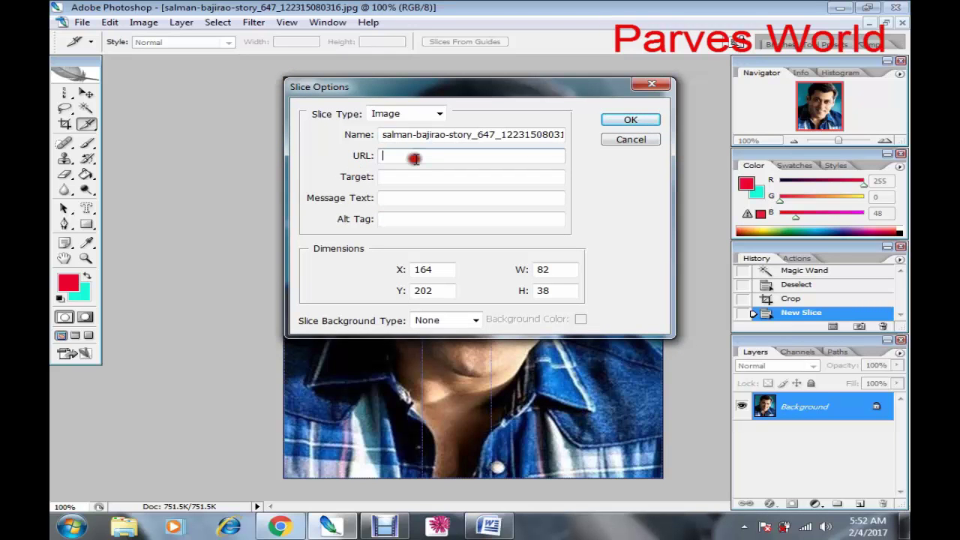
mouse_move(375, 86)
left_mouse_down()
mouse_move(530, 168)
mouse_move(324, 74)
left_mouse_up()
mouse_move(404, 74)
left_mouse_down()
mouse_move(293, 101)
mouse_move(393, 116)
left_mouse_up()
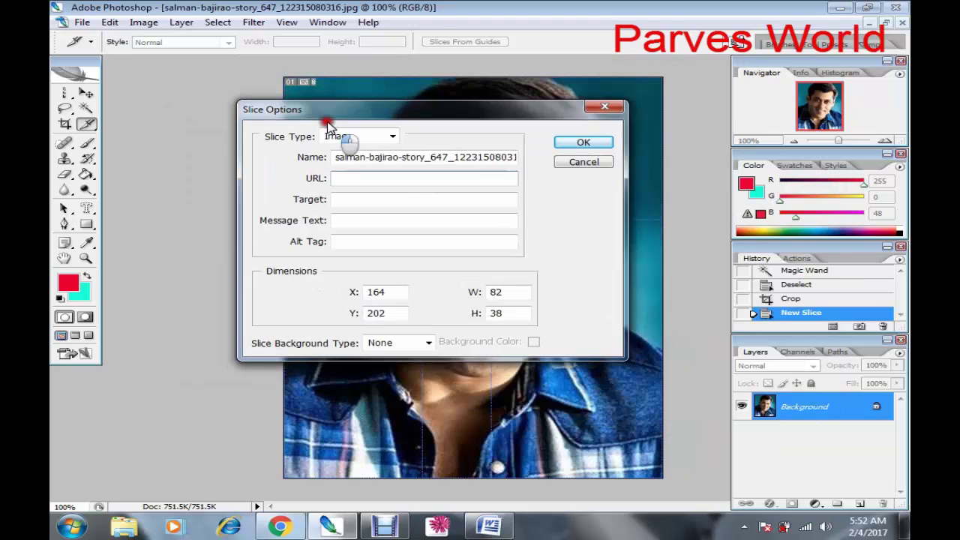
left_click_drag(327, 124, 391, 114)
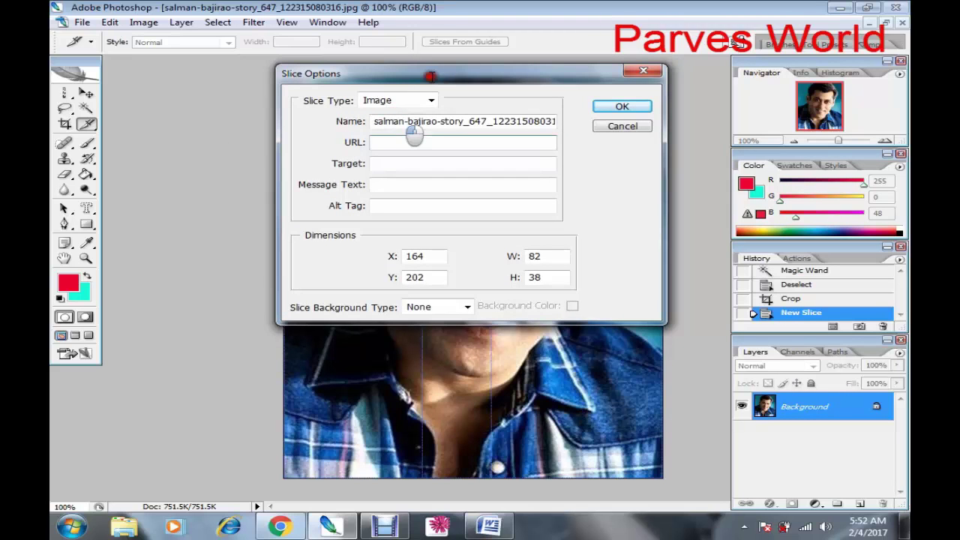
Enter the blog's web address as slice 03's URL and confirm Slice Options
left_click(401, 141)
type("www.")
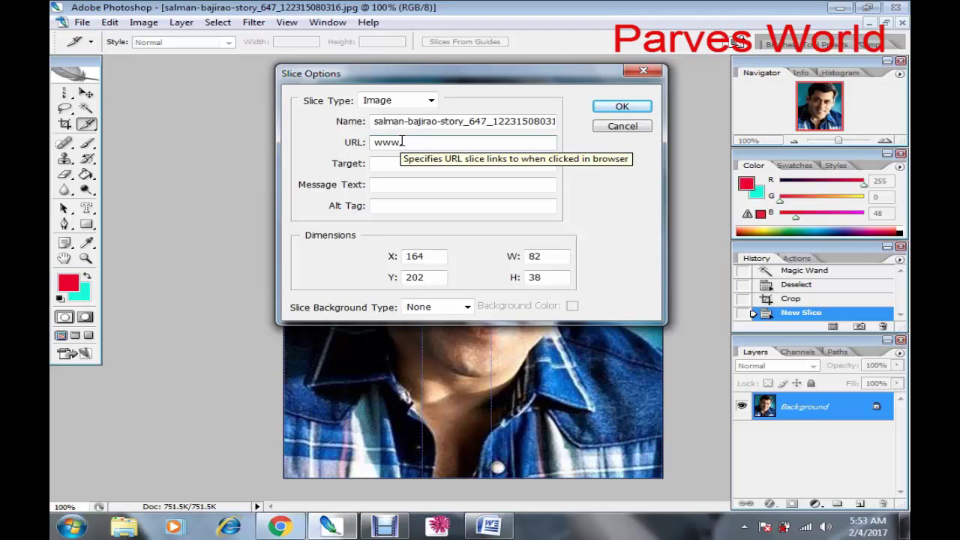
type("parves")
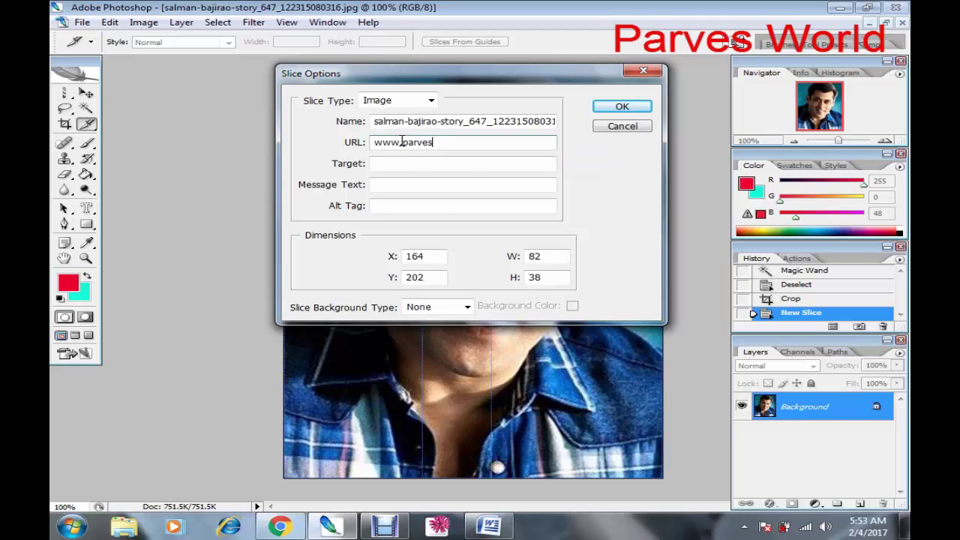
type("wor")
type("ld.")
type("blog")
type("spot")
type(".com")
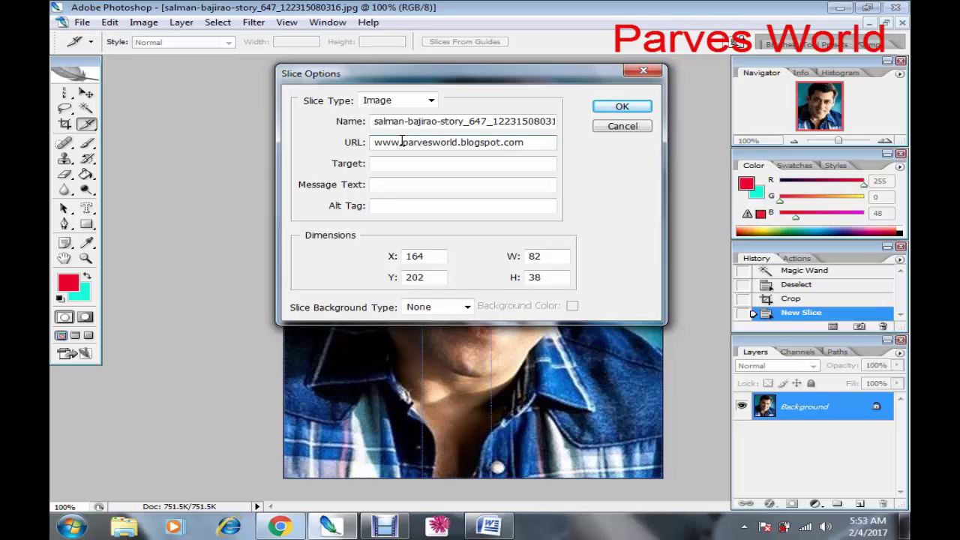
key("Tab")
key("Tab")
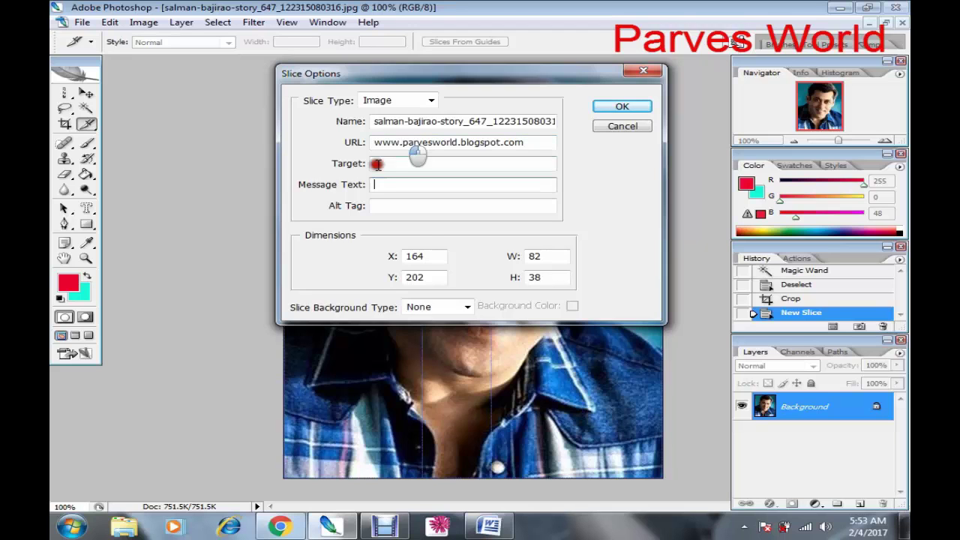
left_click(384, 214)
left_click(622, 105)
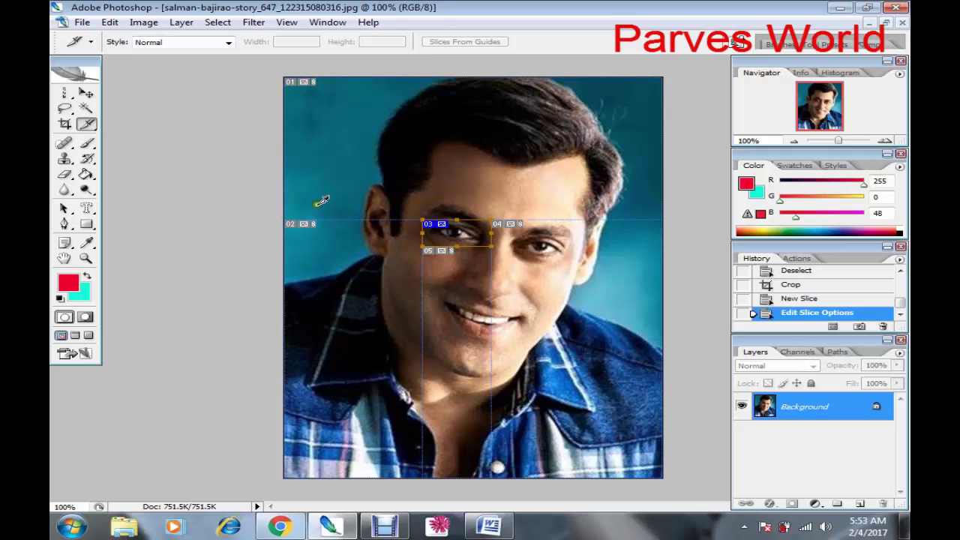
Step back twice in history to remove the slice settings and the crop
key("ctrl+alt+z")
key("ctrl+alt+z")
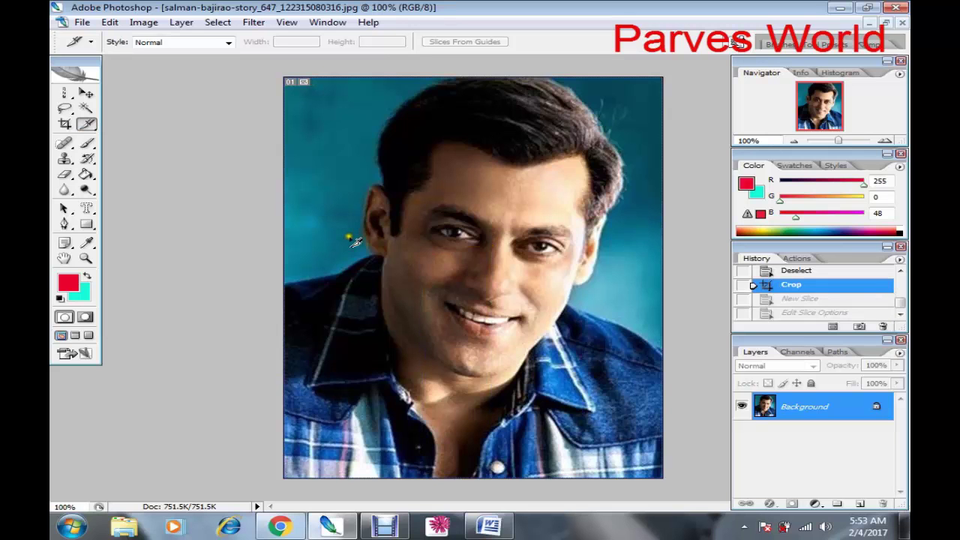
key("ctrl+alt+z")
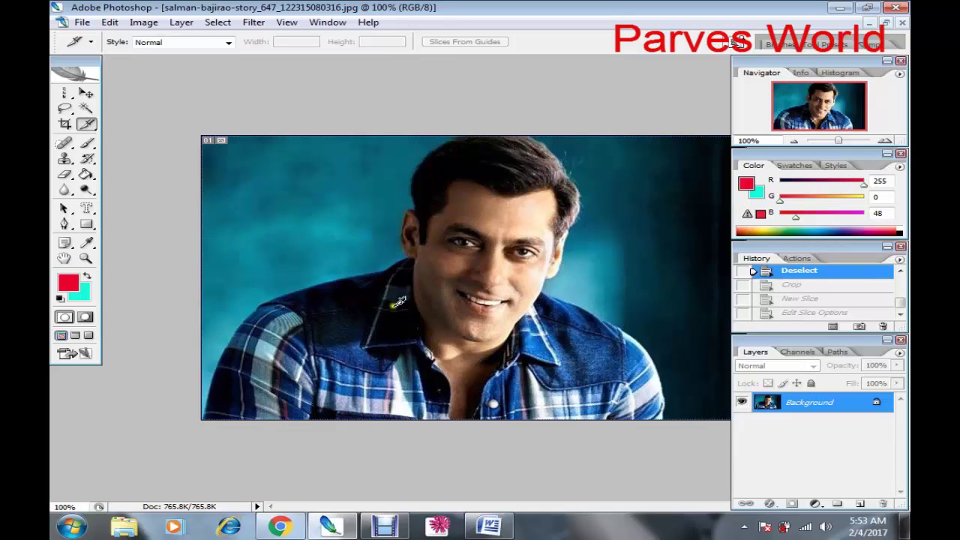
left_click(385, 527)
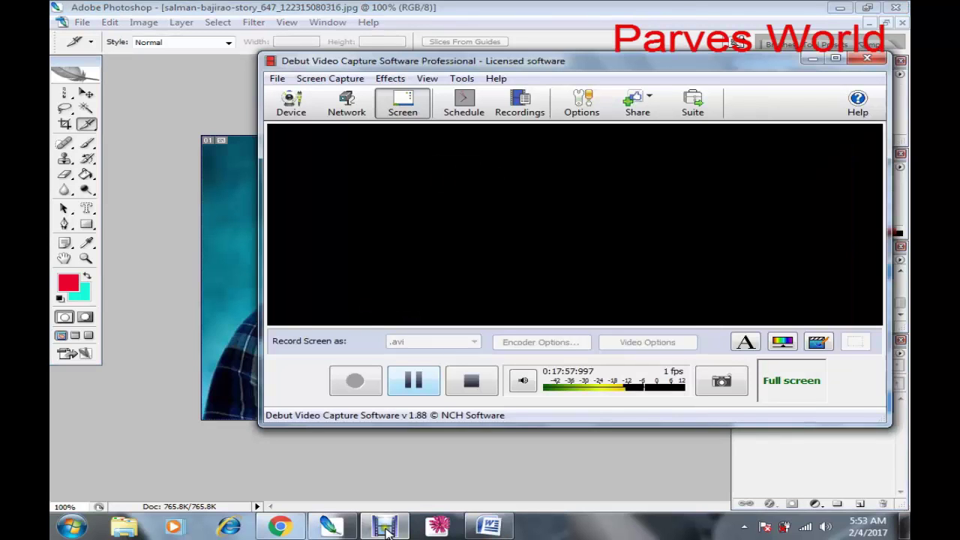
Toggle Debut's Pause button to resume the screen recording
left_click(399, 378)
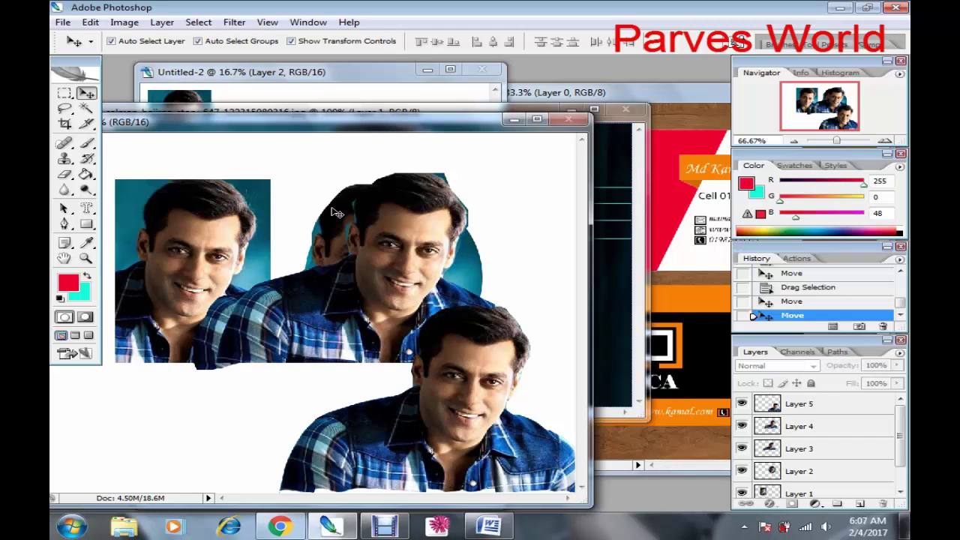
Open the aamir-story JPEG photo
key("ctrl+o")
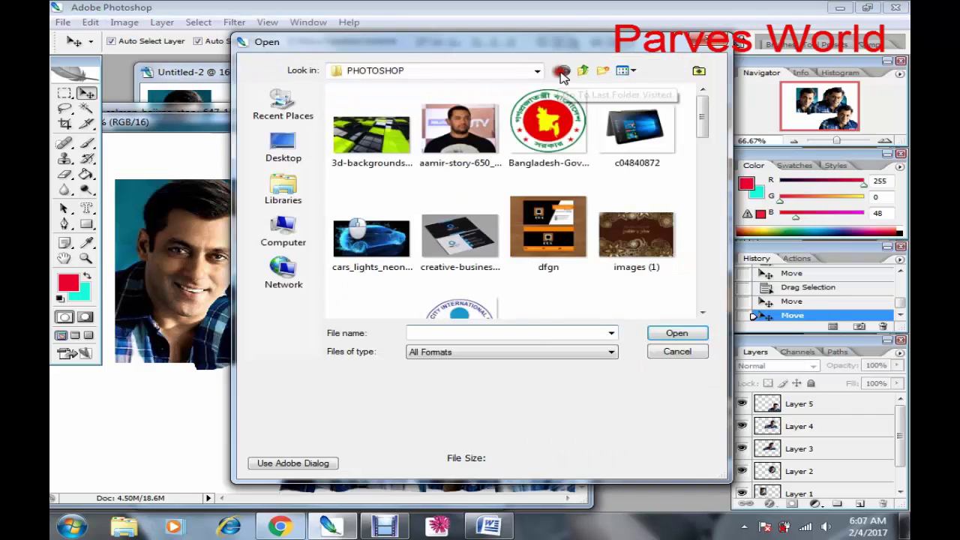
left_click(459, 132)
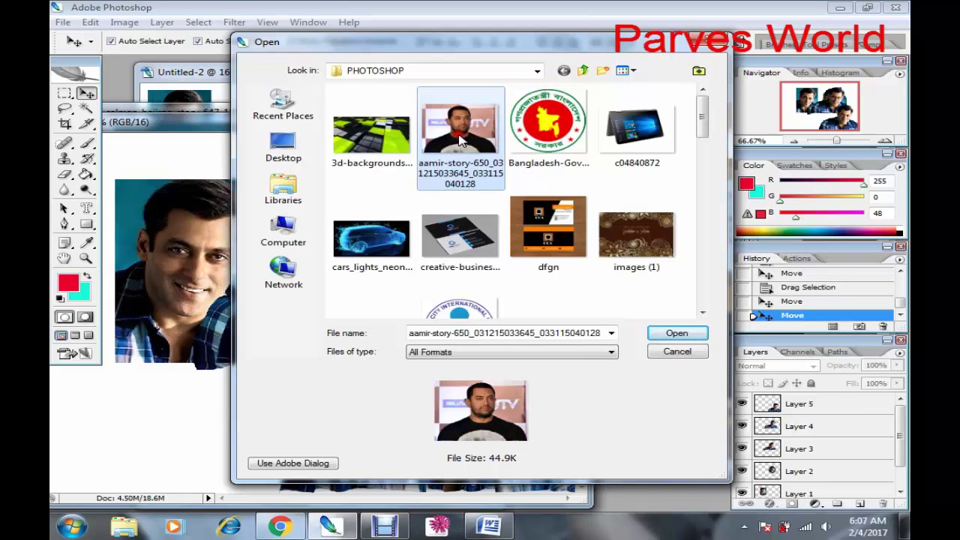
left_click(679, 335)
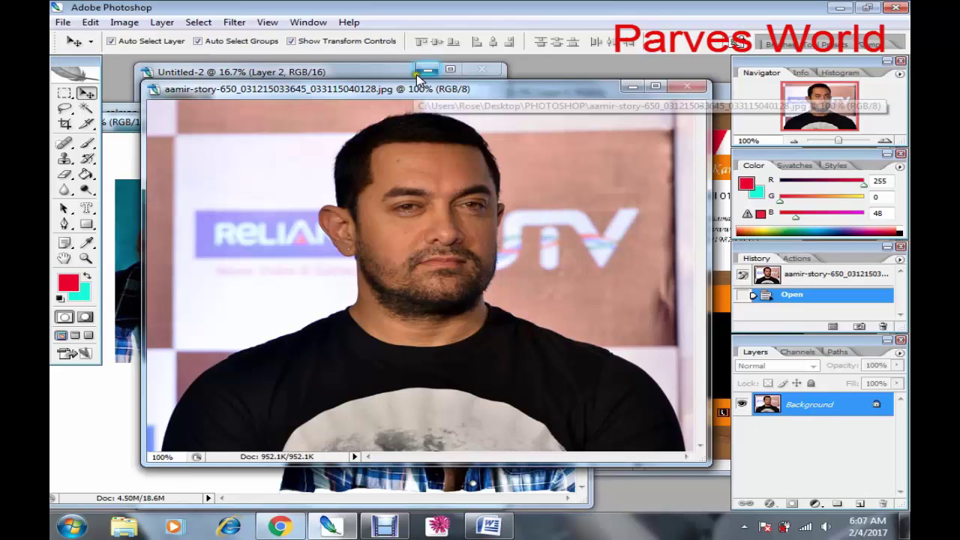
left_click_drag(418, 78, 415, 87)
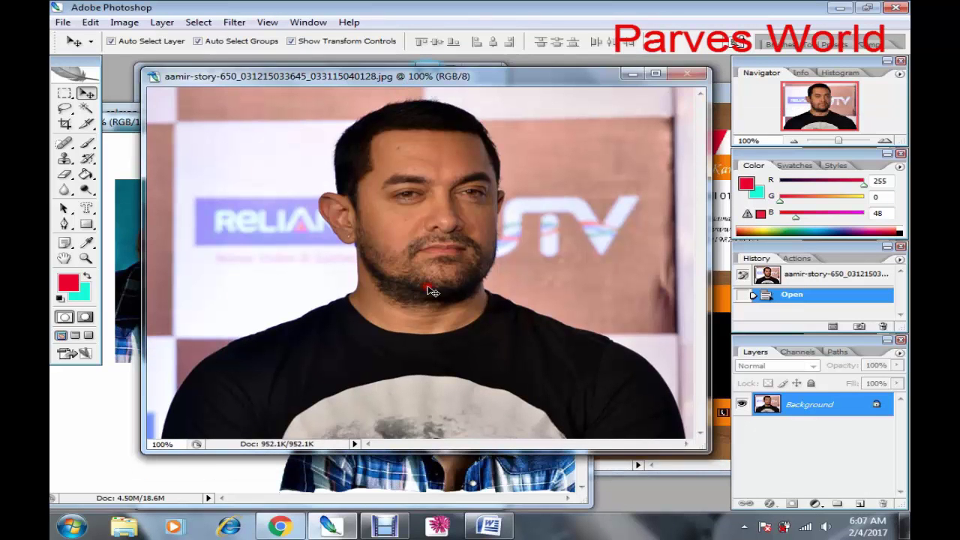
Crop it to a 1.5 × 1.9 in head-and-shoulders frame at 300 resolution, then maximize the window
key("c")
left_click(136, 37)
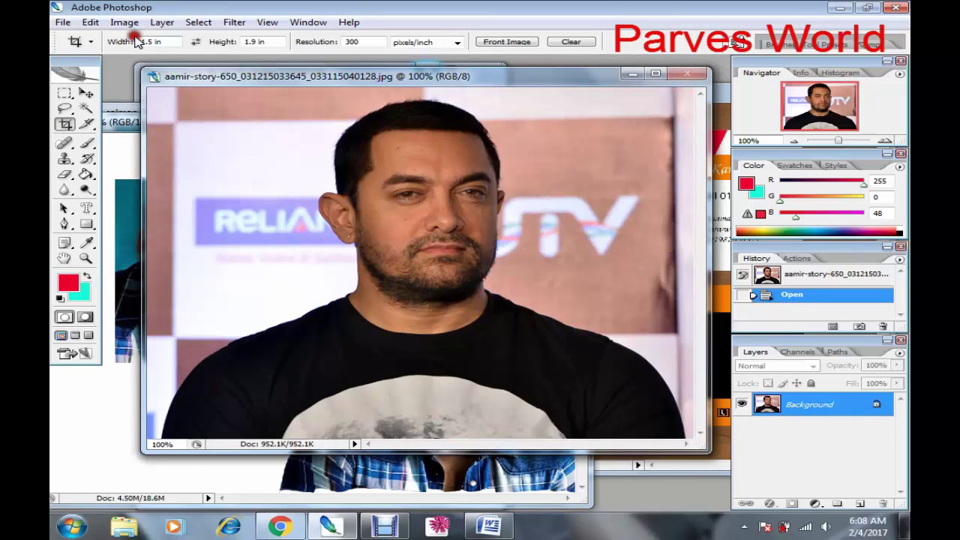
double_click(149, 42)
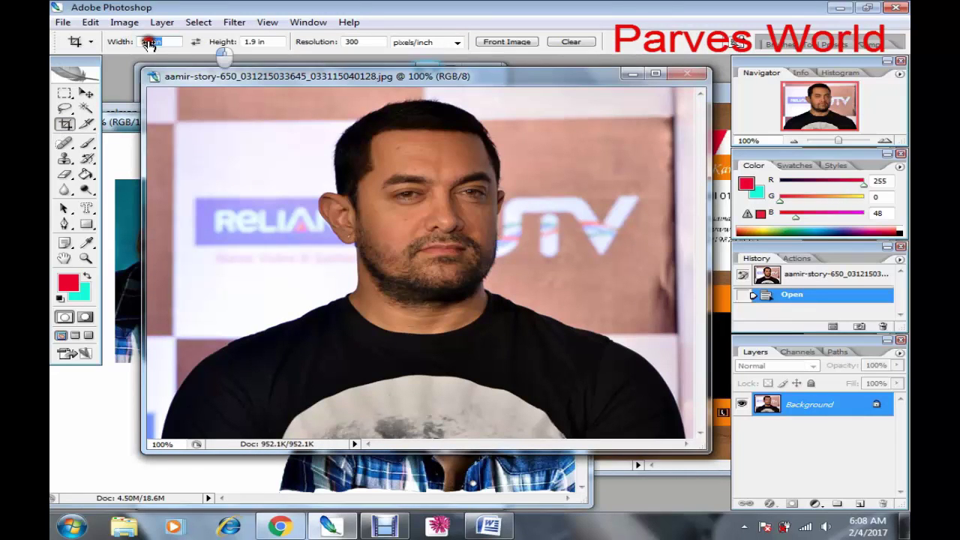
left_click(224, 41)
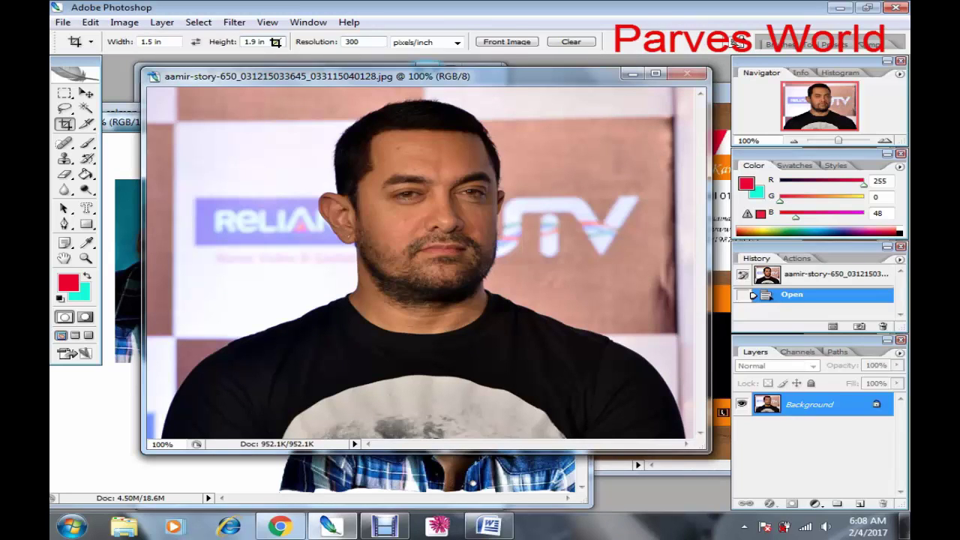
mouse_move(386, 169)
left_mouse_down()
mouse_move(319, 101)
mouse_move(611, 510)
left_mouse_up()
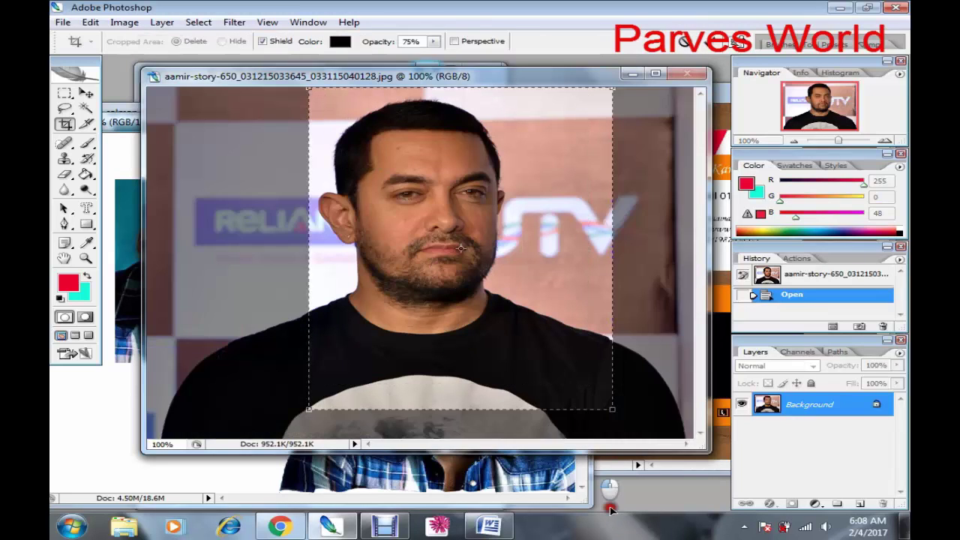
left_click_drag(552, 278, 504, 277)
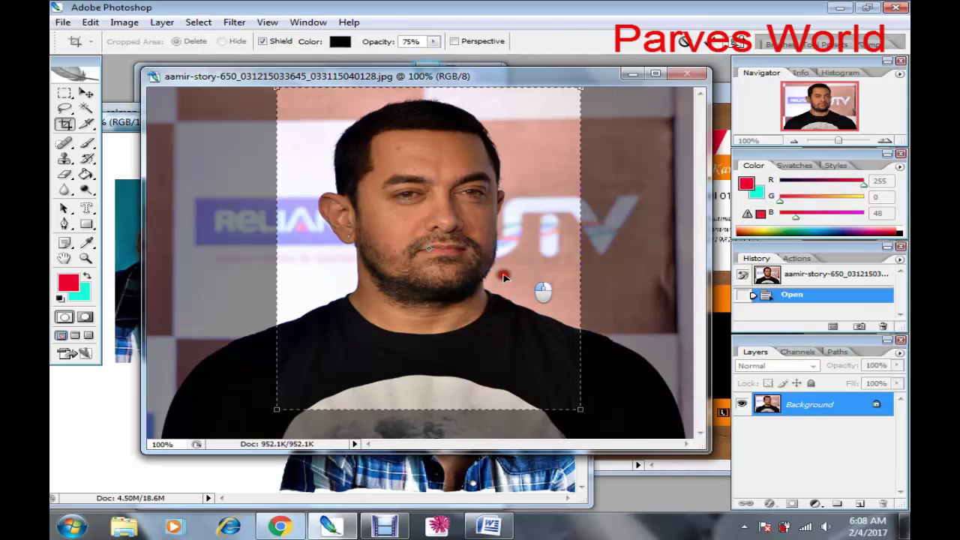
double_click(504, 277)
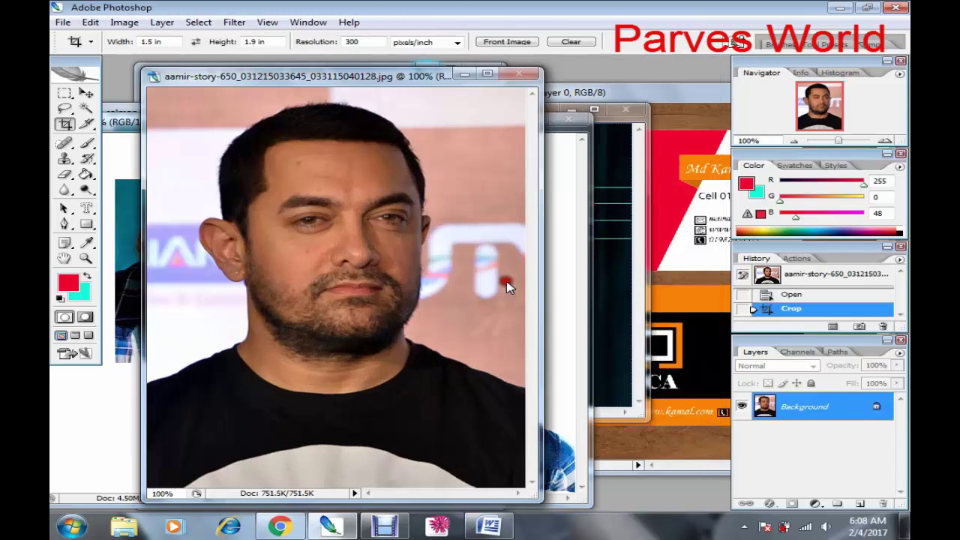
left_click(487, 74)
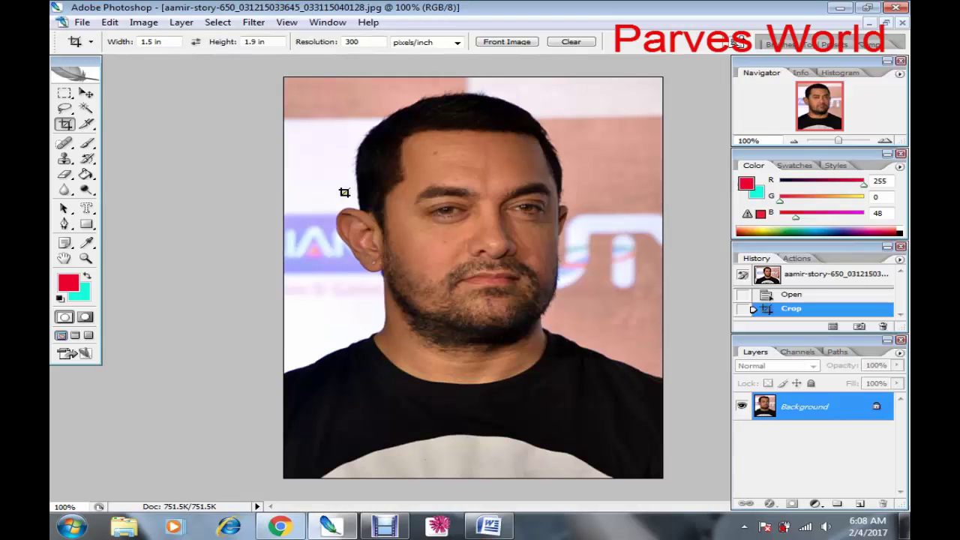
Switch to the Polygonal Lasso and zoom to 200% on the lower shoulder
left_click(66, 107)
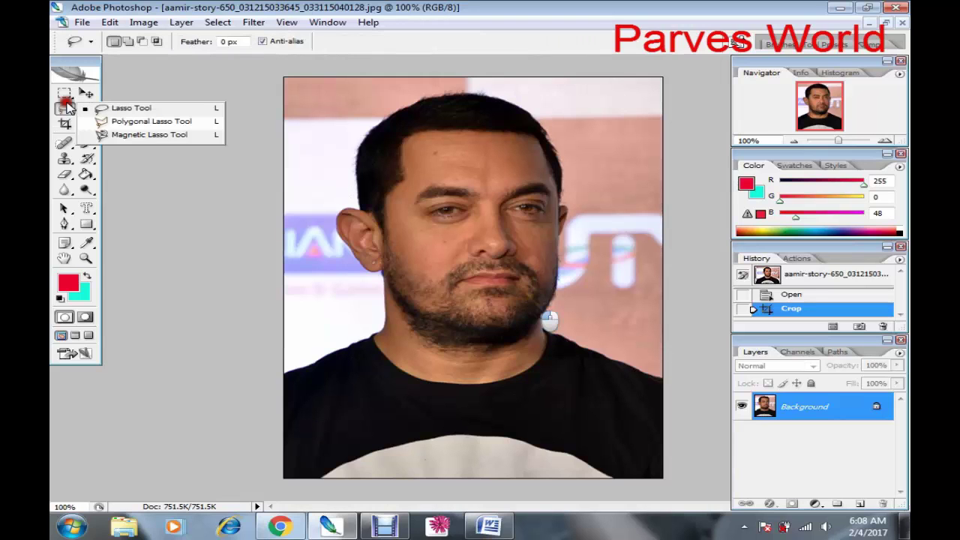
left_click(114, 122)
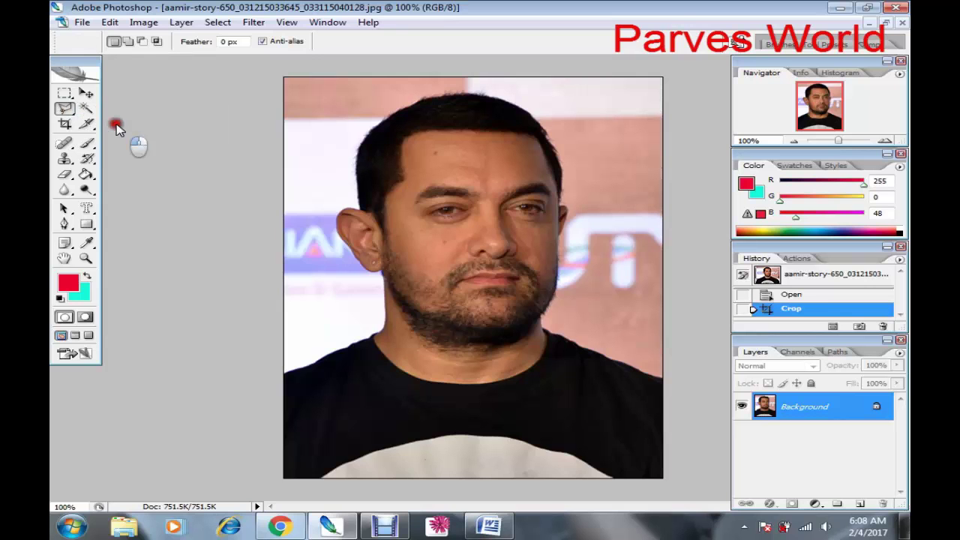
left_click(320, 393)
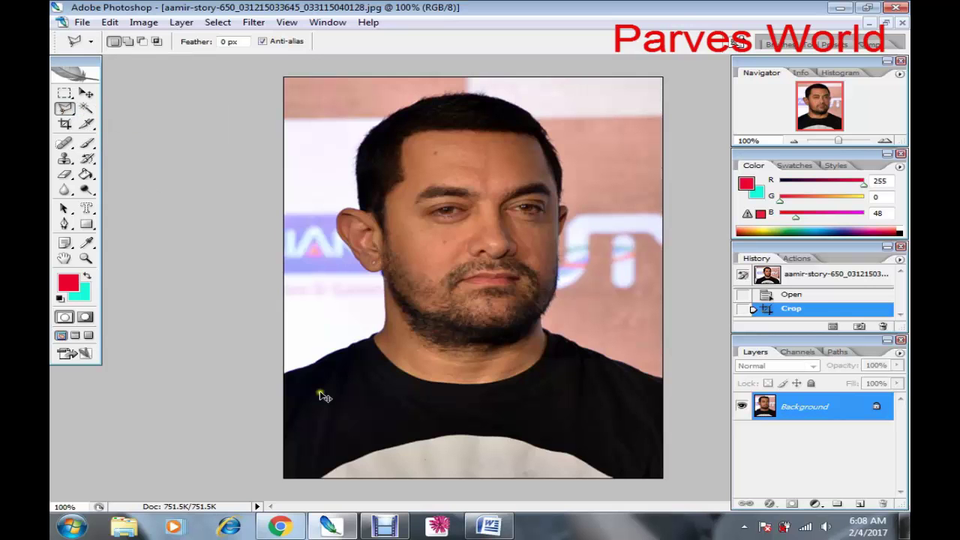
key("ctrl+plus")
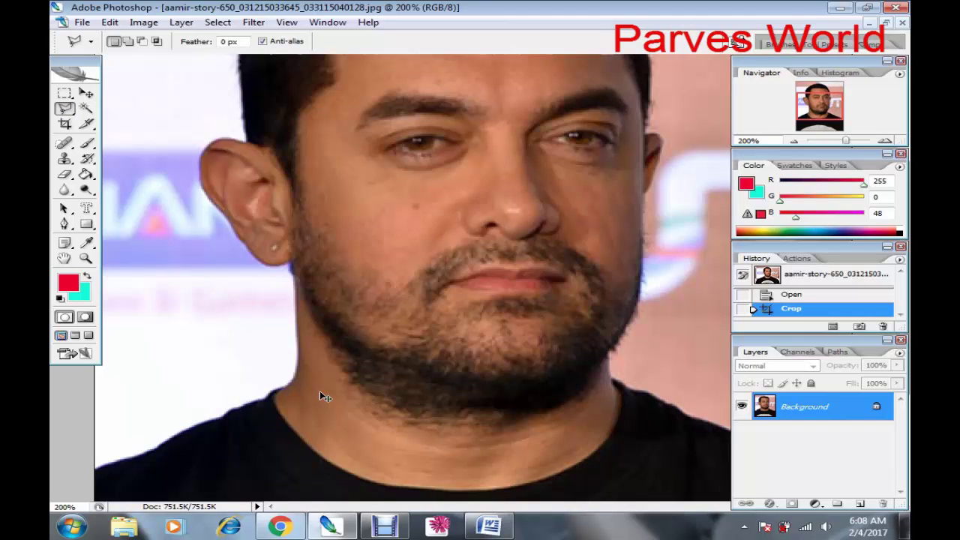
scroll(319, 390, "down", 2)
left_click(224, 386)
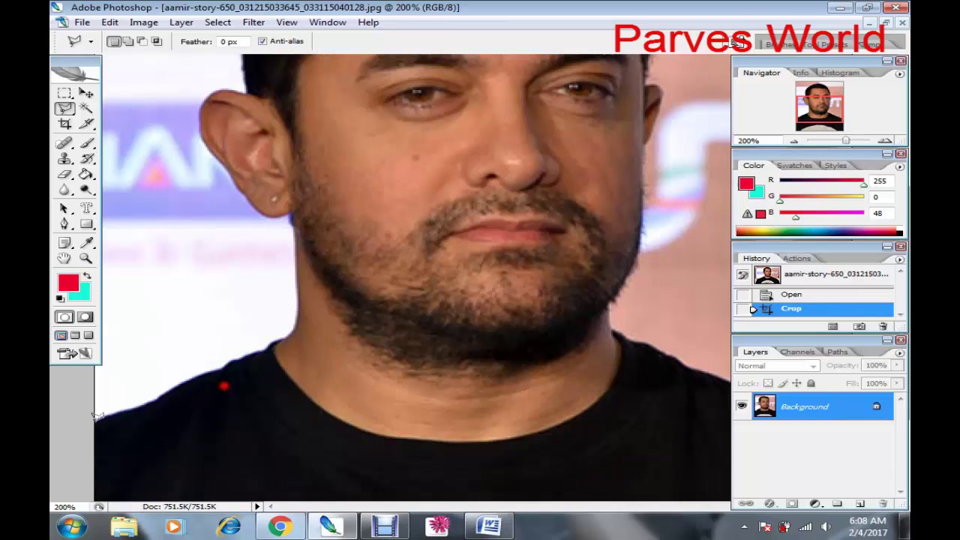
Trace the lasso outline from the left shoulder edge up the neck
left_click(93, 423)
left_click(99, 417)
left_click(139, 406)
left_click(167, 392)
left_click(202, 375)
left_click(224, 367)
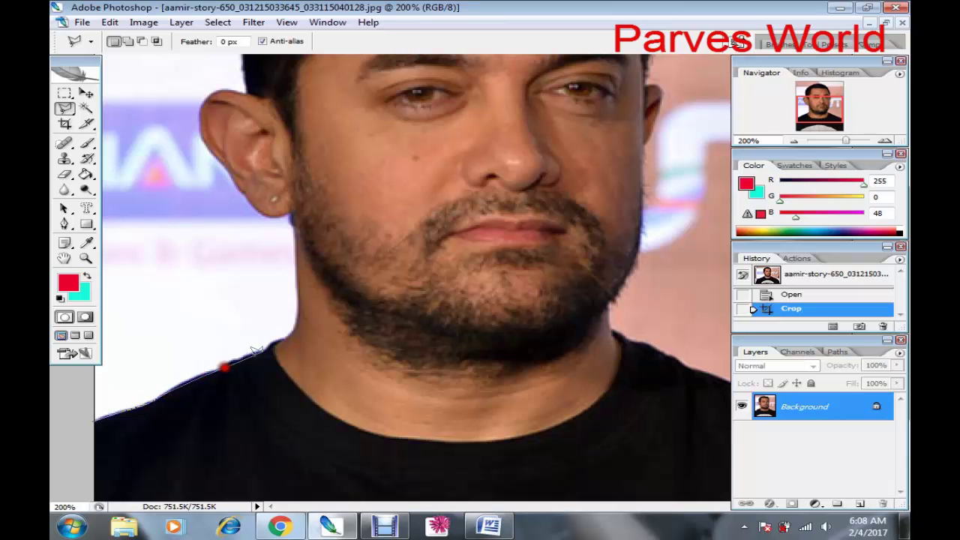
left_click(255, 353)
left_click(292, 335)
left_click(298, 319)
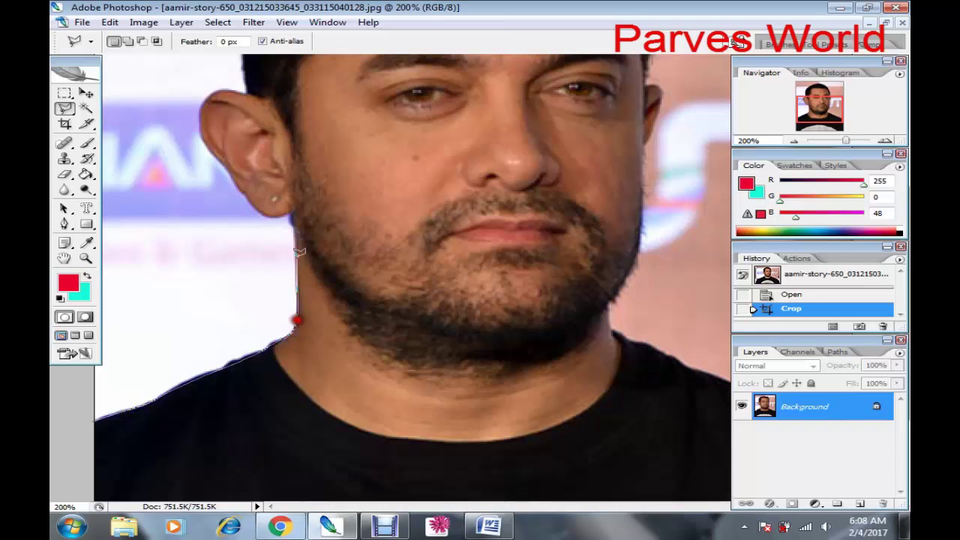
left_click(297, 253)
left_click(295, 229)
Continue the outline around the ear lobe and back of the ear to its top
left_click(293, 213)
left_click(278, 218)
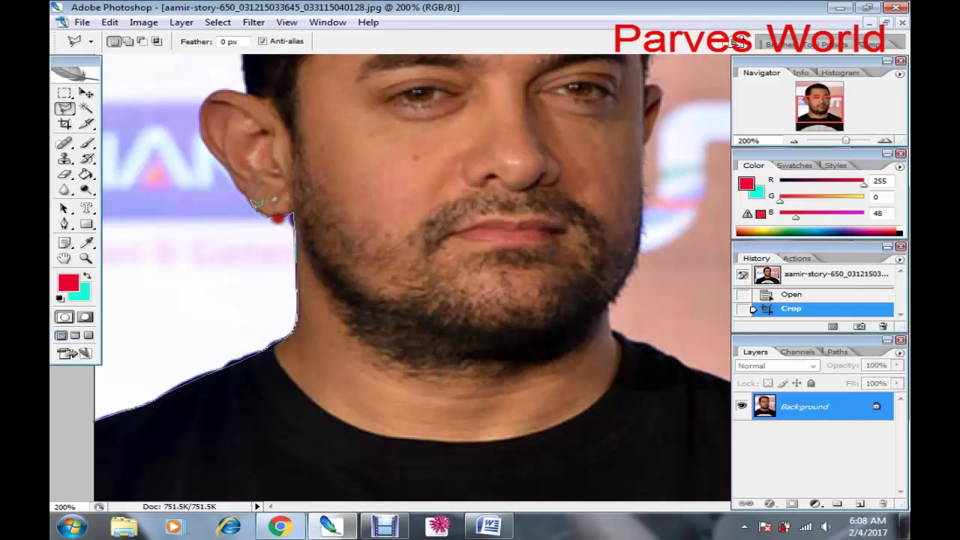
left_click(253, 210)
left_click(223, 170)
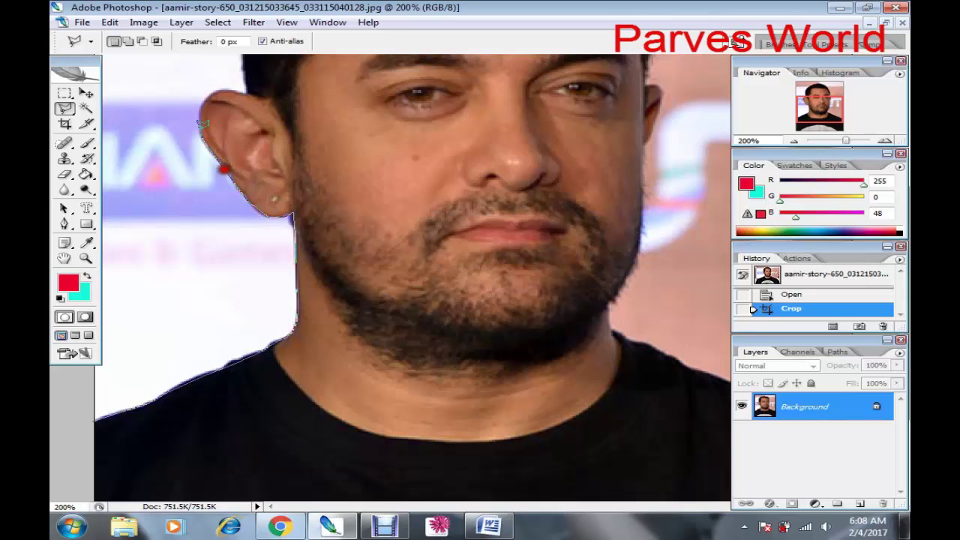
left_click(198, 127)
left_click(201, 98)
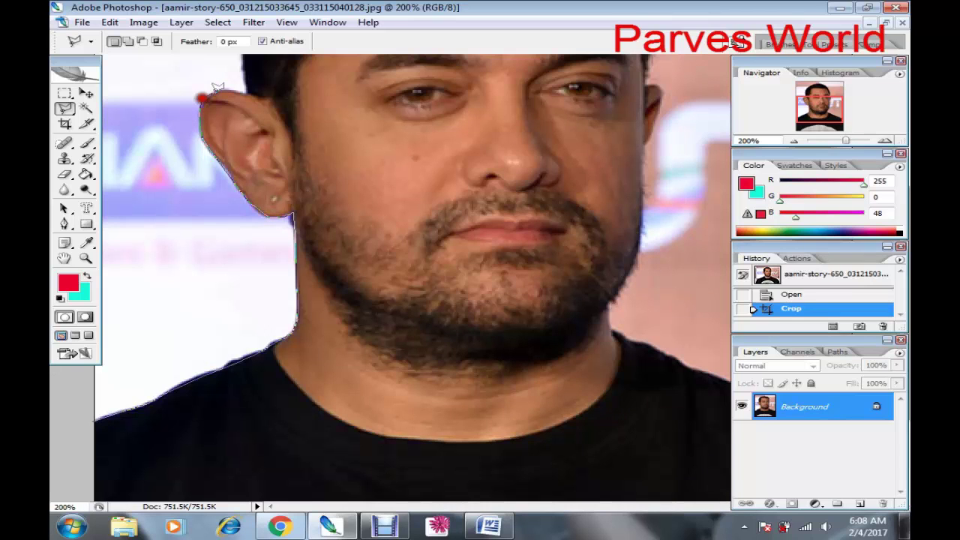
left_click(216, 91)
left_click(238, 91)
Extend the outline up the side of the head and over the top of the hair
scroll(248, 95, "up", 3)
scroll(249, 95, "up", 3)
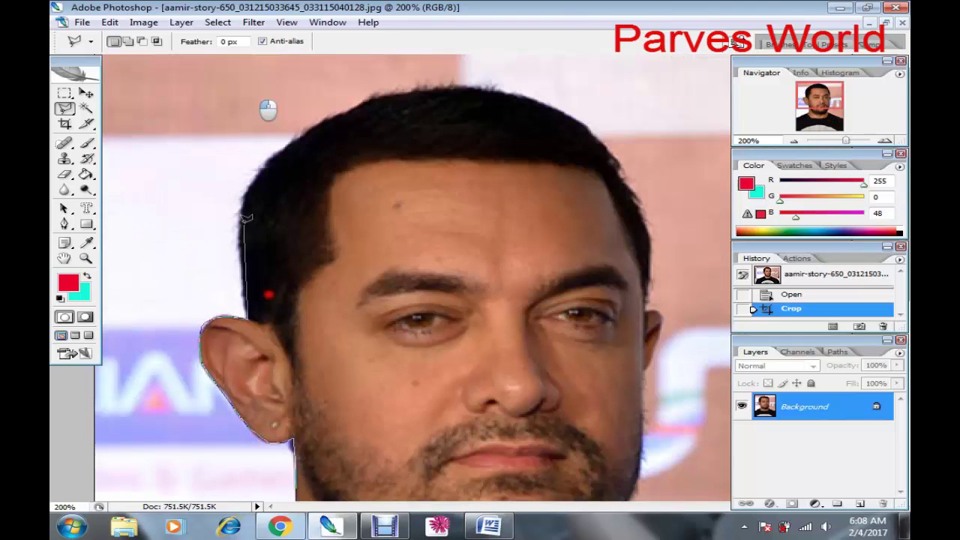
left_click(238, 228)
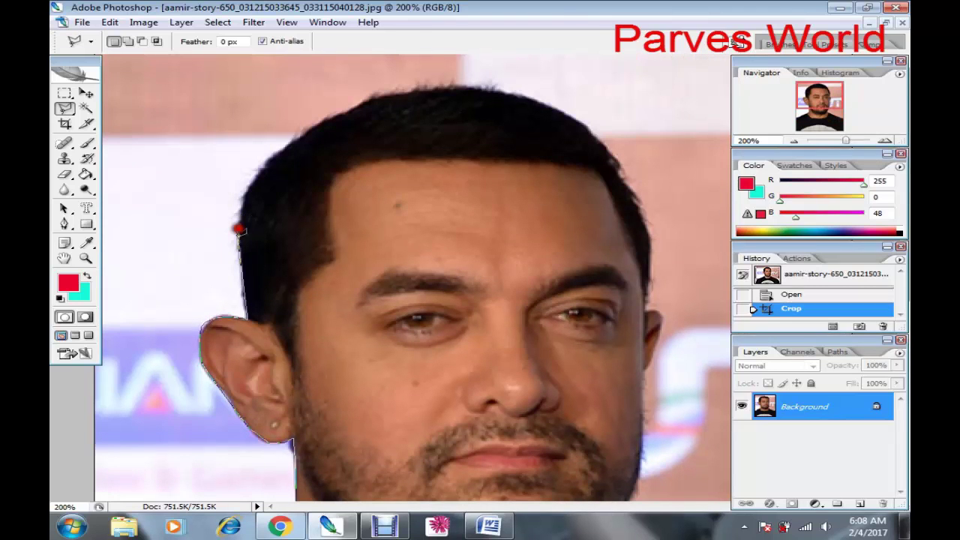
left_click(271, 156)
left_click(319, 125)
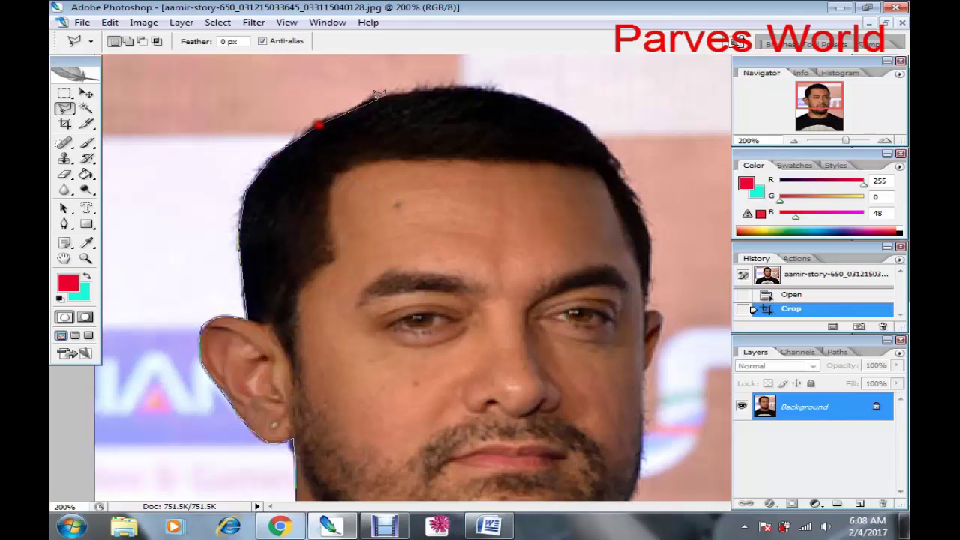
left_click(377, 97)
left_click(419, 91)
left_click(522, 94)
left_click(539, 104)
left_click(583, 124)
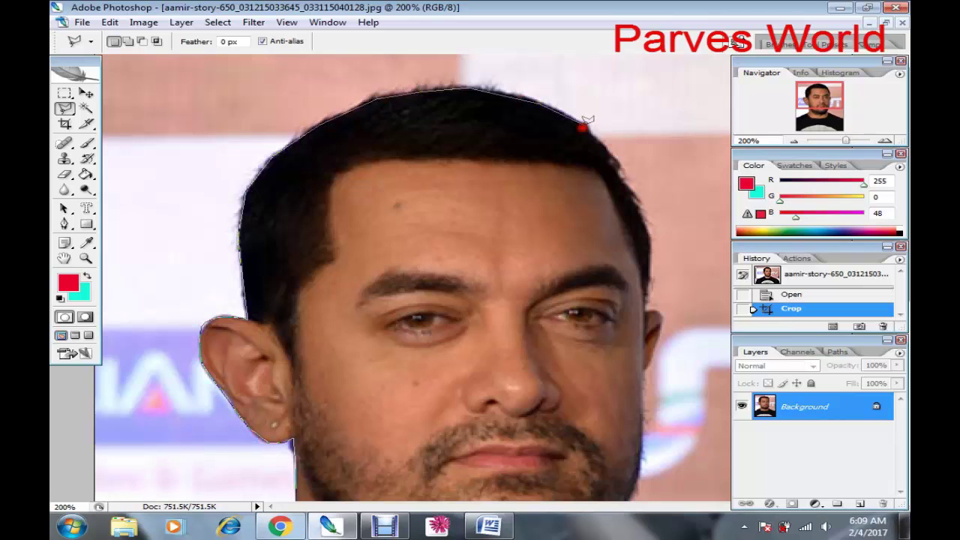
left_click(626, 172)
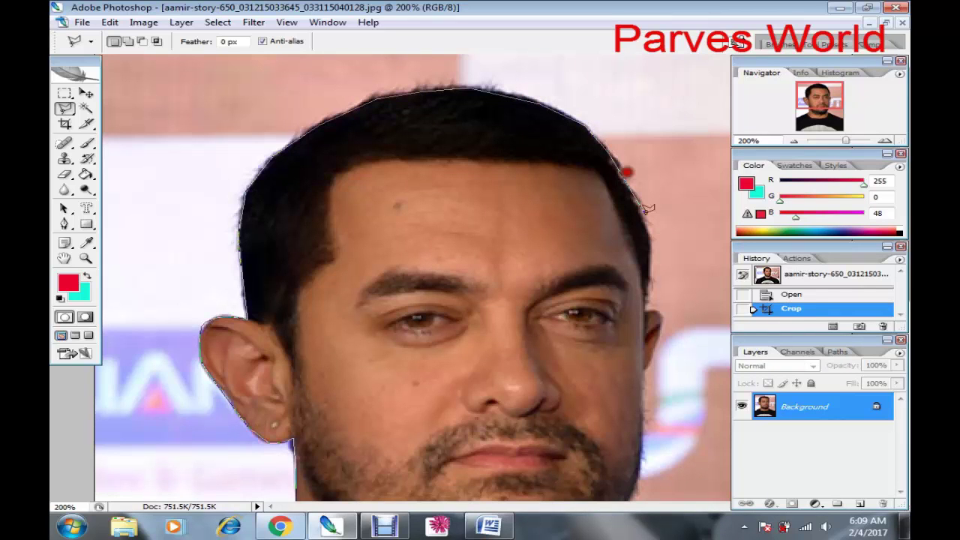
left_click(648, 222)
Carry the outline down the right face edge, around the ear and down the jaw
left_click(652, 261)
left_click(650, 299)
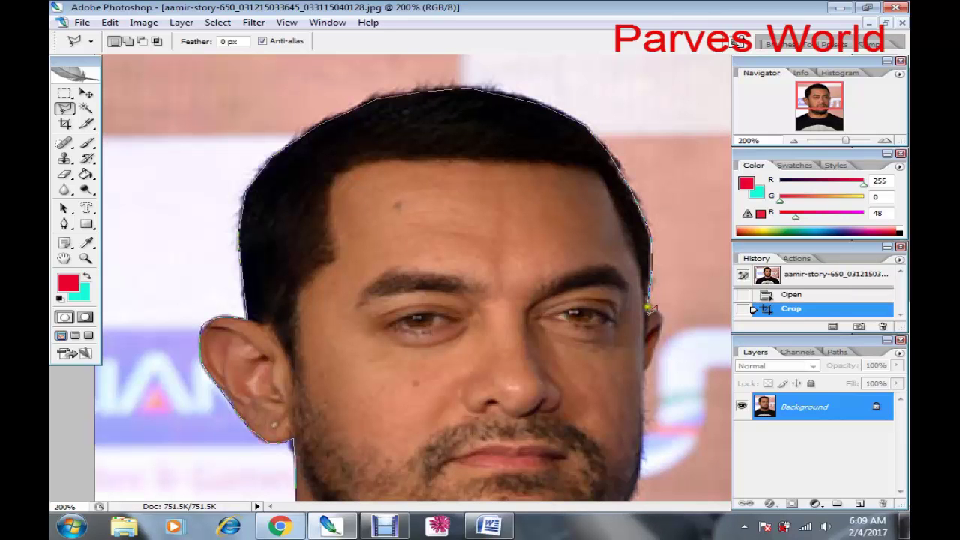
left_click(648, 315)
left_click(659, 310)
left_click(661, 321)
left_click(653, 340)
left_click(649, 354)
left_click(645, 369)
left_click(646, 393)
left_click(642, 435)
left_click(636, 473)
left_click(632, 497)
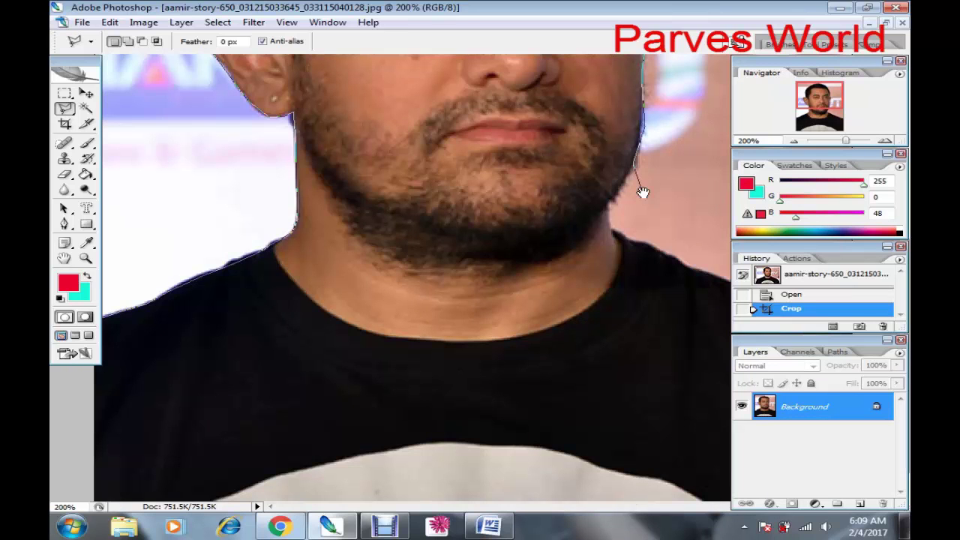
Continue the outline along the jawline toward the neck and onto the right shoulder
mouse_move(642, 192)
left_mouse_down()
mouse_move(630, 252)
mouse_move(597, 148)
mouse_move(581, 248)
left_mouse_up()
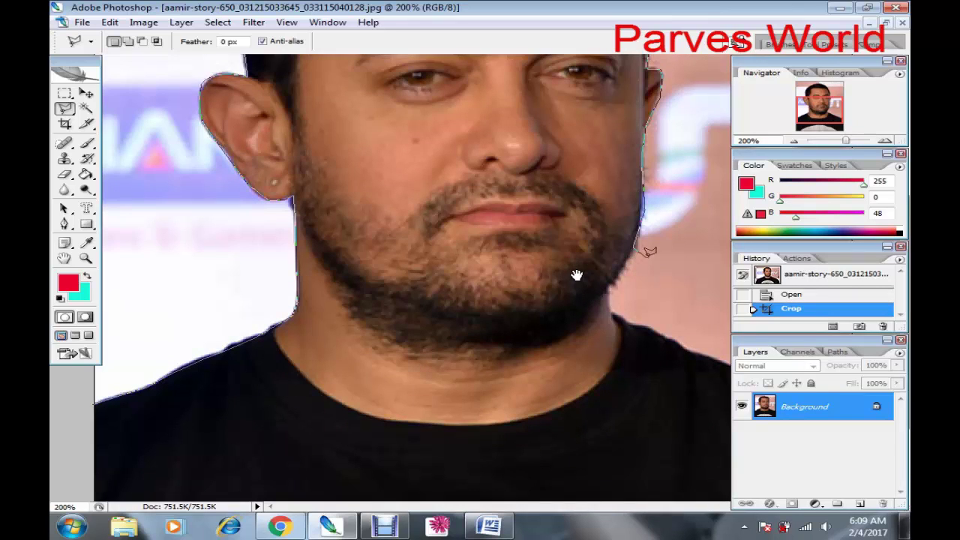
left_click(621, 266)
left_click(614, 281)
left_click(613, 289)
left_click(611, 299)
left_click(612, 315)
left_click(710, 363)
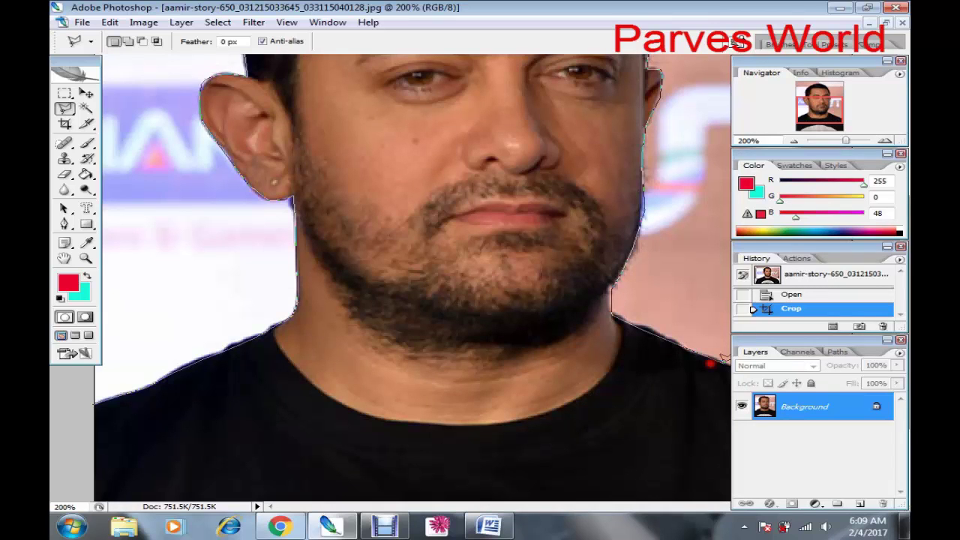
left_click(722, 363)
left_click(683, 364)
left_click(698, 365)
Zoom out and run the outline outside the photo's right, top and left edges
key("ctrl+minus")
key("ctrl+minus")
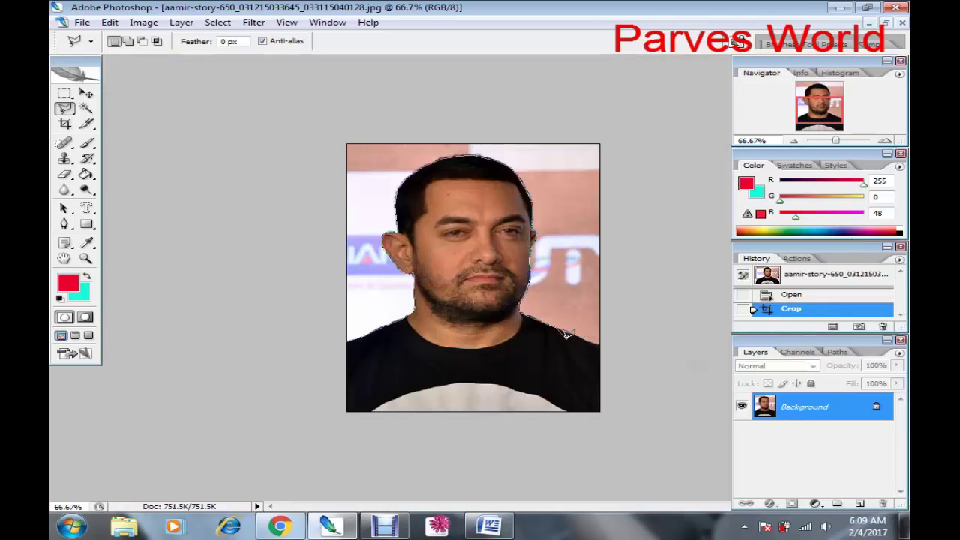
left_click(569, 338)
left_click(581, 341)
left_click(615, 349)
left_click(627, 105)
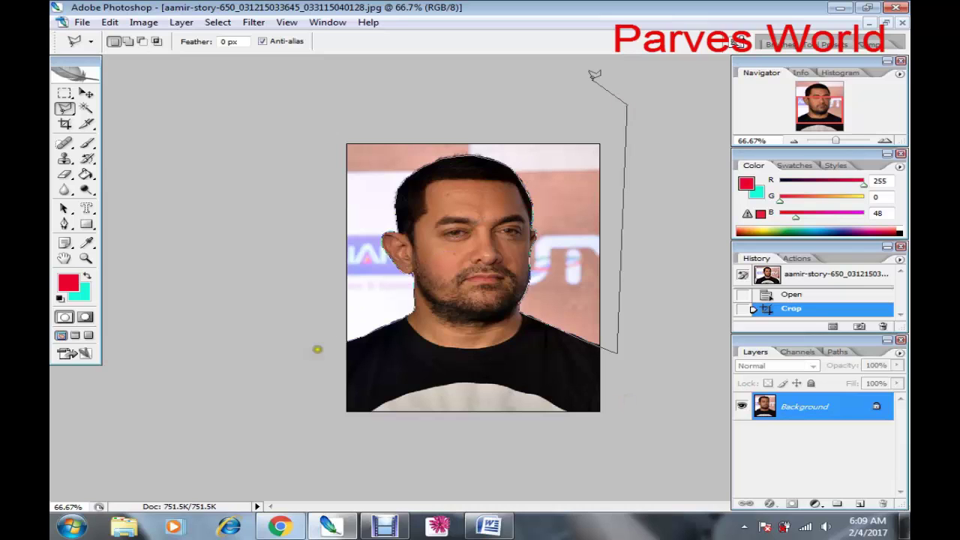
left_click(299, 116)
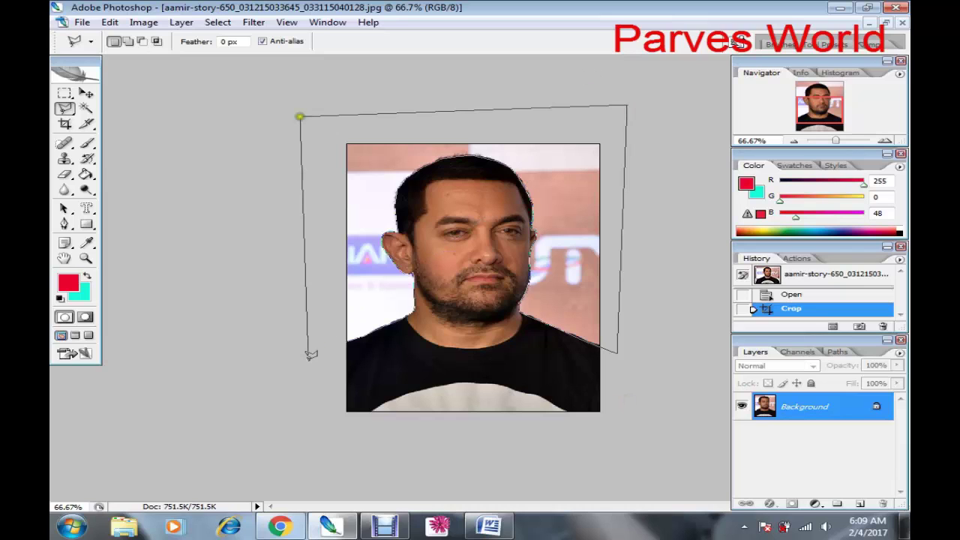
left_click(307, 359)
left_click(342, 346)
Zoom in at the left shoulder, close the lasso into a selection and check its edge
key("ctrl+plus")
key("ctrl+plus")
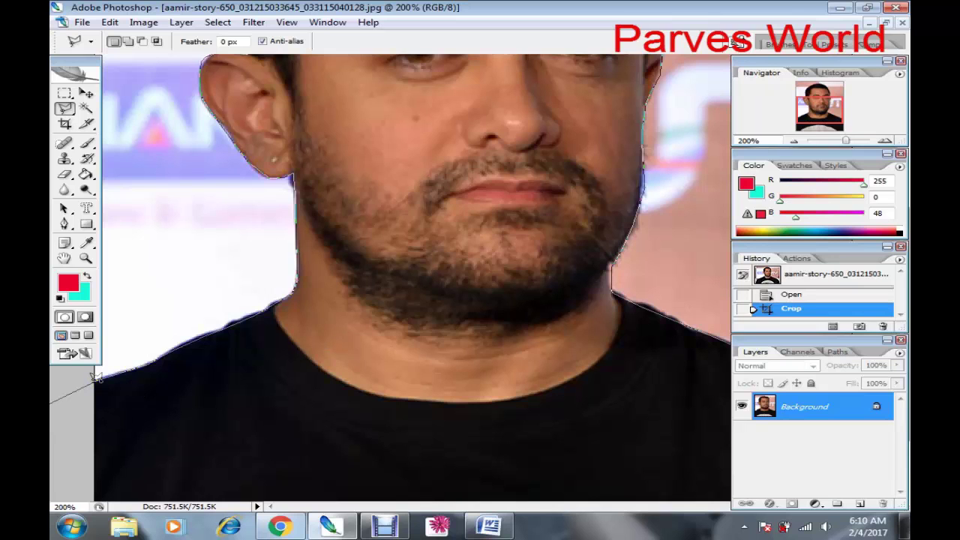
double_click(96, 377)
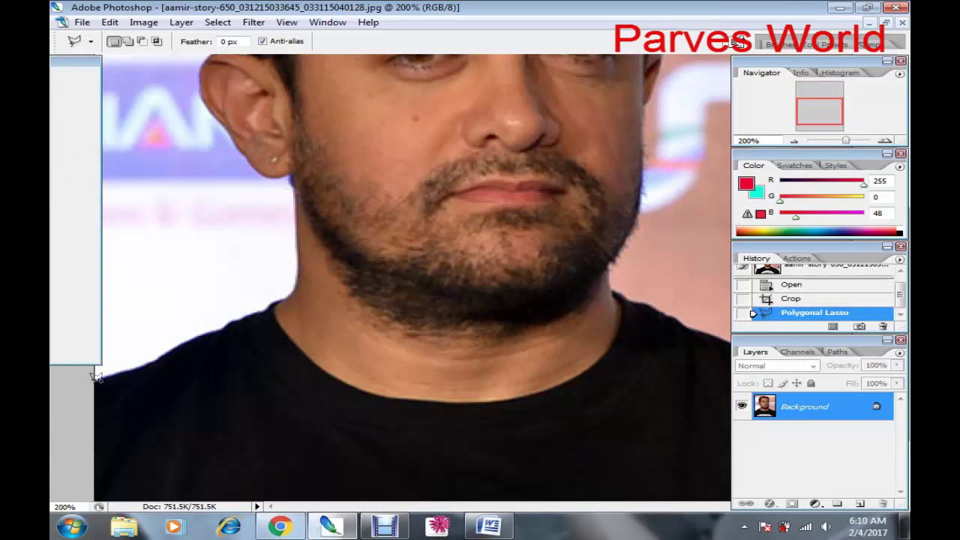
key("ctrl+plus")
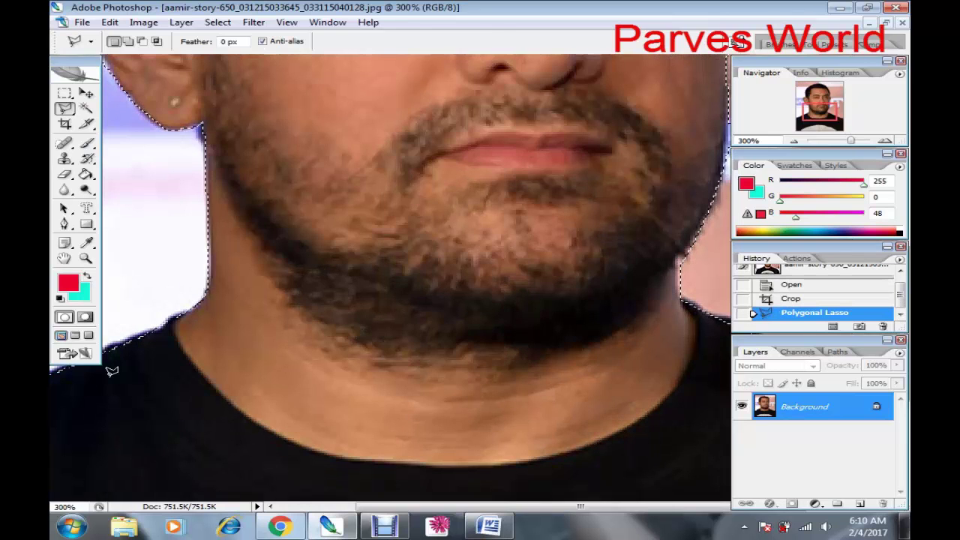
key("ctrl+minus")
key("ctrl+minus")
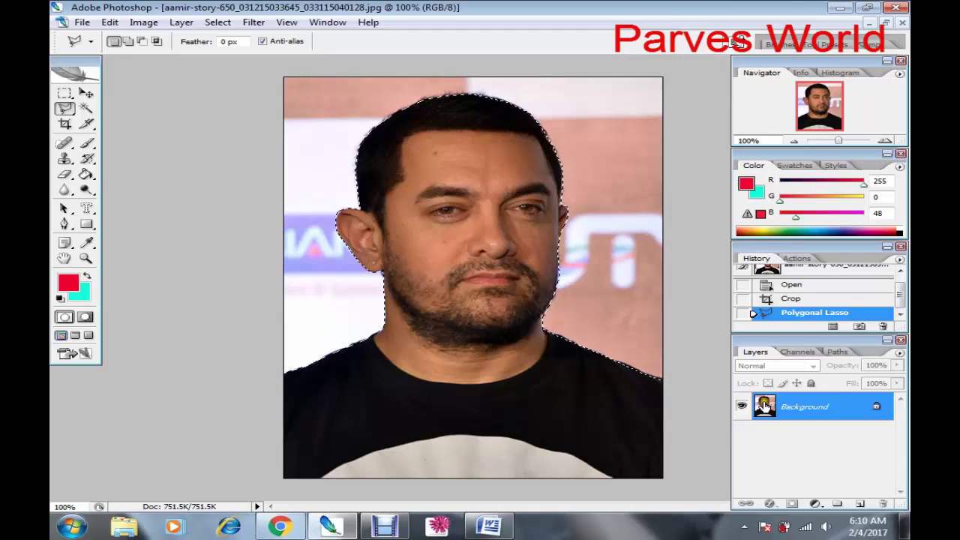
left_click(755, 354)
Fill the selected background with a blue foreground colour, then refill it with the cyan background colour
left_click(66, 285)
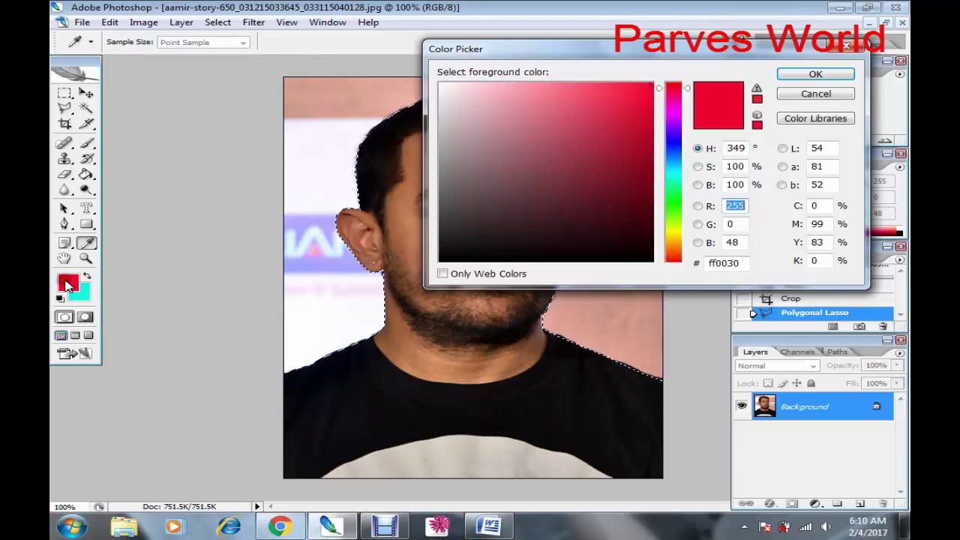
left_click(673, 176)
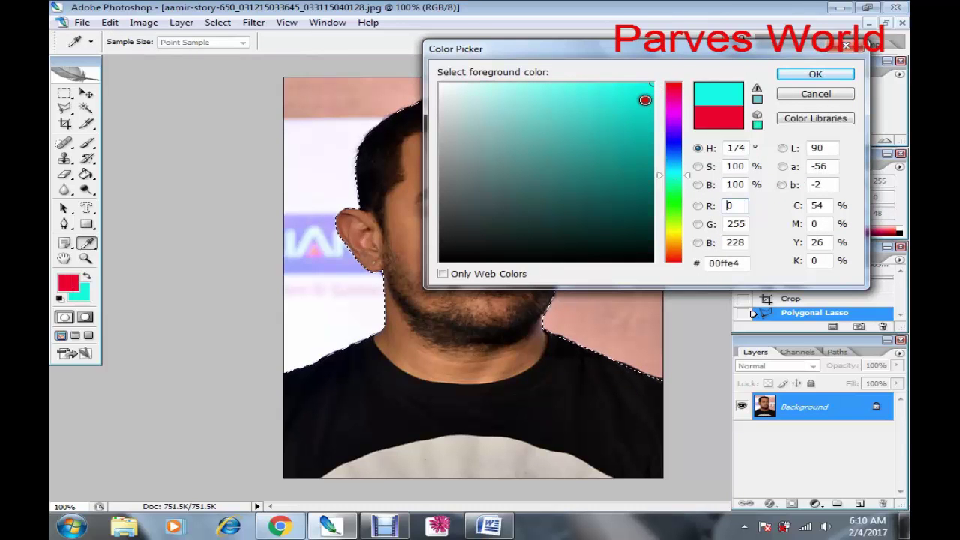
left_click(659, 83)
left_click(674, 148)
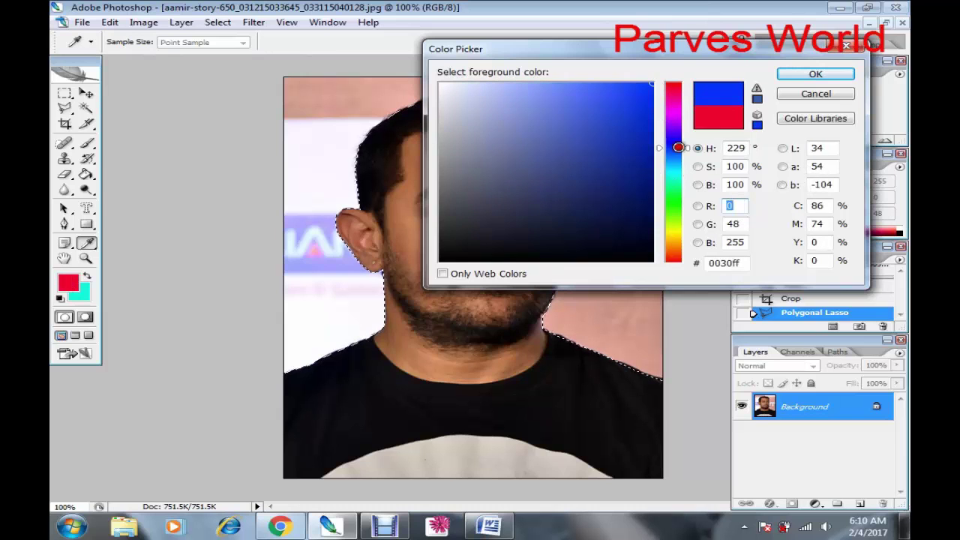
left_click(815, 74)
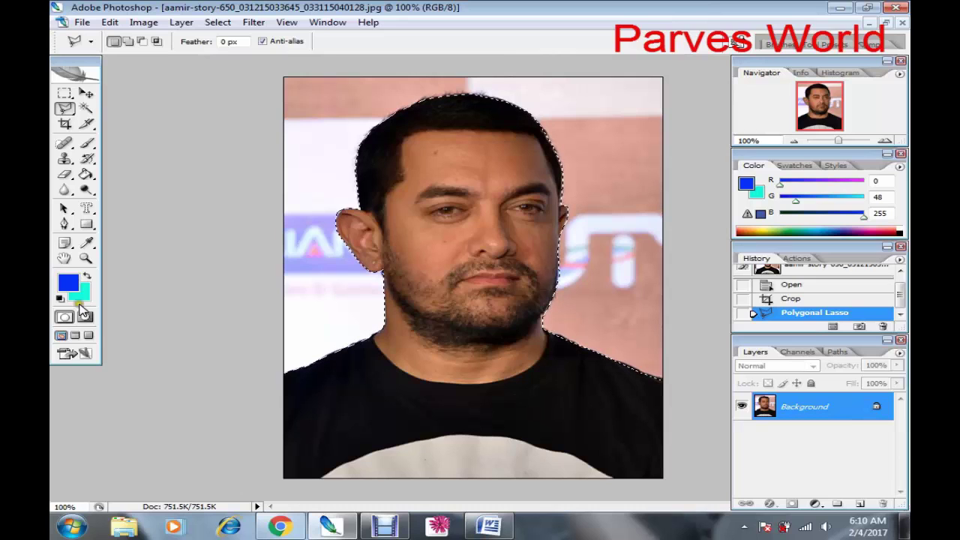
key("alt+BackSpace")
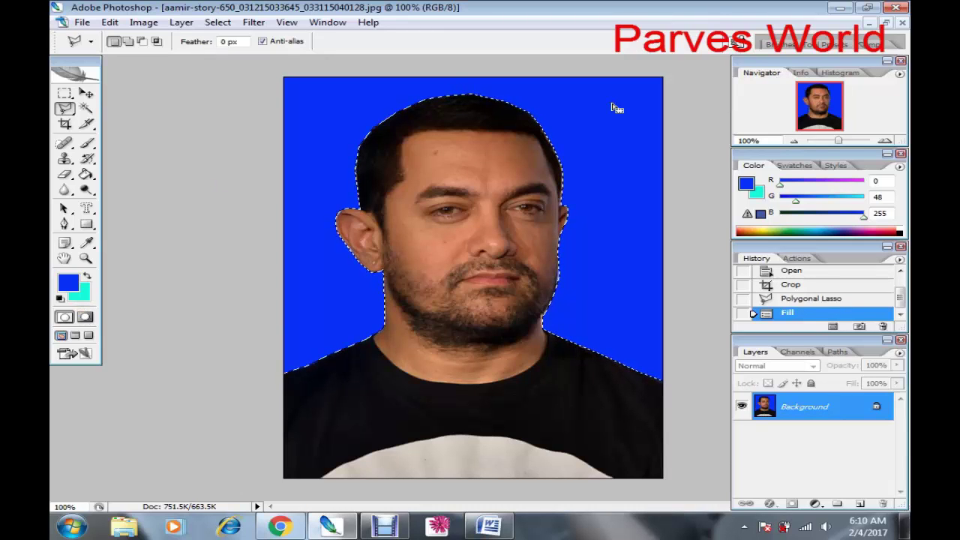
key("ctrl+BackSpace")
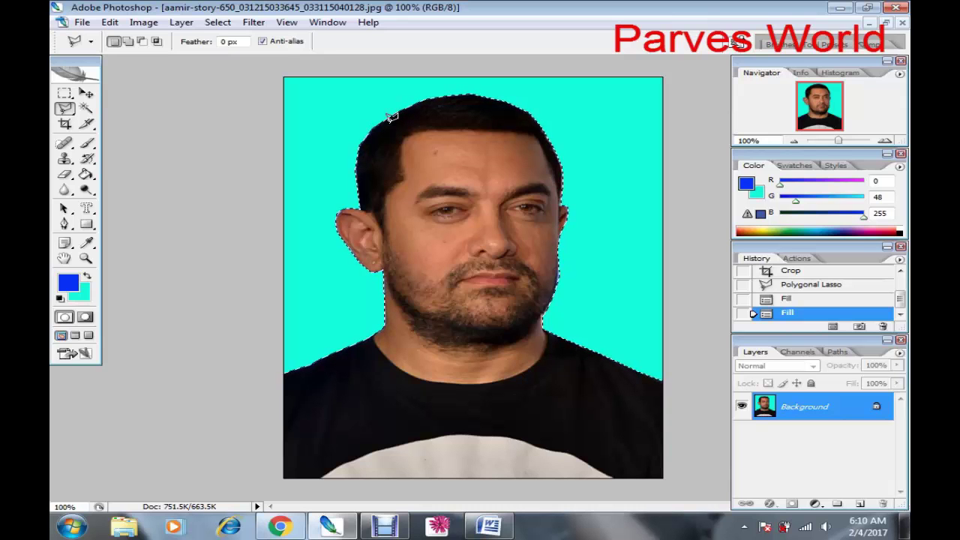
Set the foreground to pure white, fill the background with it and deselect
left_click(67, 282)
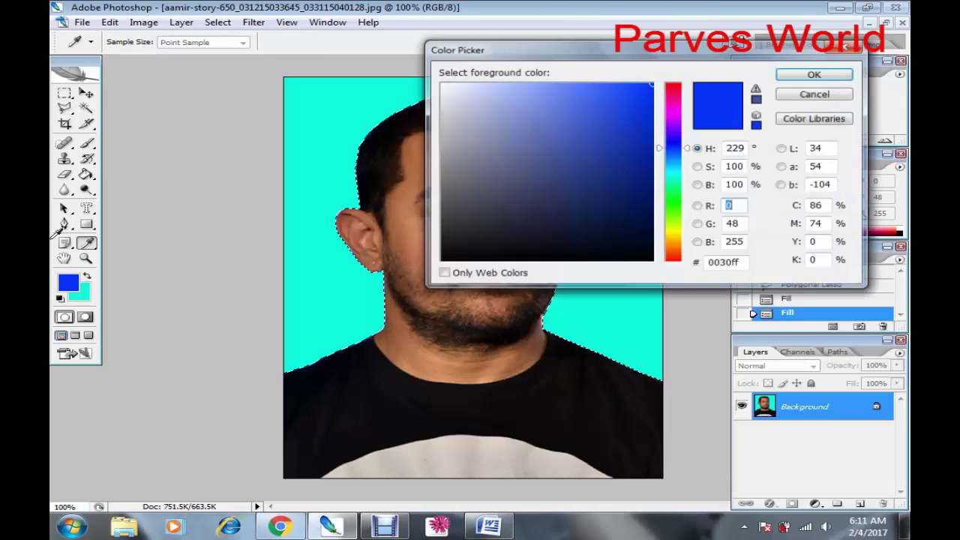
left_click(443, 84)
left_click_drag(443, 84, 455, 62)
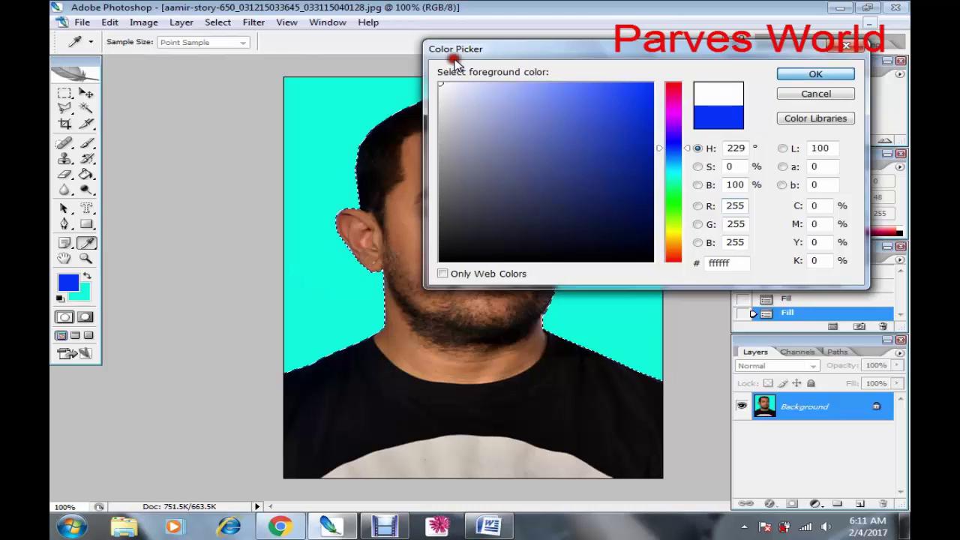
left_click(802, 76)
key("alt+BackSpace")
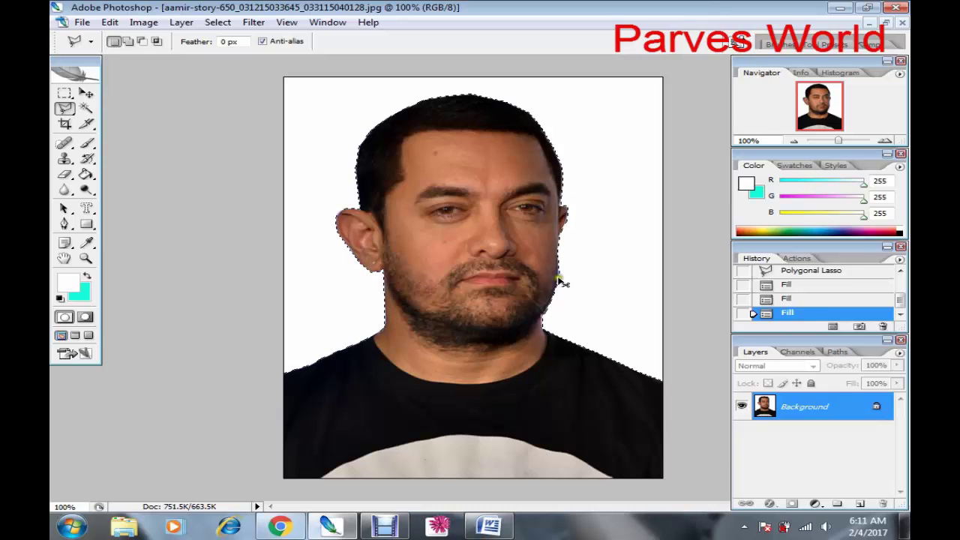
key("ctrl+d")
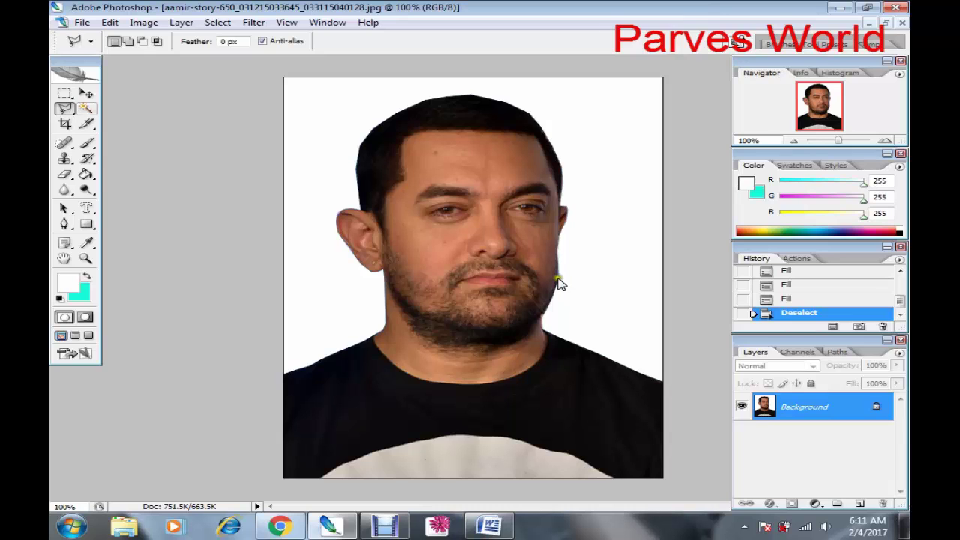
Select the Move tool and float the portrait window aside
left_click(88, 92)
left_click(89, 95)
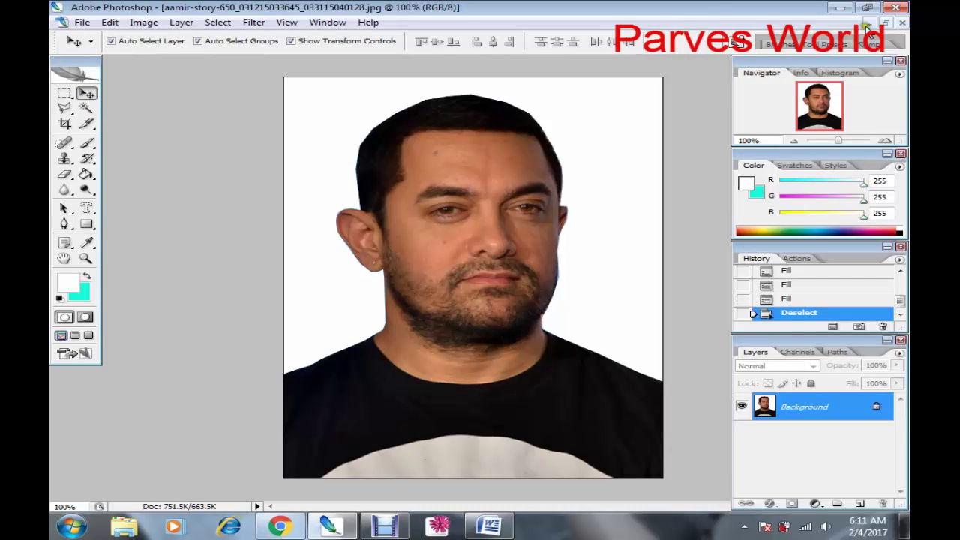
left_click(885, 23)
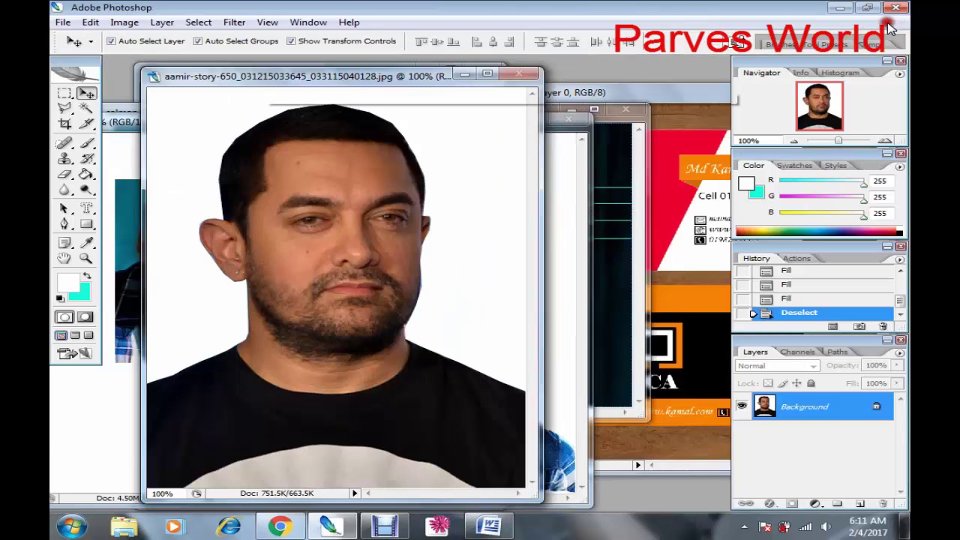
left_click_drag(149, 83, 389, 87)
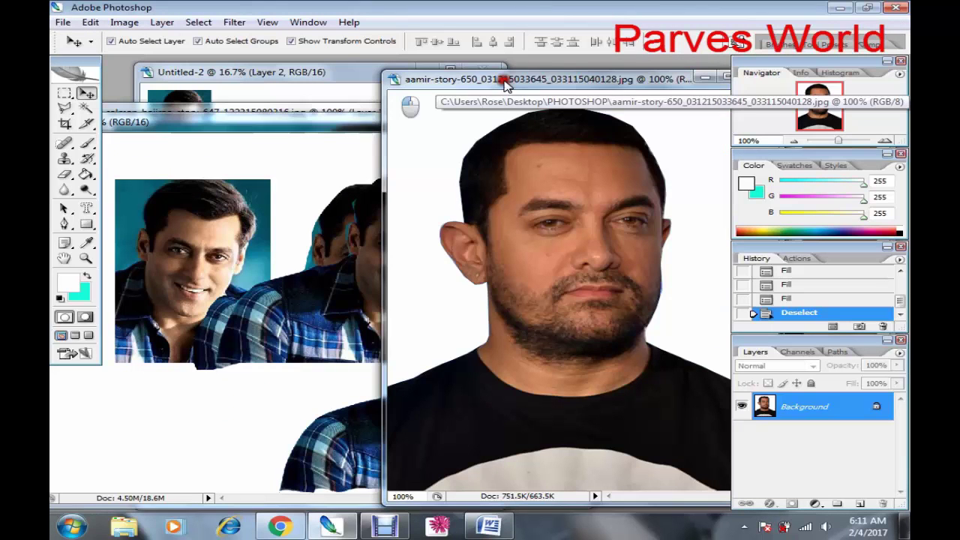
Create a new white A4 document at 300 pixels/inch
left_click(63, 22)
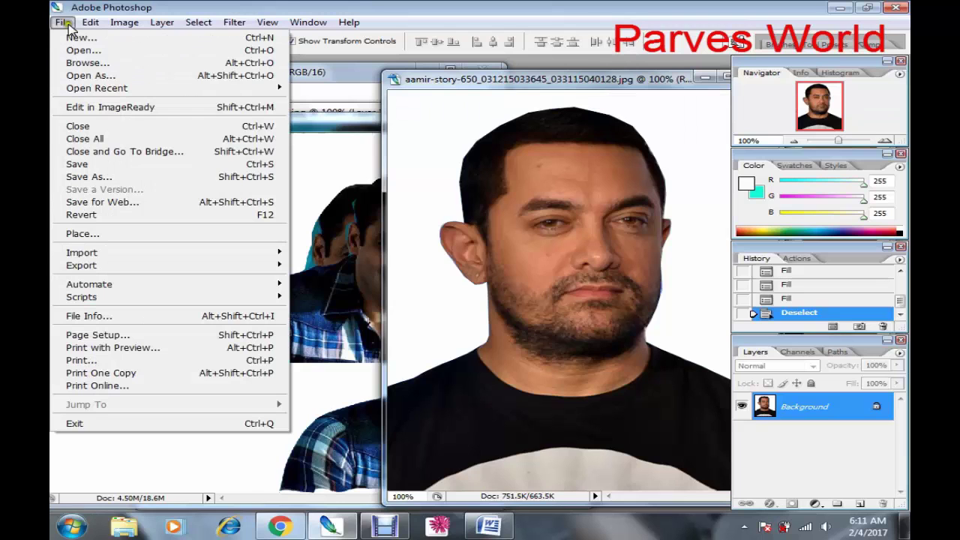
left_click(75, 37)
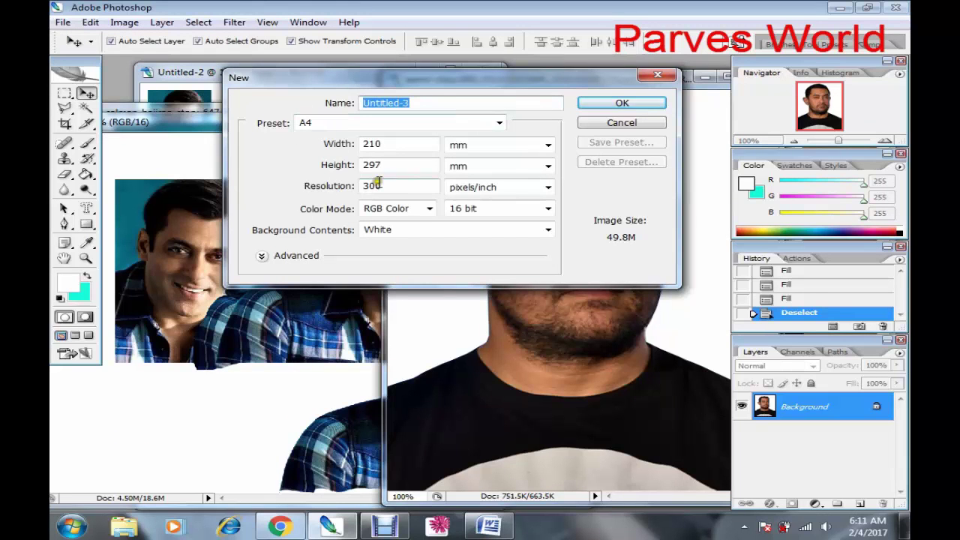
left_click(621, 104)
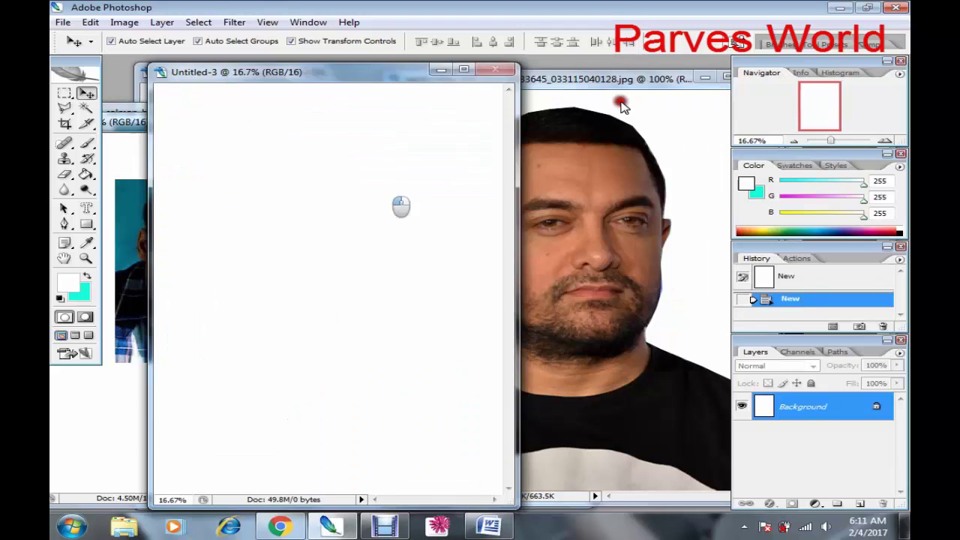
Drag the cut-out portrait onto the A4 sheet, accepting the bit-depth warning
left_click(638, 159)
mouse_move(638, 159)
left_mouse_down()
mouse_move(592, 180)
mouse_move(257, 188)
left_mouse_up()
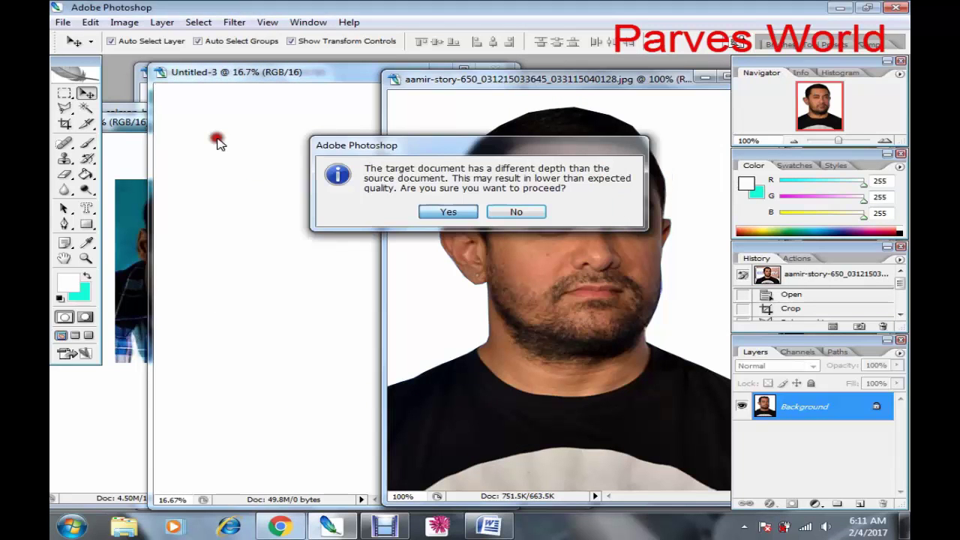
left_click(448, 211)
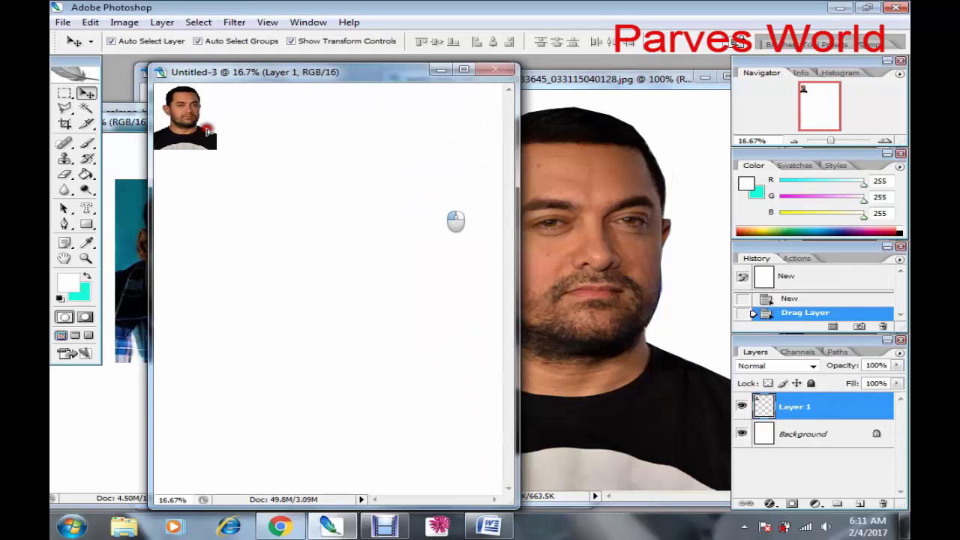
Settle the first portrait at the sheet's top-left and place a second copy beside it
left_click_drag(208, 132, 210, 112)
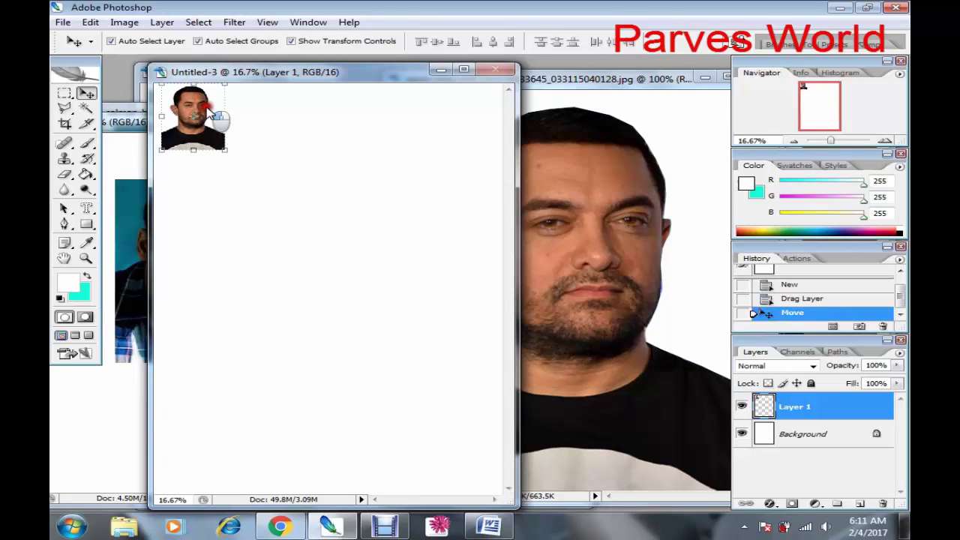
left_click_drag(247, 80, 226, 70)
left_click_drag(160, 80, 162, 91)
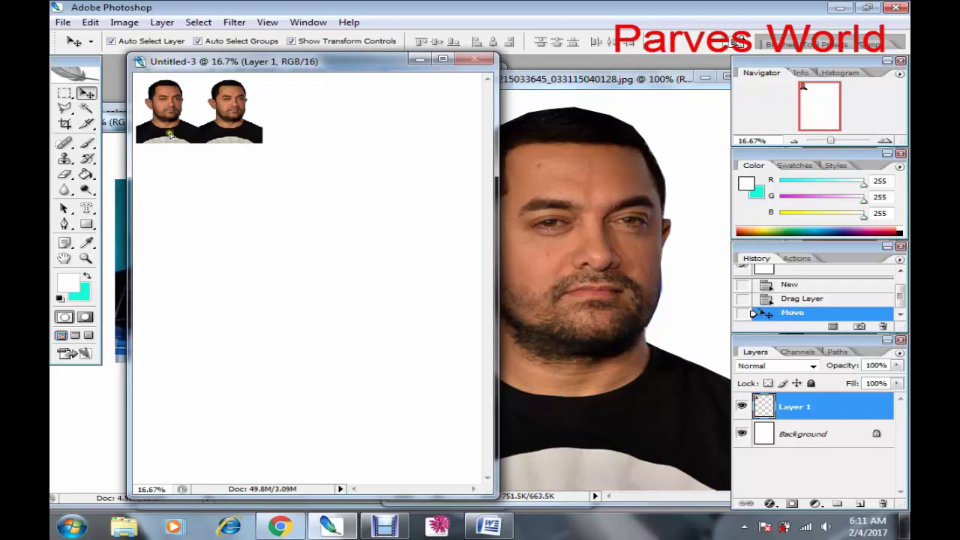
mouse_move(171, 135)
left_mouse_down()
mouse_move(258, 134)
mouse_move(238, 134)
left_mouse_up()
left_click(238, 133, "alt")
key("shift+Right")
key("shift+Right")
key("shift+Right")
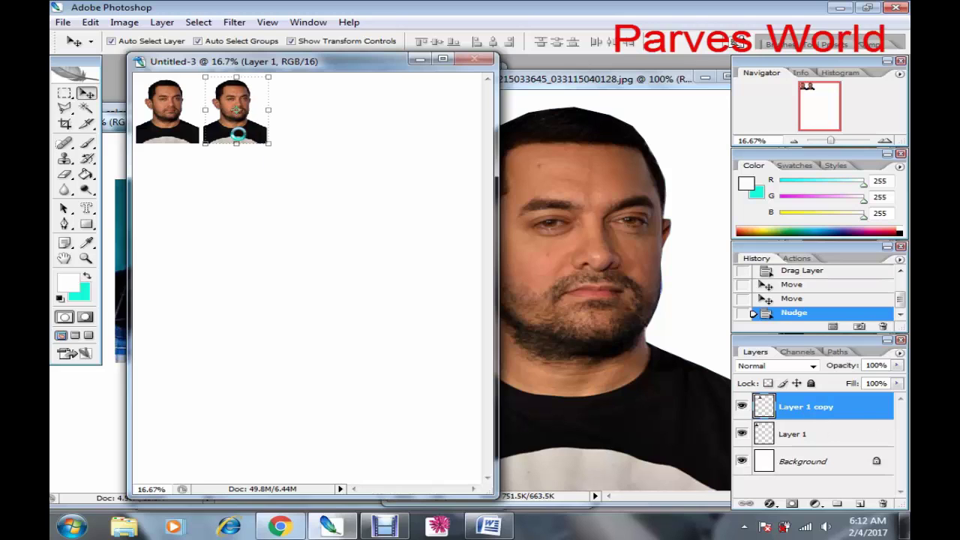
Add a third portrait copy to the right and nudge the second and third into line
mouse_move(238, 134)
left_mouse_down()
mouse_move(362, 139)
mouse_move(291, 143)
left_mouse_up()
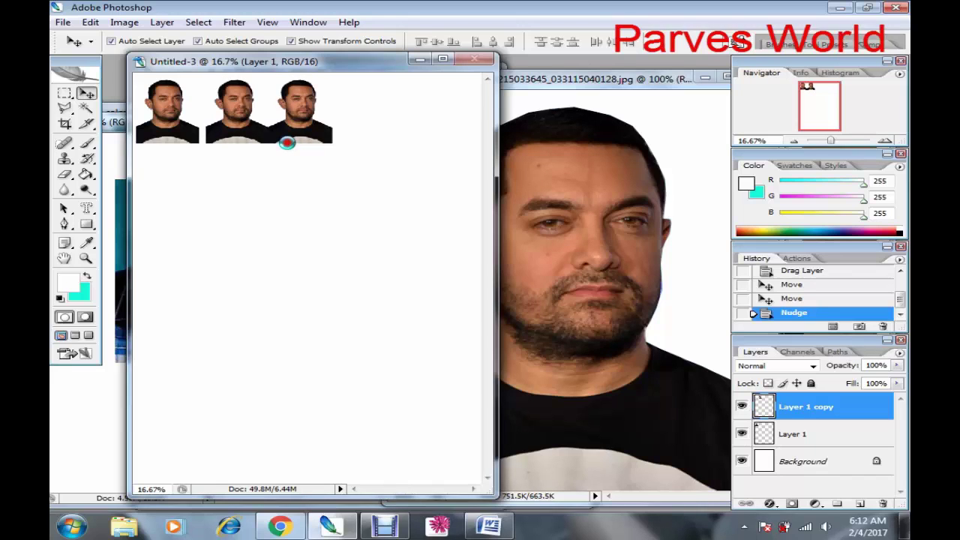
key("alt+Right")
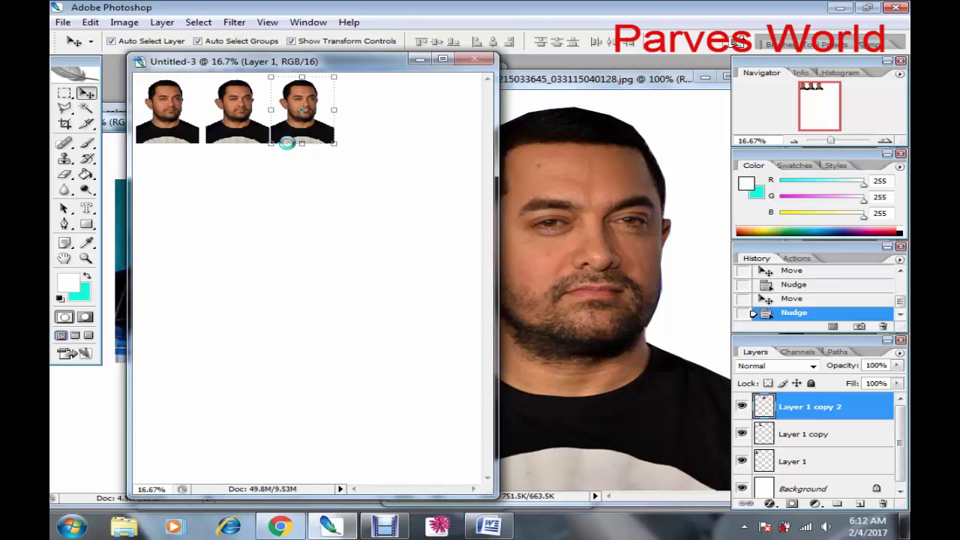
left_click(236, 135)
key("shift+Left")
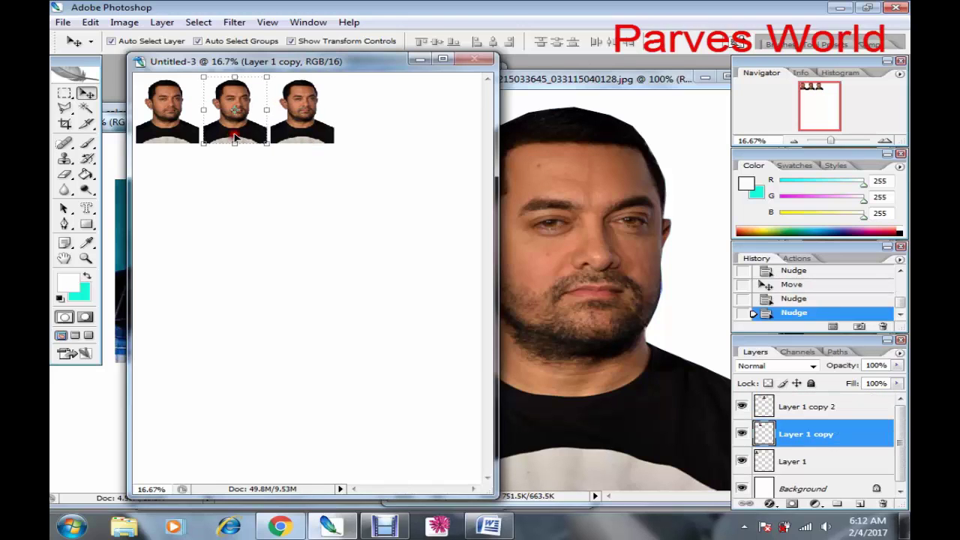
left_click(297, 134)
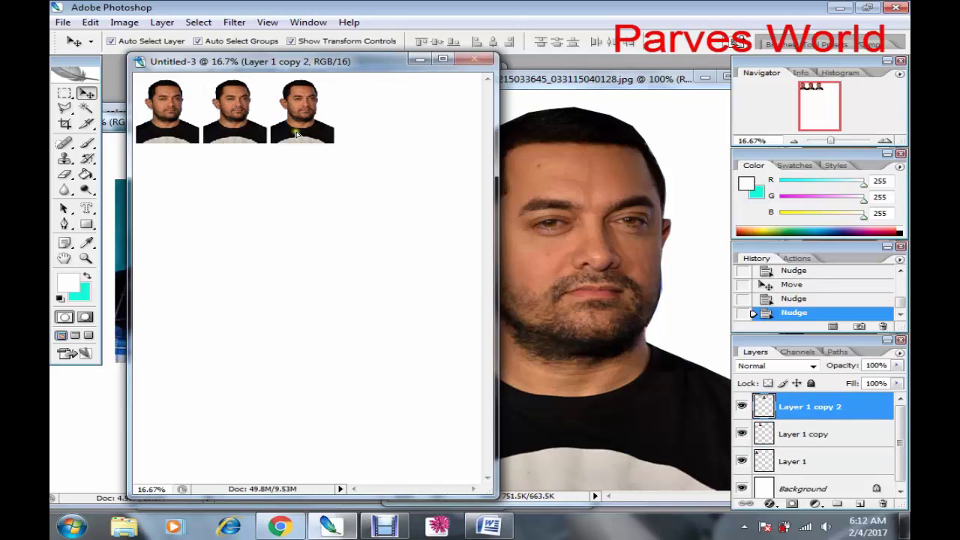
Add fourth and fifth portrait copies, nudging them right to complete the five-portrait top row
left_click_drag(297, 133, 453, 141)
key("shift+Right")
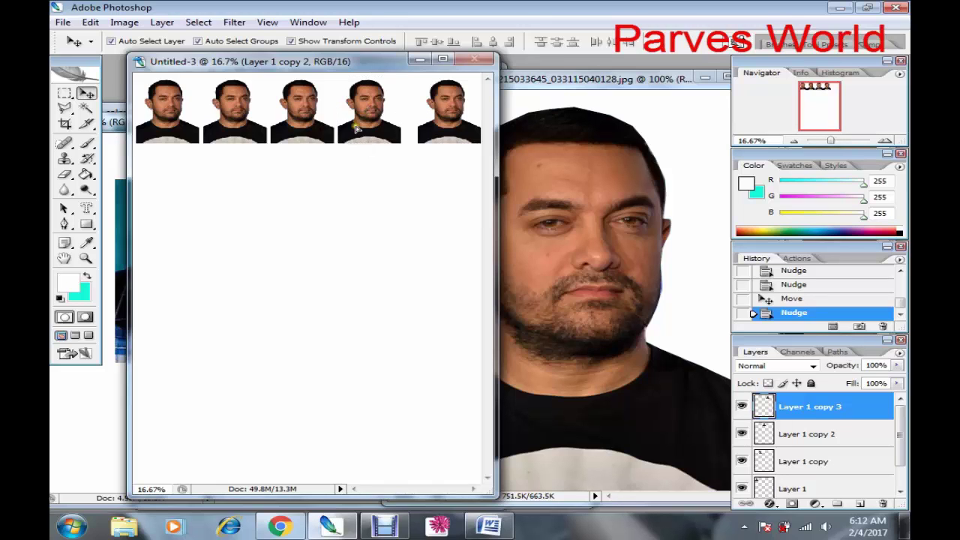
mouse_move(357, 129)
left_mouse_down()
mouse_move(435, 131)
mouse_move(424, 133)
left_mouse_up()
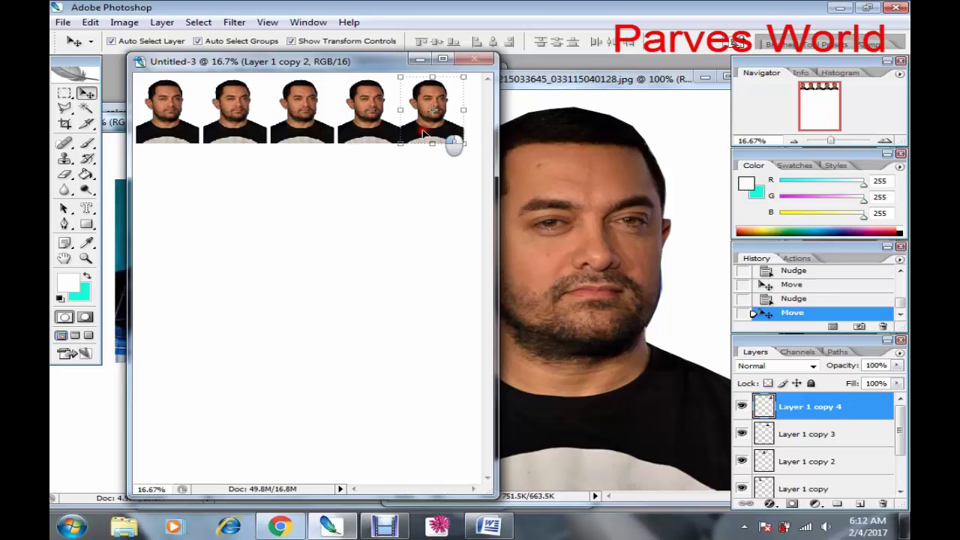
key("shift+Right")
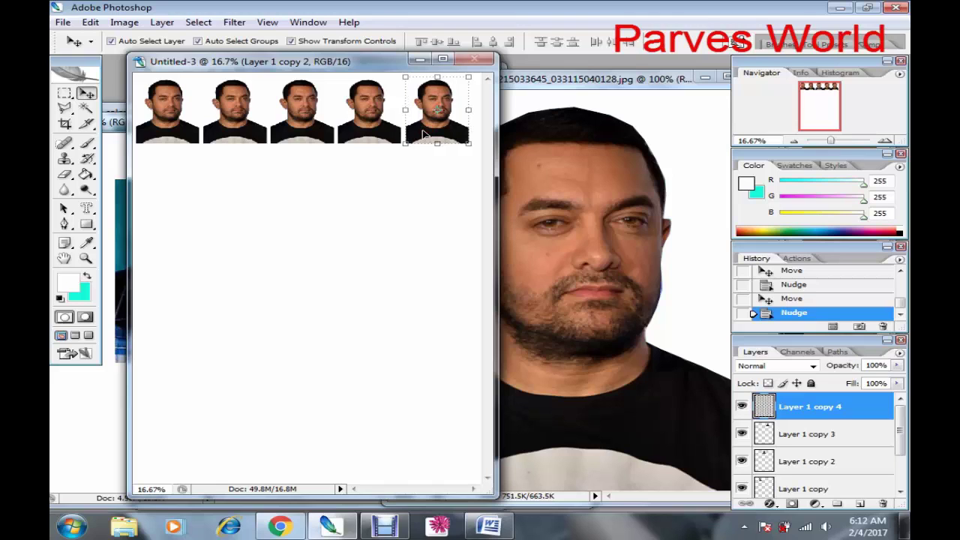
key("shift+Right")
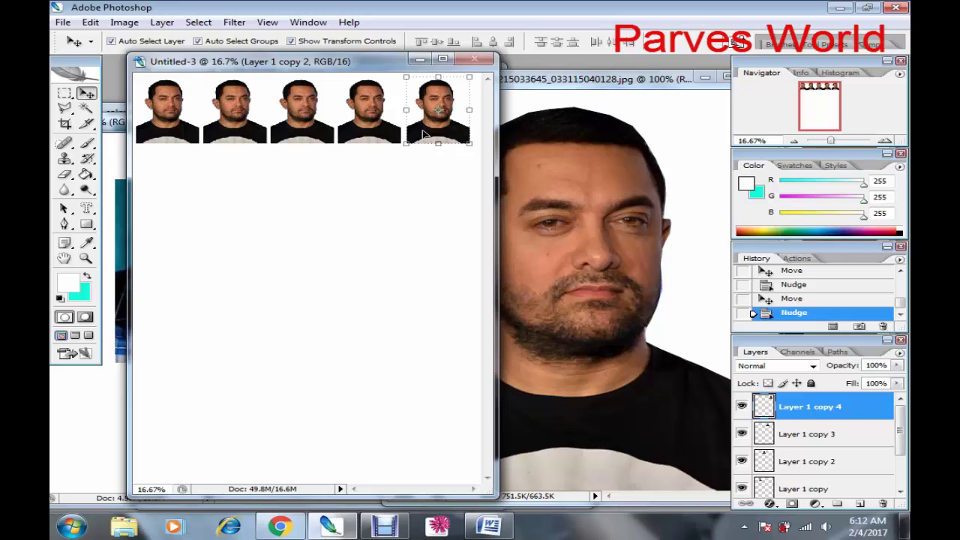
left_click(367, 133, "shift")
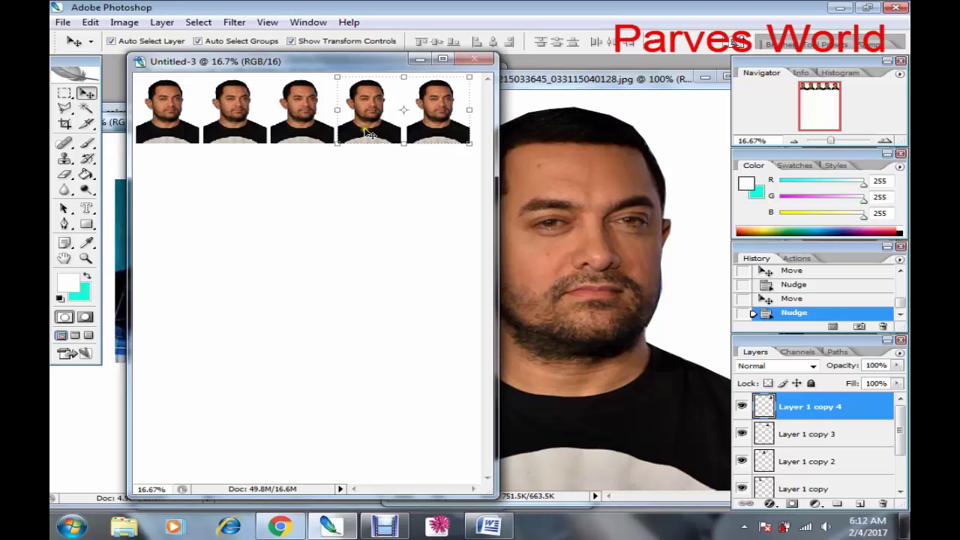
Select the five top-row portraits and Alt-drag copies of the row downward, nudging each new row into line
left_click(366, 130, "shift")
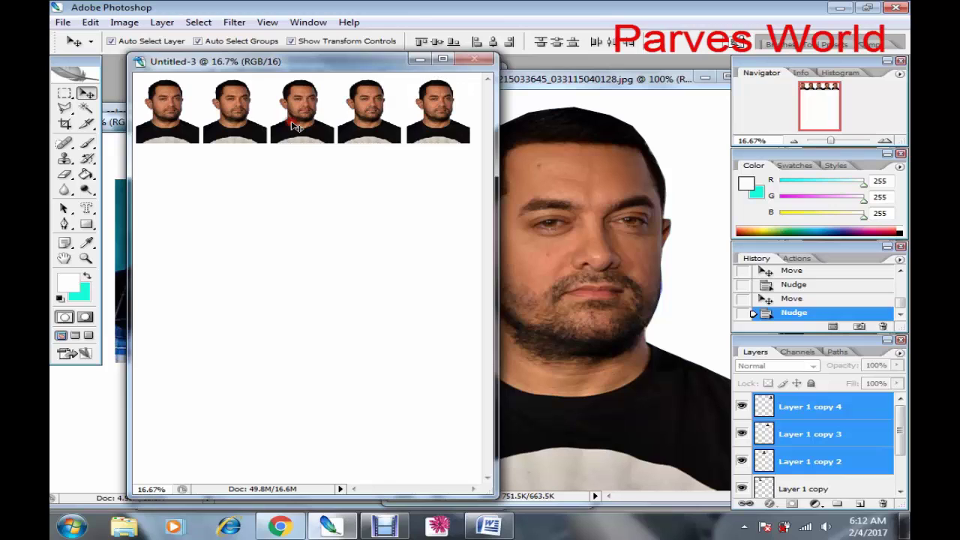
left_click(239, 134, "shift")
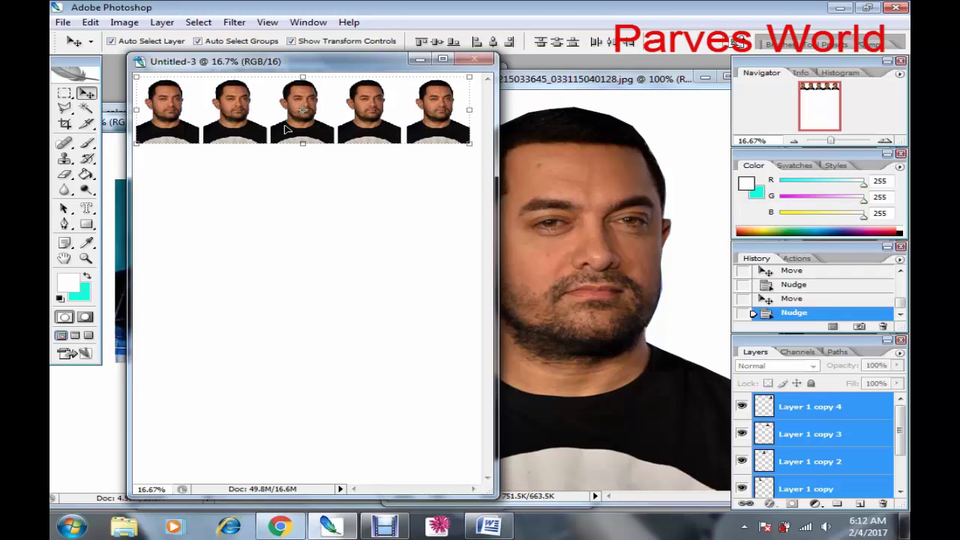
mouse_move(296, 122)
left_mouse_down()
mouse_move(307, 246)
mouse_move(308, 193)
left_mouse_up()
left_click(308, 193)
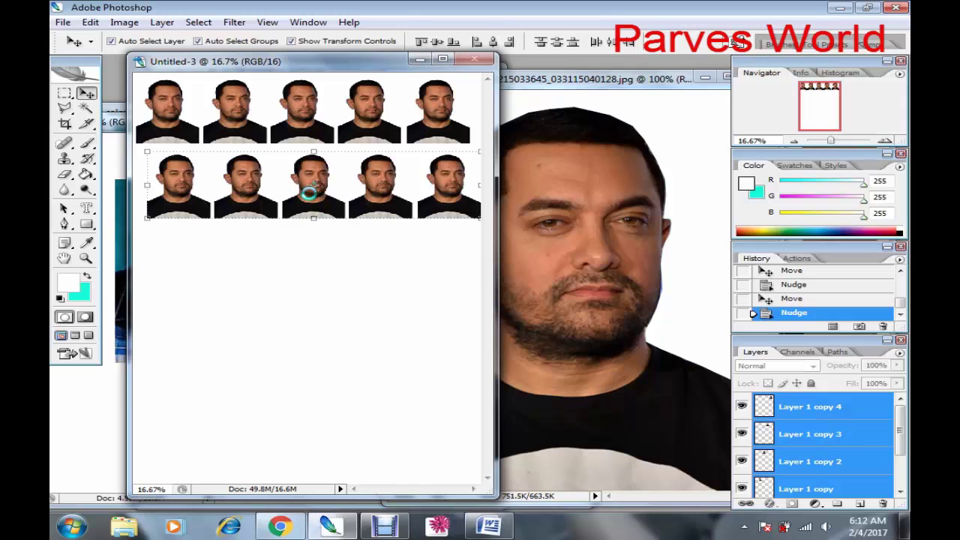
left_click(308, 194, "alt")
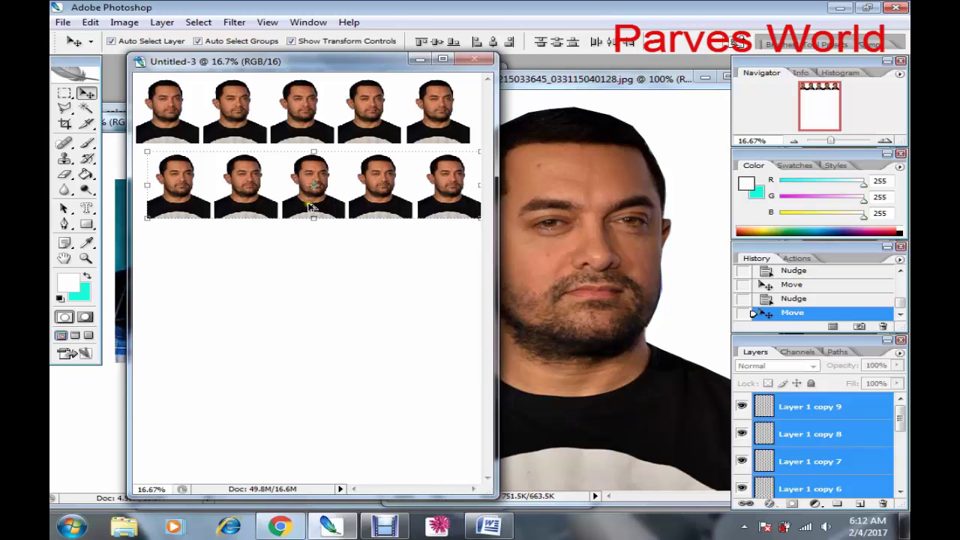
left_click_drag(308, 193, 311, 269)
key("Left")
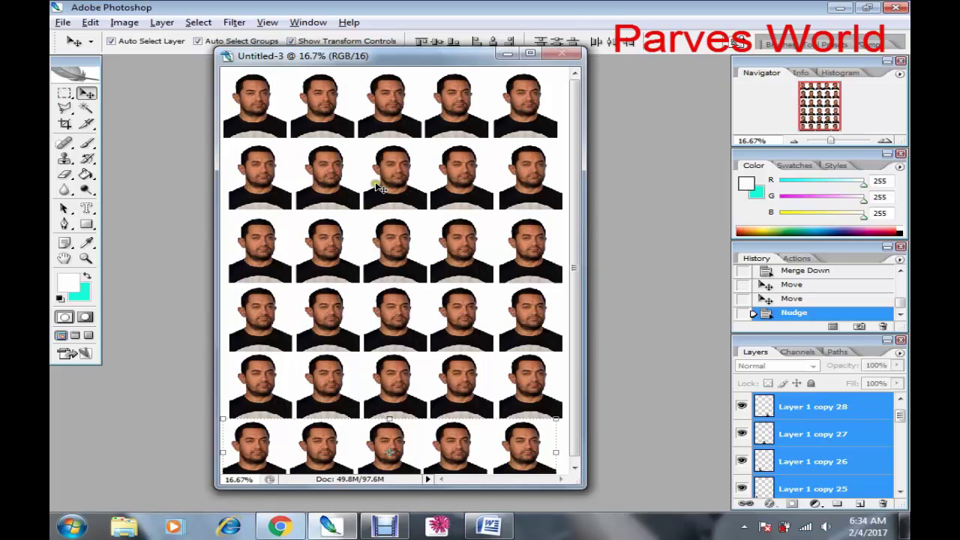
Maximize the Untitled-3 window so the full sheet of 30 portraits fills the workspace
left_click(488, 141)
left_click(170, 102)
left_click(87, 123)
key("e")
left_click(67, 191)
left_click(371, 97)
double_click(540, 60)
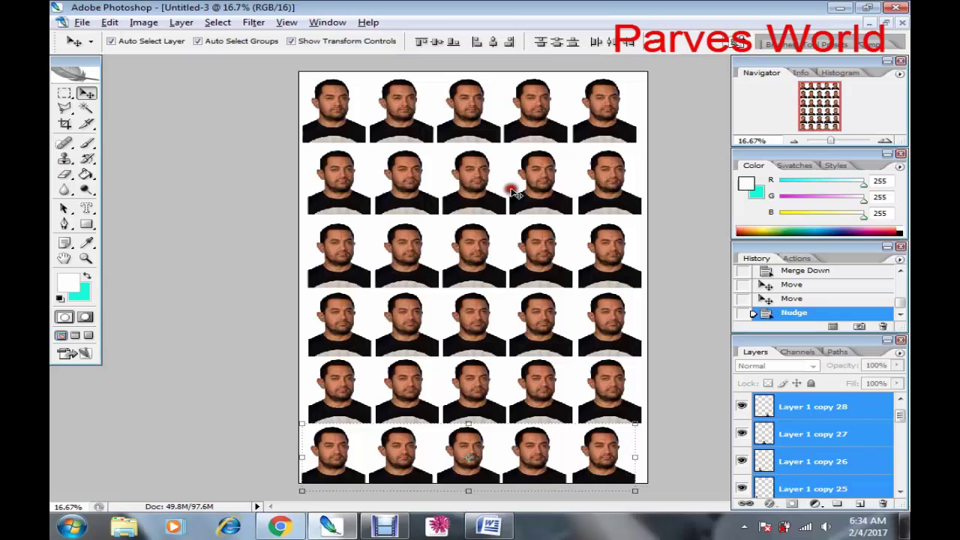
left_click(506, 212)
left_click(459, 106)
key("e")
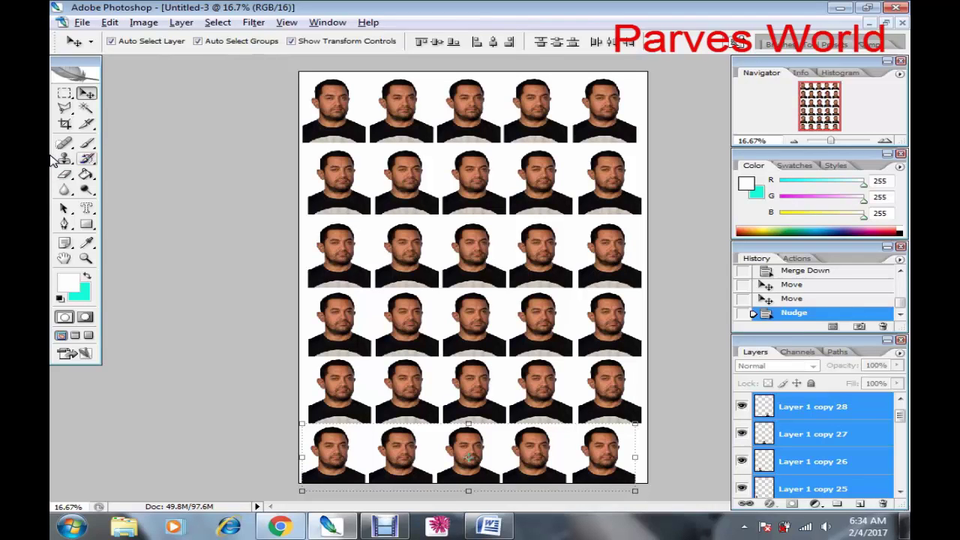